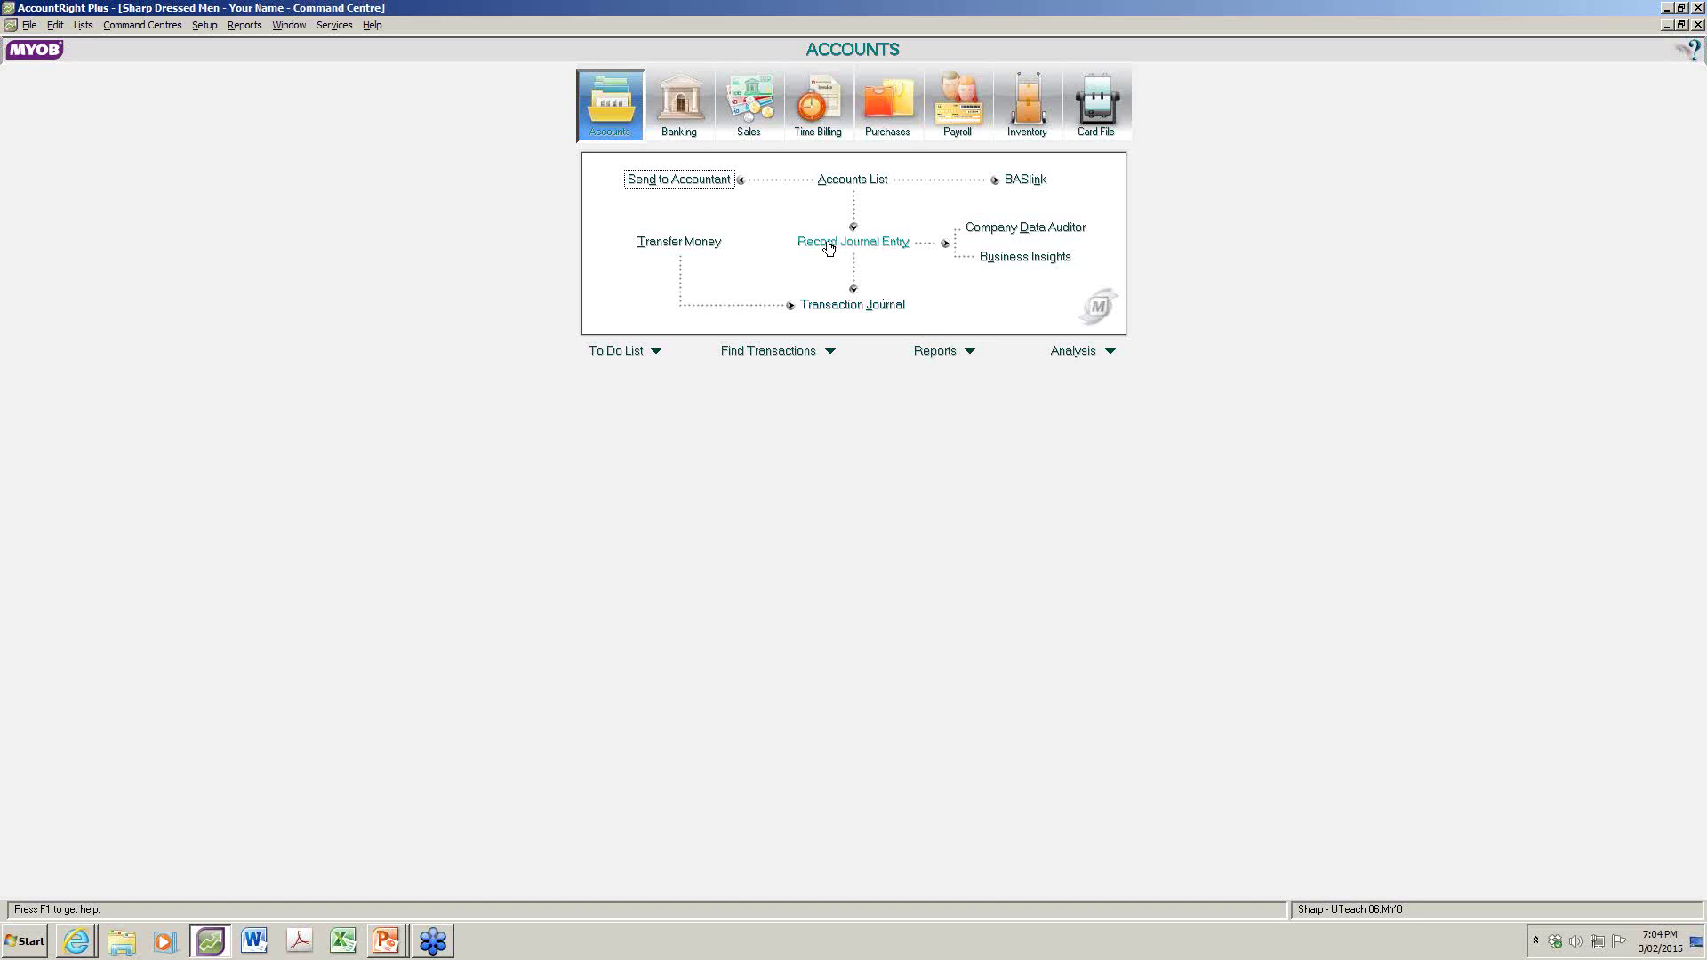
Start a general journal entry dated 1/07/2014 with the memo "Owner contributed van"
{"action": "left_click", "coordinate": [880, 252]}
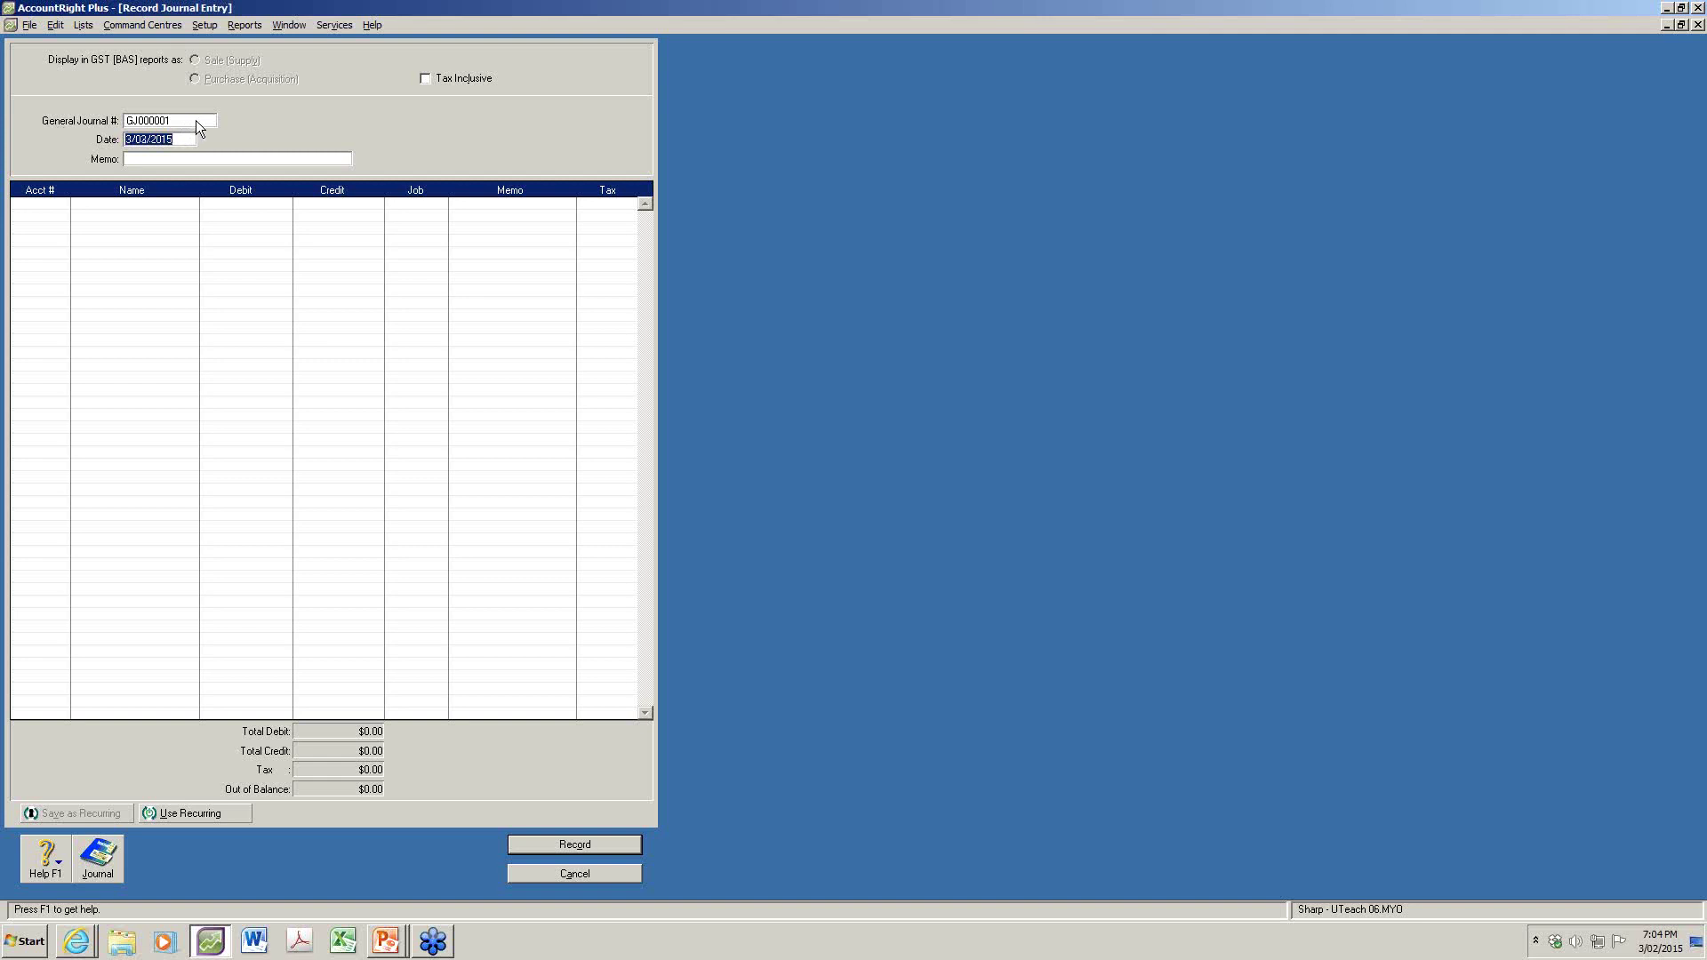
{"action": "left_click", "coordinate": [196, 120]}
{"action": "left_click", "coordinate": [184, 135]}
{"action": "left_click", "coordinate": [194, 121]}
{"action": "type", "text": "01"}
{"action": "key", "text": "shift+Tab"}
Find and select account 1-2710 Motor Vehicles at Cost in the account list for the journal's first line
{"action": "left_click", "coordinate": [39, 206]}
{"action": "left_click", "coordinate": [62, 204]}
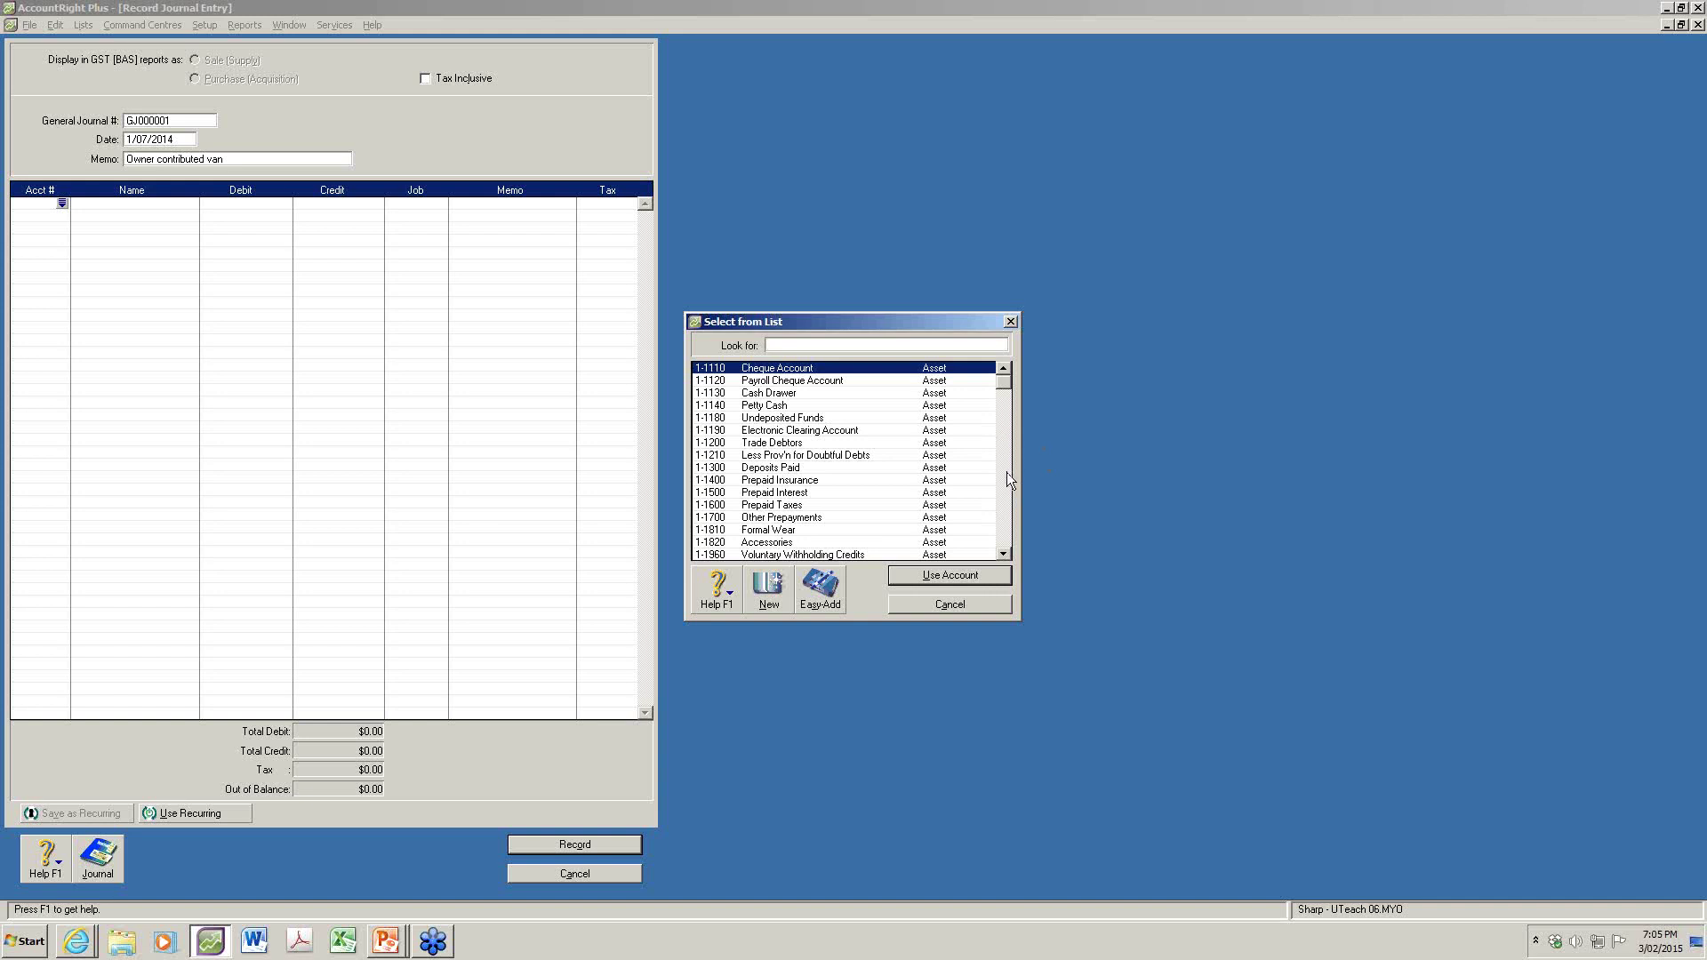
{"action": "left_click", "coordinate": [1004, 529]}
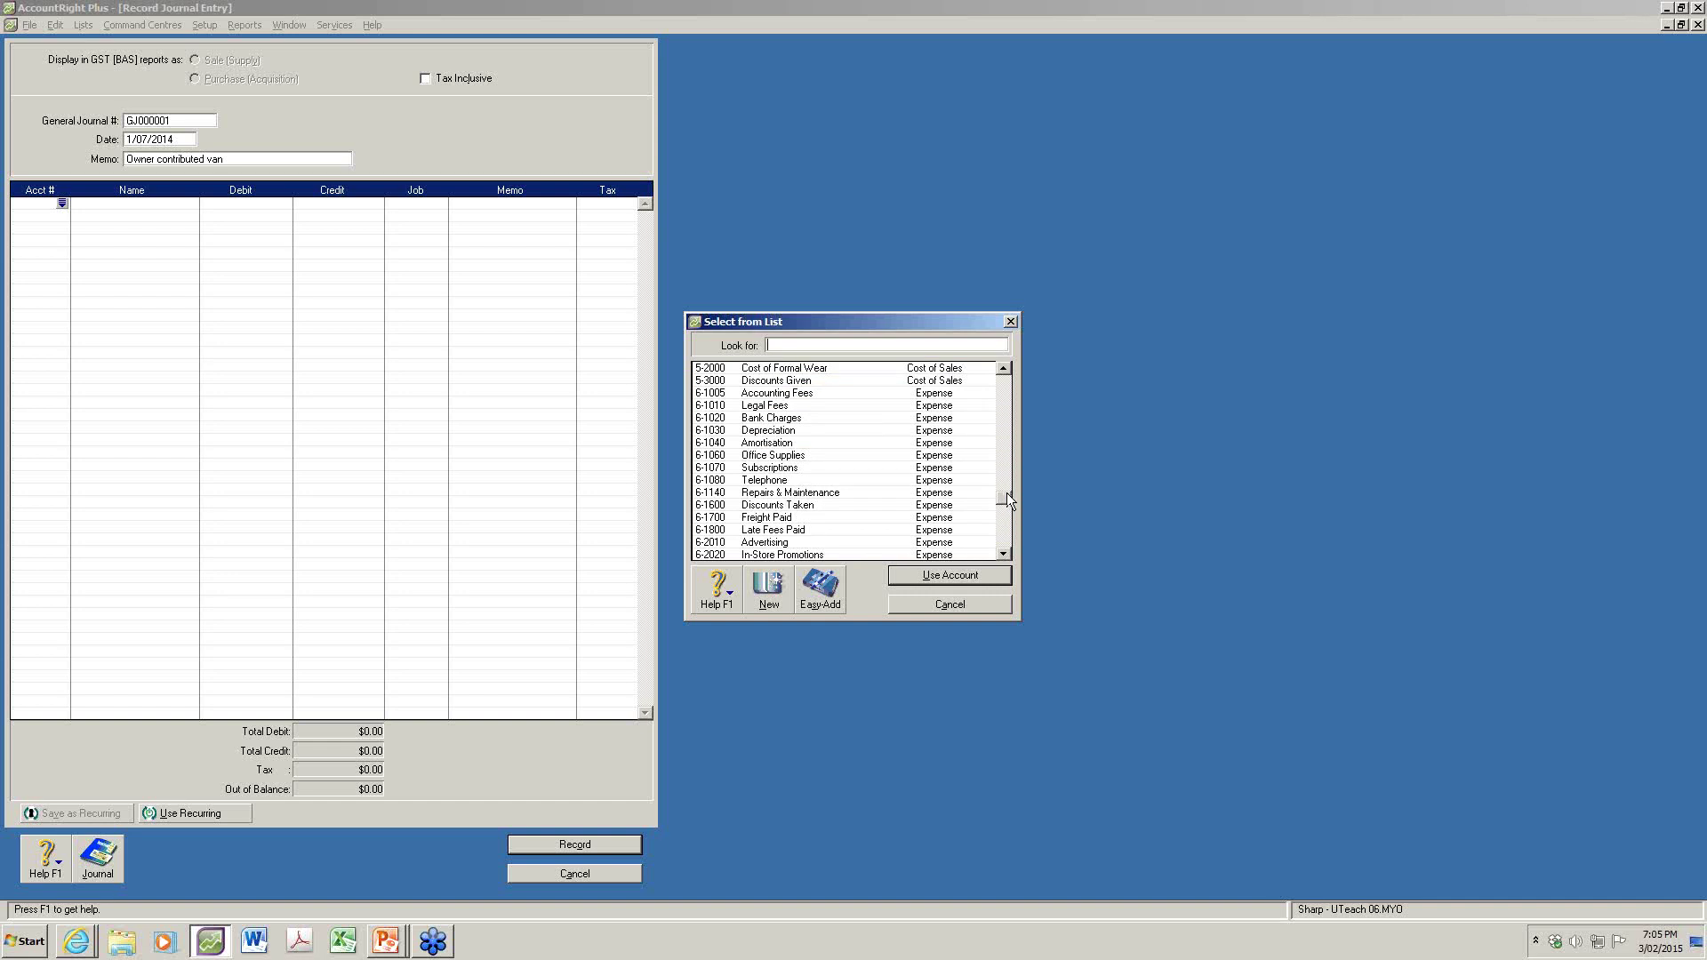
{"action": "key", "text": "Home"}
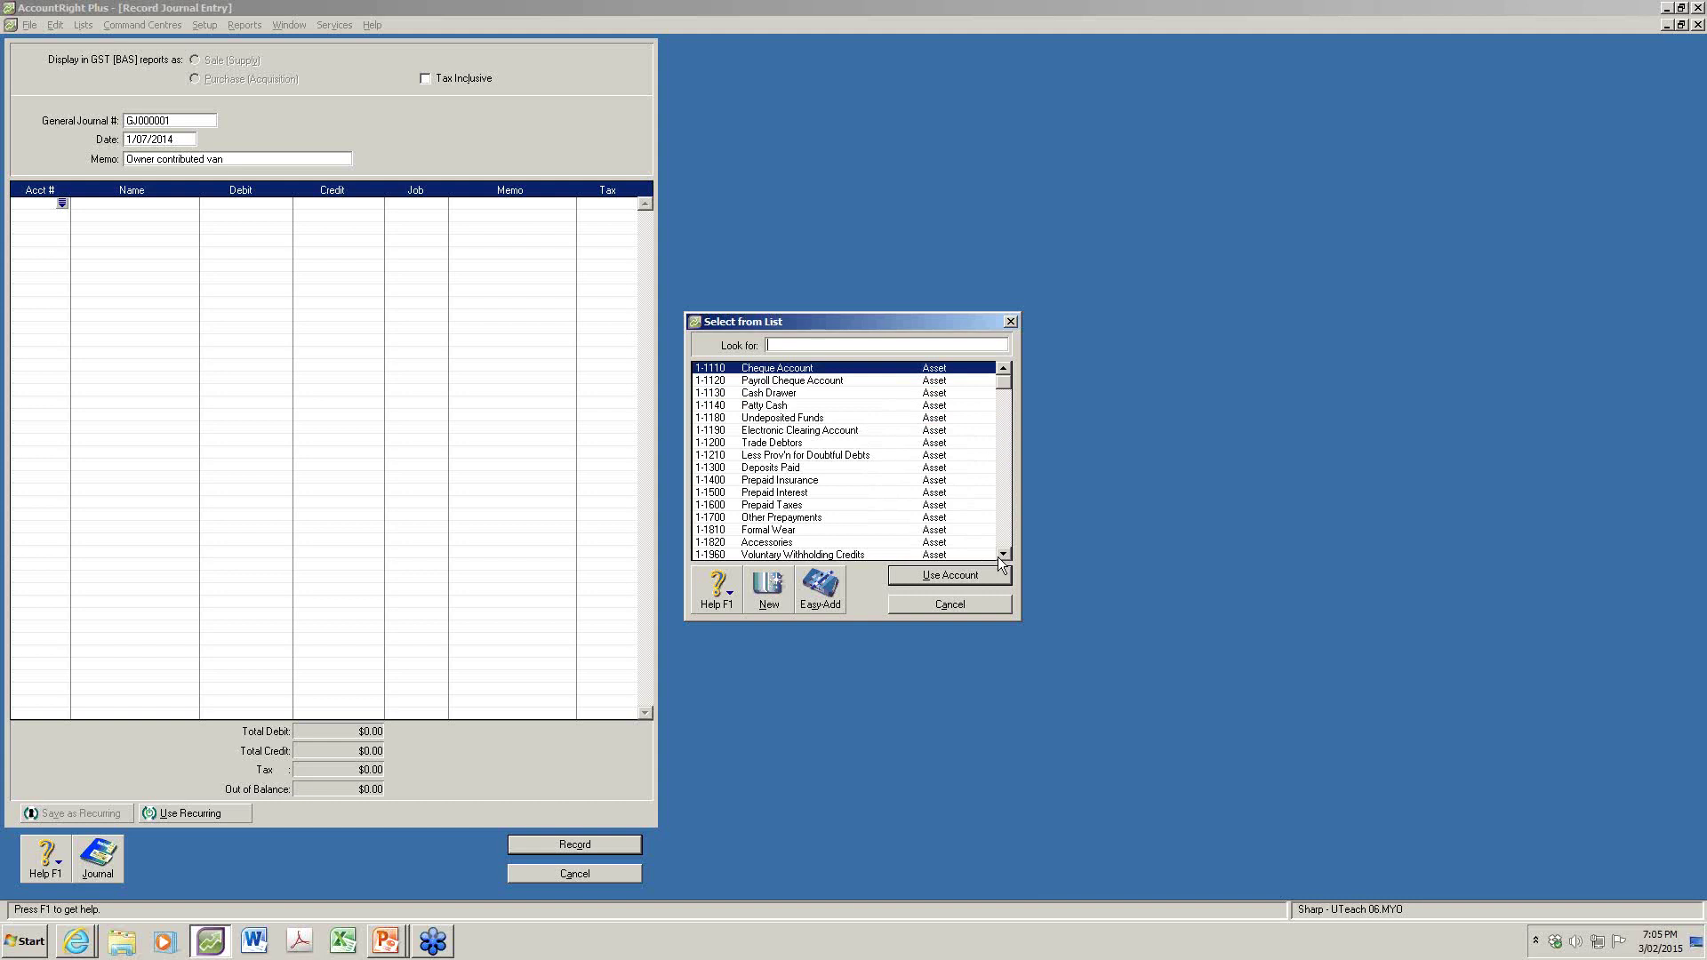
{"action": "scroll", "coordinate": [1002, 554], "scroll_direction": "down", "scroll_amount": 9}
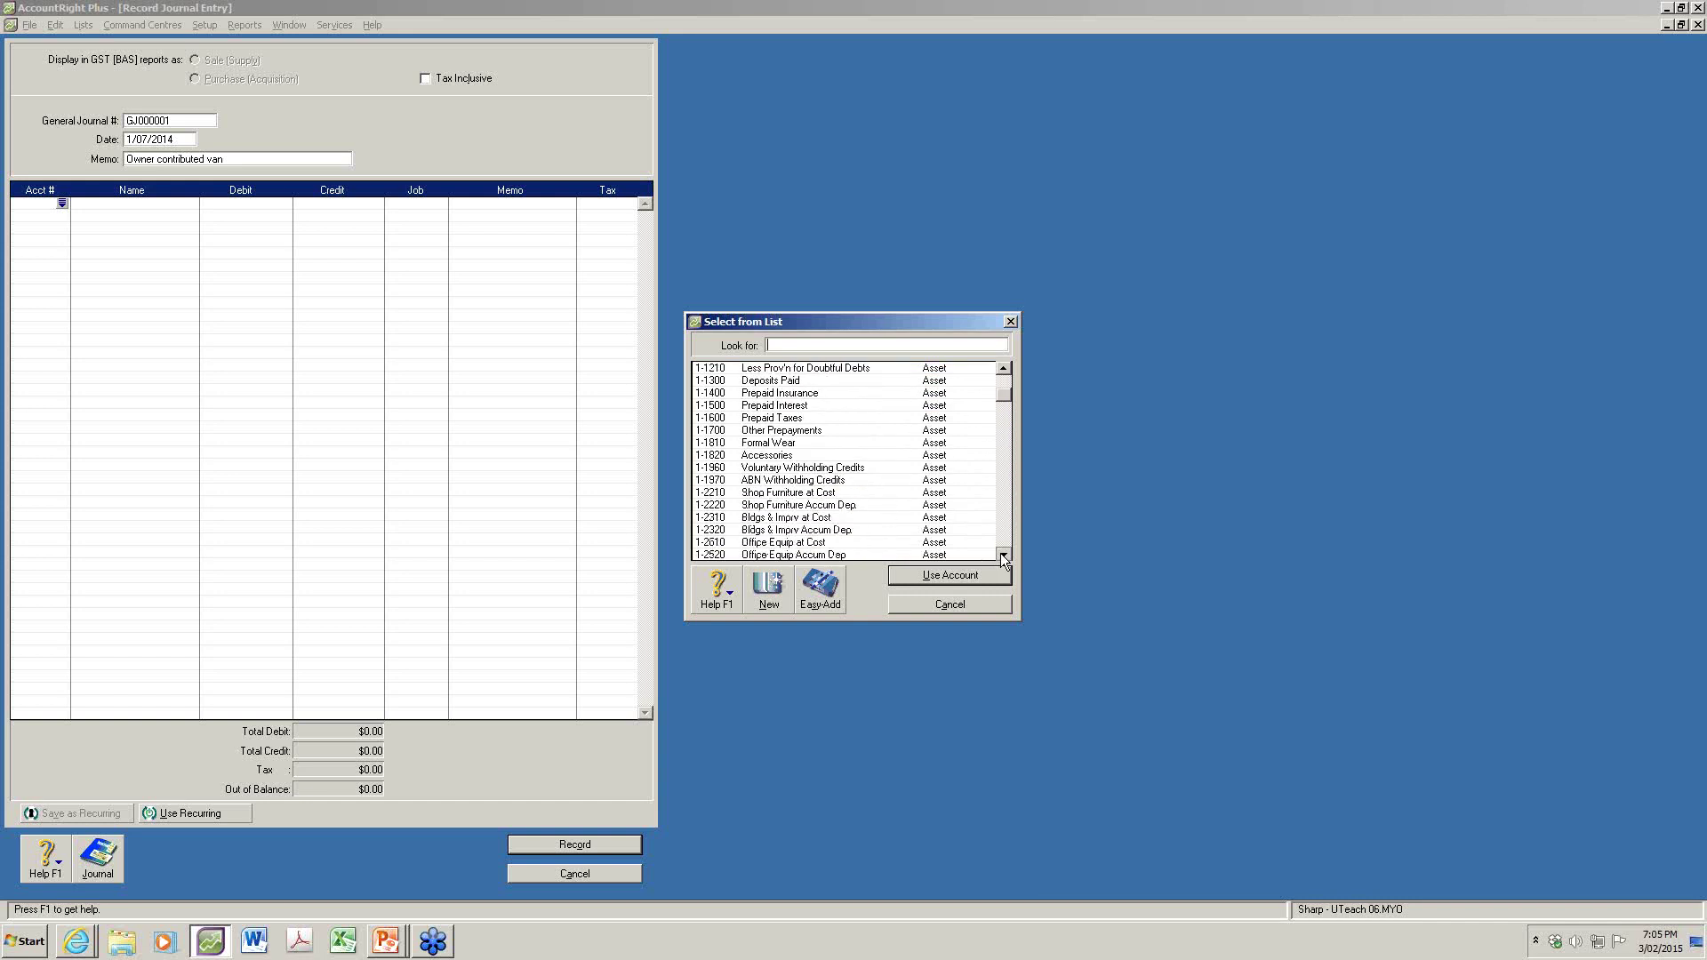
{"action": "scroll", "coordinate": [1001, 554], "scroll_direction": "down", "scroll_amount": 4}
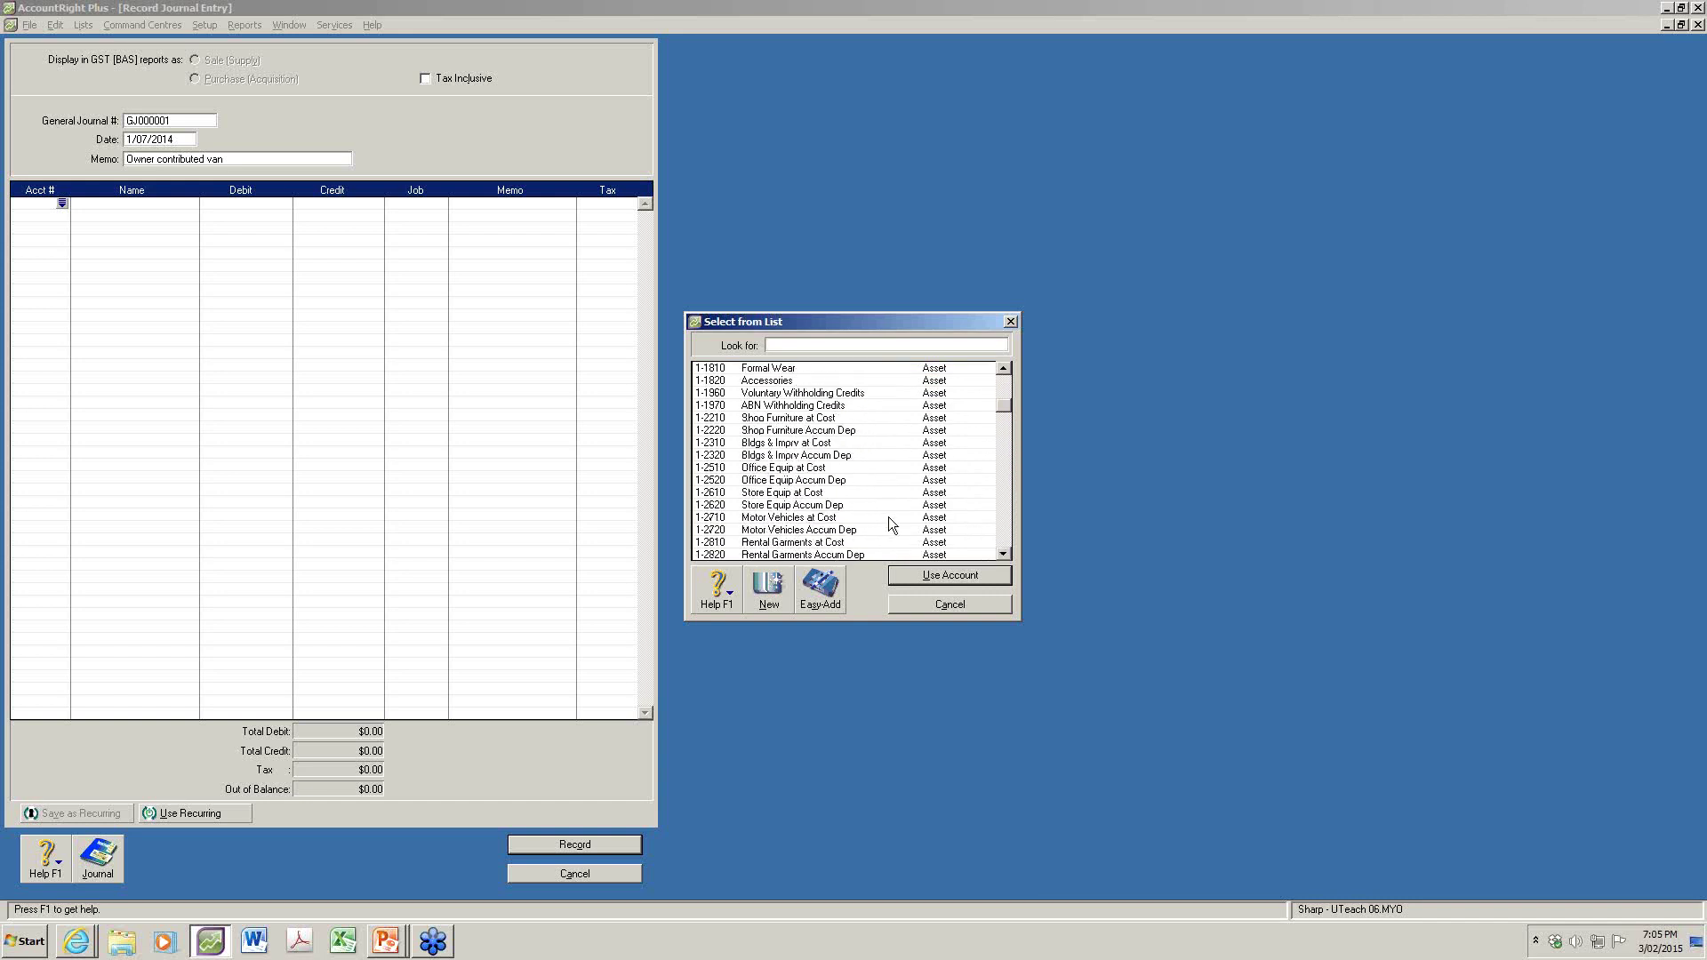
{"action": "left_click", "coordinate": [810, 519]}
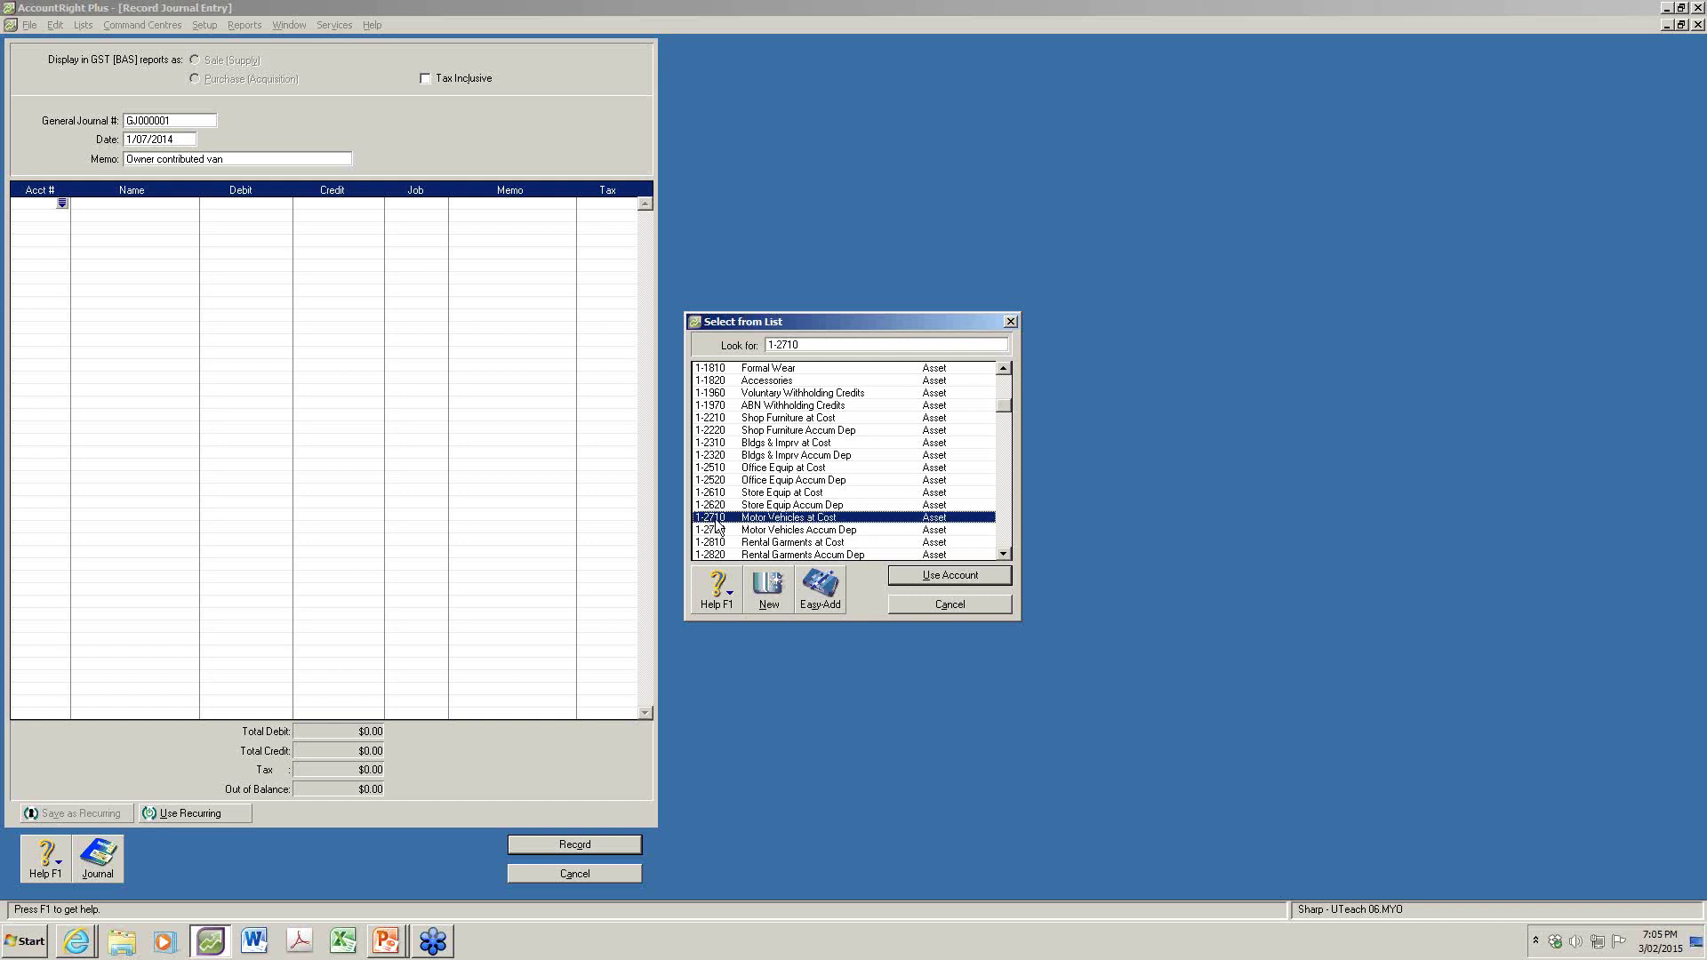
Try searching the account list by the number prefixes 1 and 6, reselecting Motor Vehicles at Cost in between
{"action": "left_click", "coordinate": [819, 345]}
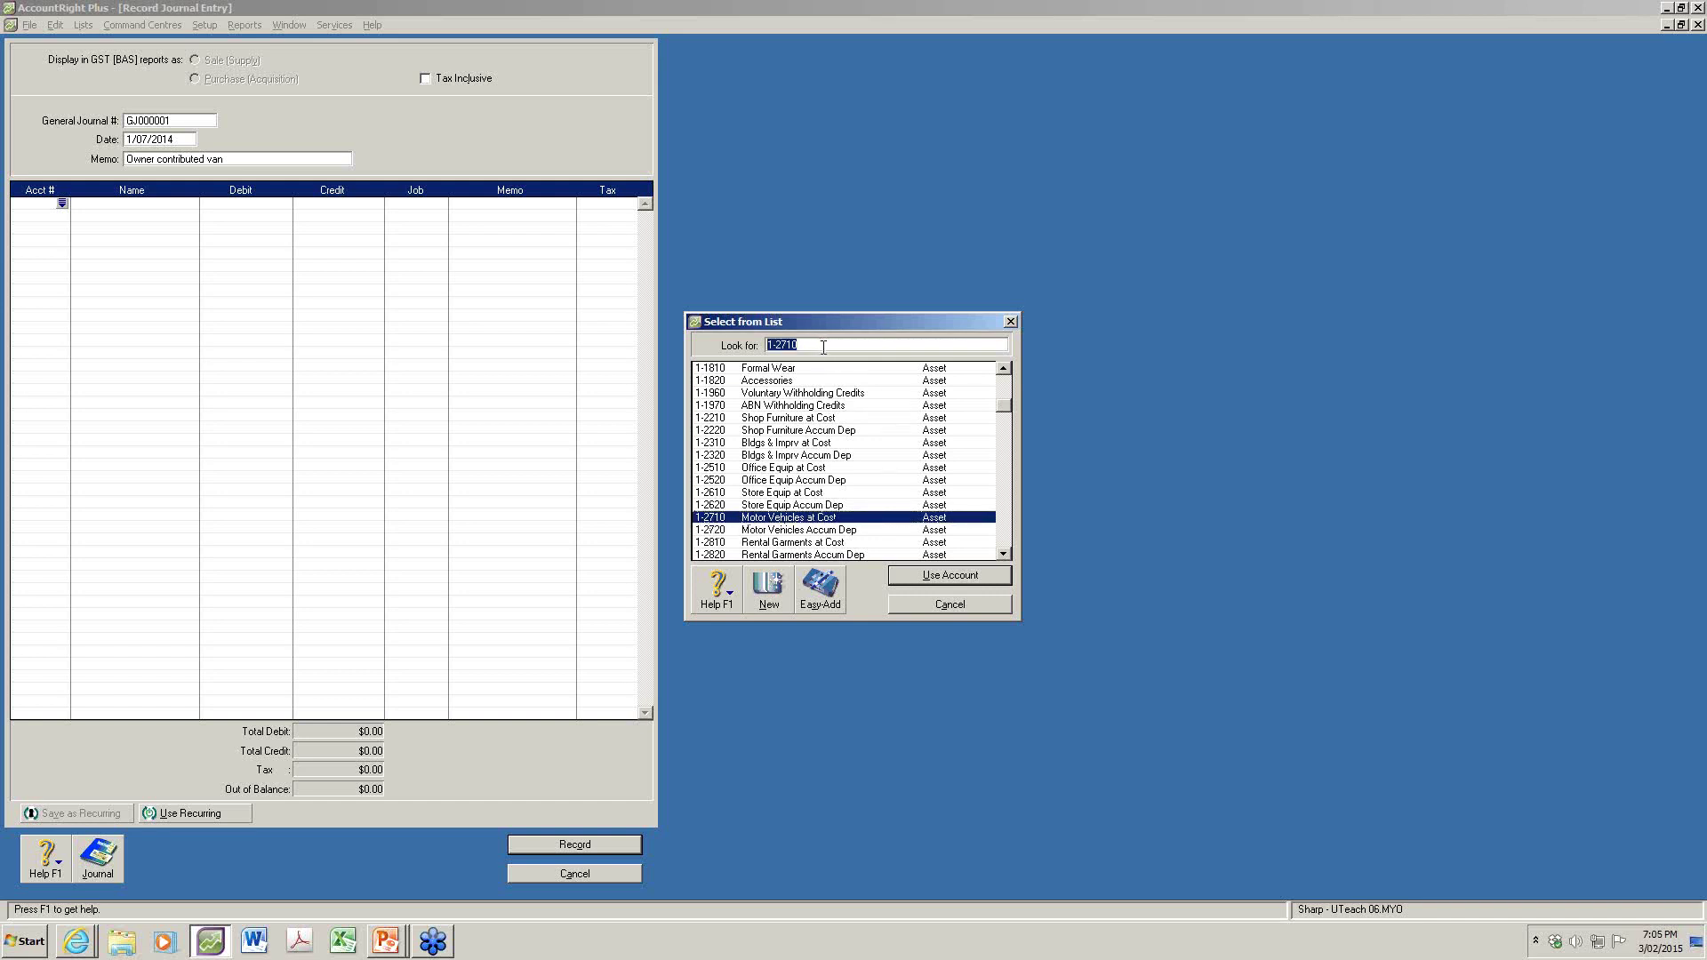
{"action": "key", "text": "BackSpace"}
{"action": "type", "text": "1"}
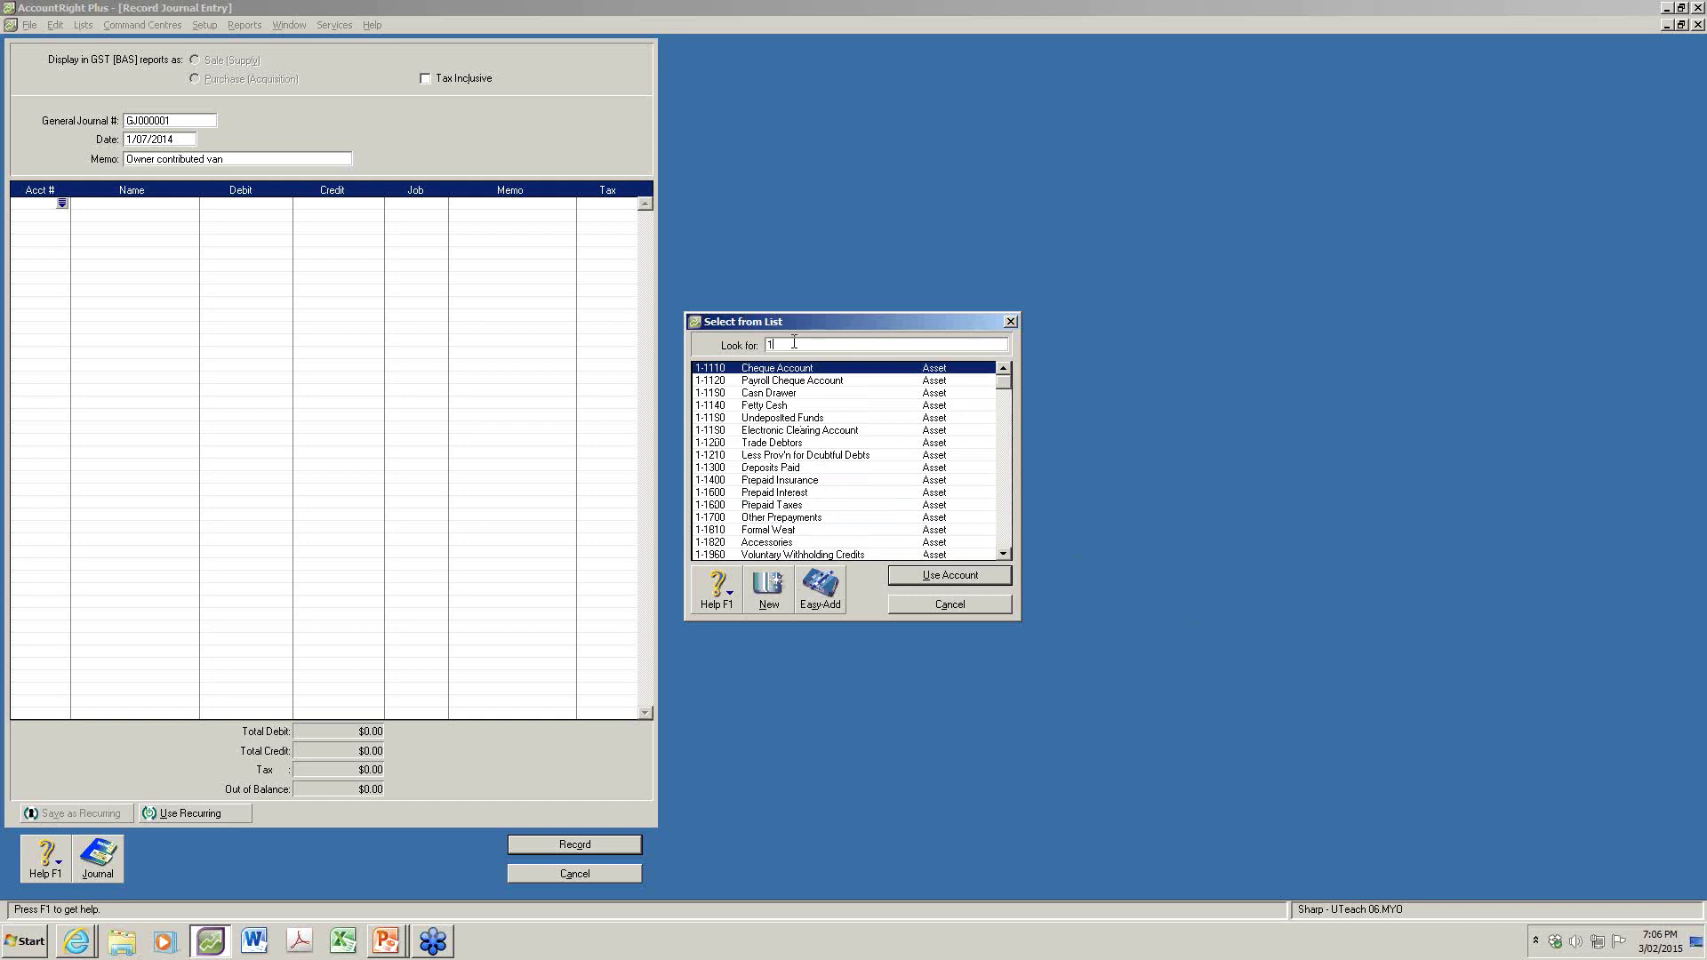
{"action": "left_click", "coordinate": [1004, 554]}
{"action": "left_click", "coordinate": [1005, 554]}
{"action": "left_click", "coordinate": [1004, 554]}
{"action": "left_click", "coordinate": [1004, 554]}
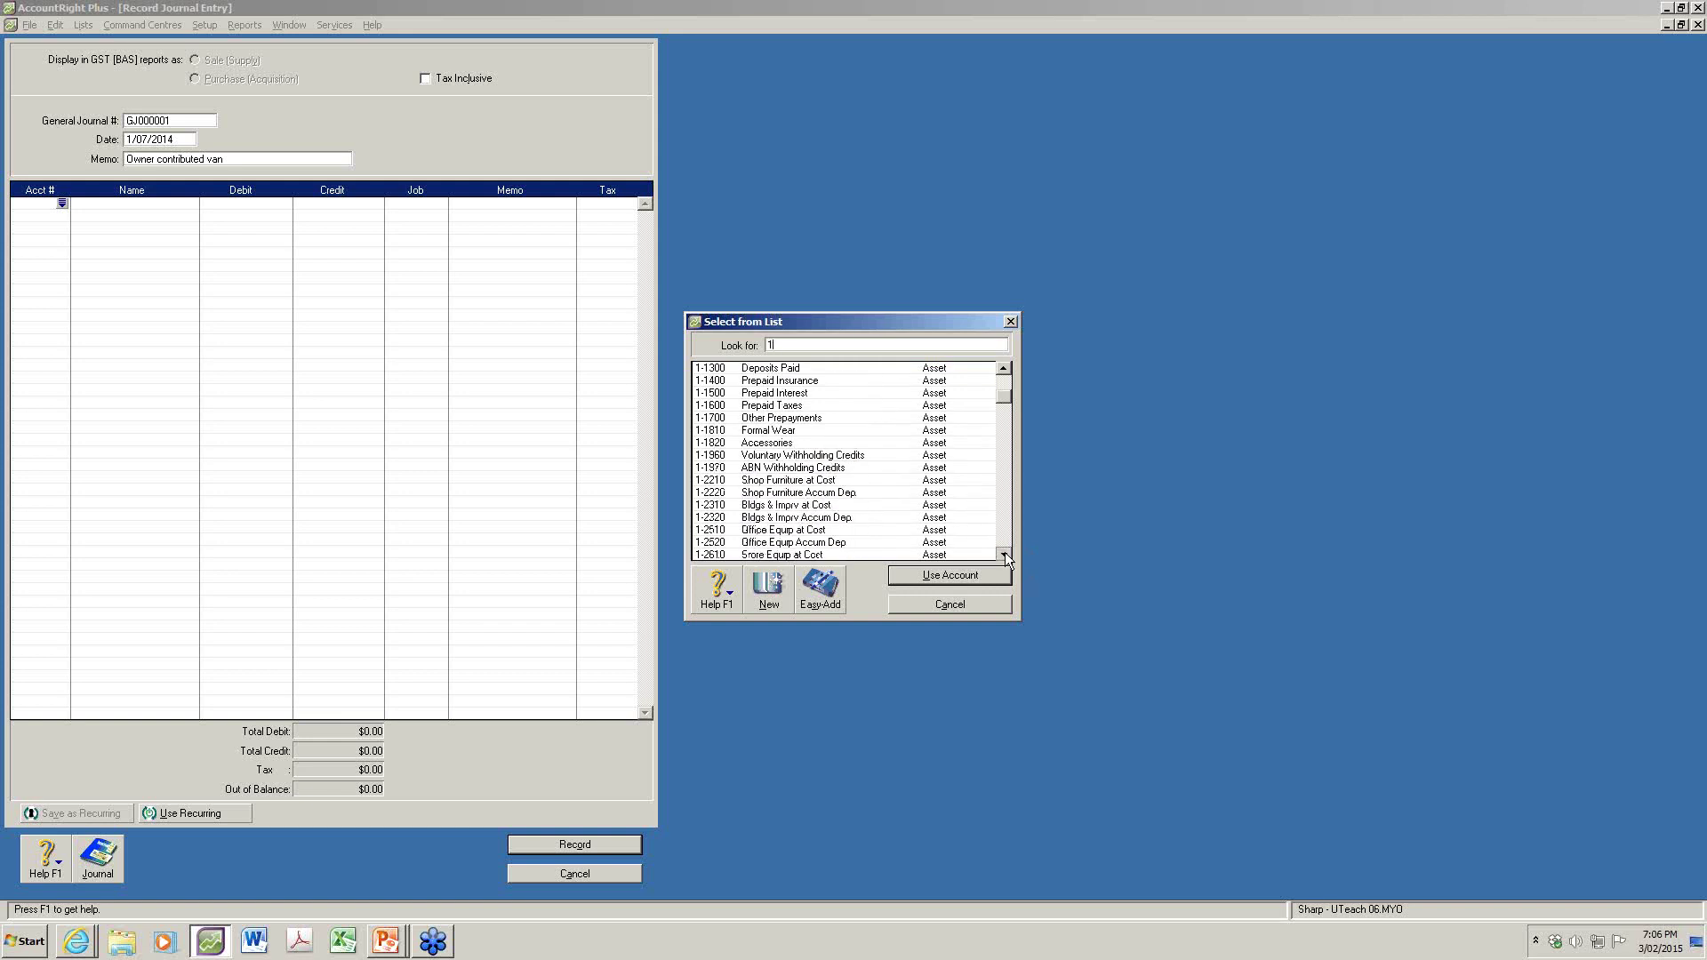
{"action": "left_click", "coordinate": [1005, 554]}
{"action": "left_click", "coordinate": [1004, 554]}
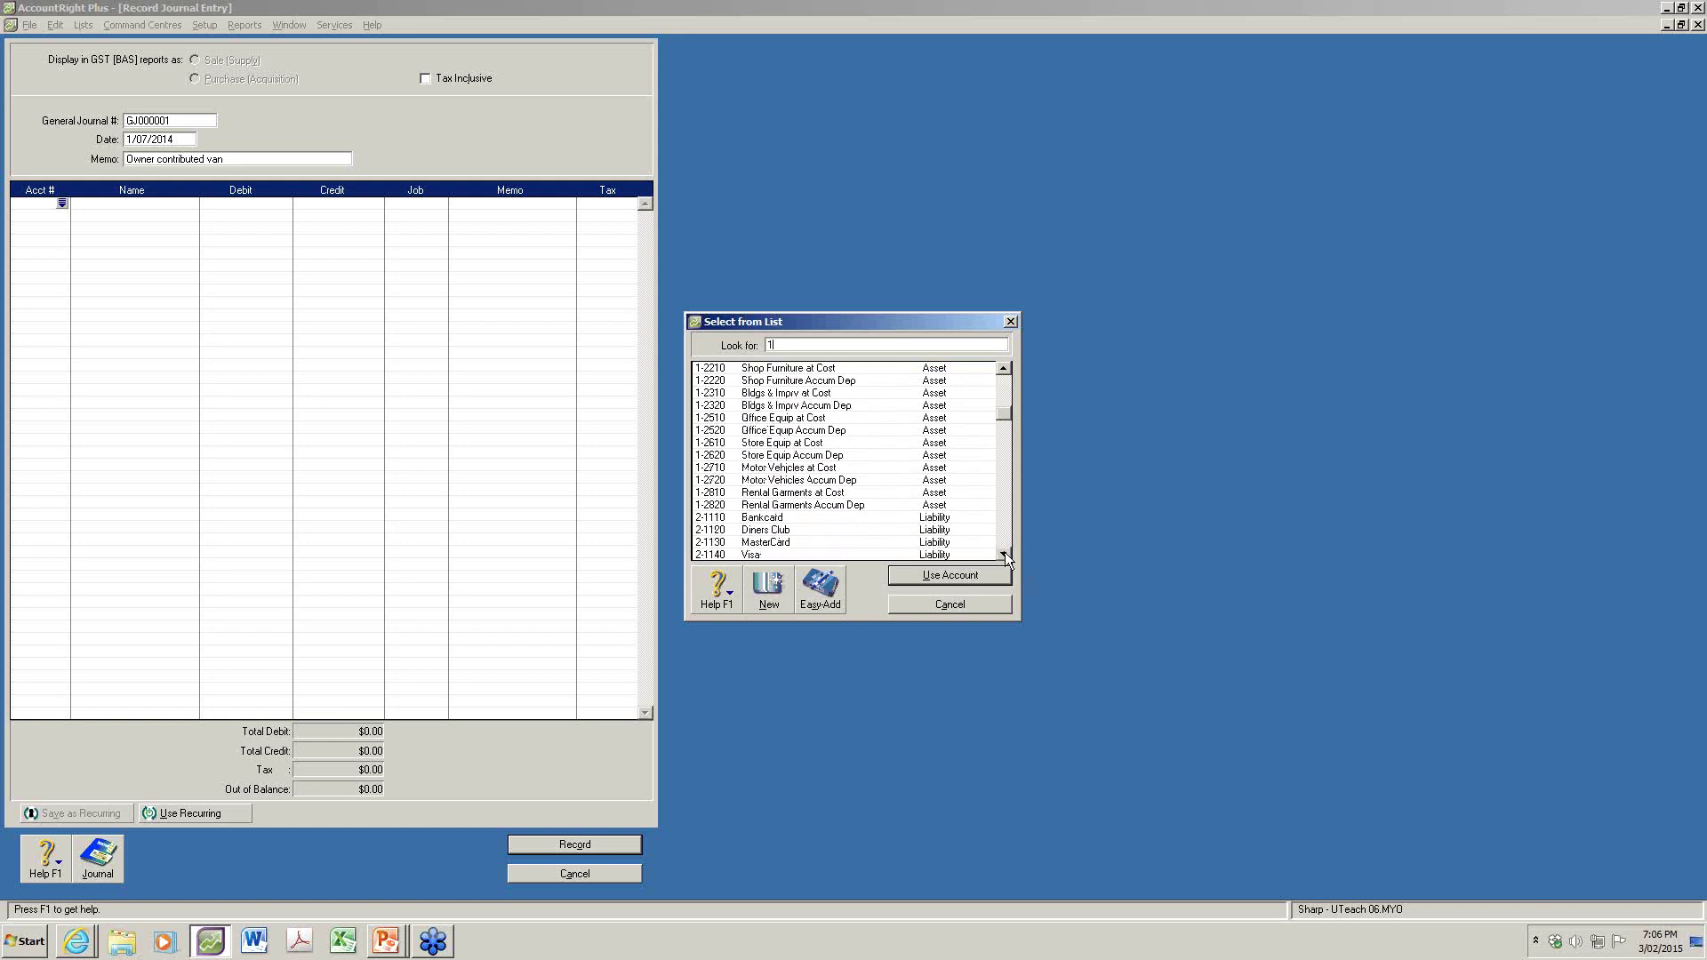
{"action": "left_click", "coordinate": [802, 468]}
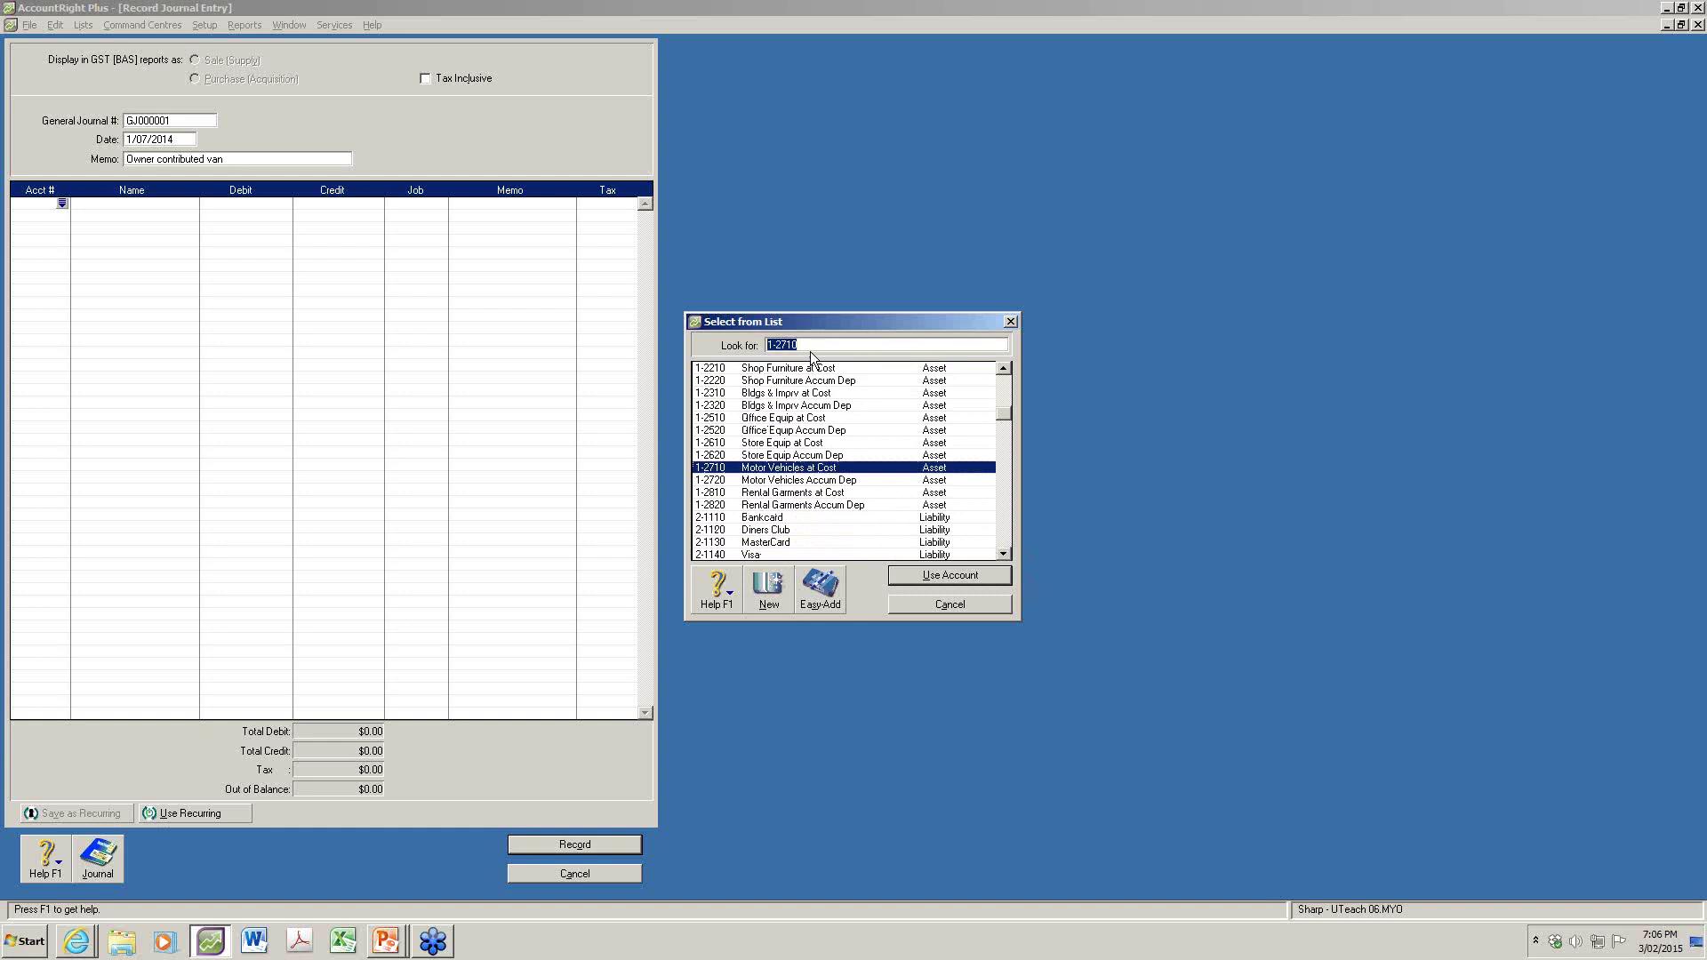
{"action": "type", "text": "6"}
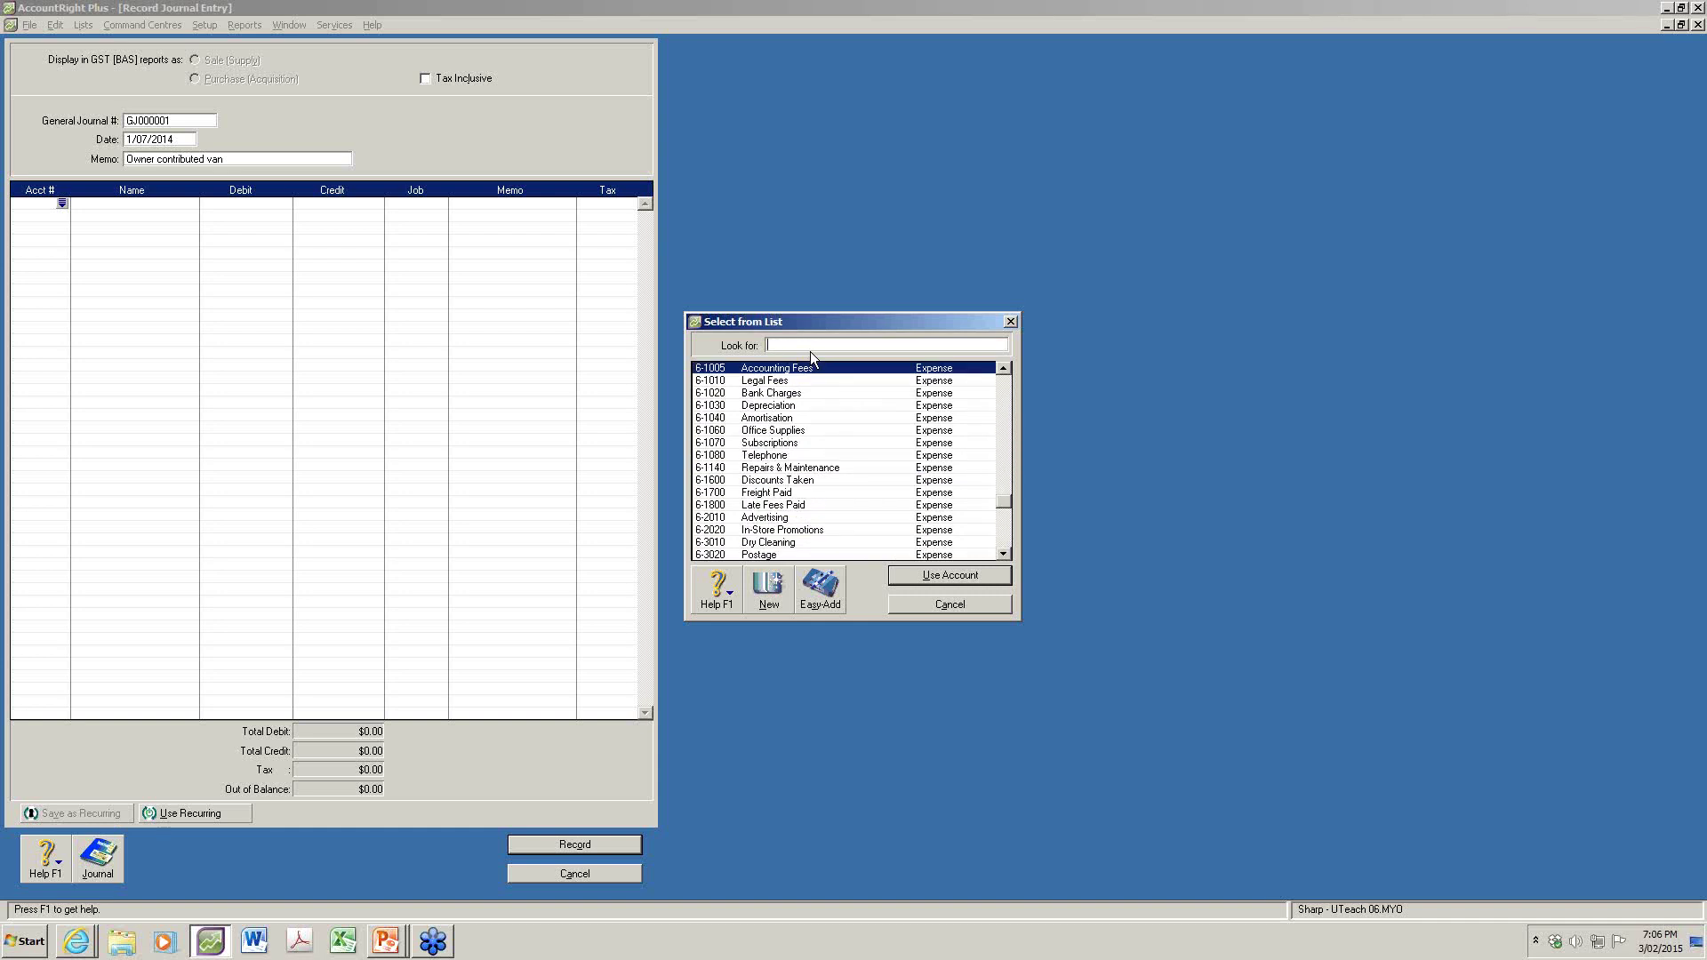
Use account 1-2710 Motor Vehicles at Cost on the first journal line with a debit of $10,000
{"action": "type", "text": "1-2710"}
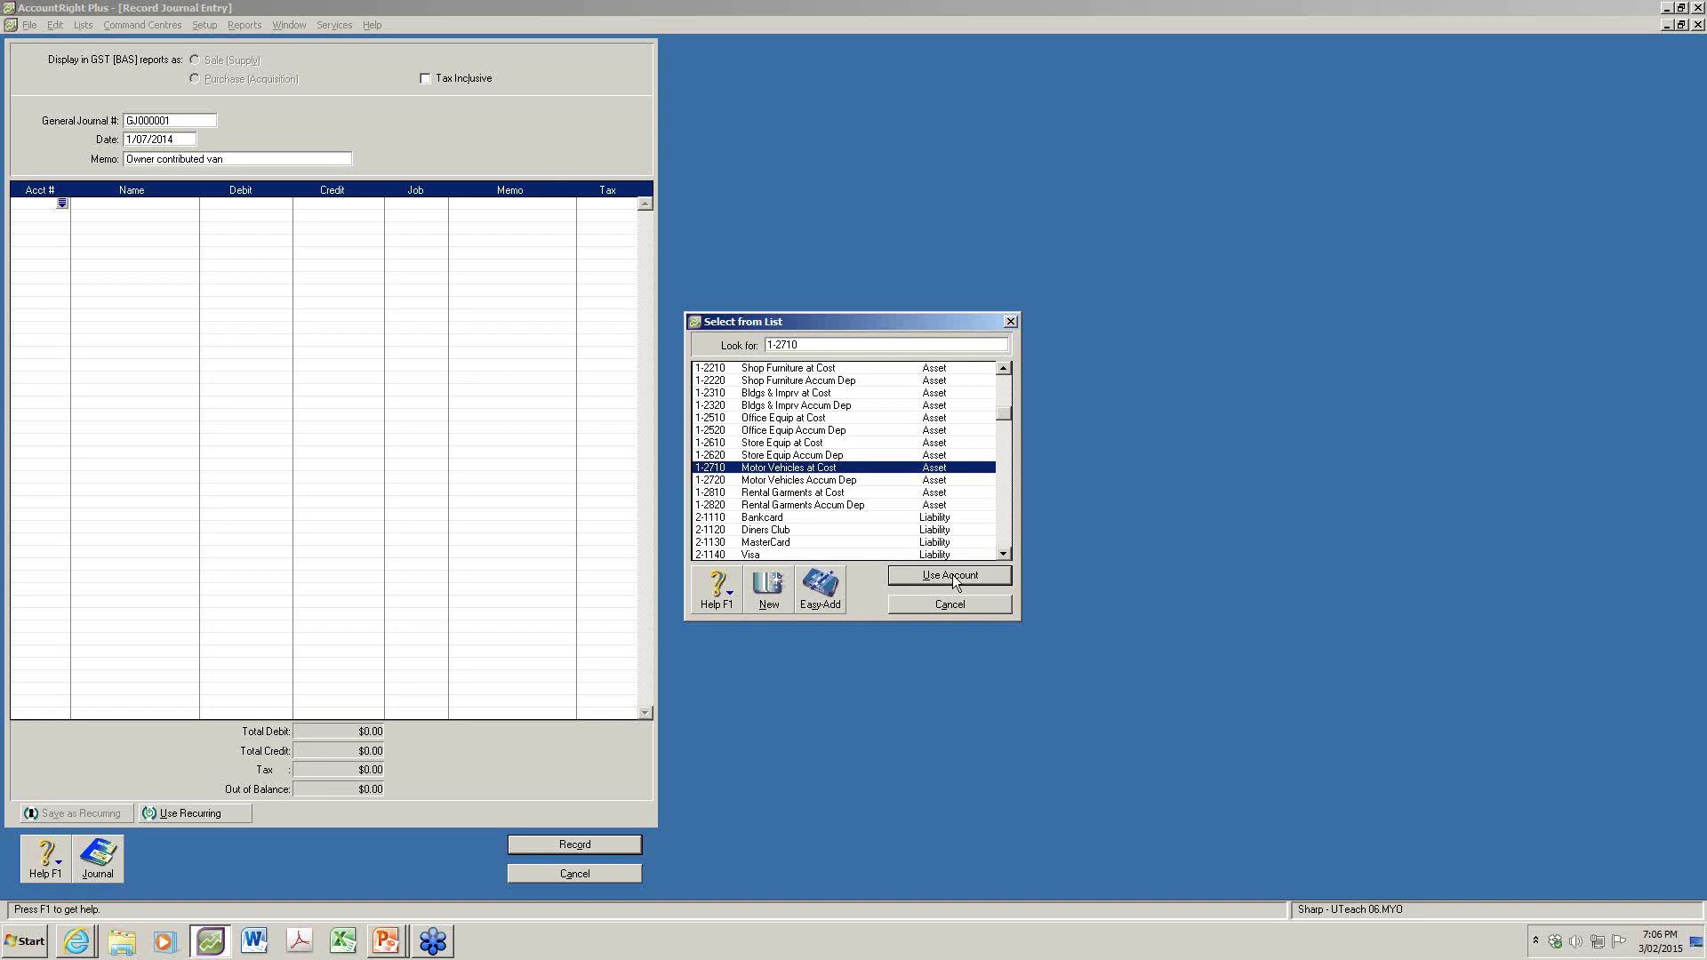
{"action": "left_click", "coordinate": [950, 575]}
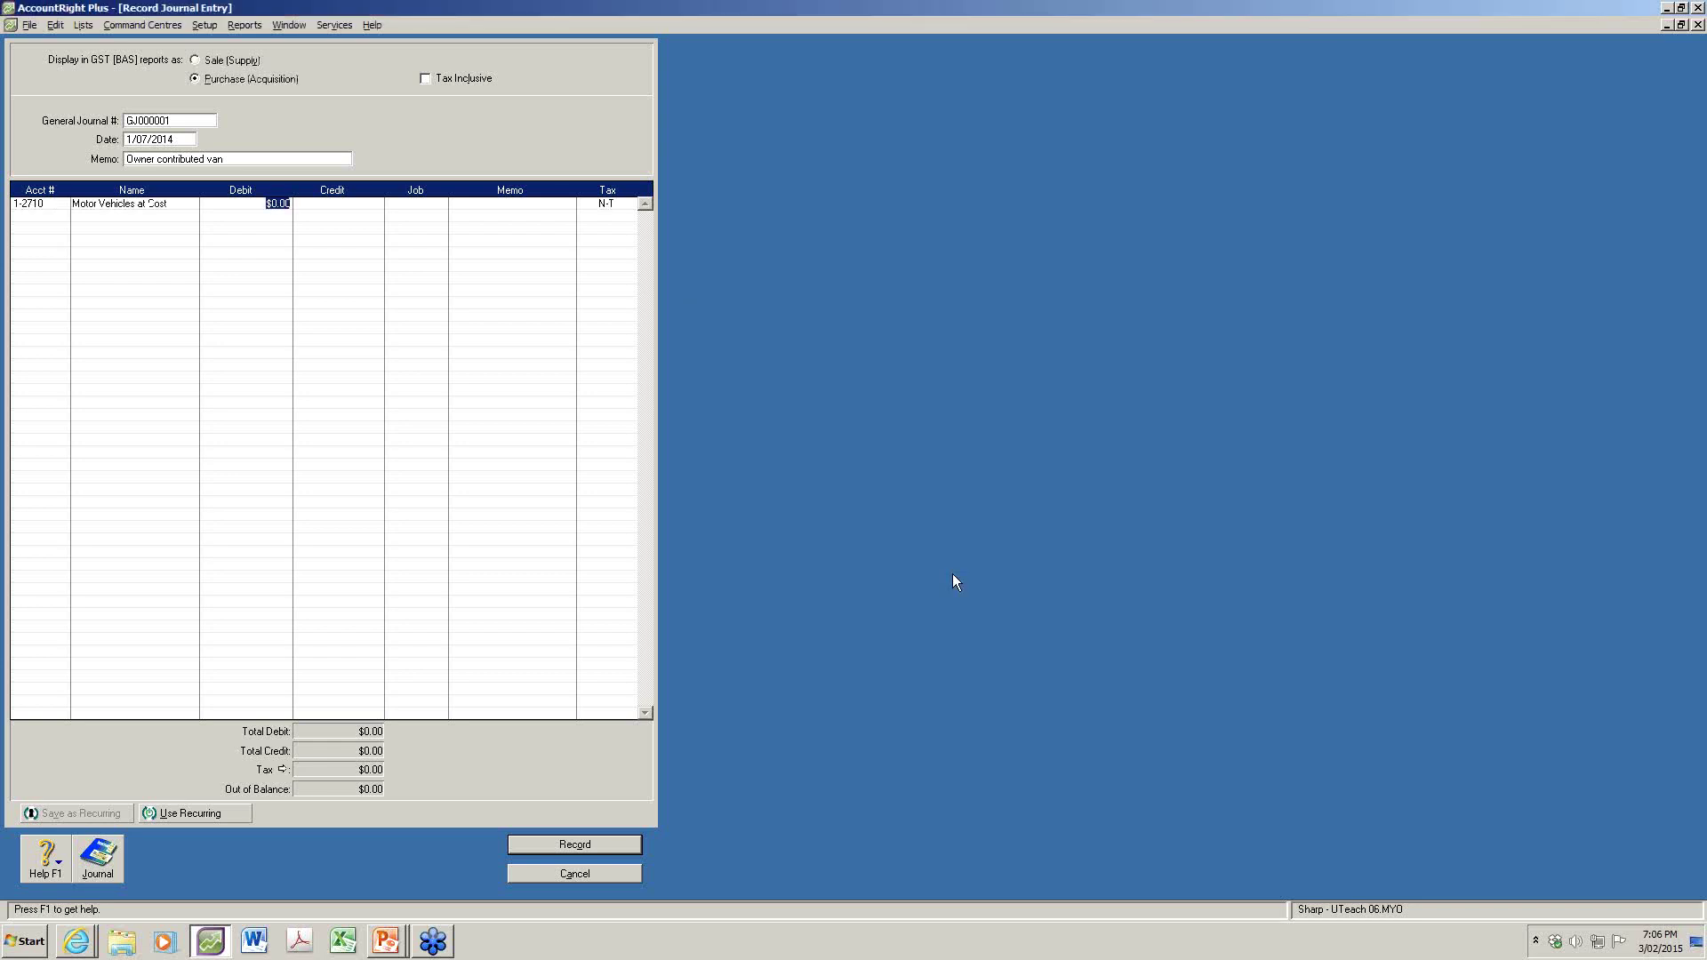
{"action": "type", "text": "100"}
{"action": "type", "text": "00"}
Add a second journal line crediting account 3-1100 Capital with $10,000
{"action": "left_click", "coordinate": [32, 215]}
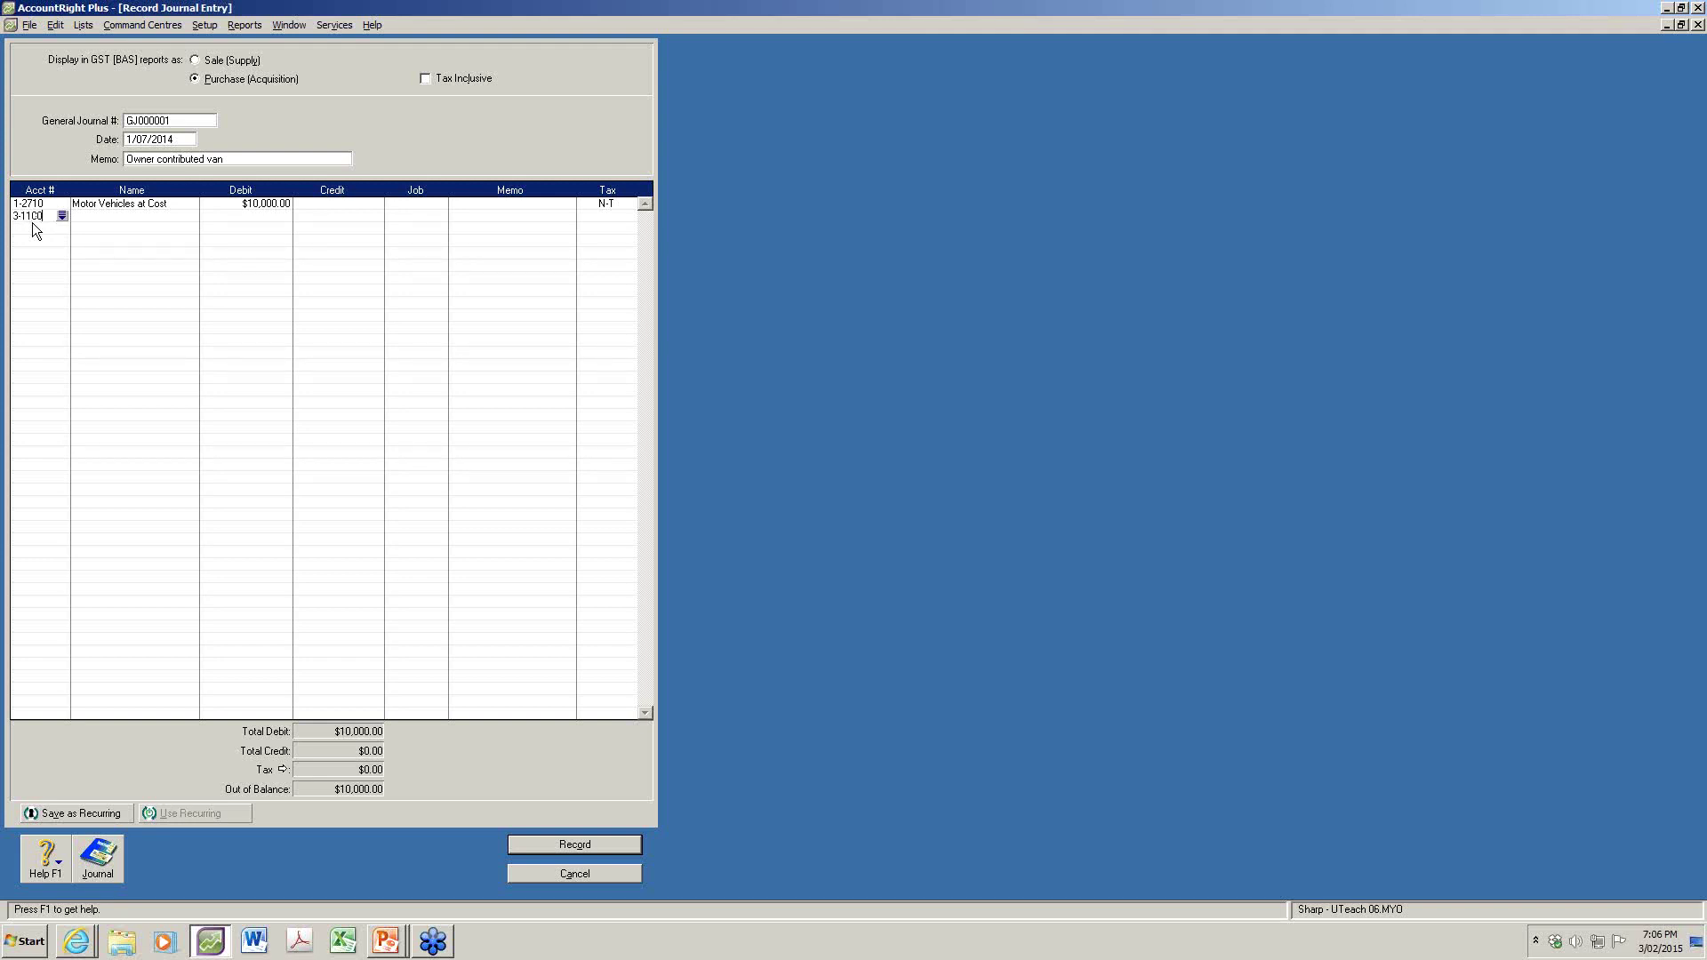
{"action": "key", "text": "Tab"}
{"action": "key", "text": "Tab"}
{"action": "key", "text": "Tab"}
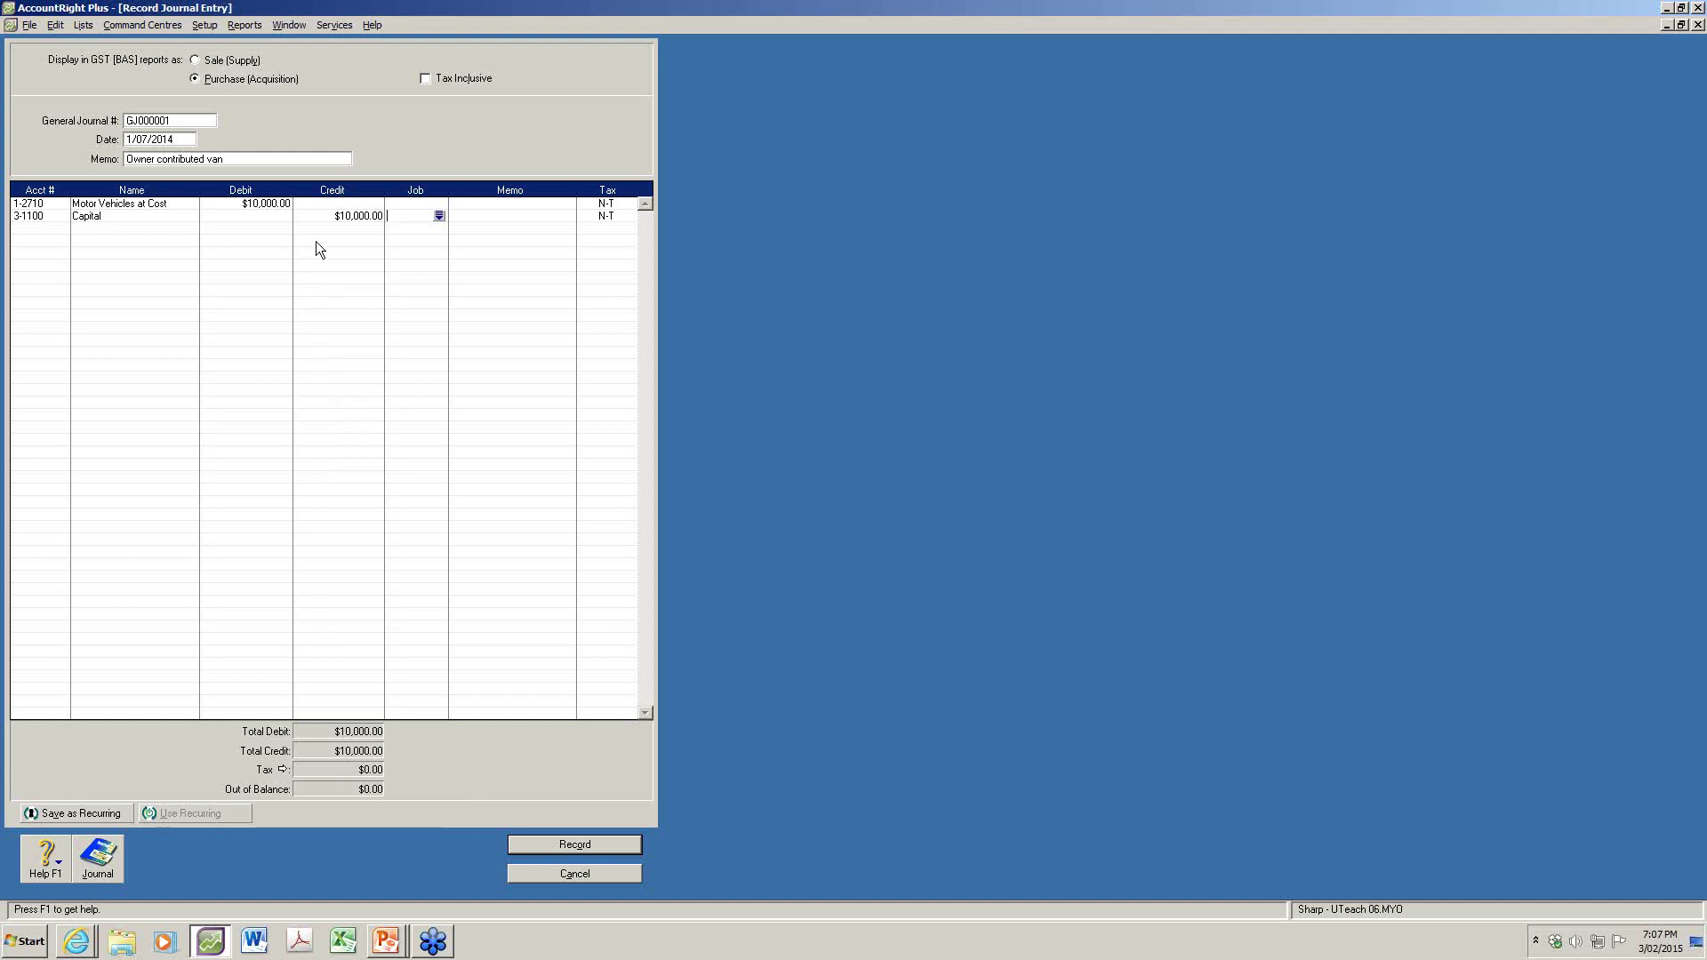
Try to record the journal entry with the Capital line's credit changed to $9,500
{"action": "left_click", "coordinate": [330, 217]}
{"action": "type", "text": "9,50"}
{"action": "type", "text": "00"}
{"action": "key", "text": "Tab"}
{"action": "left_click", "coordinate": [576, 849]}
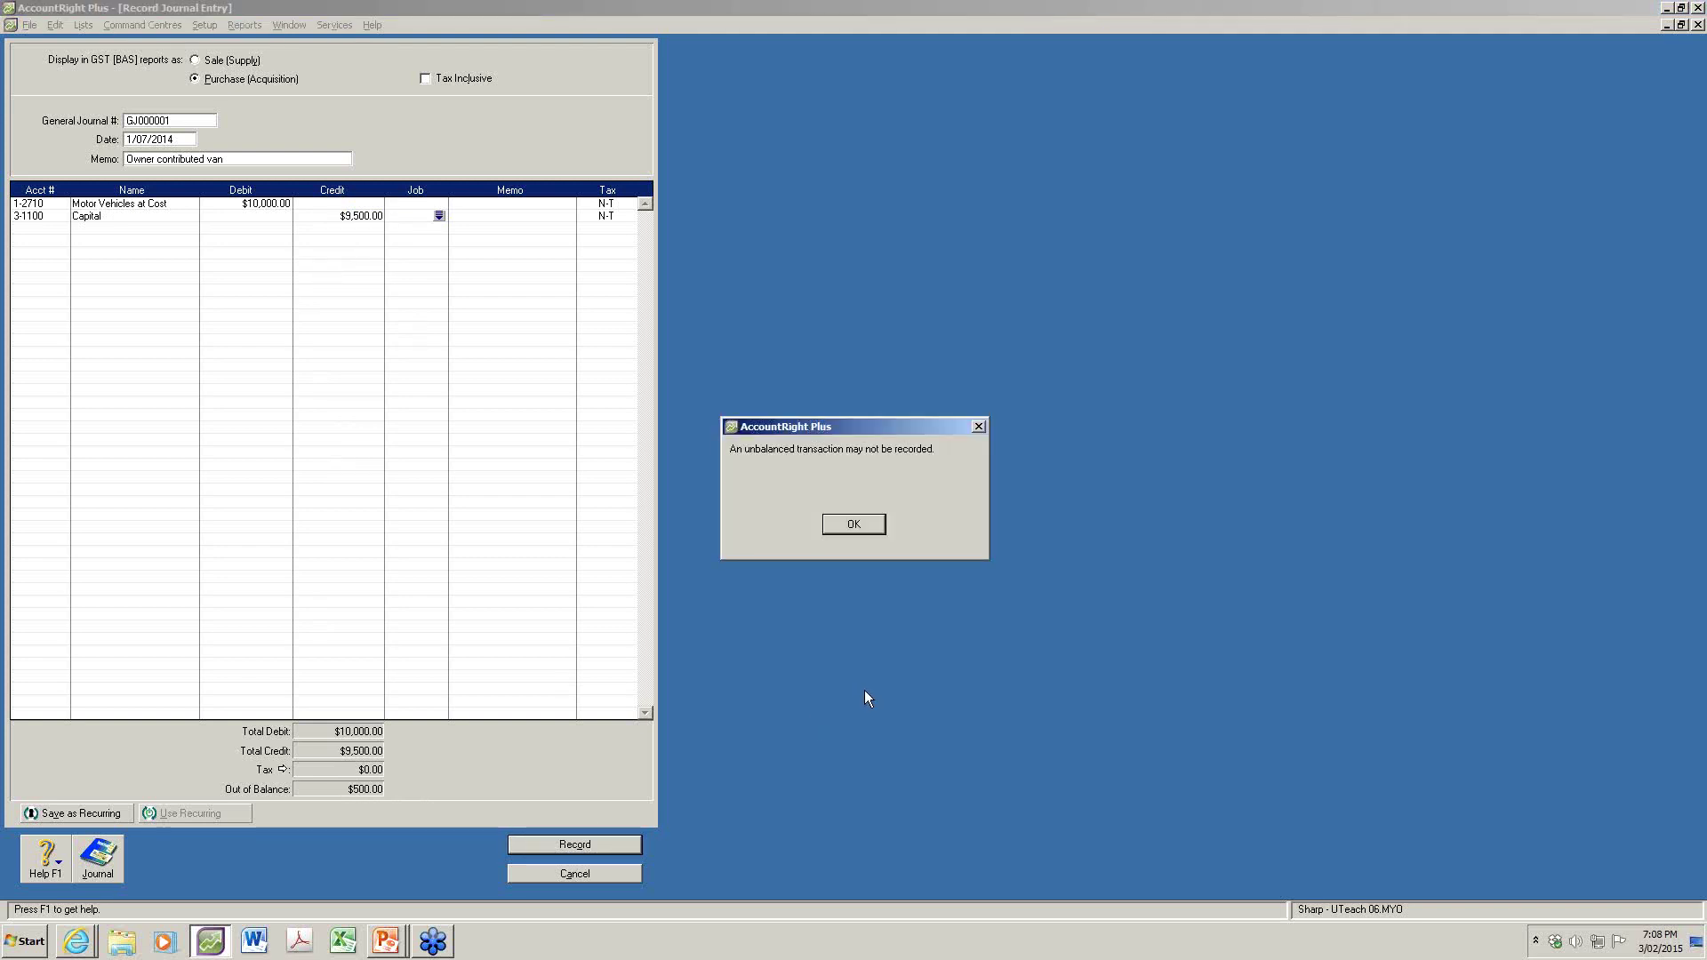
{"action": "left_click", "coordinate": [853, 525]}
Set the Capital line's credit to $10,000
{"action": "left_click", "coordinate": [355, 216]}
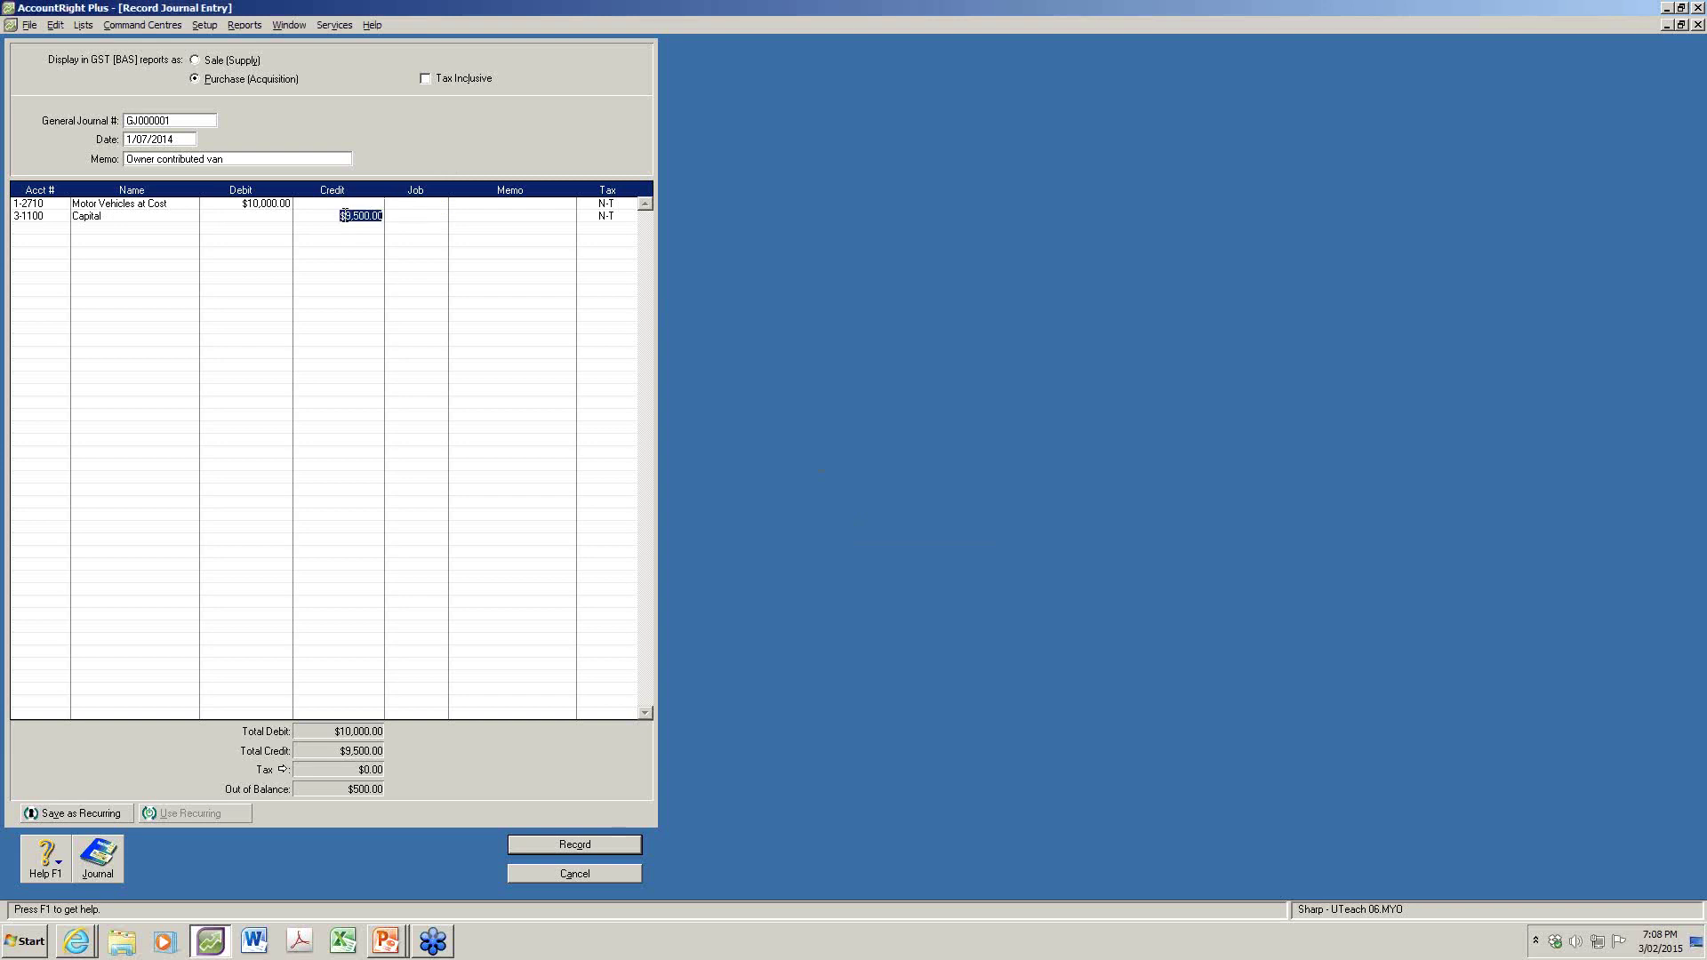
{"action": "type", "text": "10000"}
{"action": "key", "text": "Tab"}
{"action": "left_click", "coordinate": [603, 203]}
{"action": "left_click", "coordinate": [629, 205]}
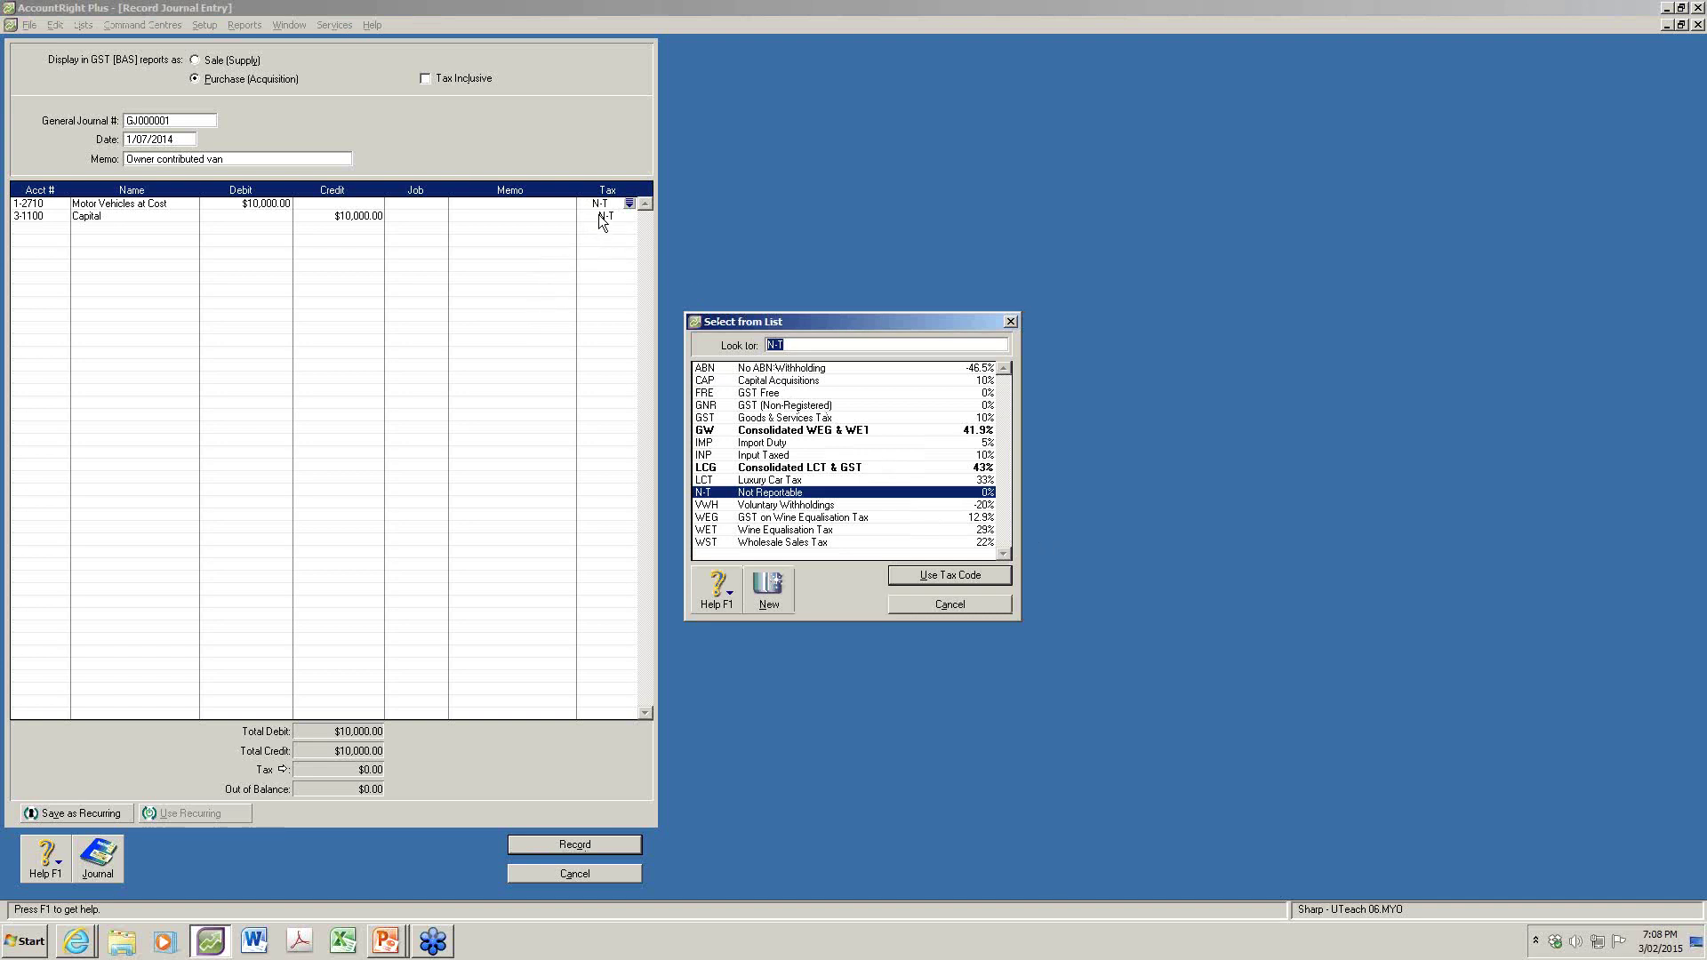
{"action": "left_click", "coordinate": [759, 419]}
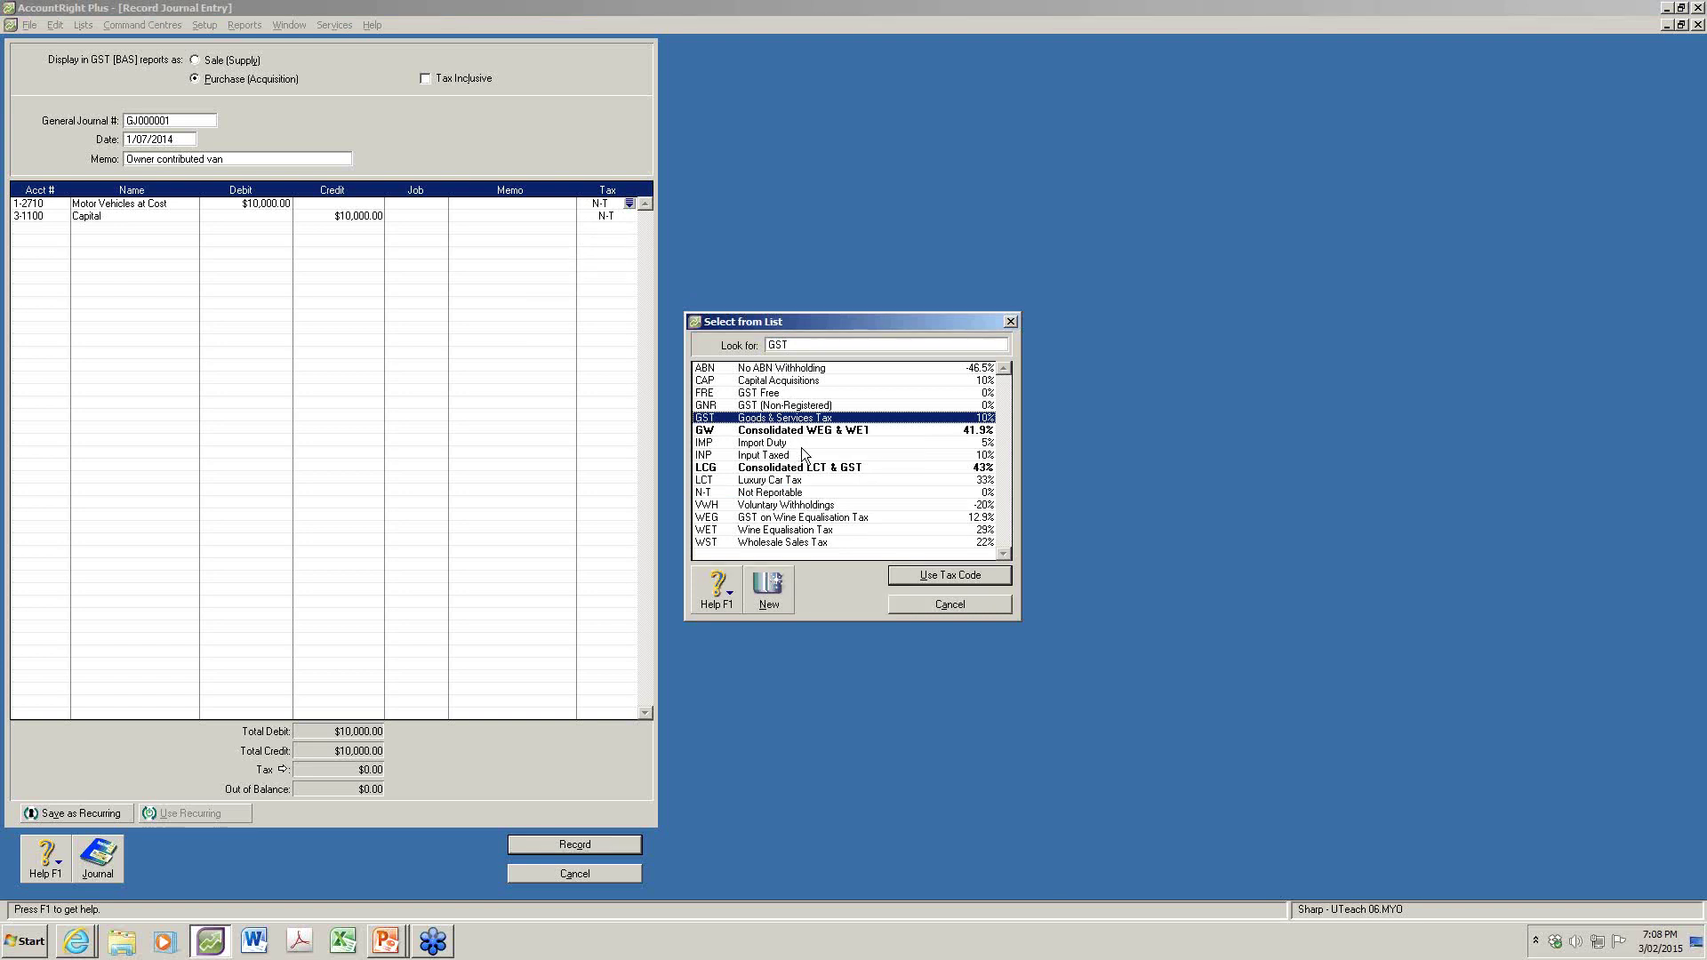
{"action": "left_click", "coordinate": [945, 605]}
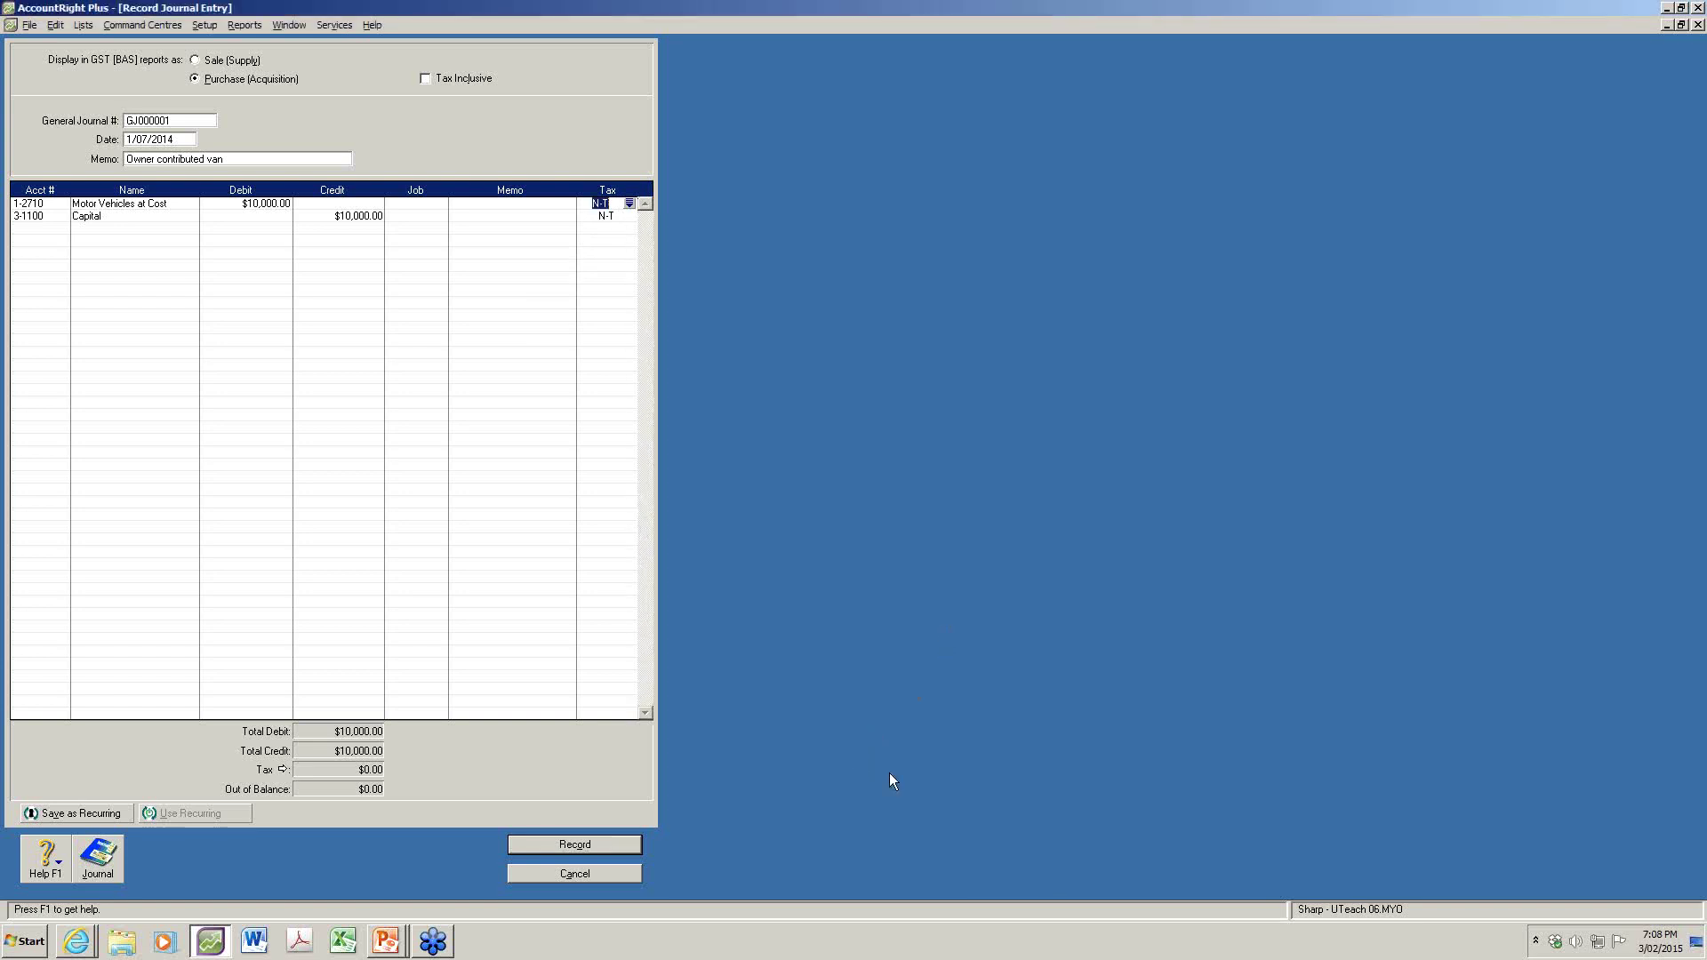
Record the journal entry and close the journal window without starting another entry
{"action": "left_click", "coordinate": [608, 846]}
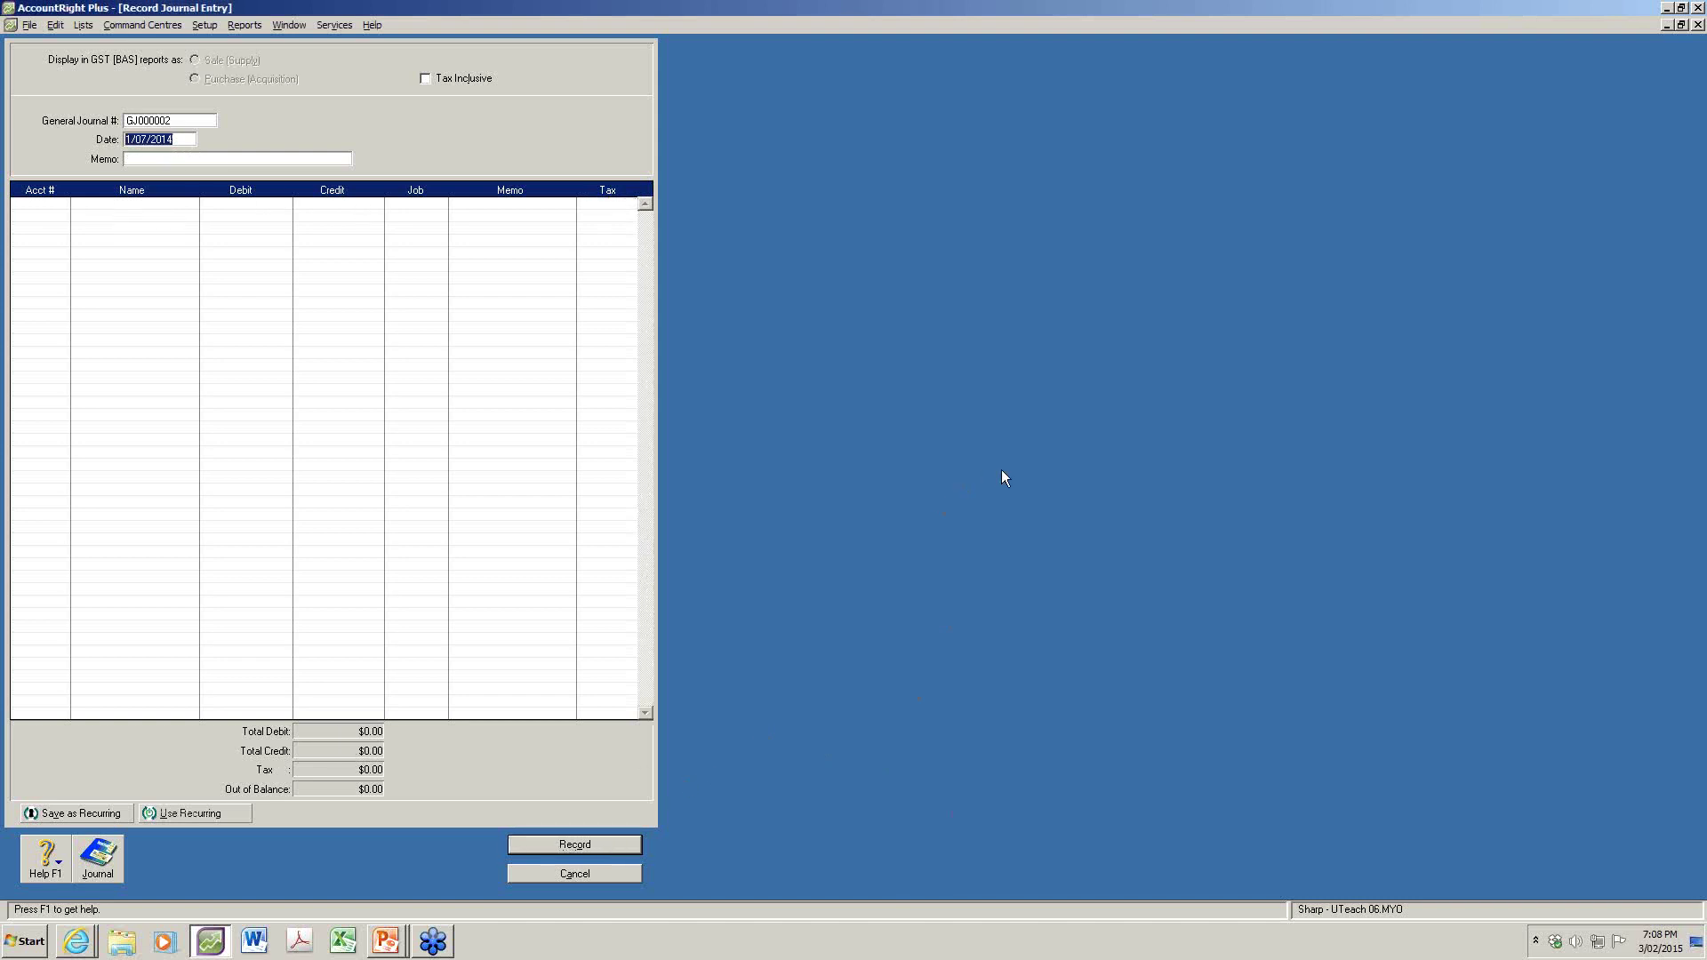
{"action": "left_click", "coordinate": [621, 874]}
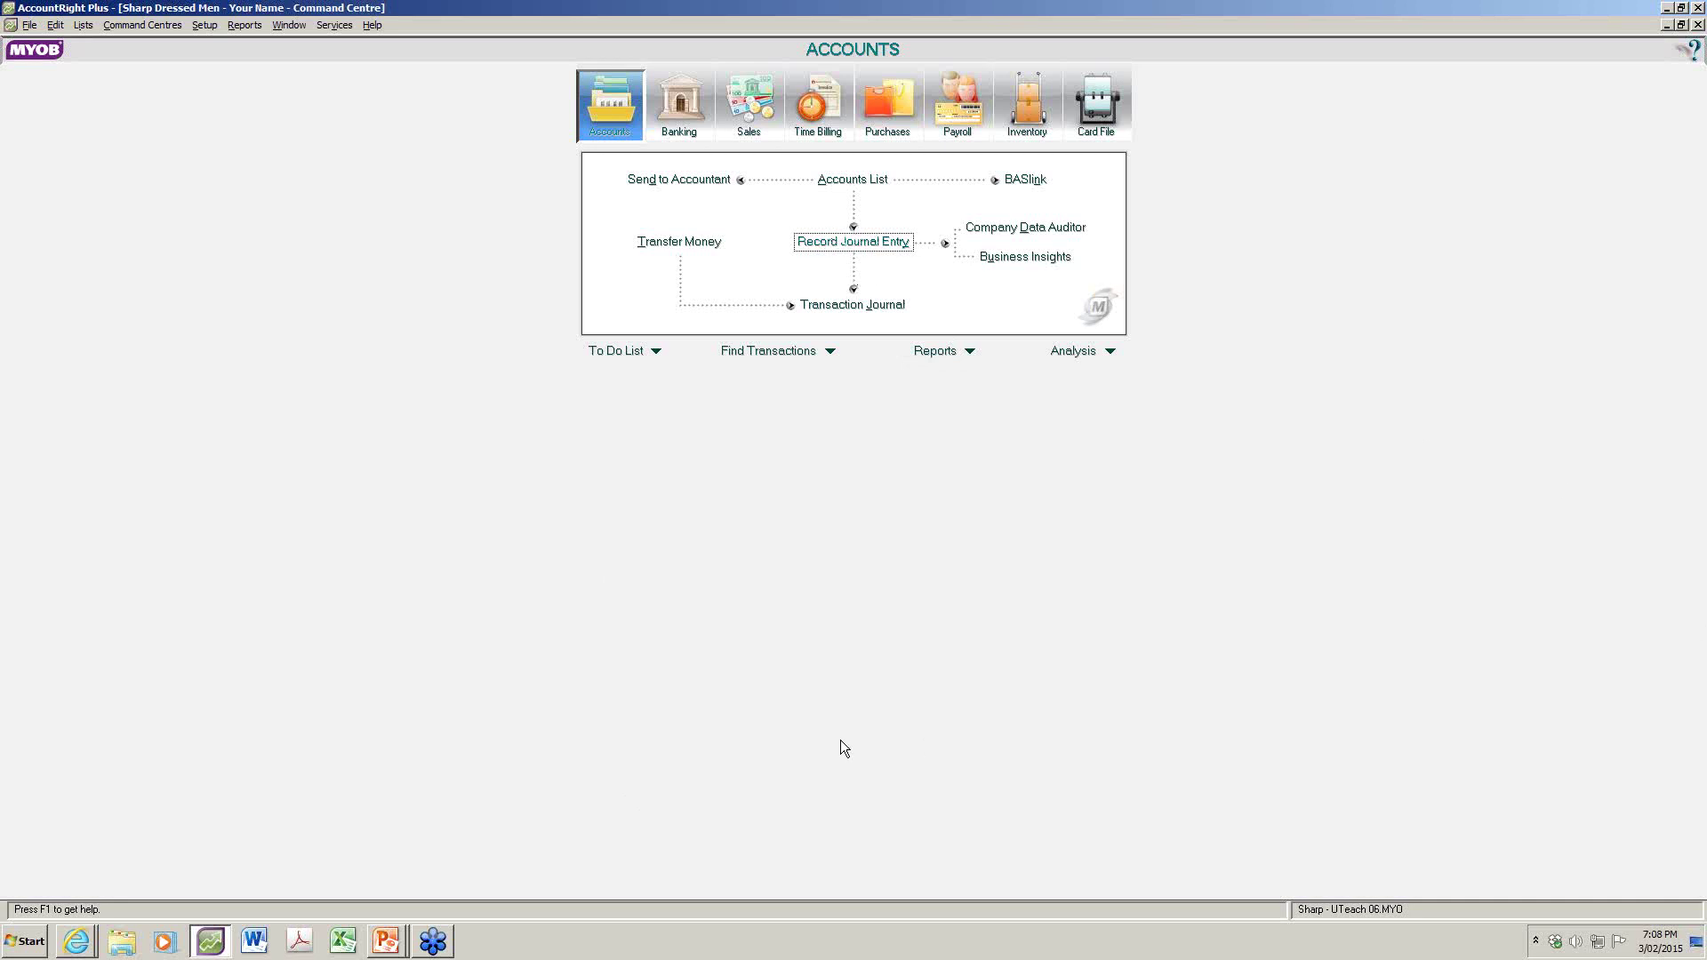
Switch to the presentation, review the slides on General Journal entries and preparing account reports, and return to AccountRight Plus
{"action": "key", "text": "alt+Tab"}
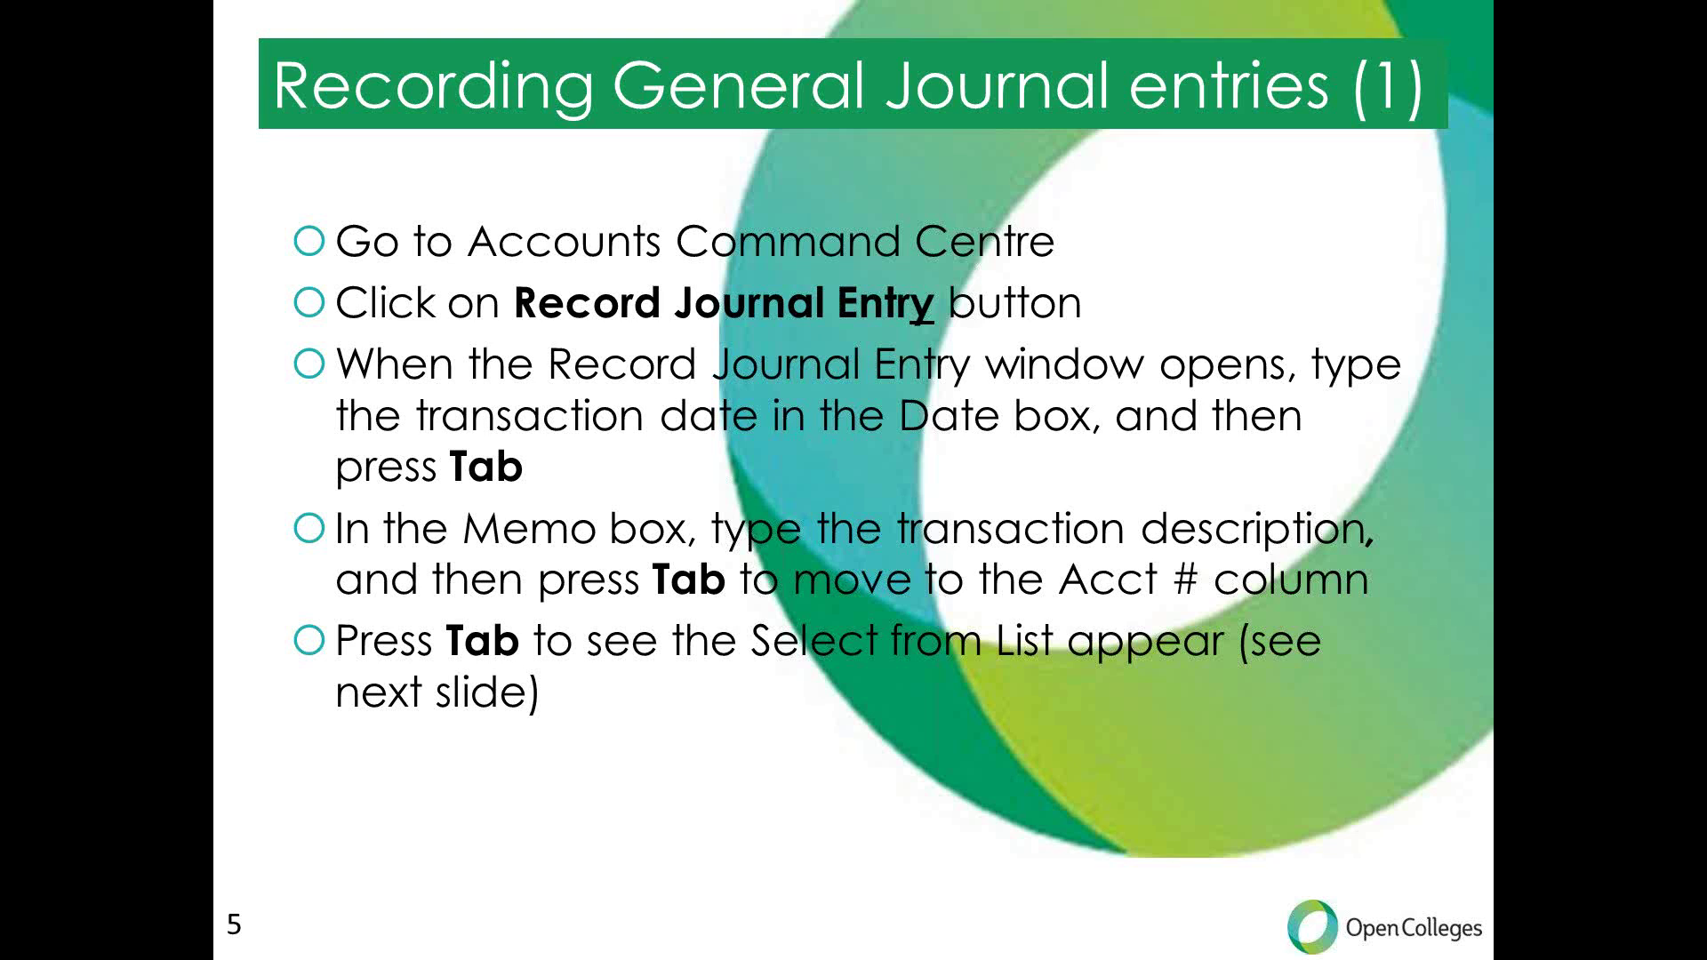
{"action": "key", "text": "Right"}
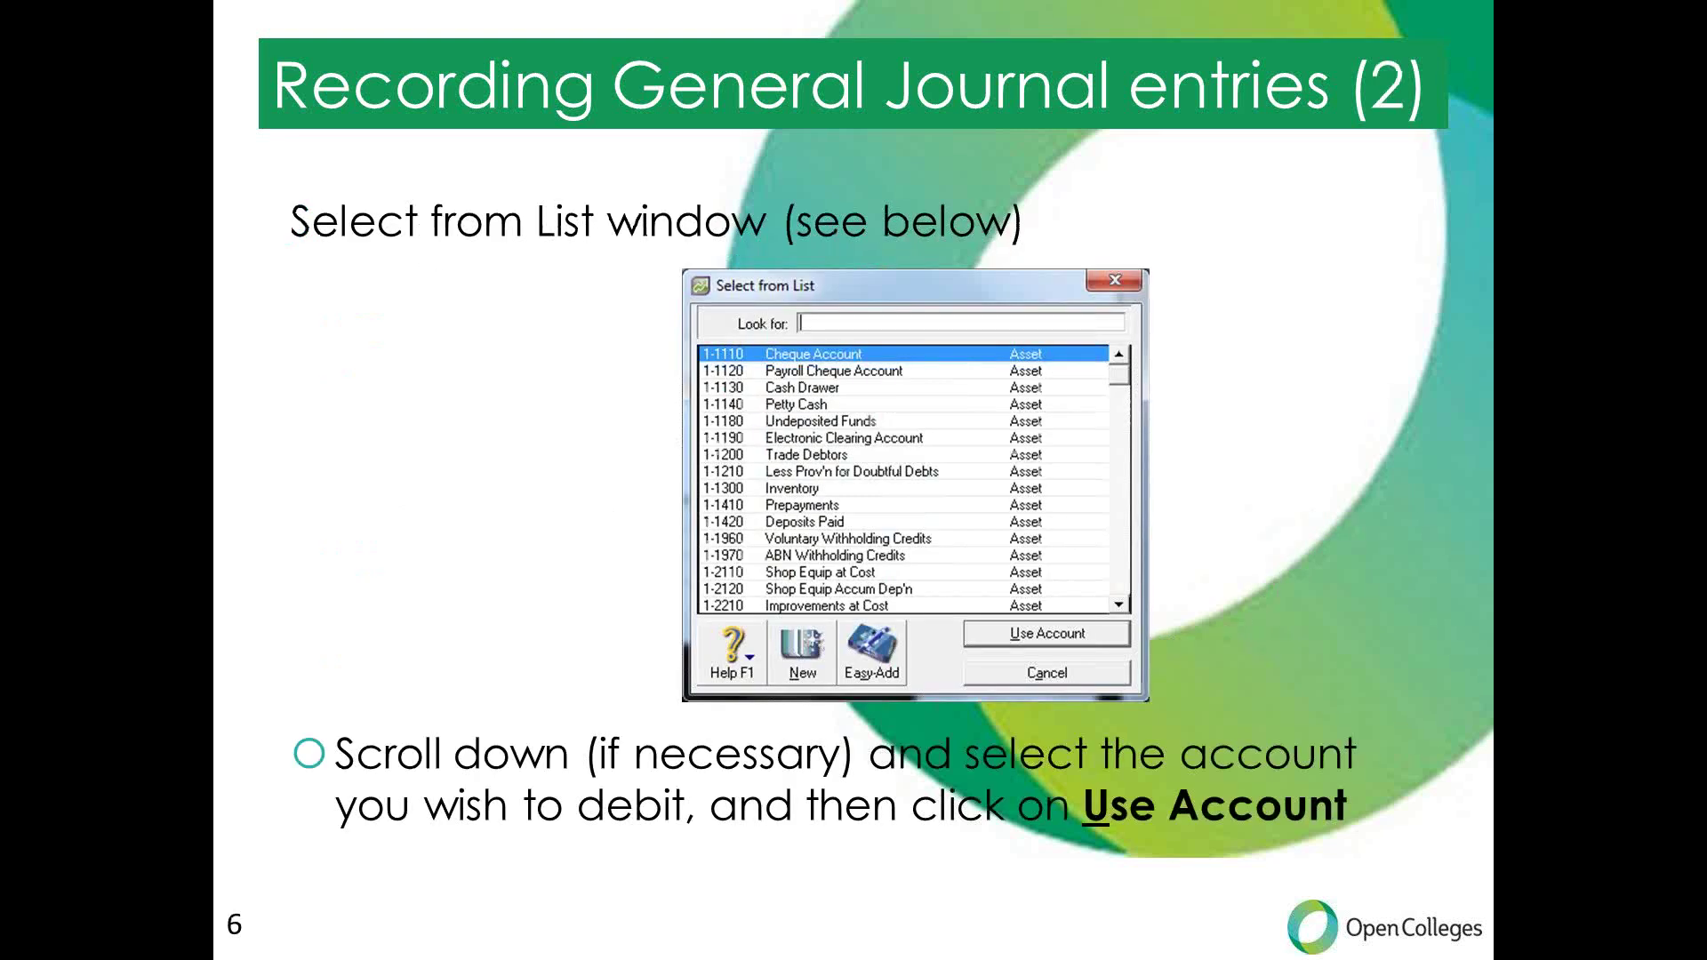
{"action": "key", "text": "Right"}
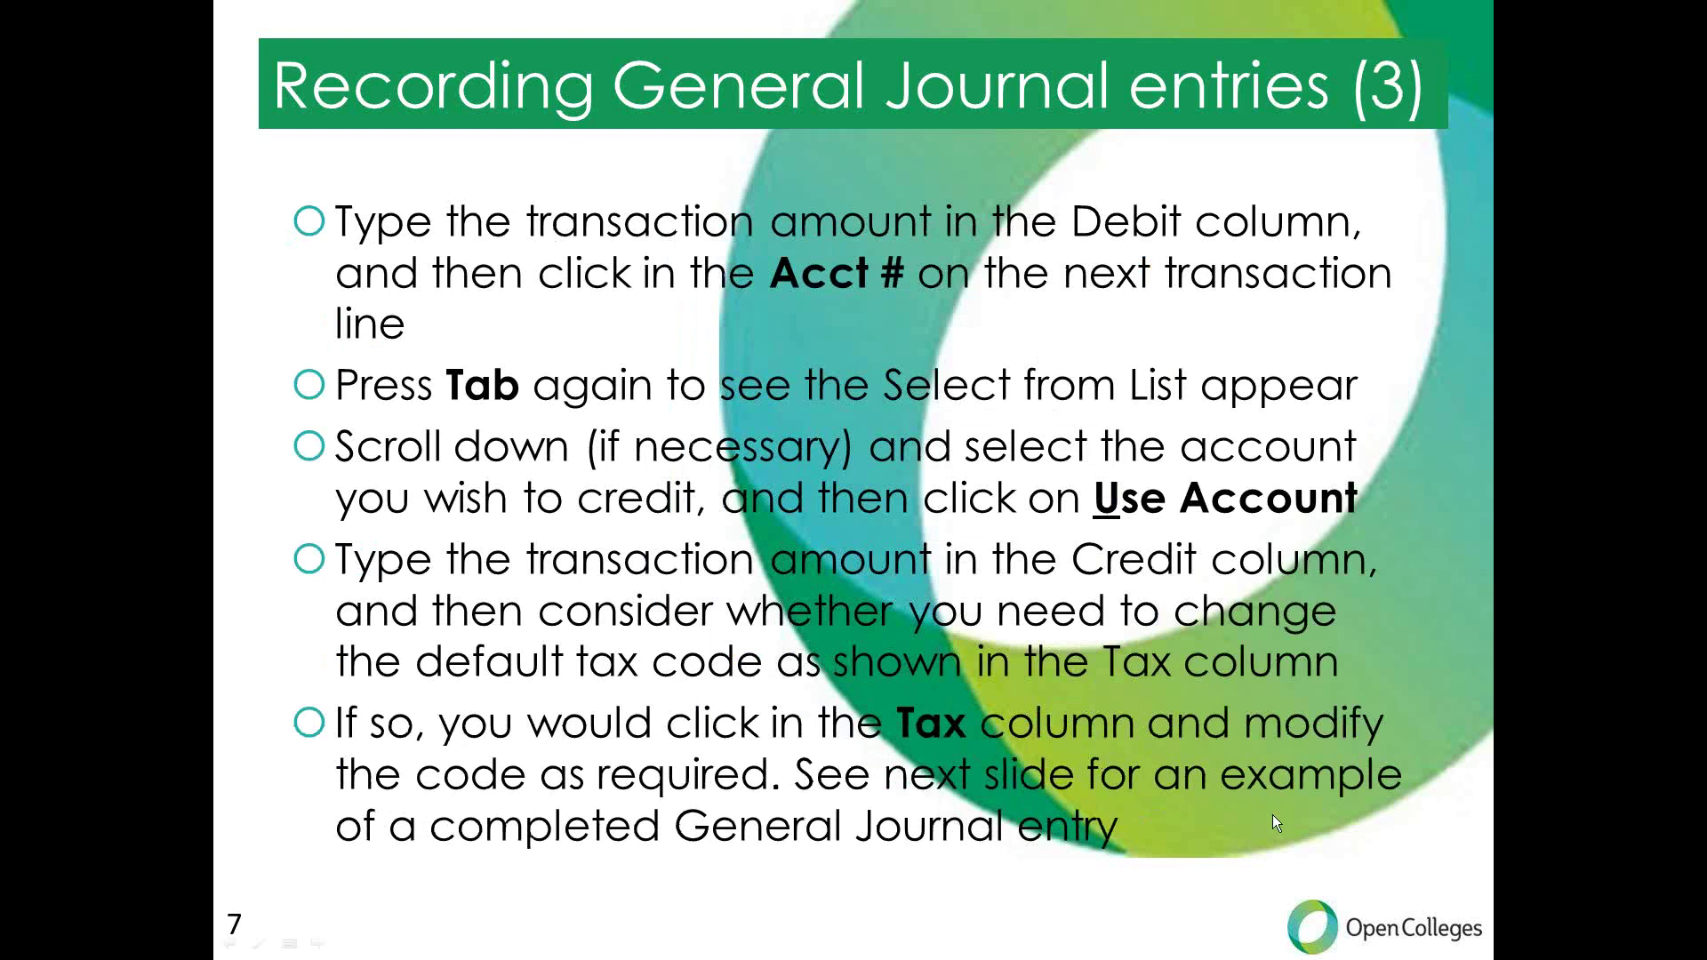
{"action": "key", "text": "Right"}
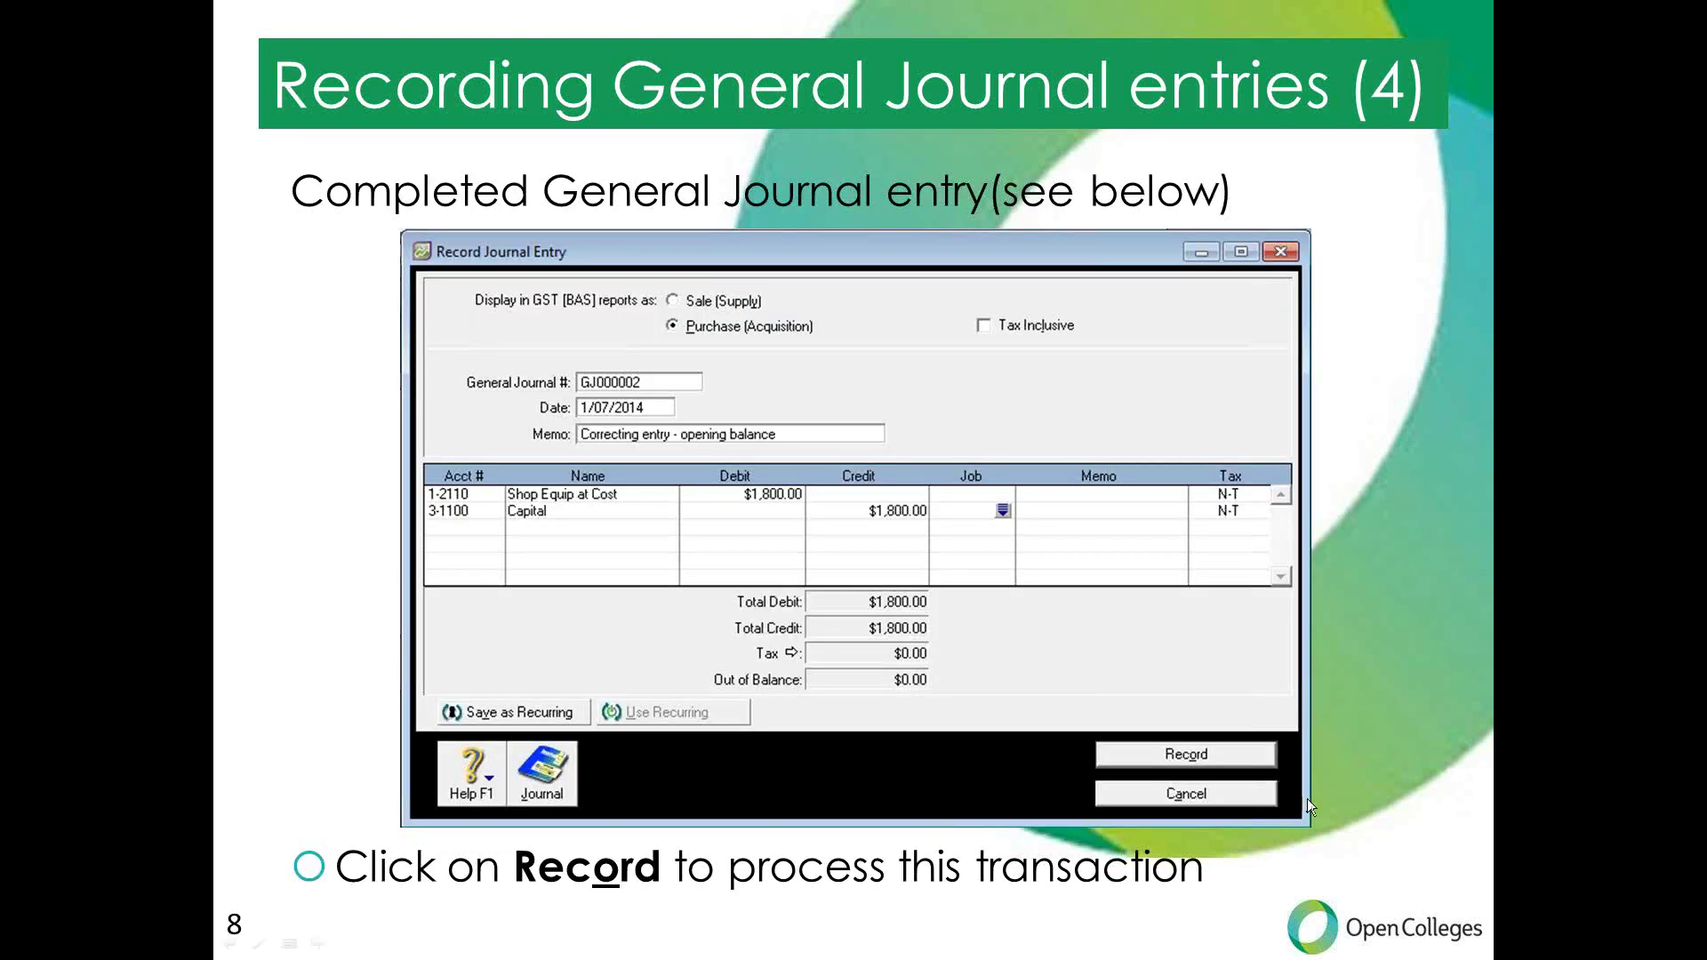
{"action": "key", "text": "Right"}
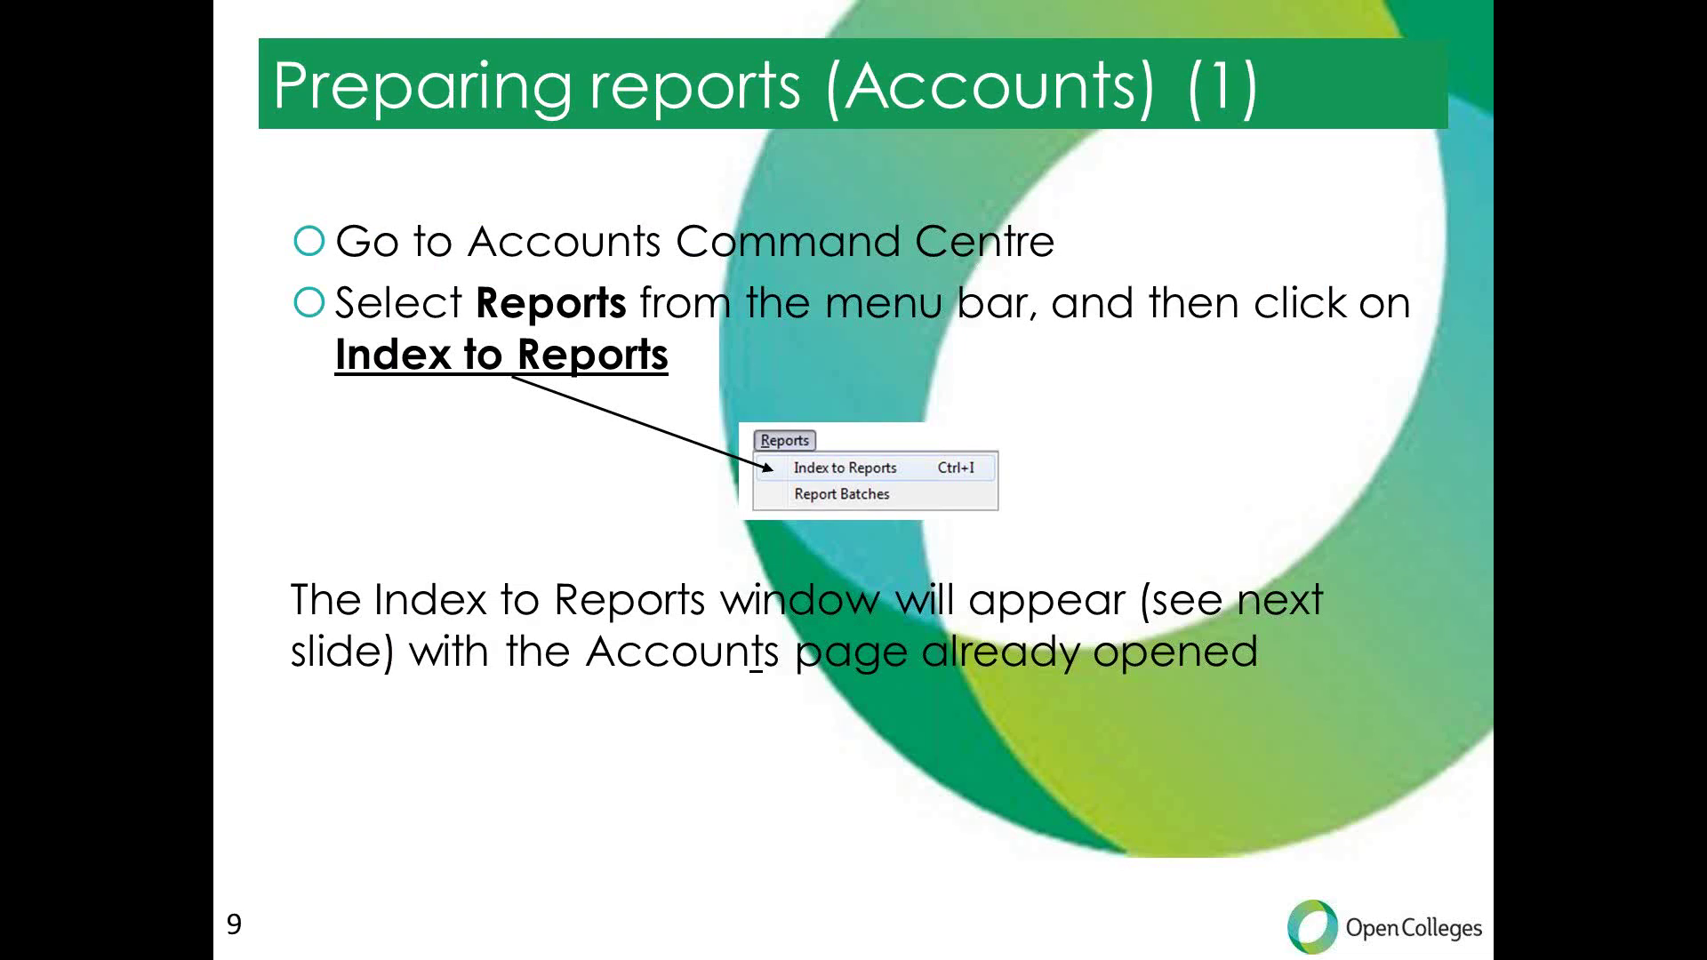
{"action": "key", "text": "alt+Tab"}
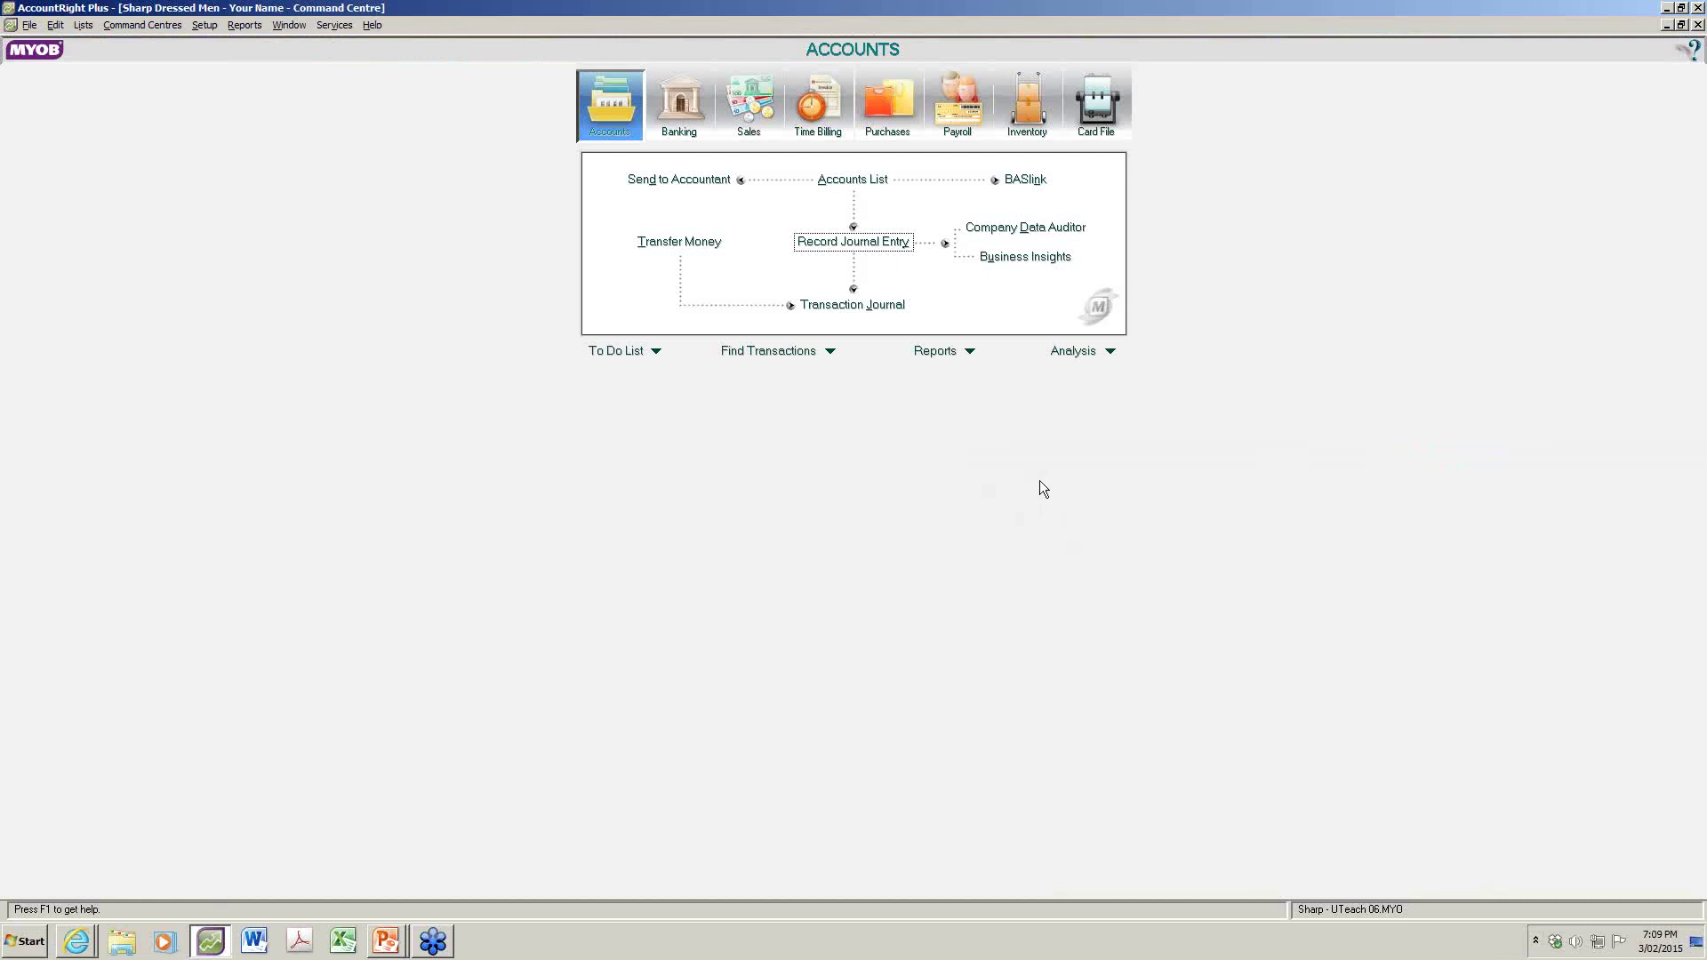
Open the Index to Reports and select the Trial Balance report among the Accounts reports
{"action": "left_click", "coordinate": [972, 353]}
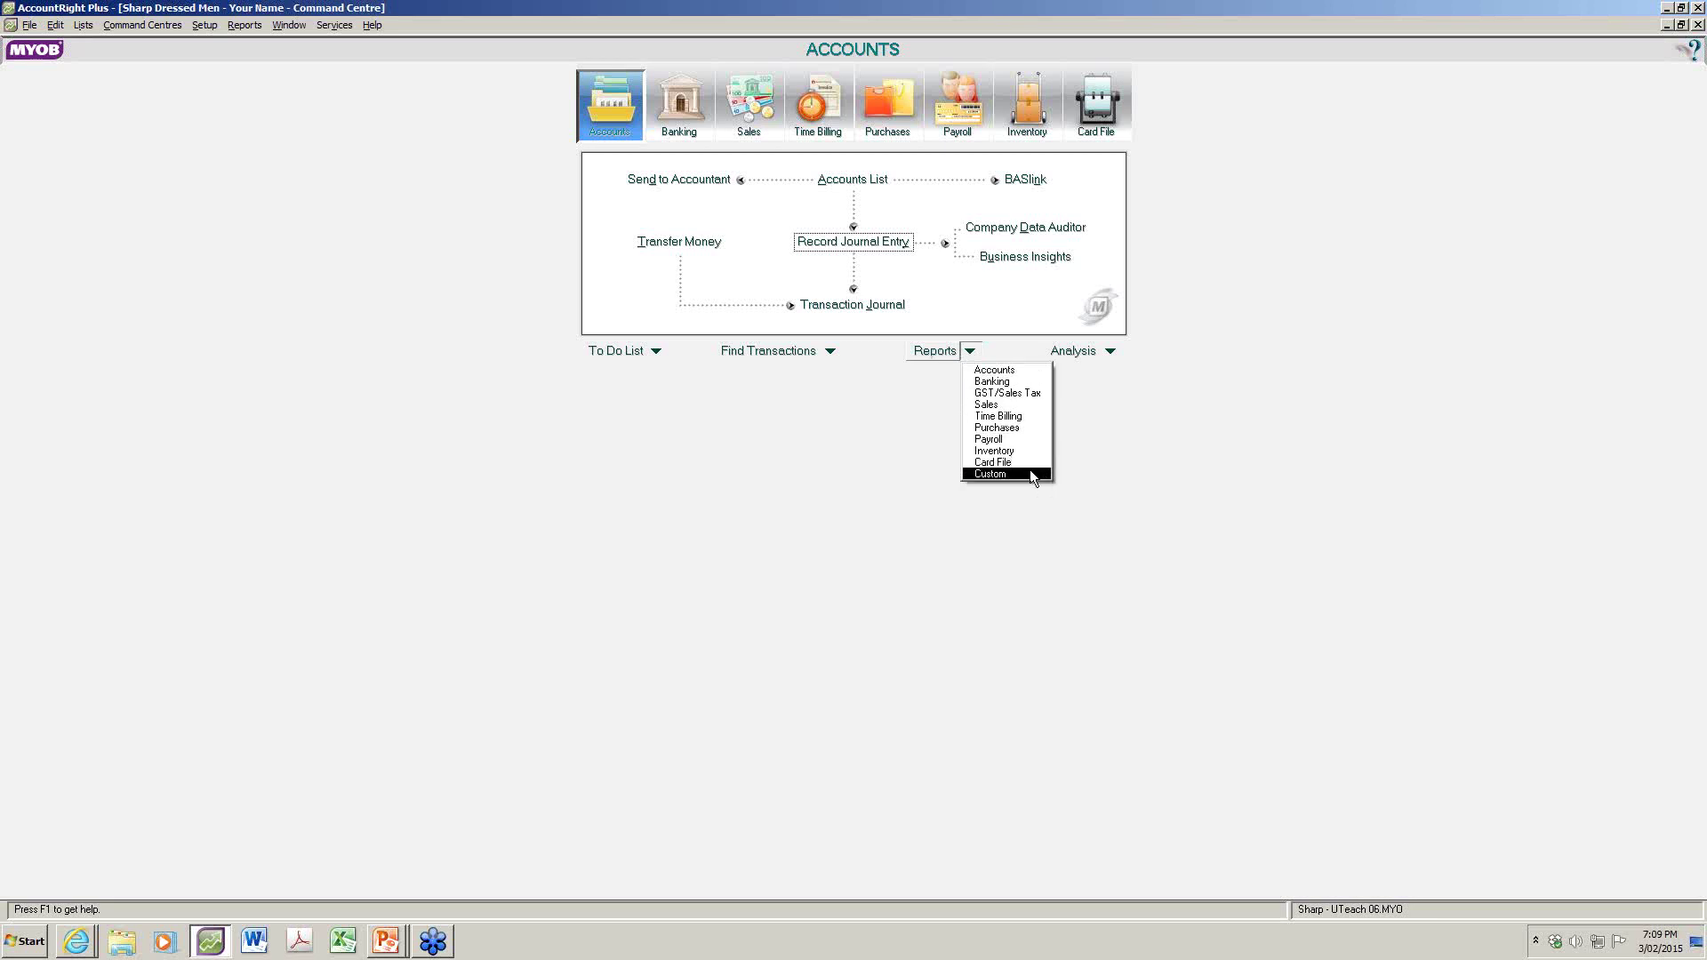
{"action": "left_click", "coordinate": [270, 87]}
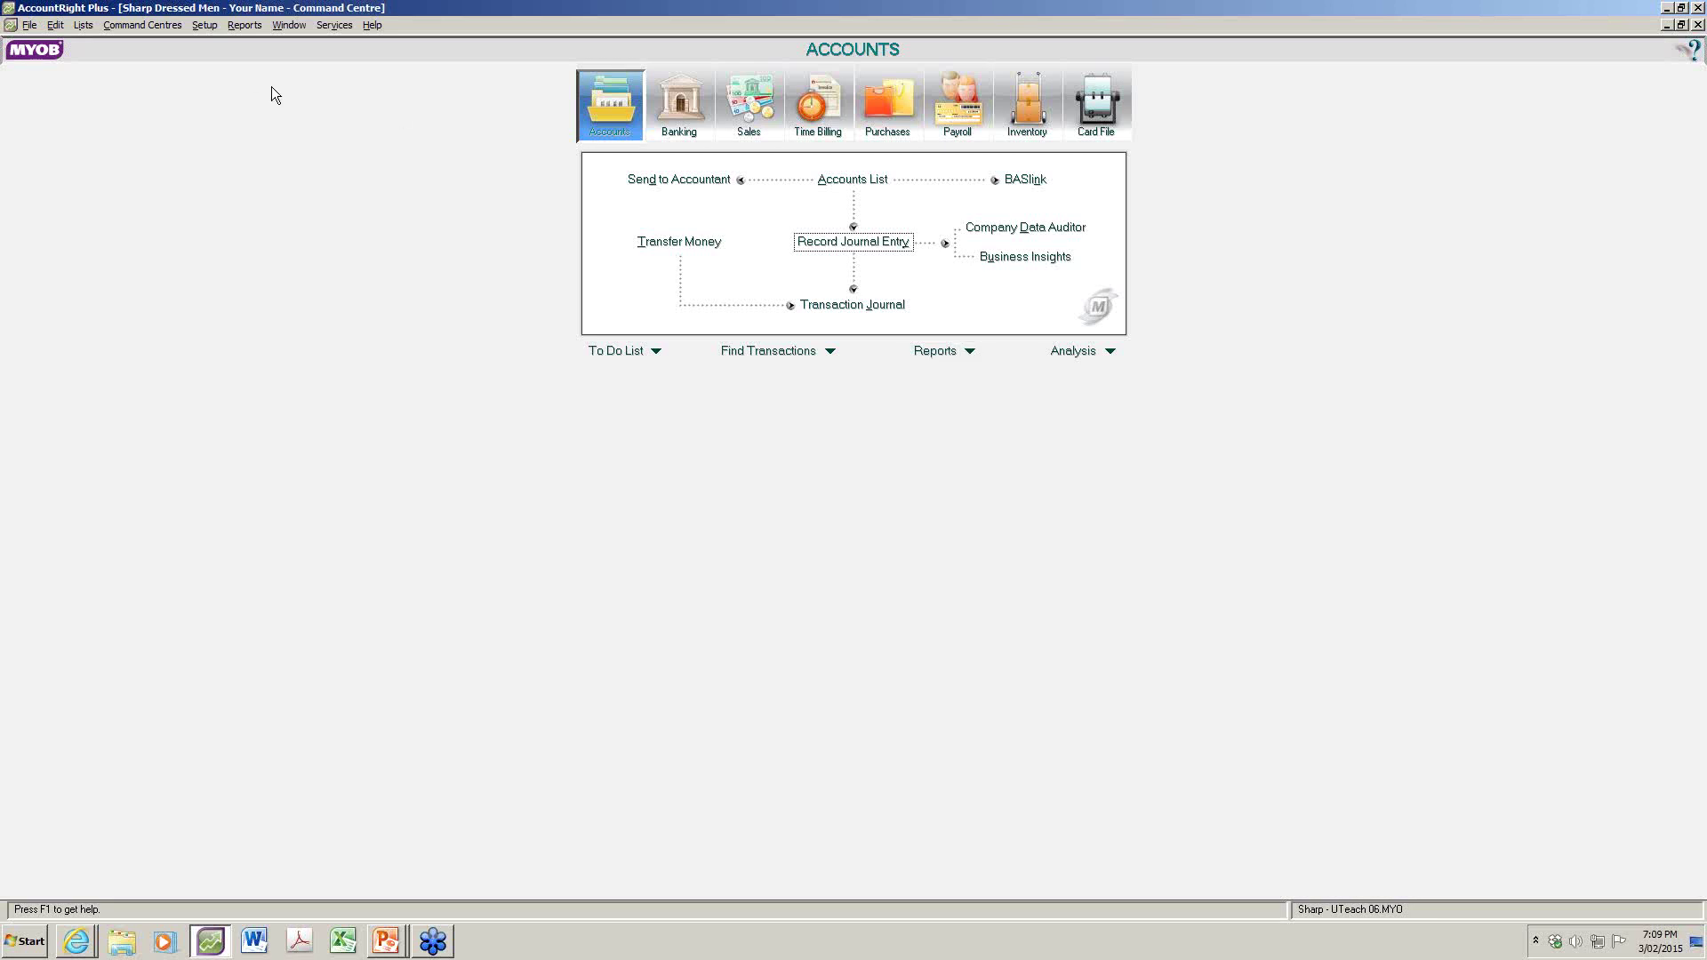
{"action": "left_click", "coordinate": [247, 26]}
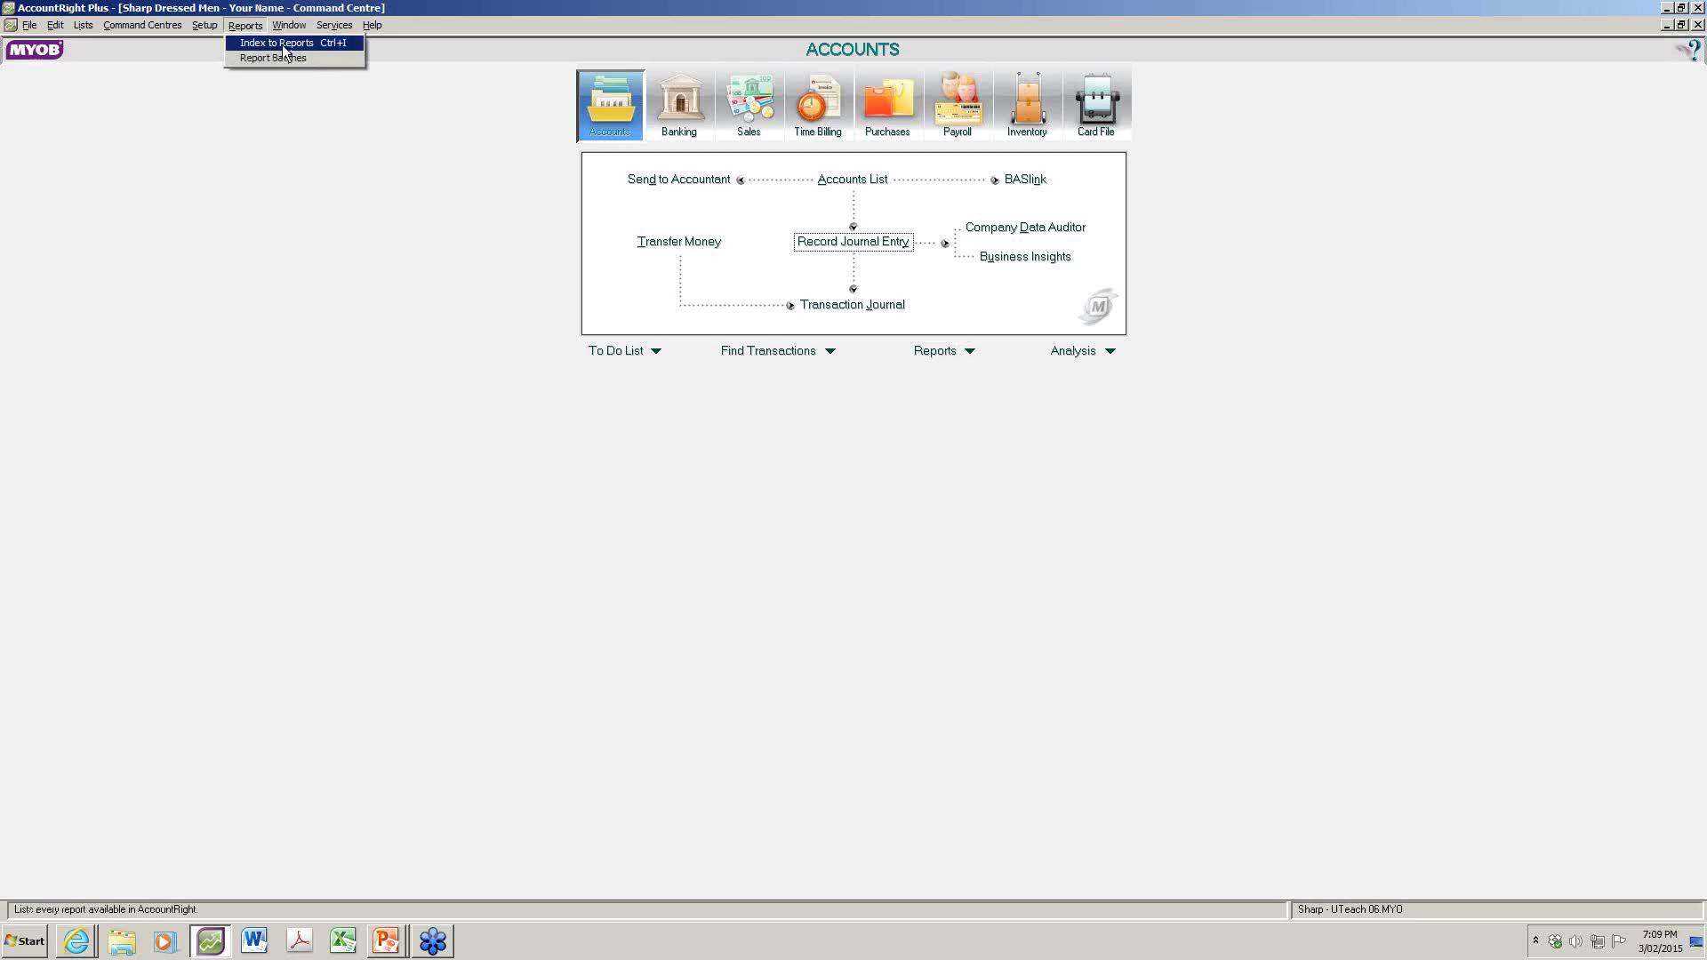
{"action": "left_click", "coordinate": [336, 42]}
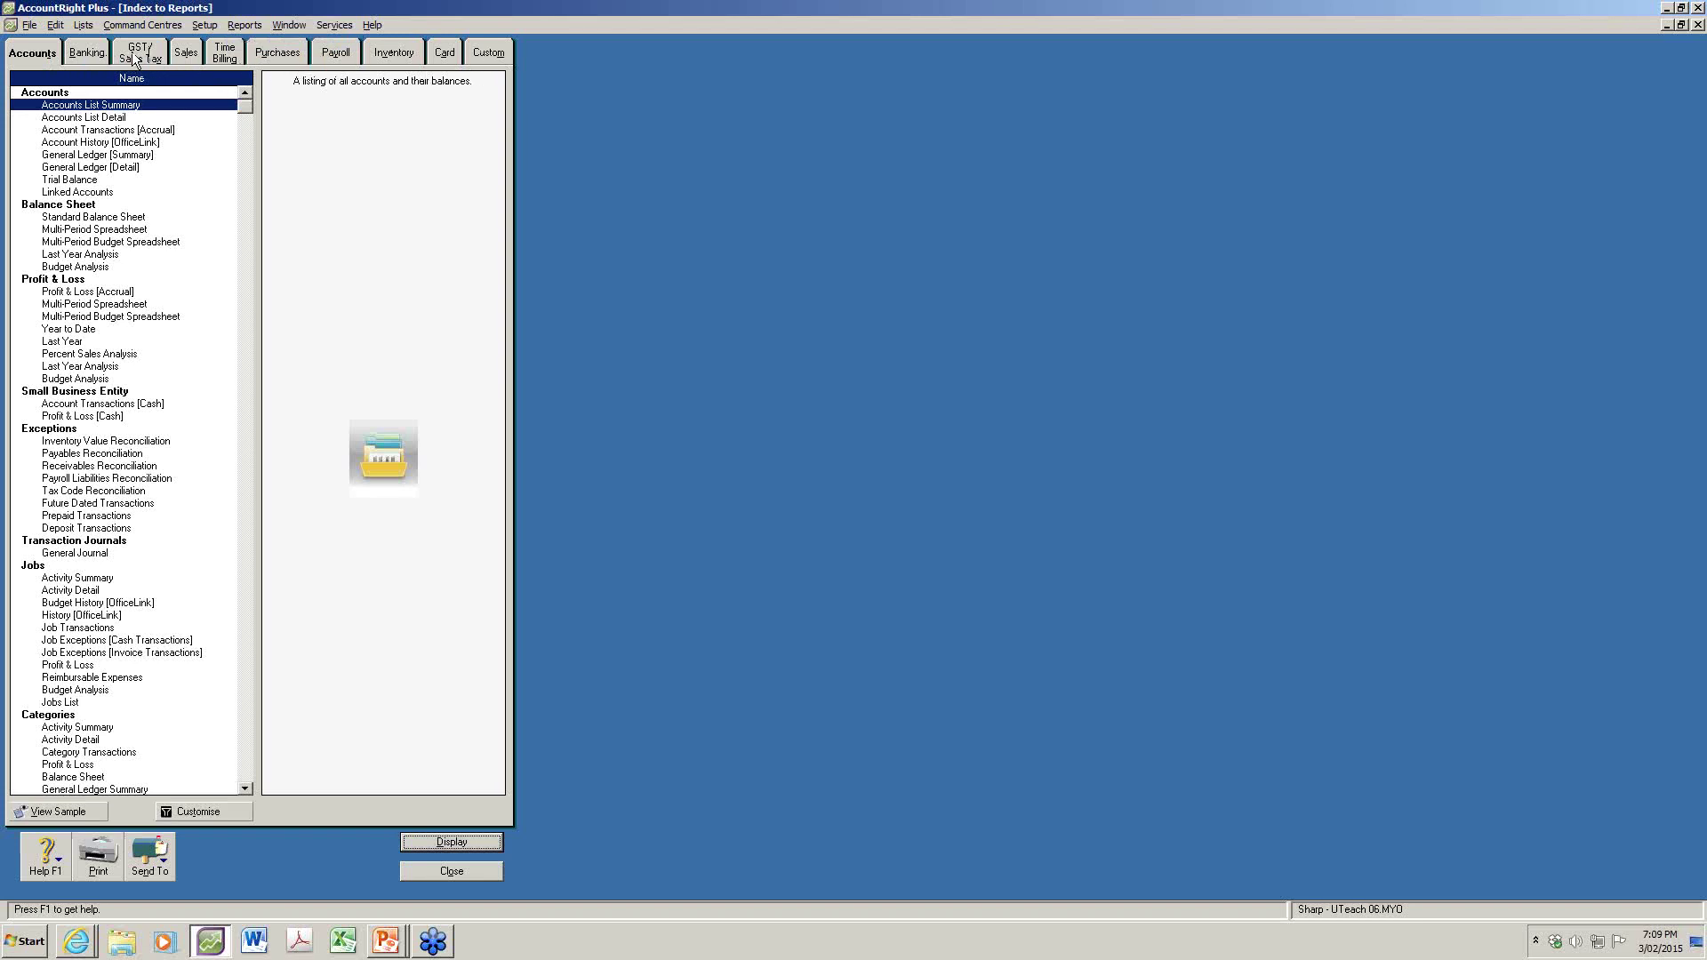
{"action": "left_click", "coordinate": [24, 55]}
{"action": "left_click", "coordinate": [86, 182]}
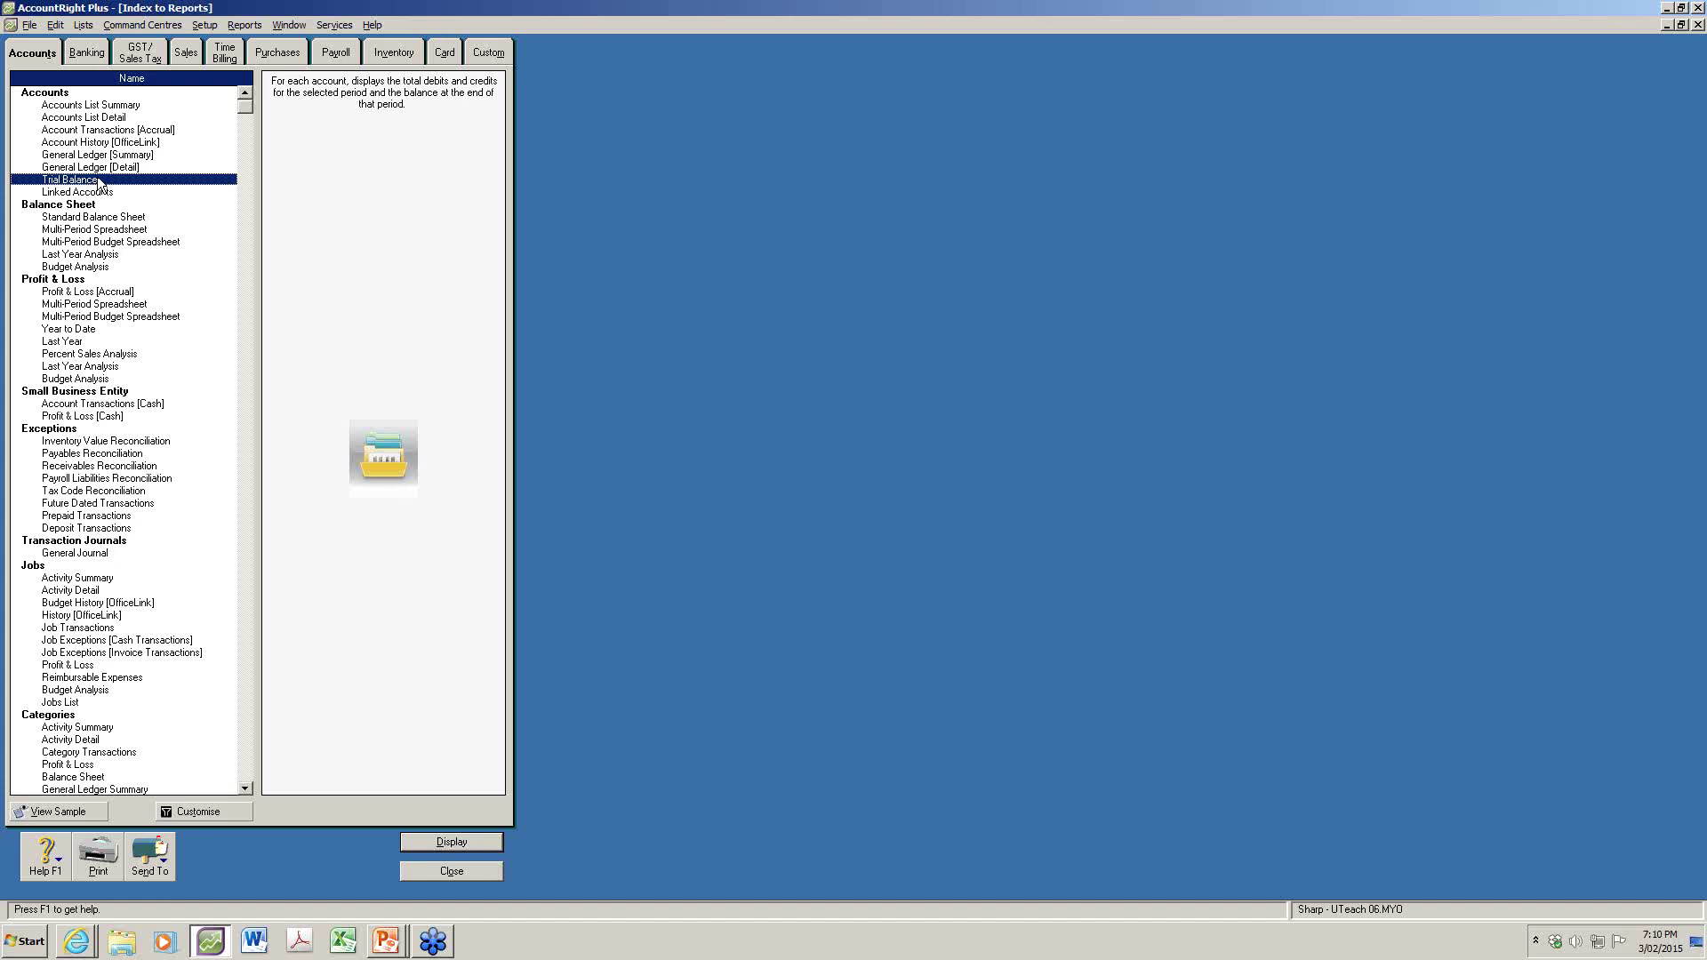
Display the Trial Balance report for July of This Year (FY 2015), checking its finishing options without changing them
{"action": "left_click", "coordinate": [461, 841]}
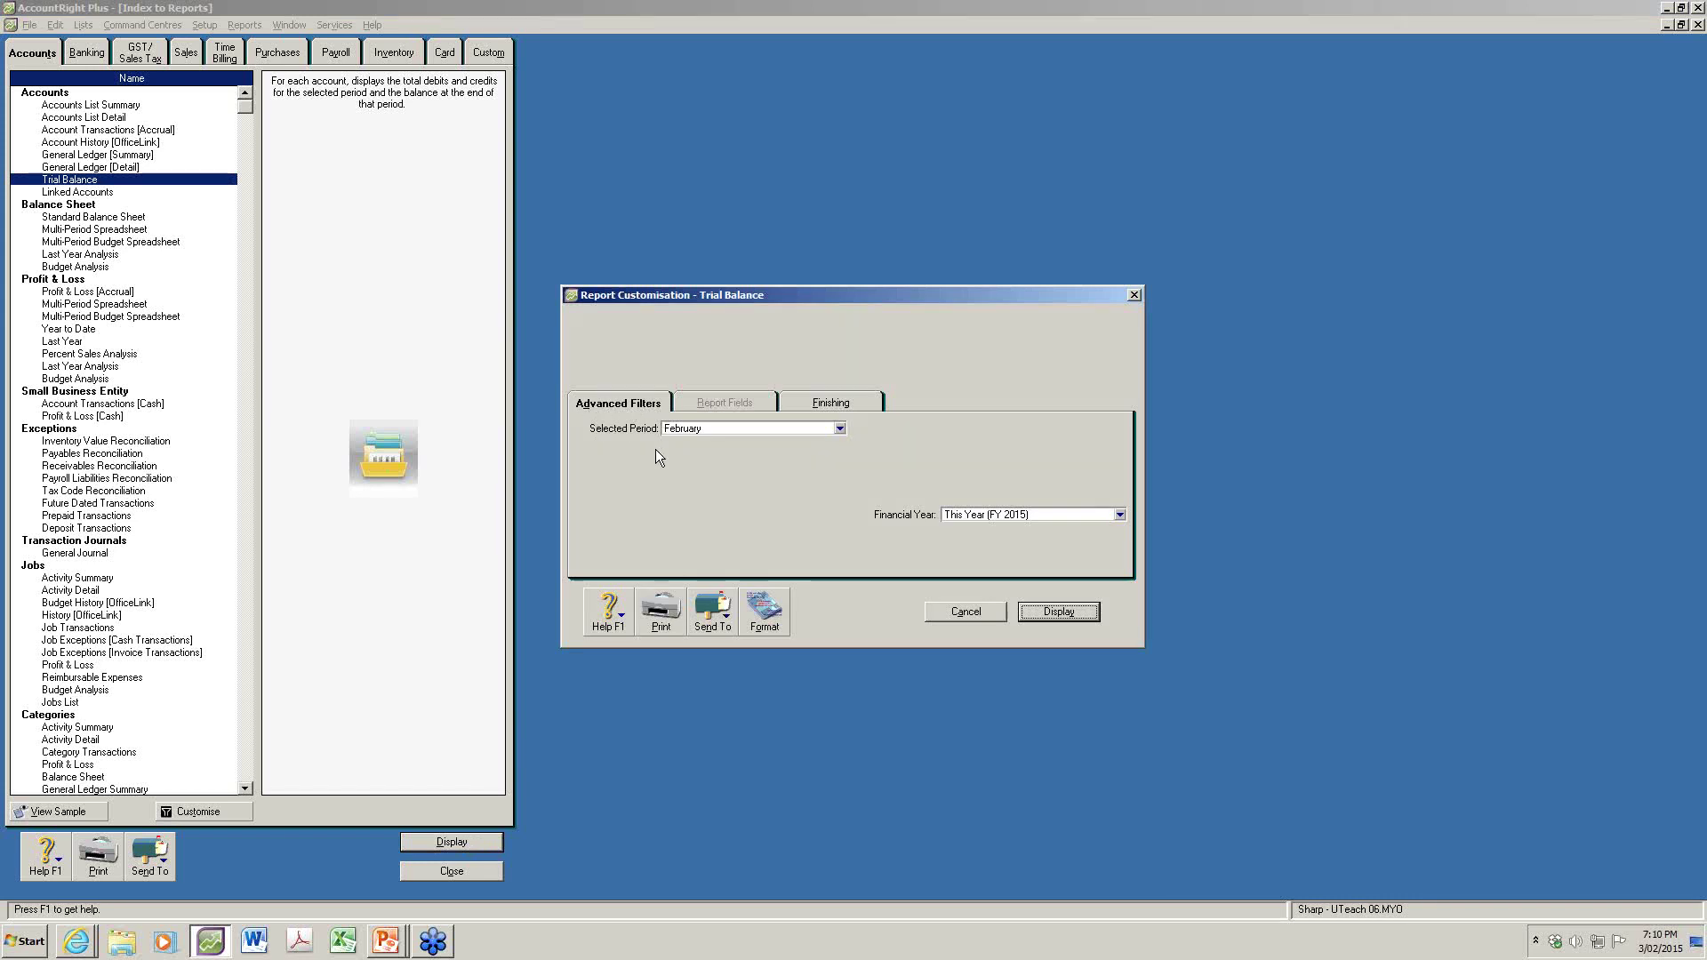
{"action": "left_click", "coordinate": [840, 429]}
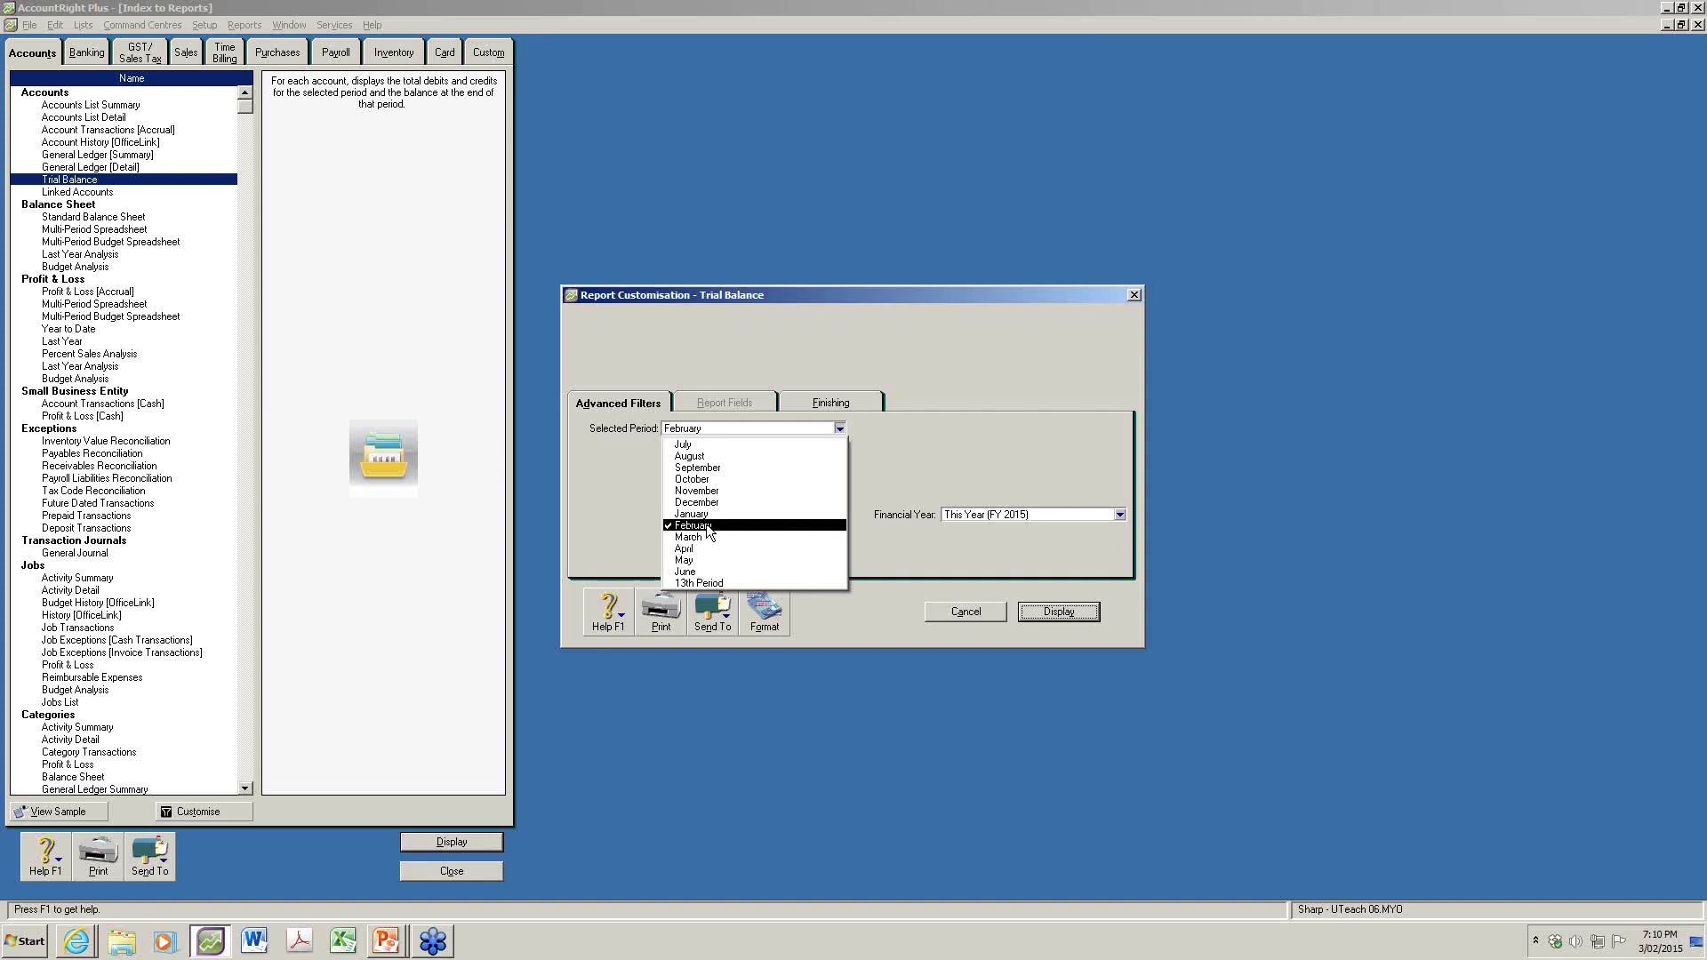
{"action": "left_click", "coordinate": [697, 443]}
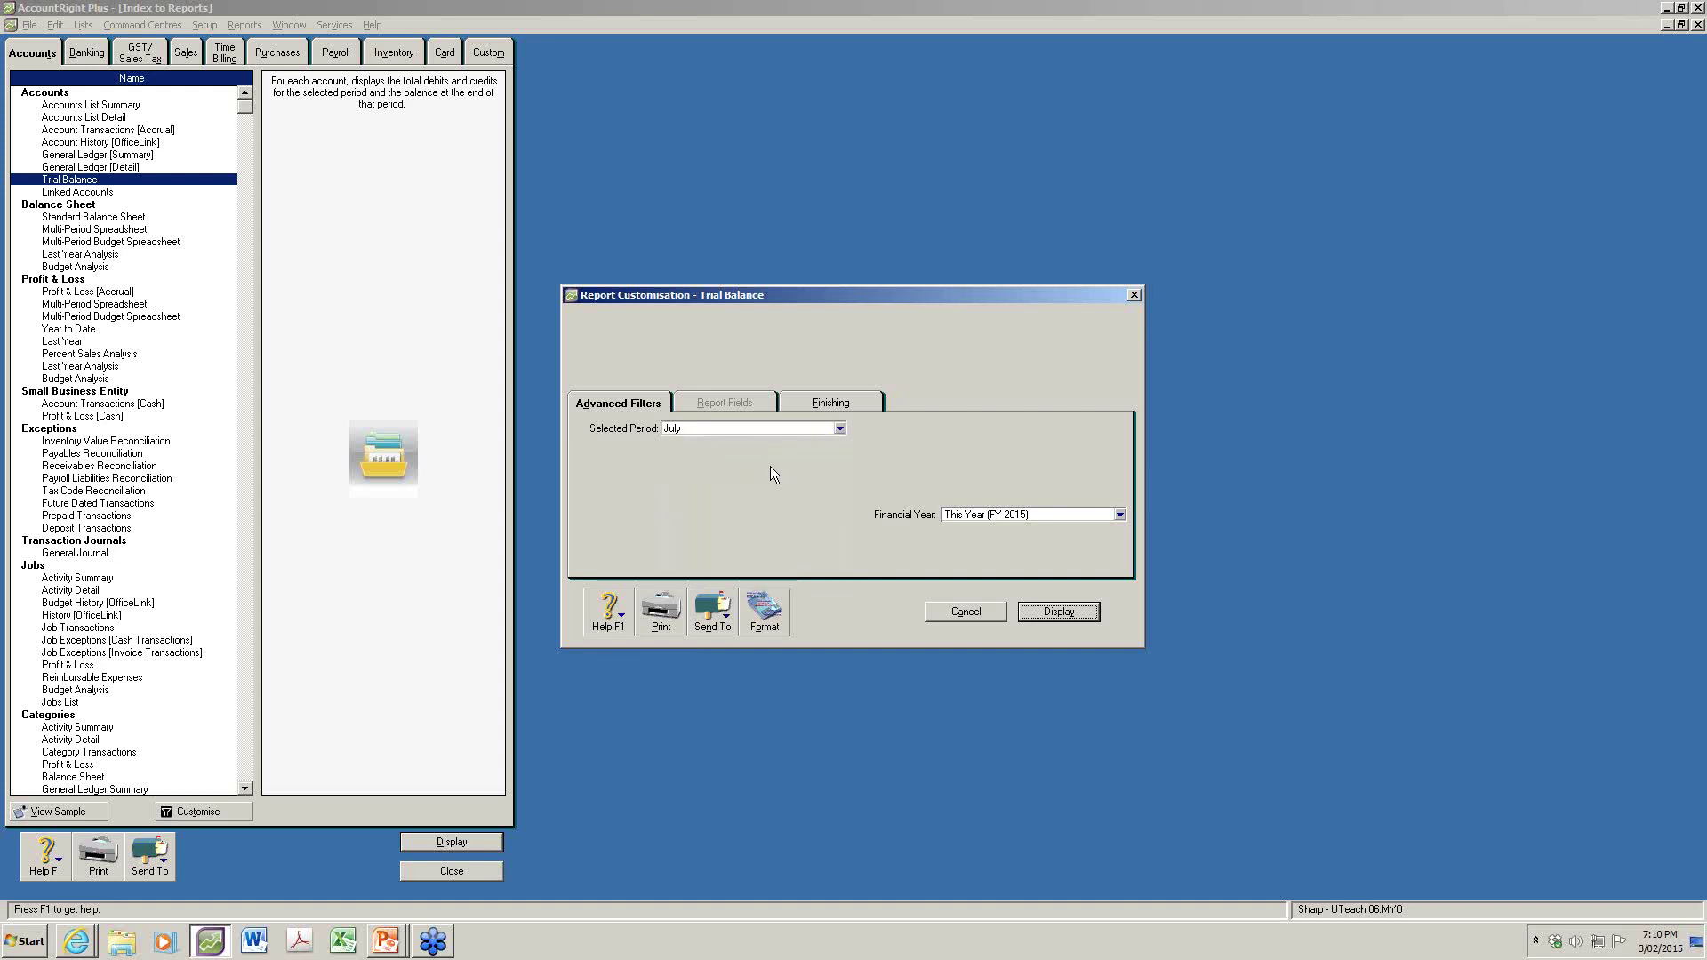
{"action": "left_click", "coordinate": [852, 403]}
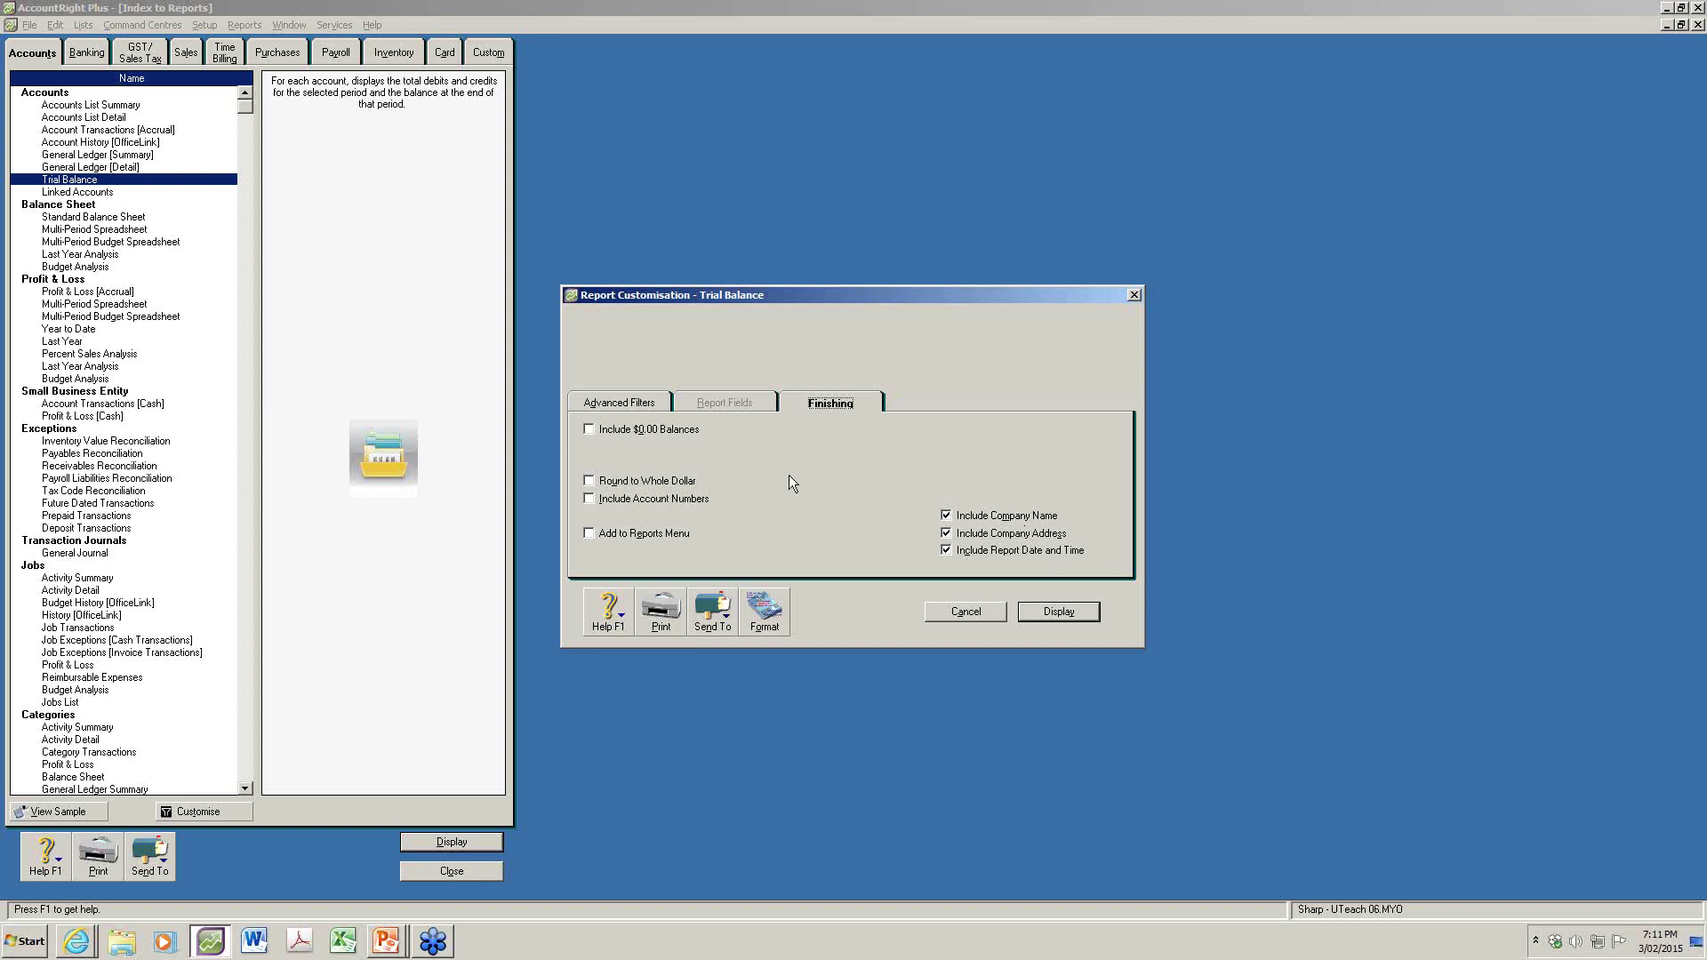
{"action": "left_click", "coordinate": [625, 405]}
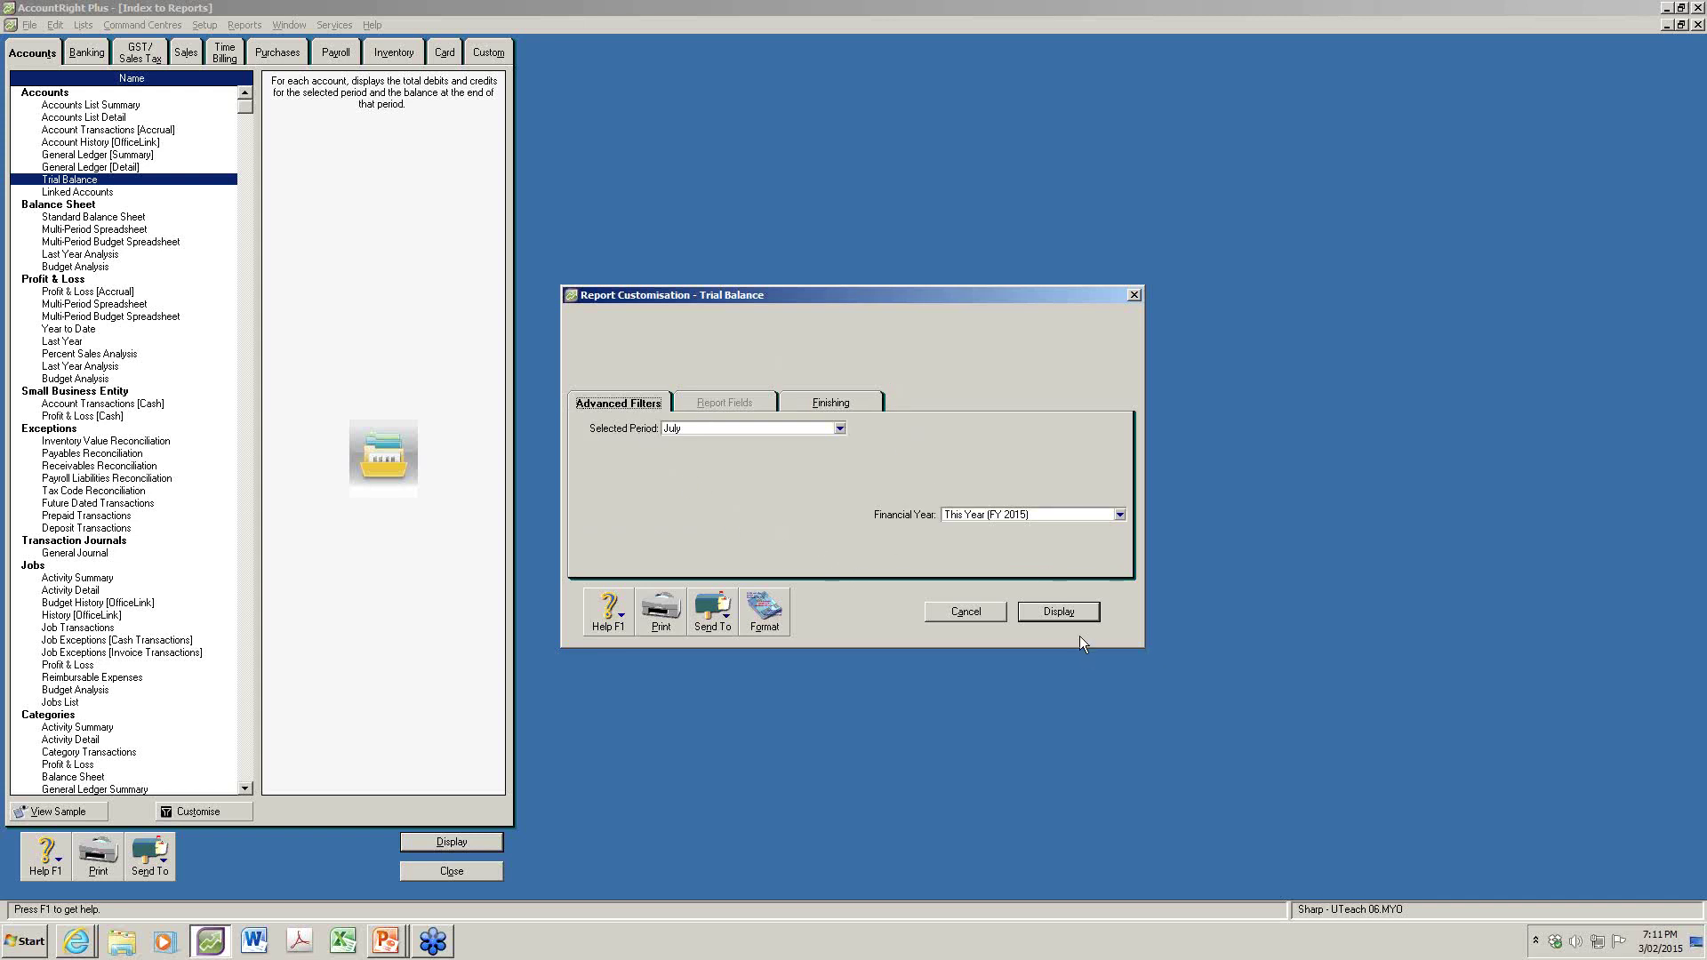
{"action": "left_click", "coordinate": [1060, 610]}
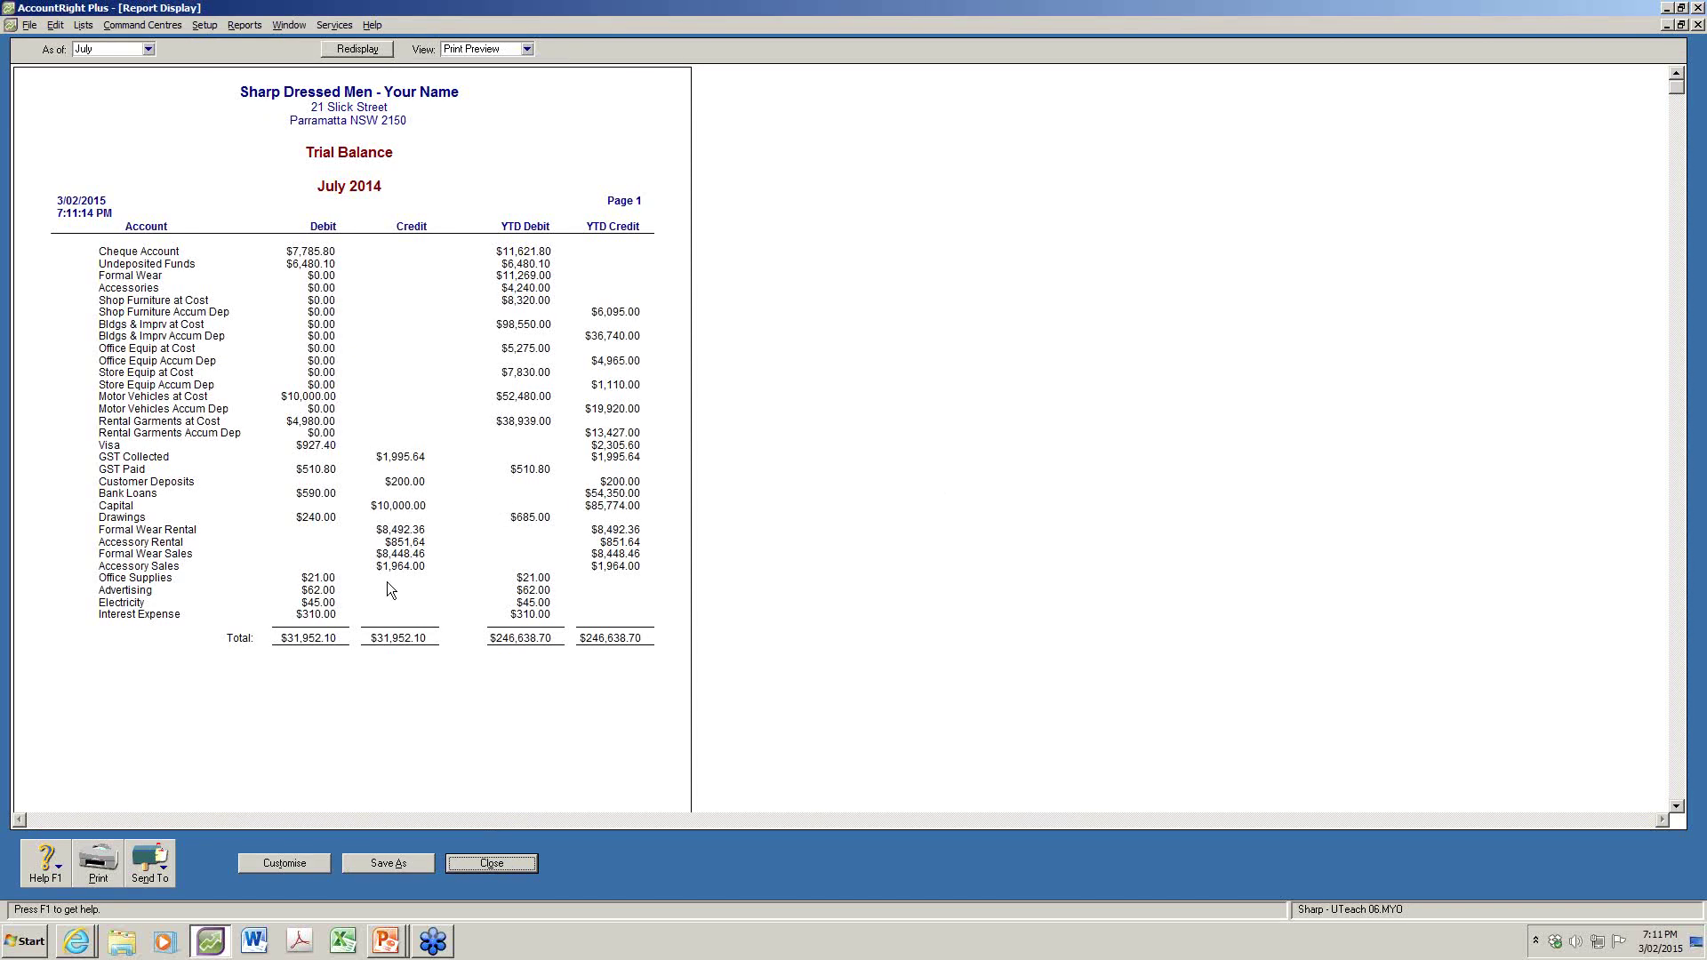
Look at the displayed Trial Balance's customisation options, cancel them, and close the report
{"action": "left_click", "coordinate": [285, 863]}
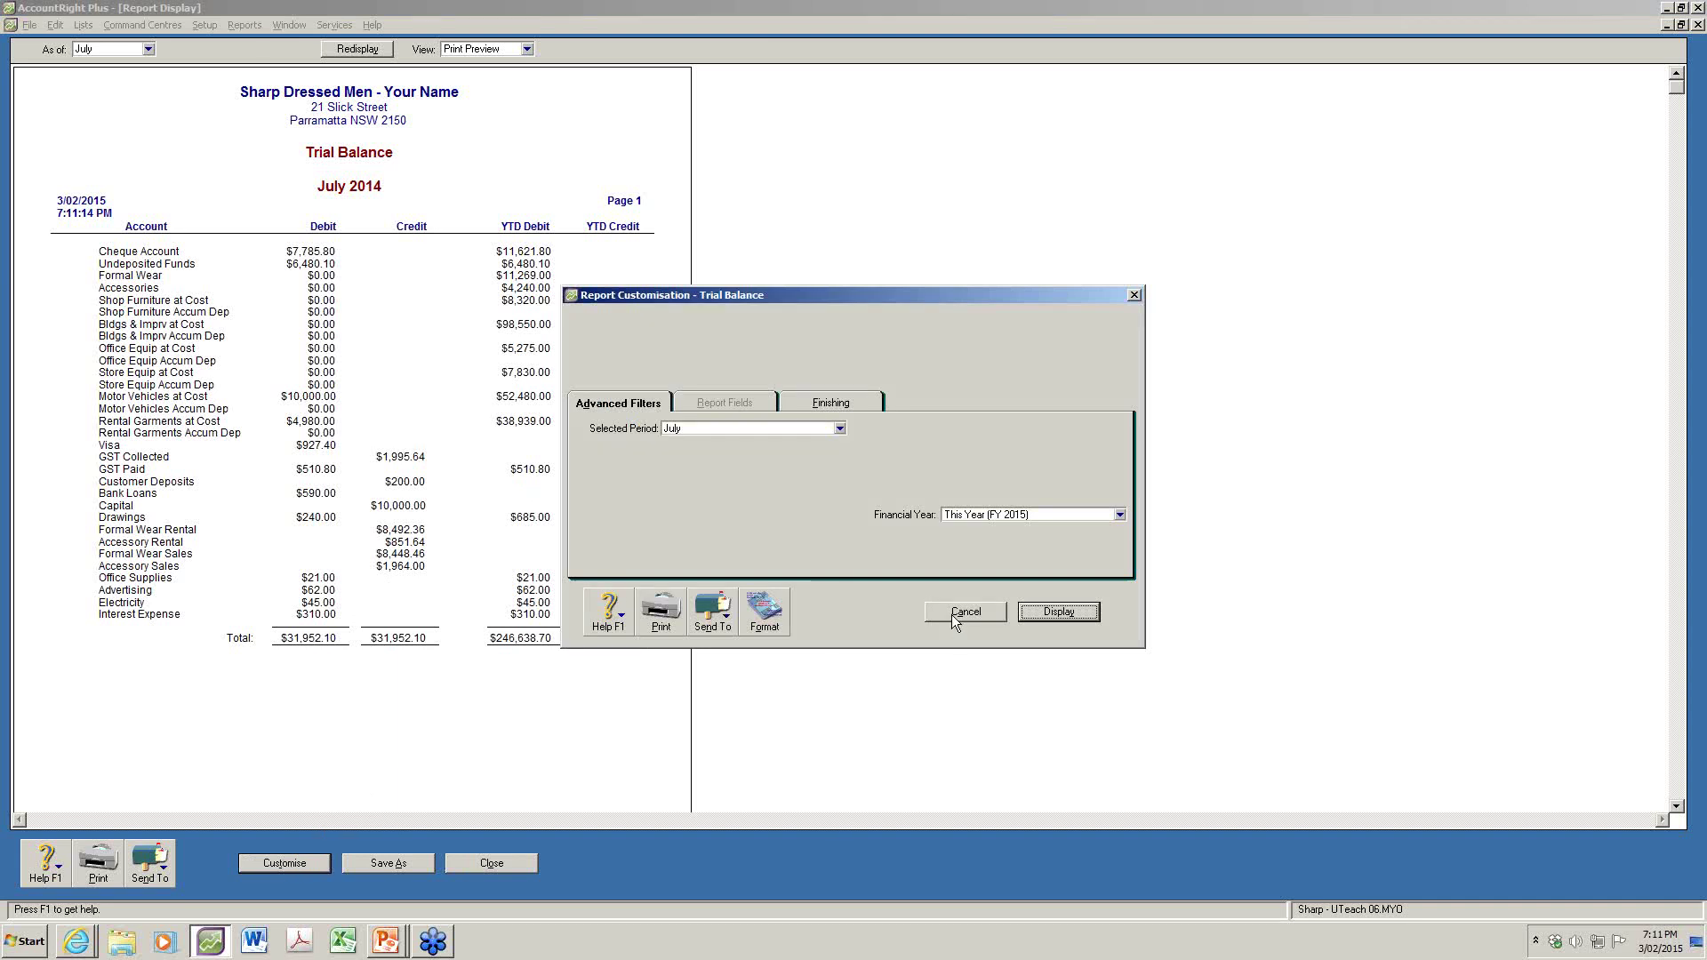
{"action": "key", "text": "Return"}
{"action": "left_click", "coordinate": [531, 868]}
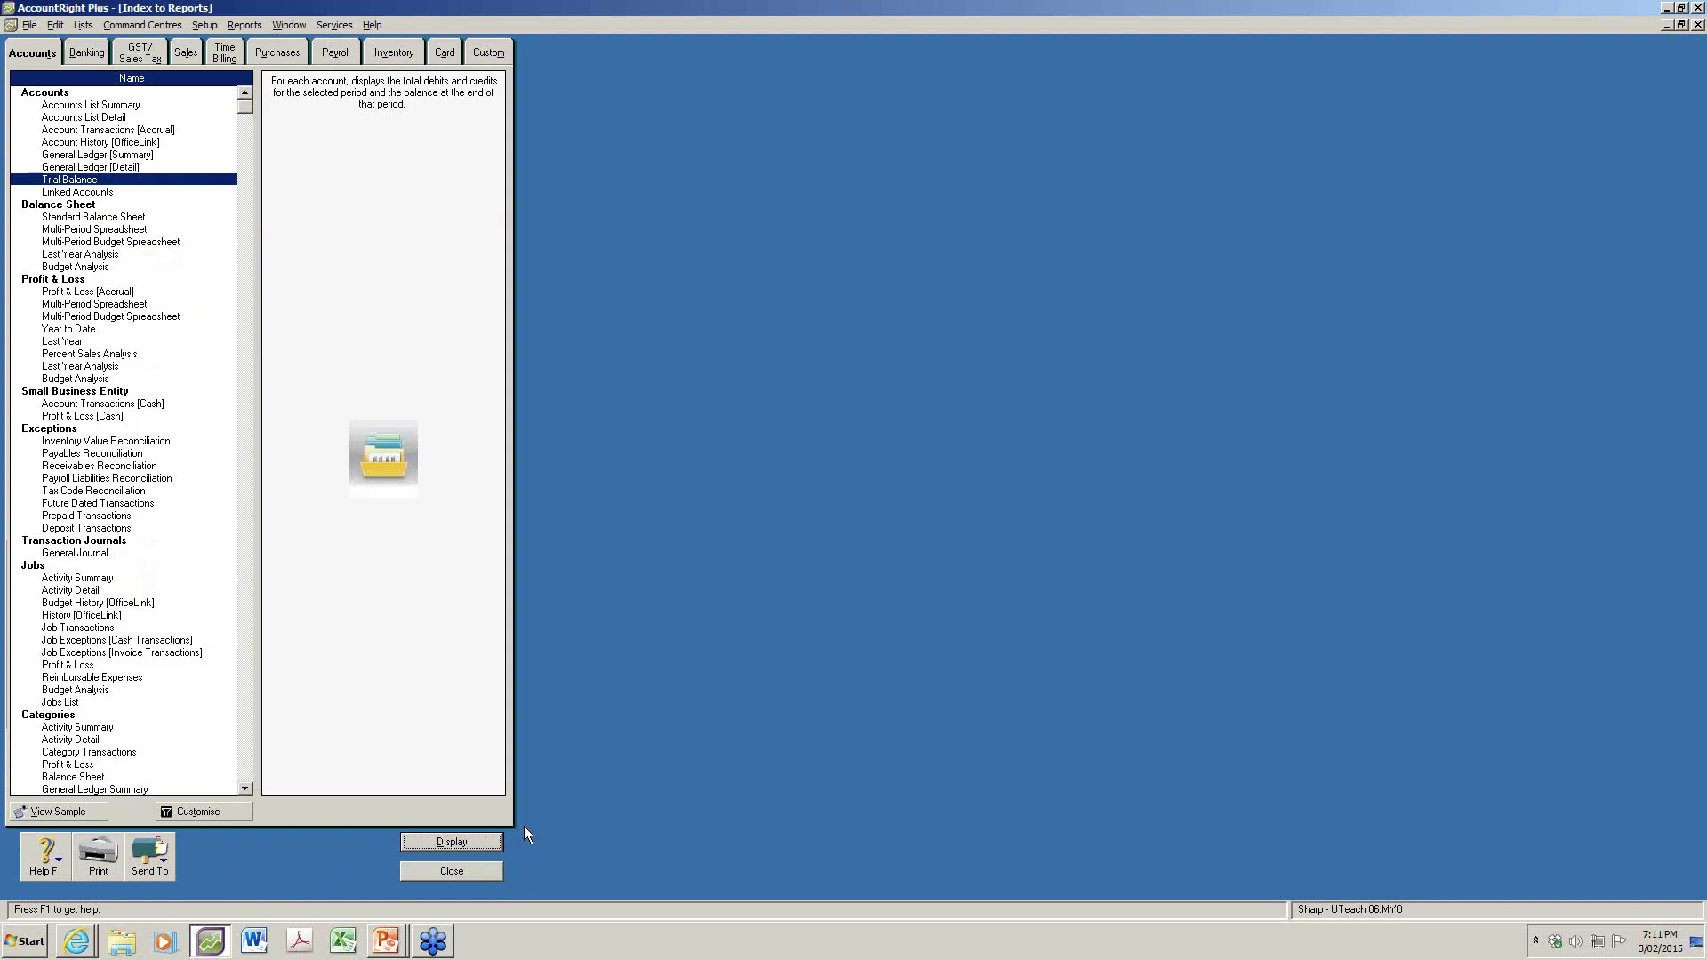
Display the Trial Balance report again from the Index to Reports, using July and This Year (FY 2015)
{"action": "left_click", "coordinate": [94, 180]}
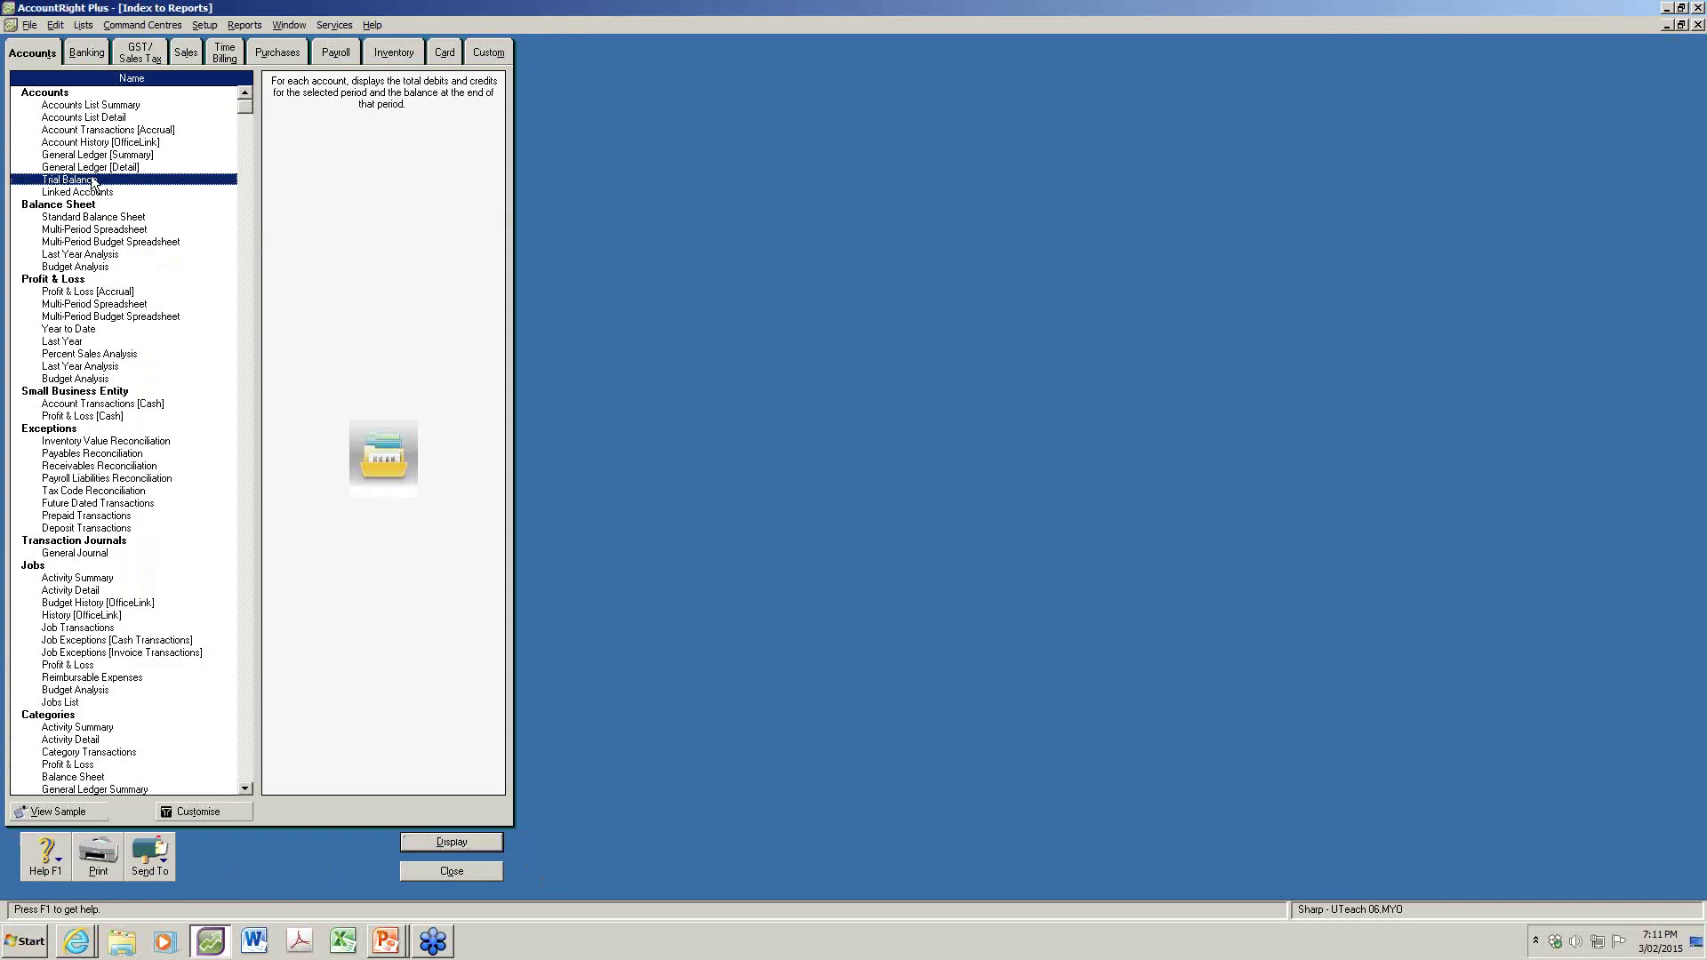
{"action": "left_click", "coordinate": [484, 846]}
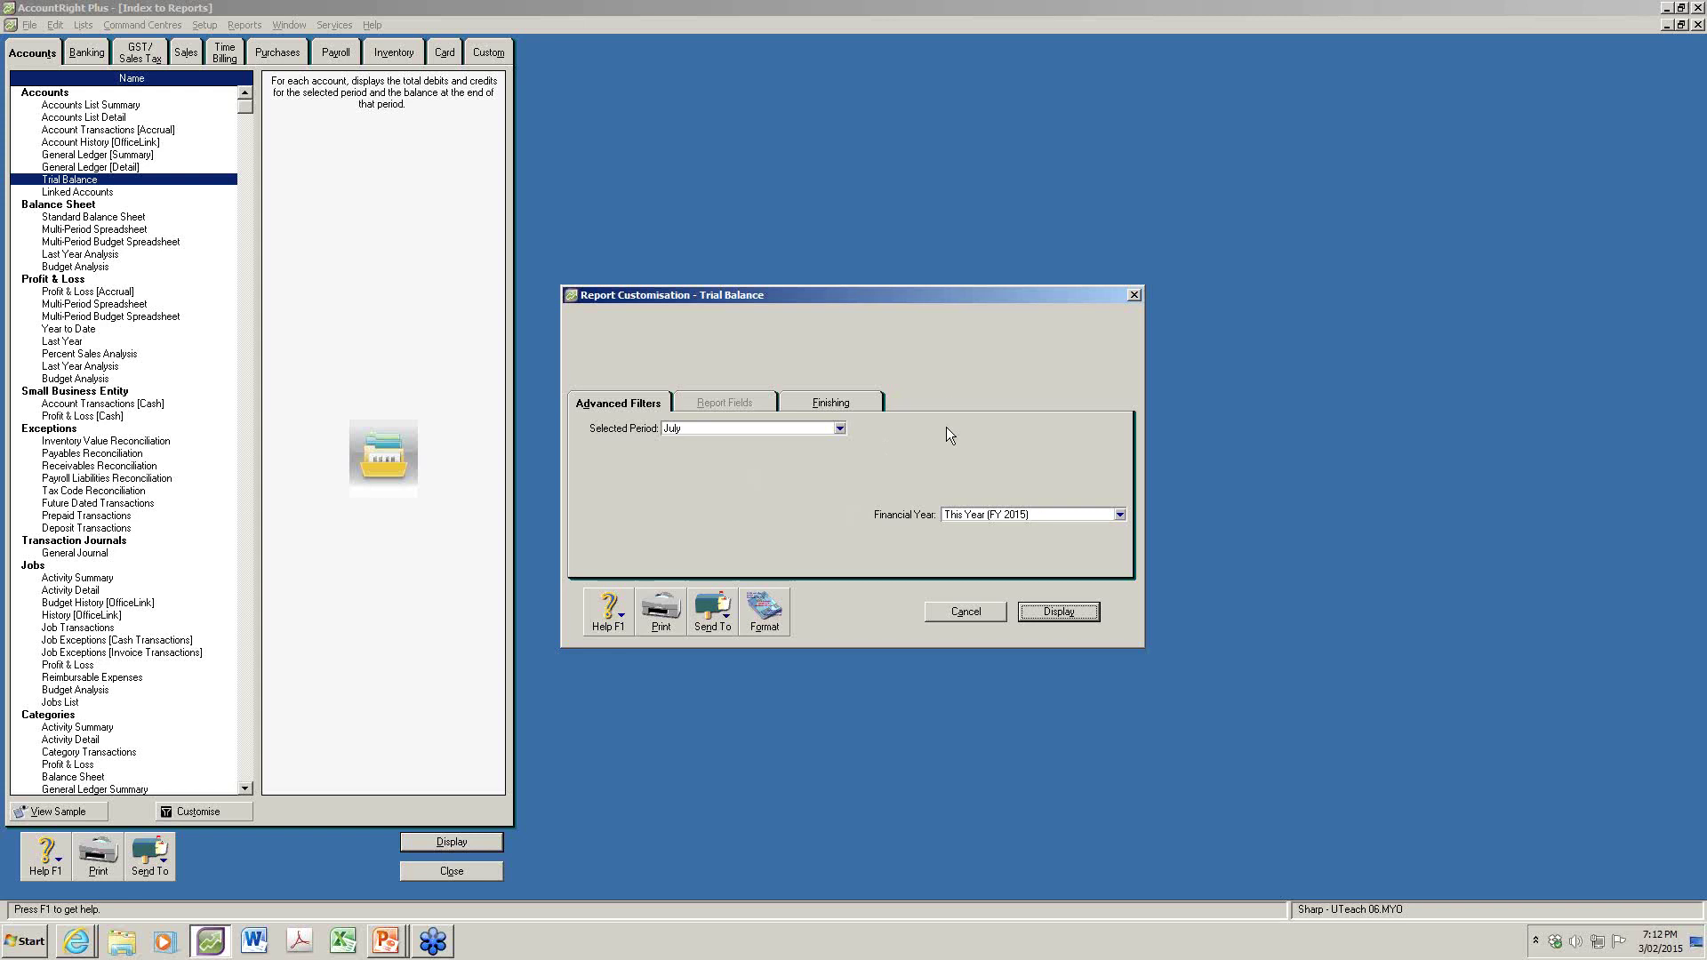
{"action": "left_click", "coordinate": [1043, 610]}
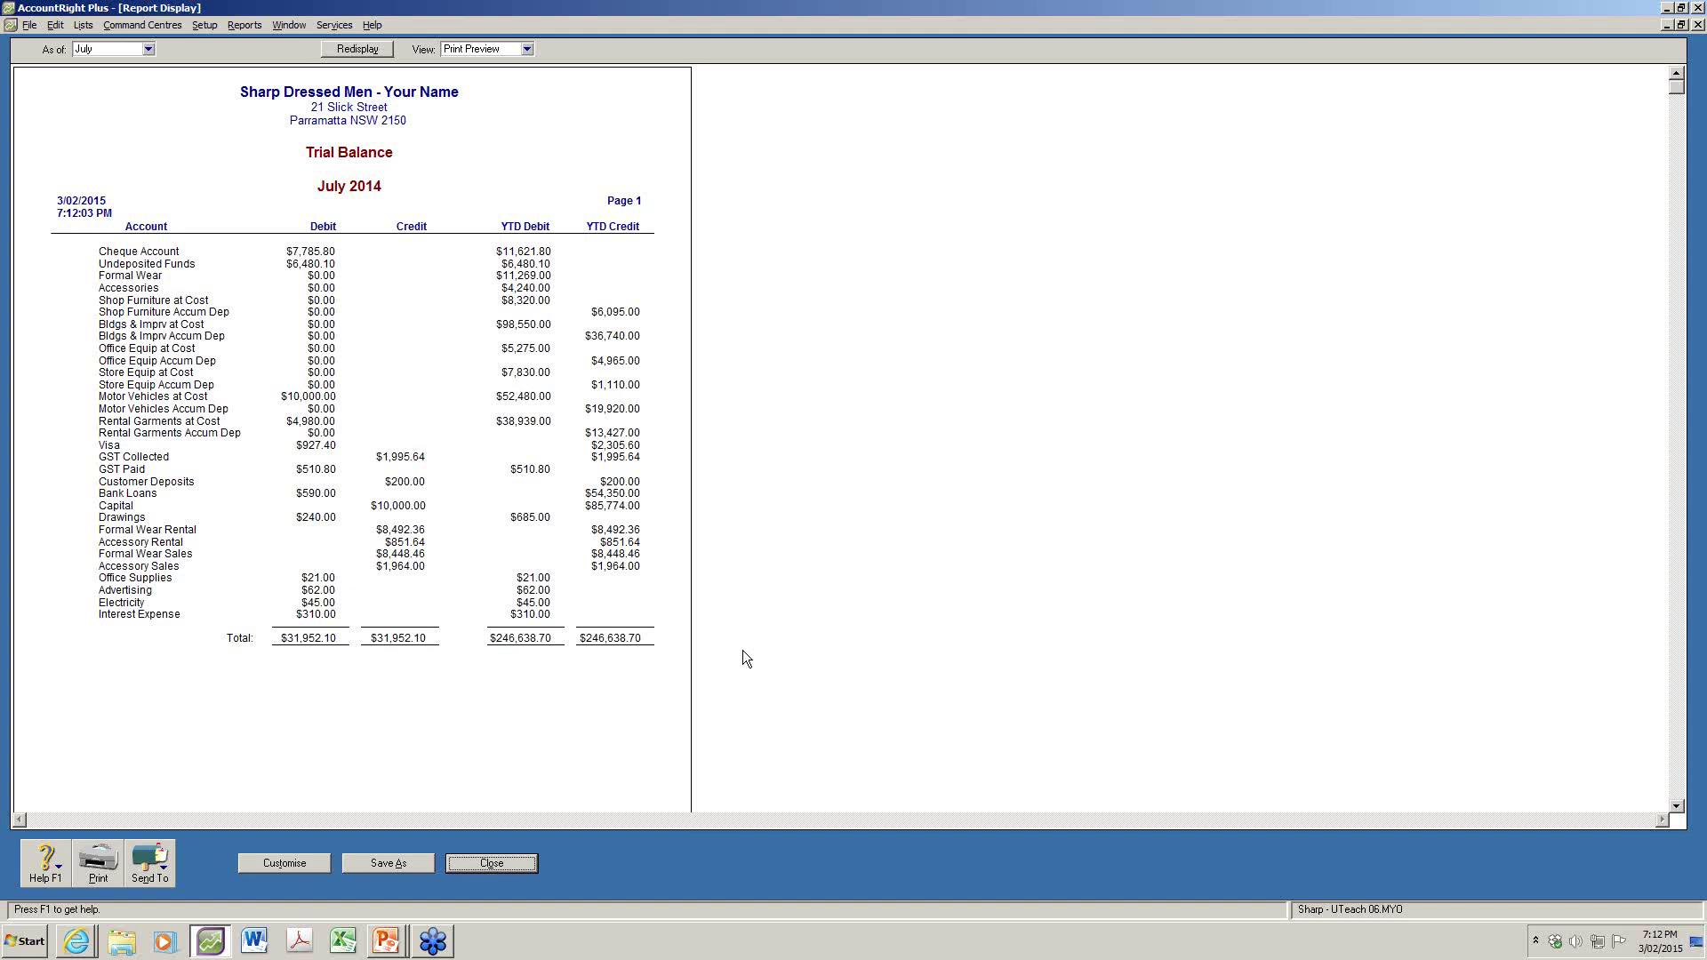
Export the July Trial Balance as a PDF named Trial Balance.pdf to the Desktop
{"action": "left_click", "coordinate": [160, 872]}
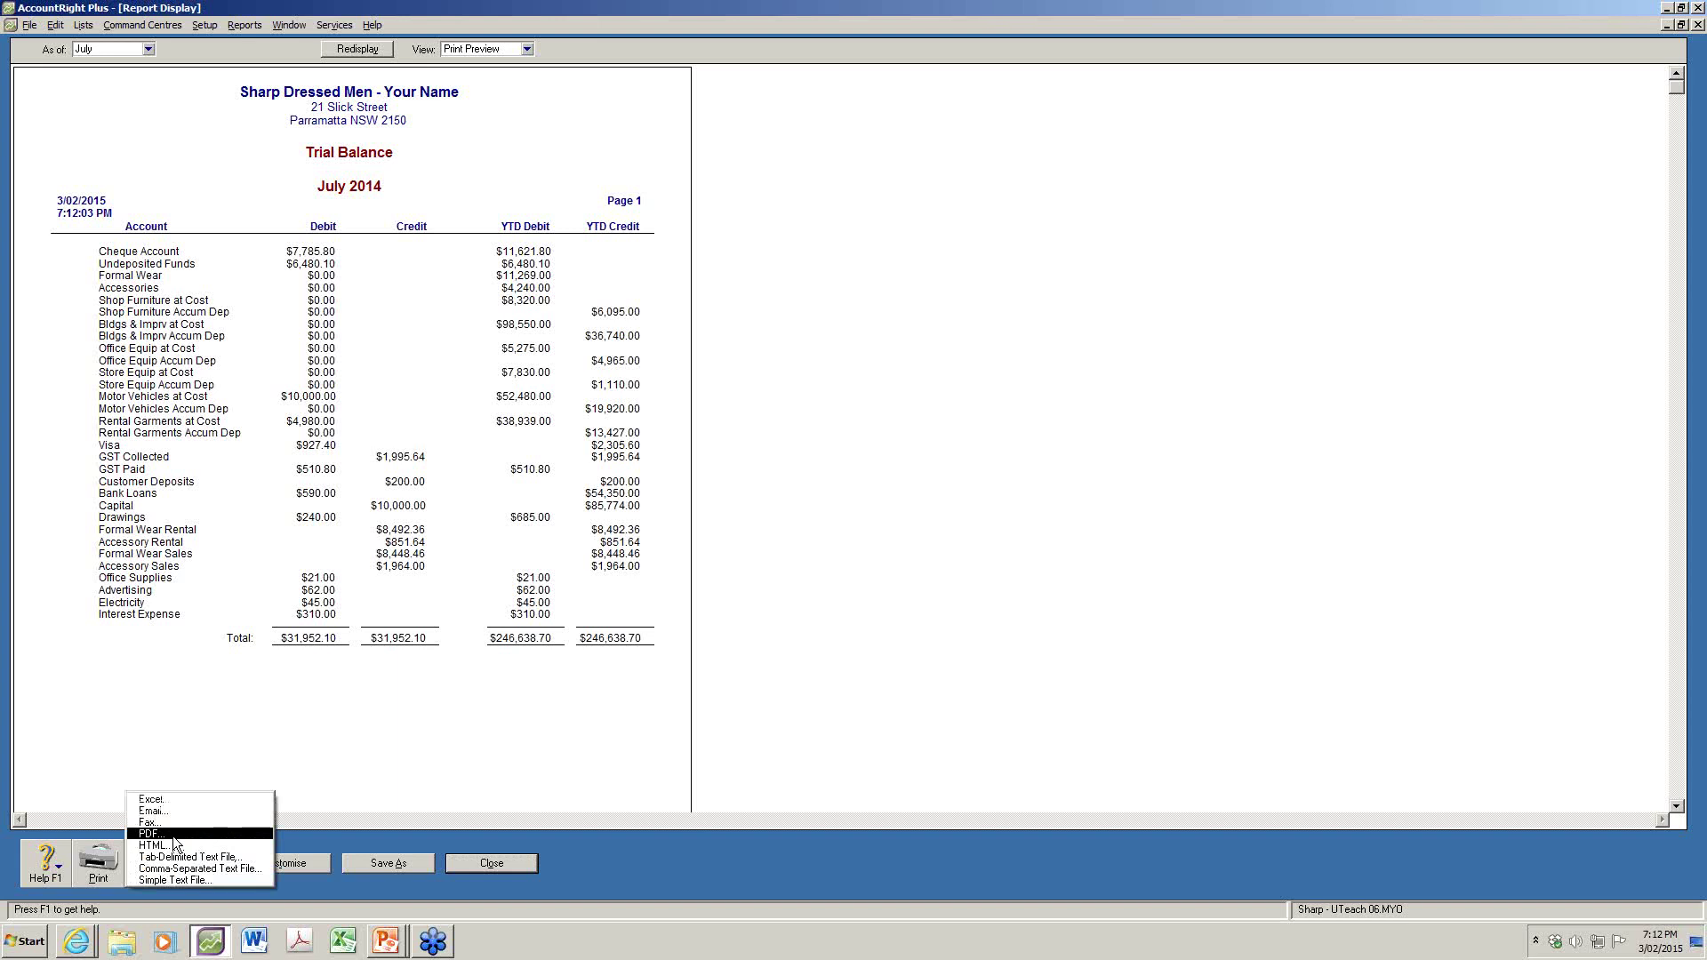
{"action": "left_click", "coordinate": [174, 836]}
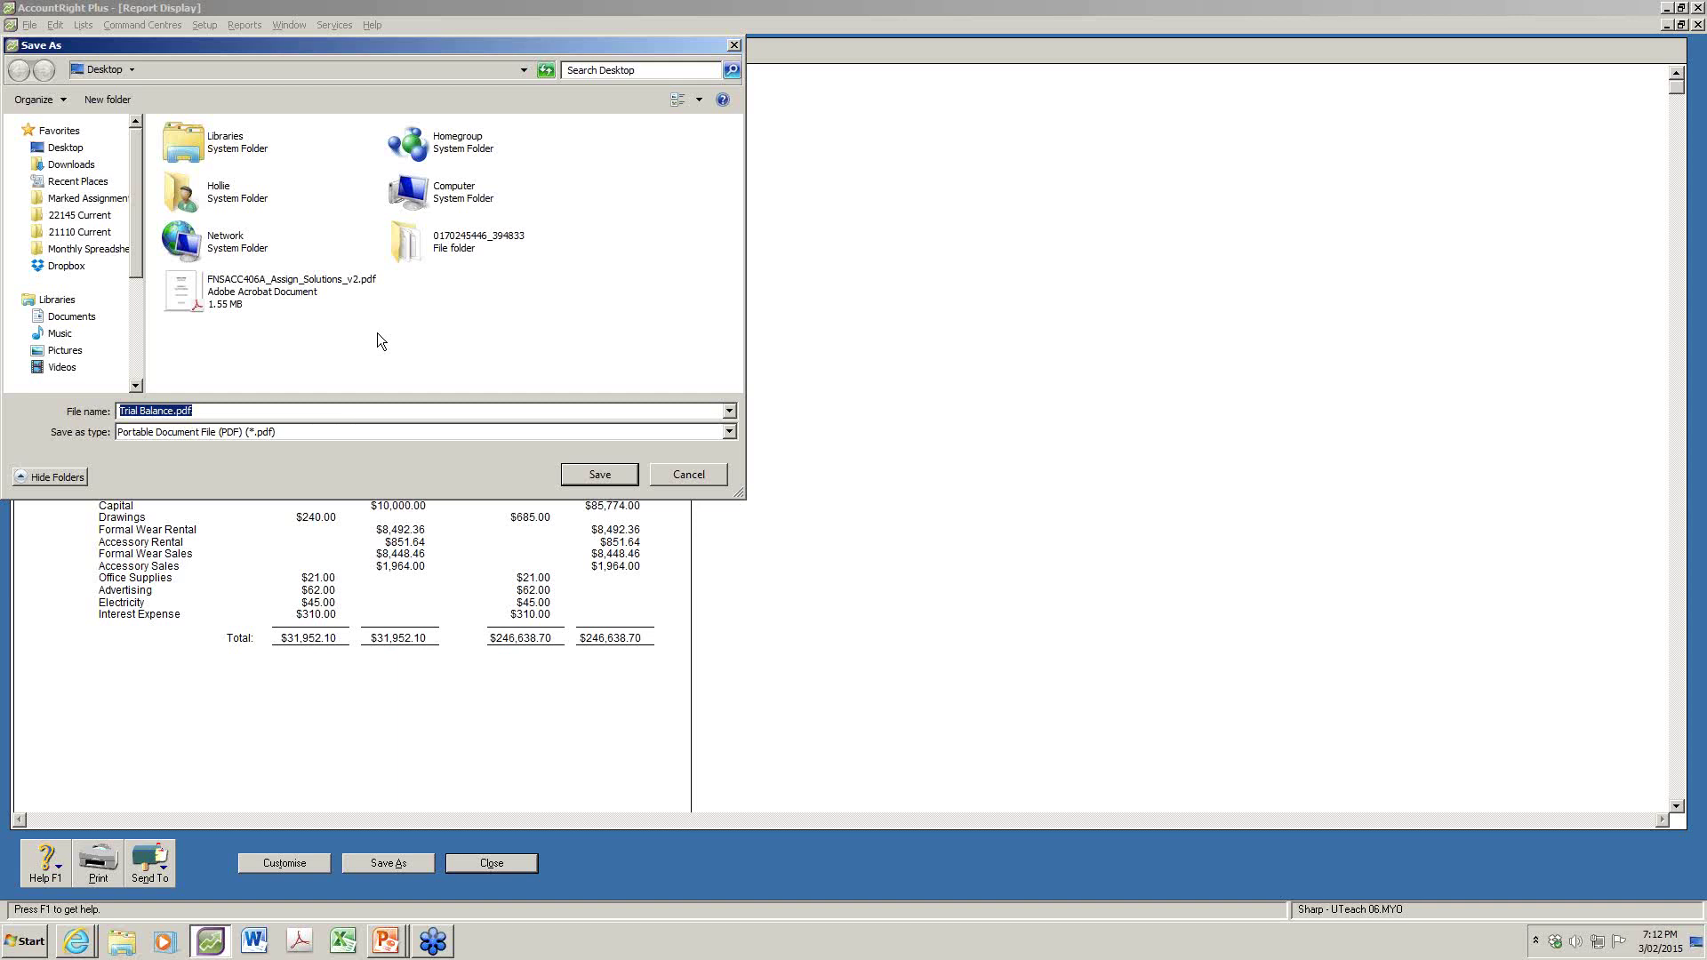
{"action": "left_click", "coordinate": [80, 151]}
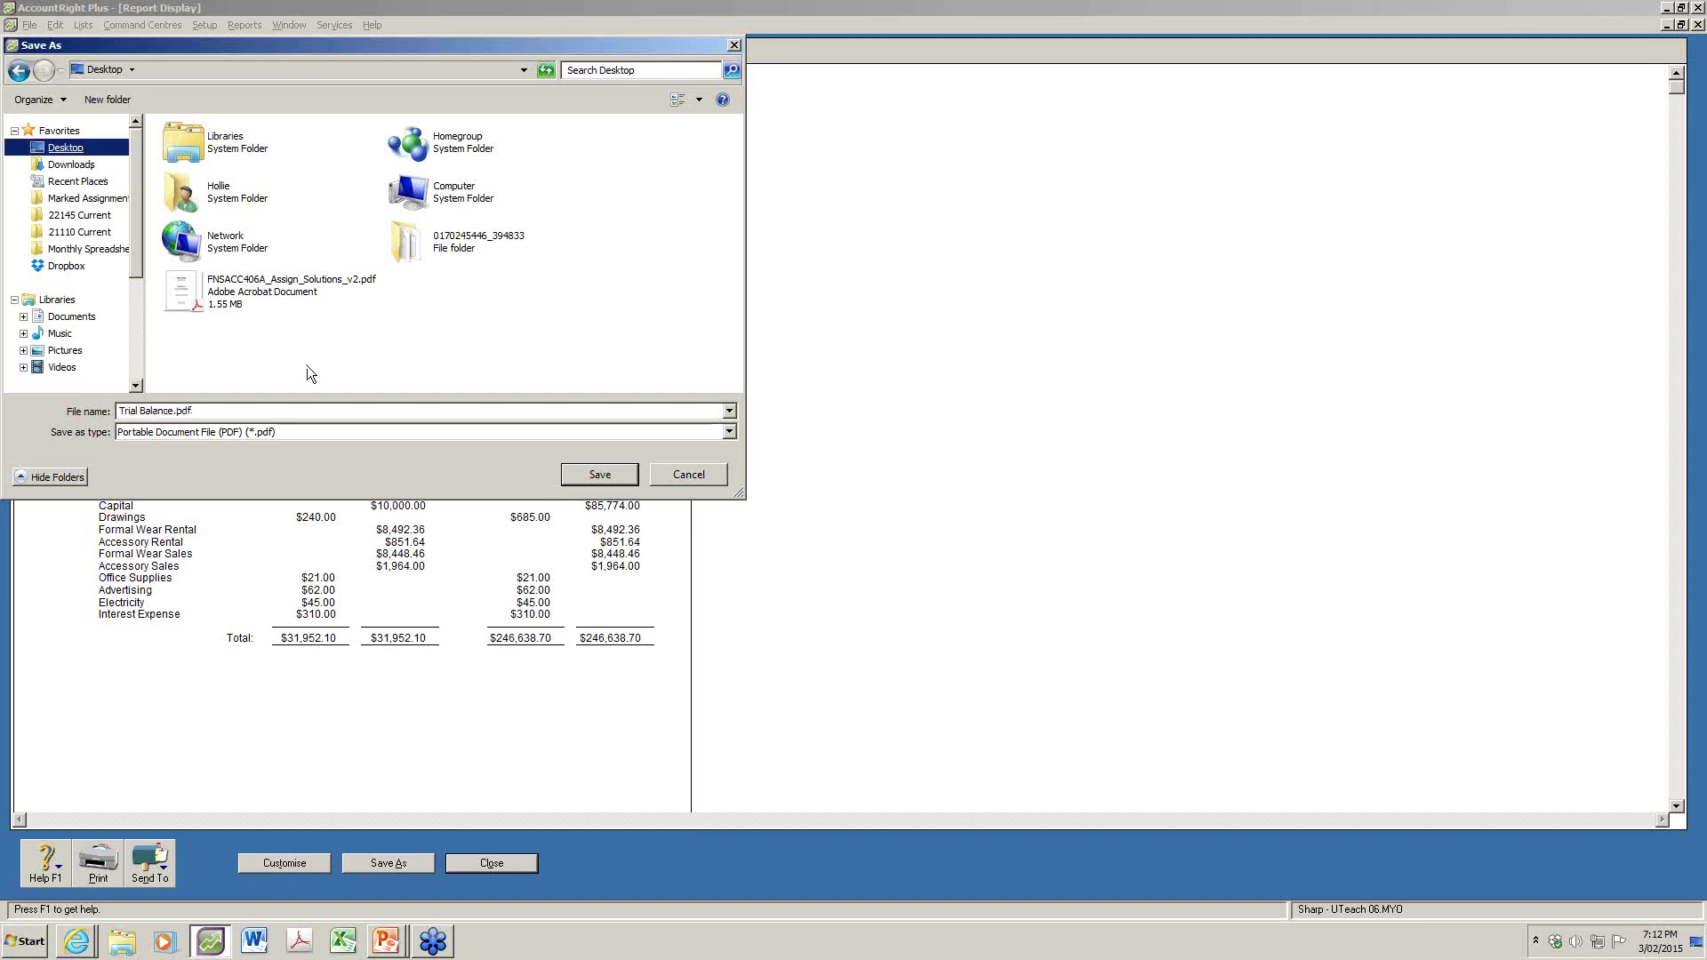
{"action": "left_click", "coordinate": [307, 410]}
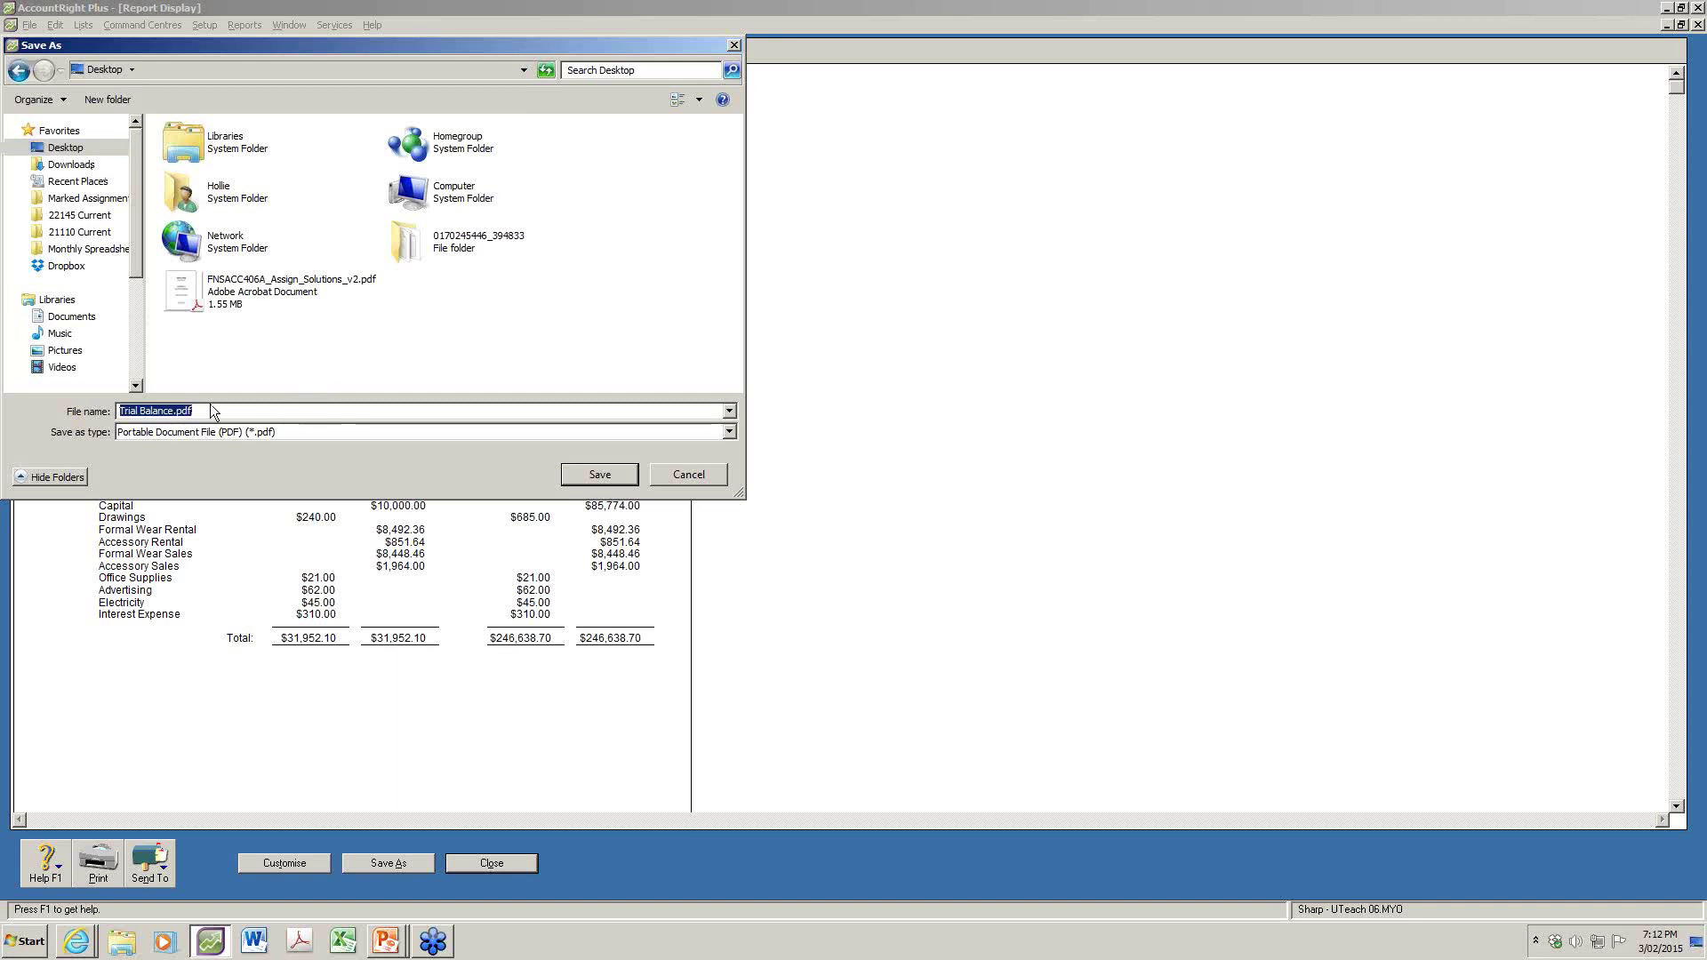
{"action": "left_click", "coordinate": [587, 478]}
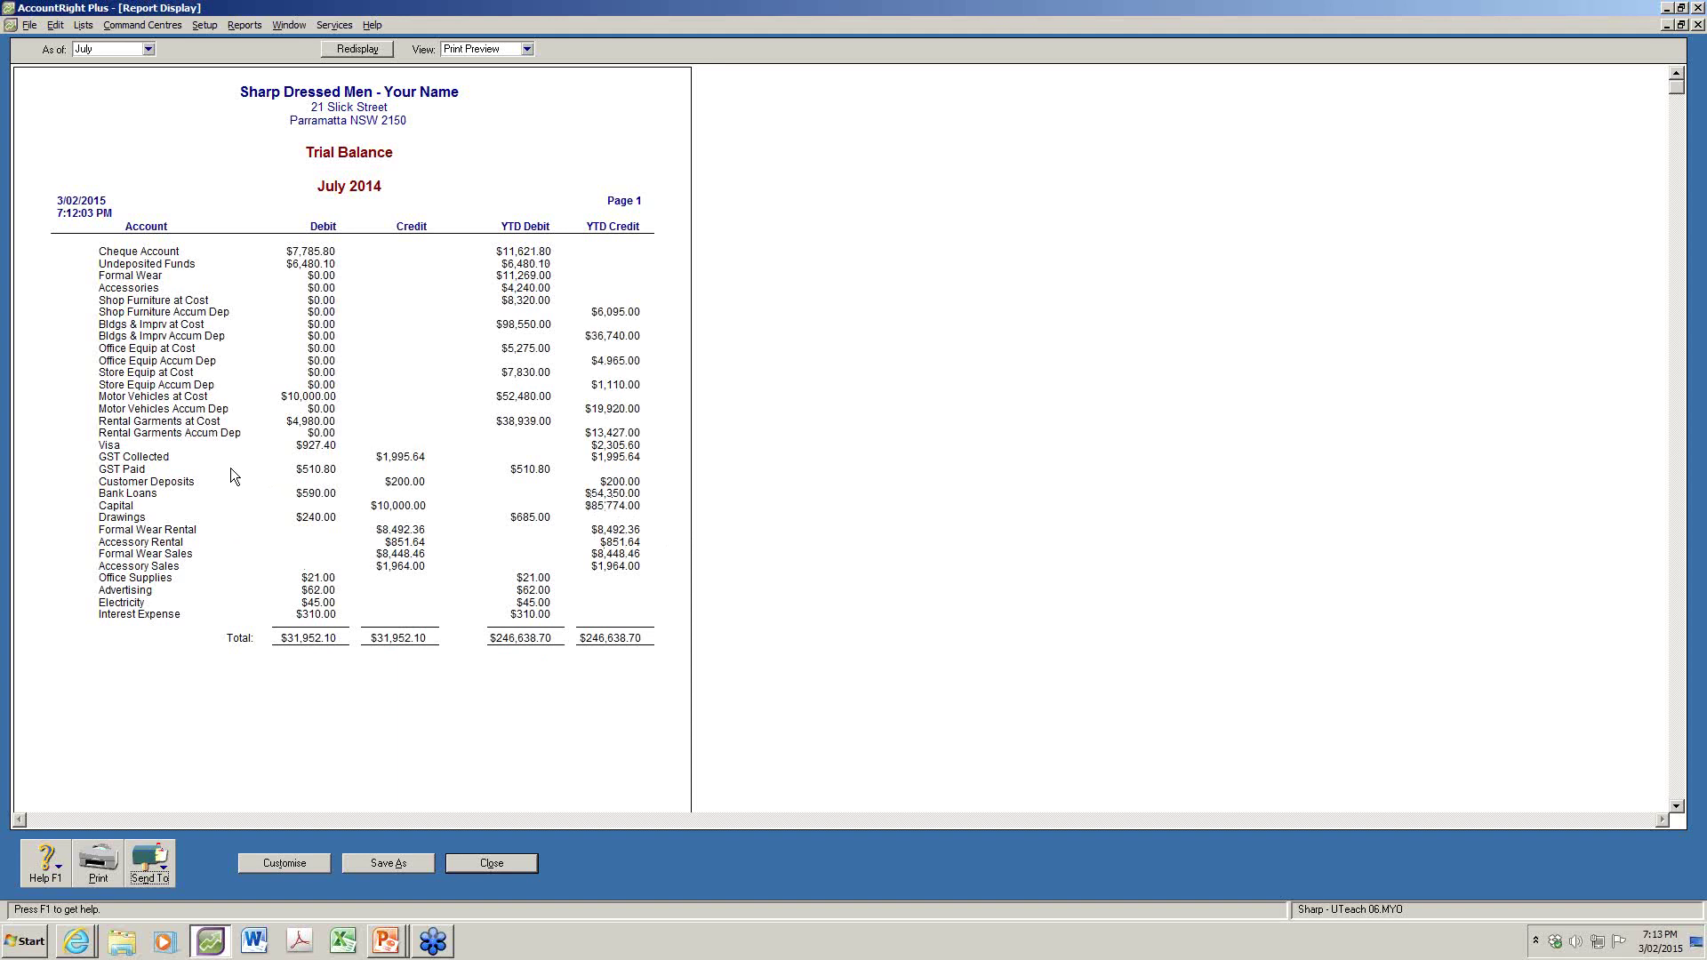
Choose the Adobe PDF printer in the Trial Balance's print settings, then cancel without printing
{"action": "left_click", "coordinate": [100, 863]}
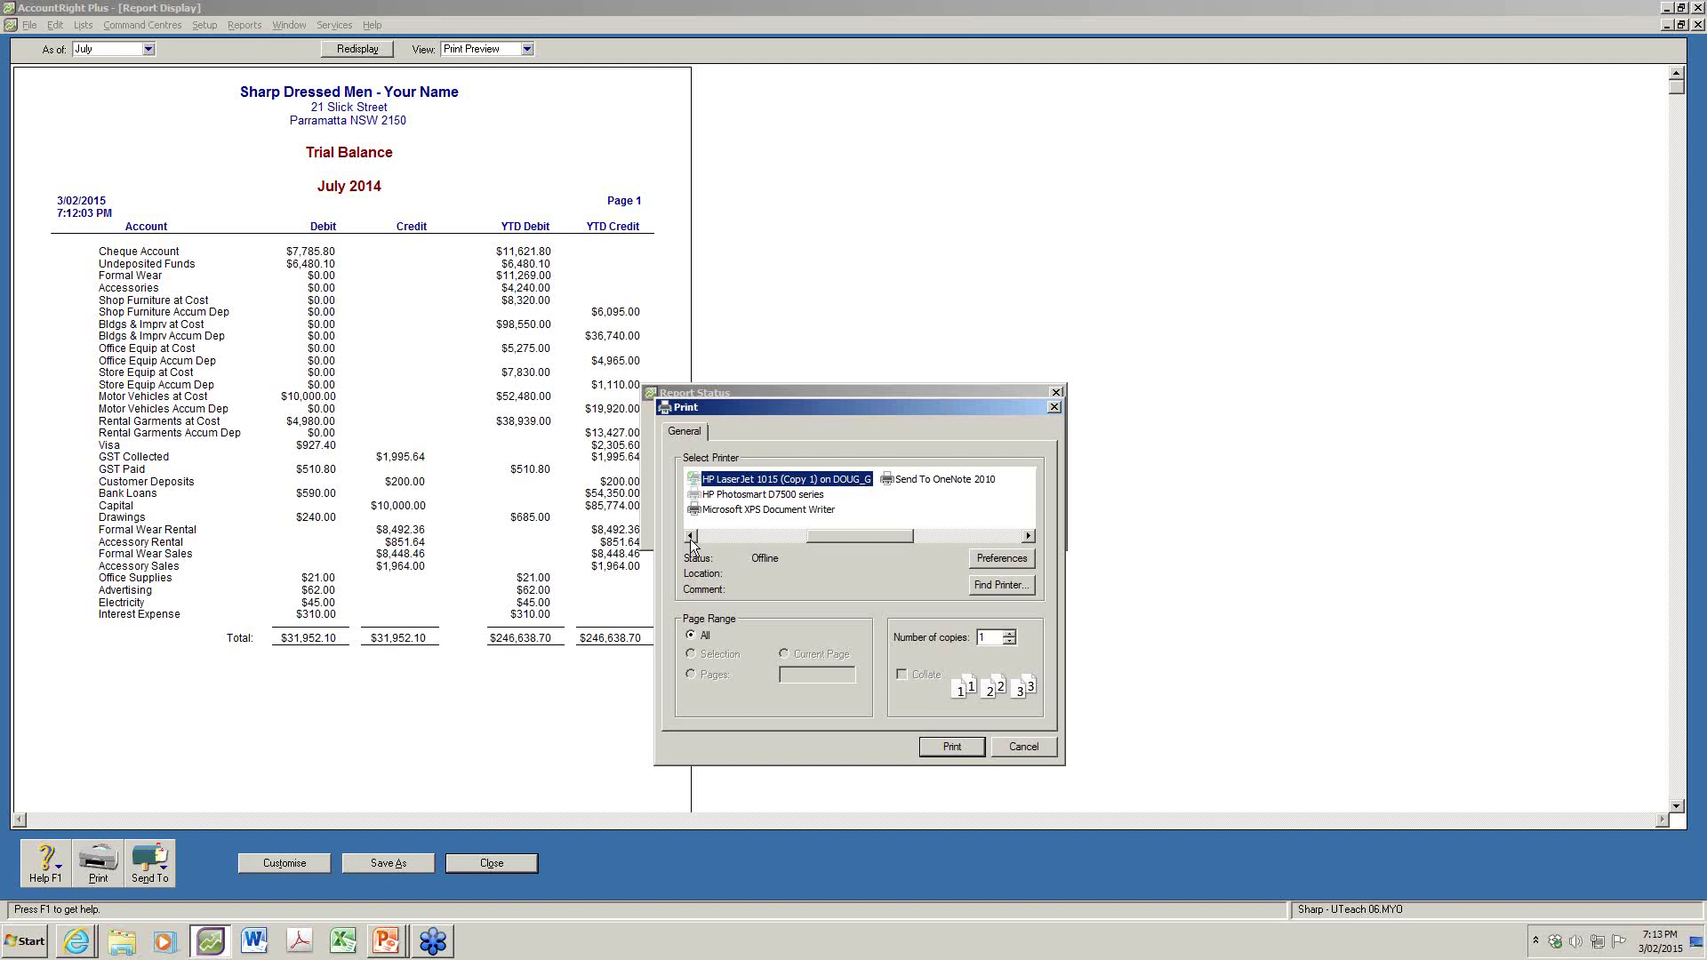
{"action": "left_click", "coordinate": [691, 537]}
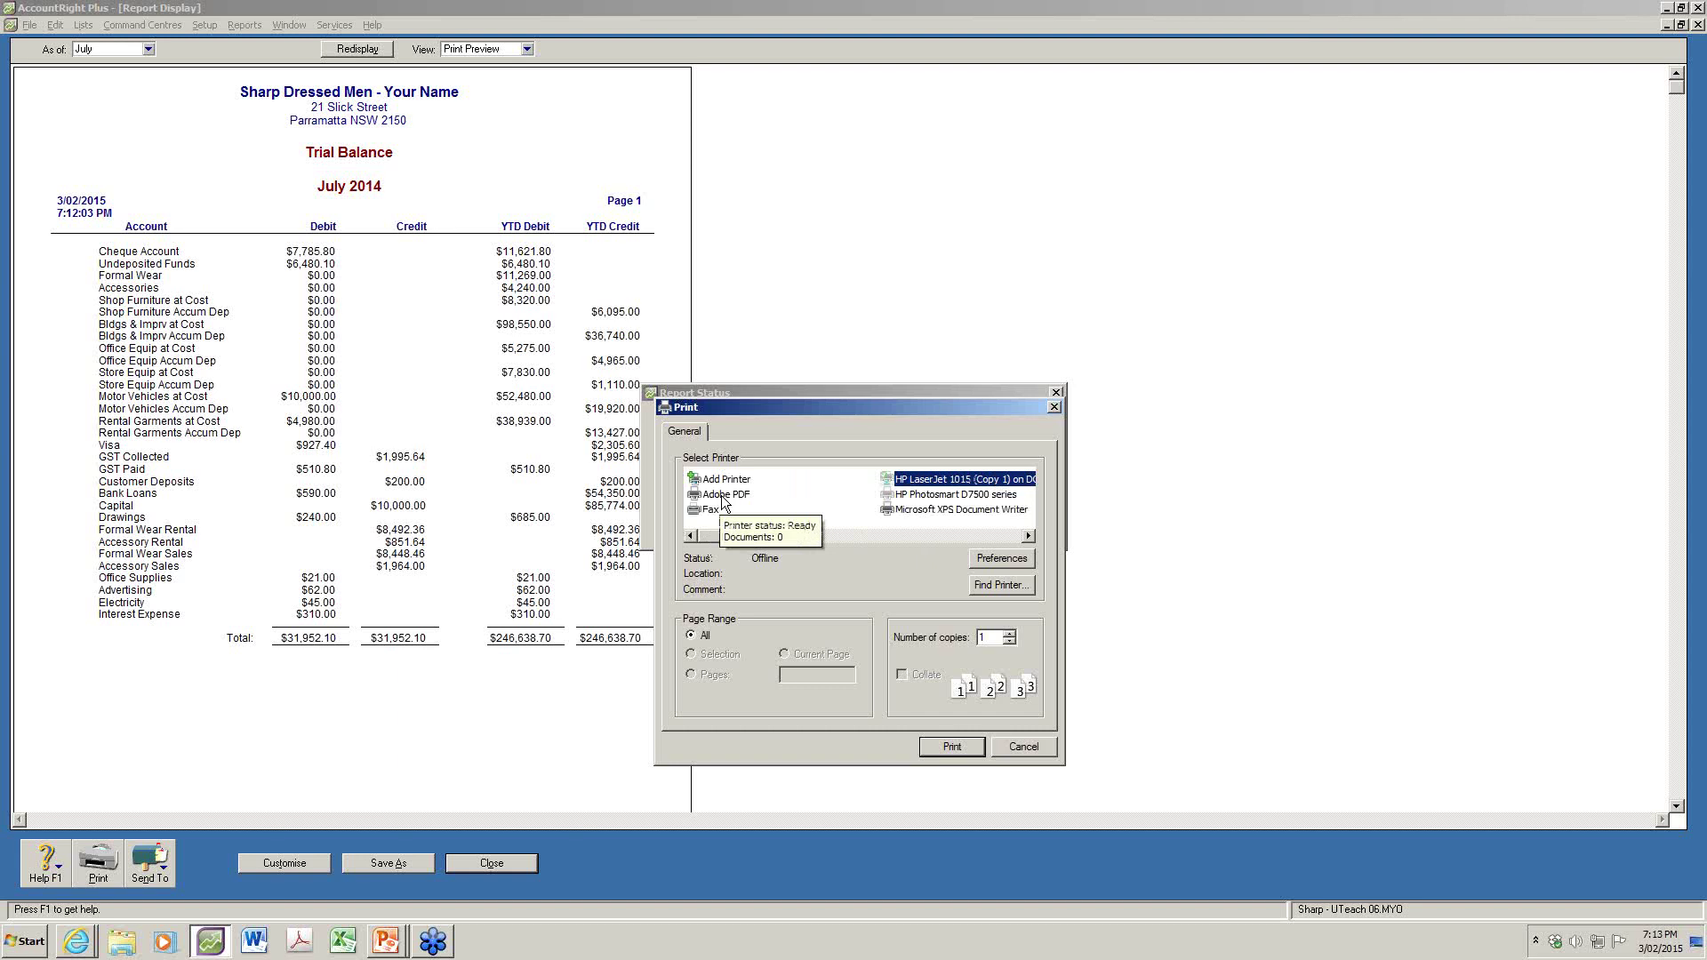
{"action": "left_click", "coordinate": [723, 496]}
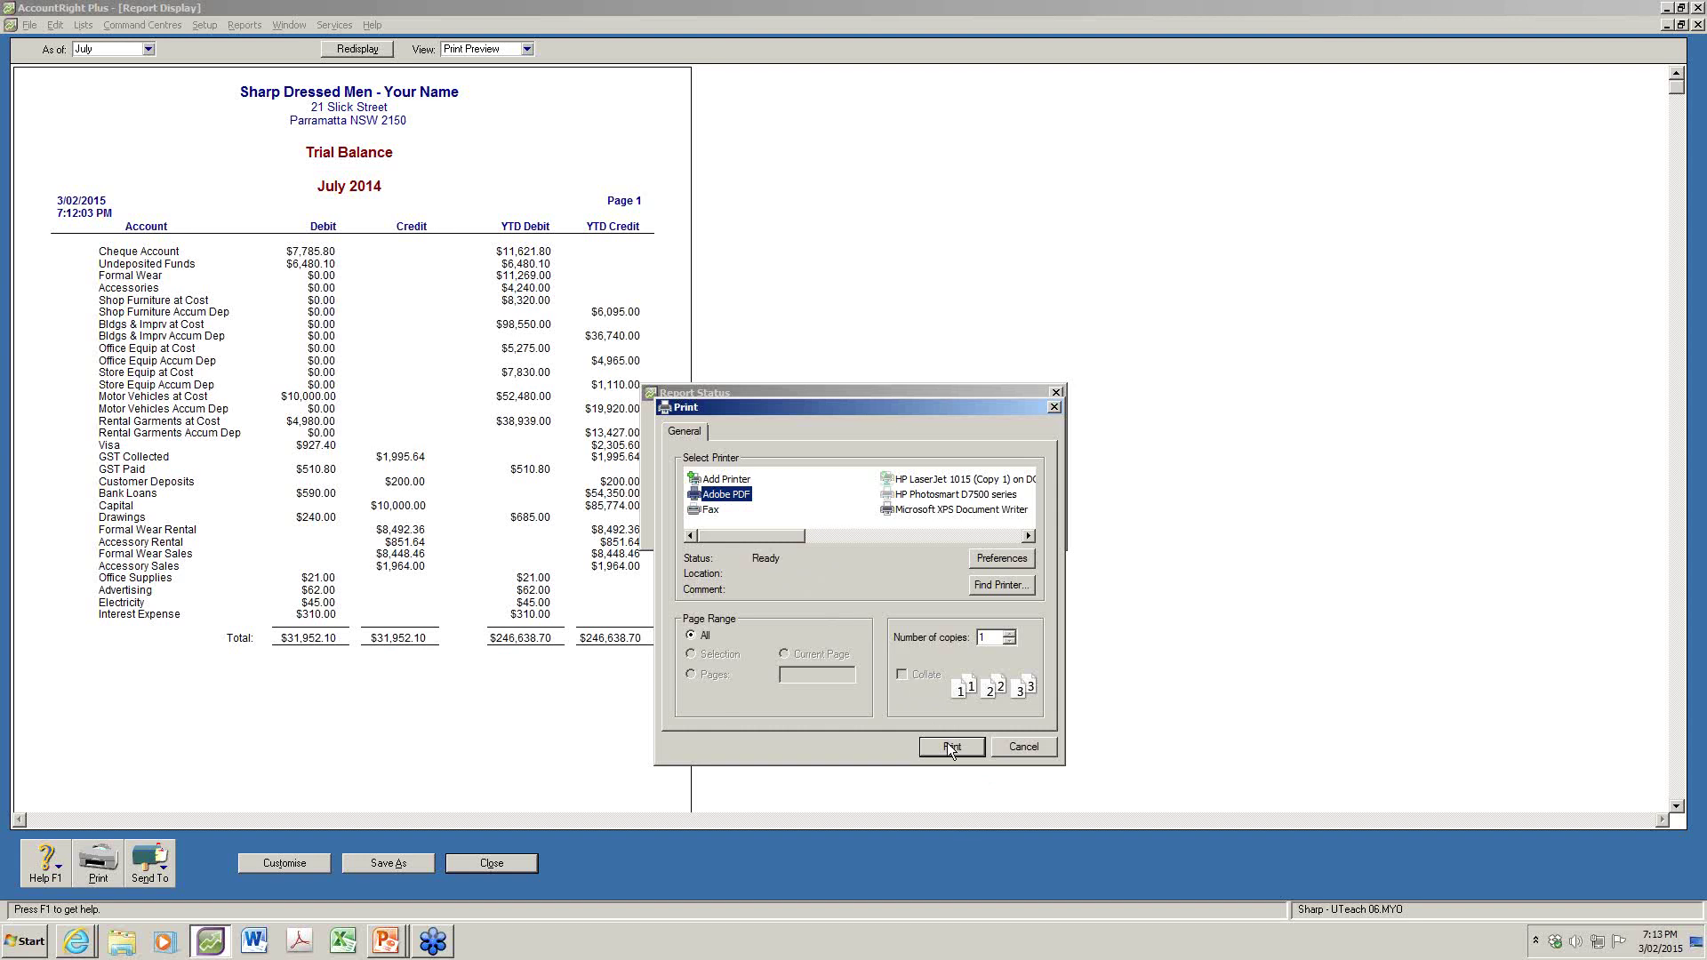
{"action": "left_click", "coordinate": [1023, 747]}
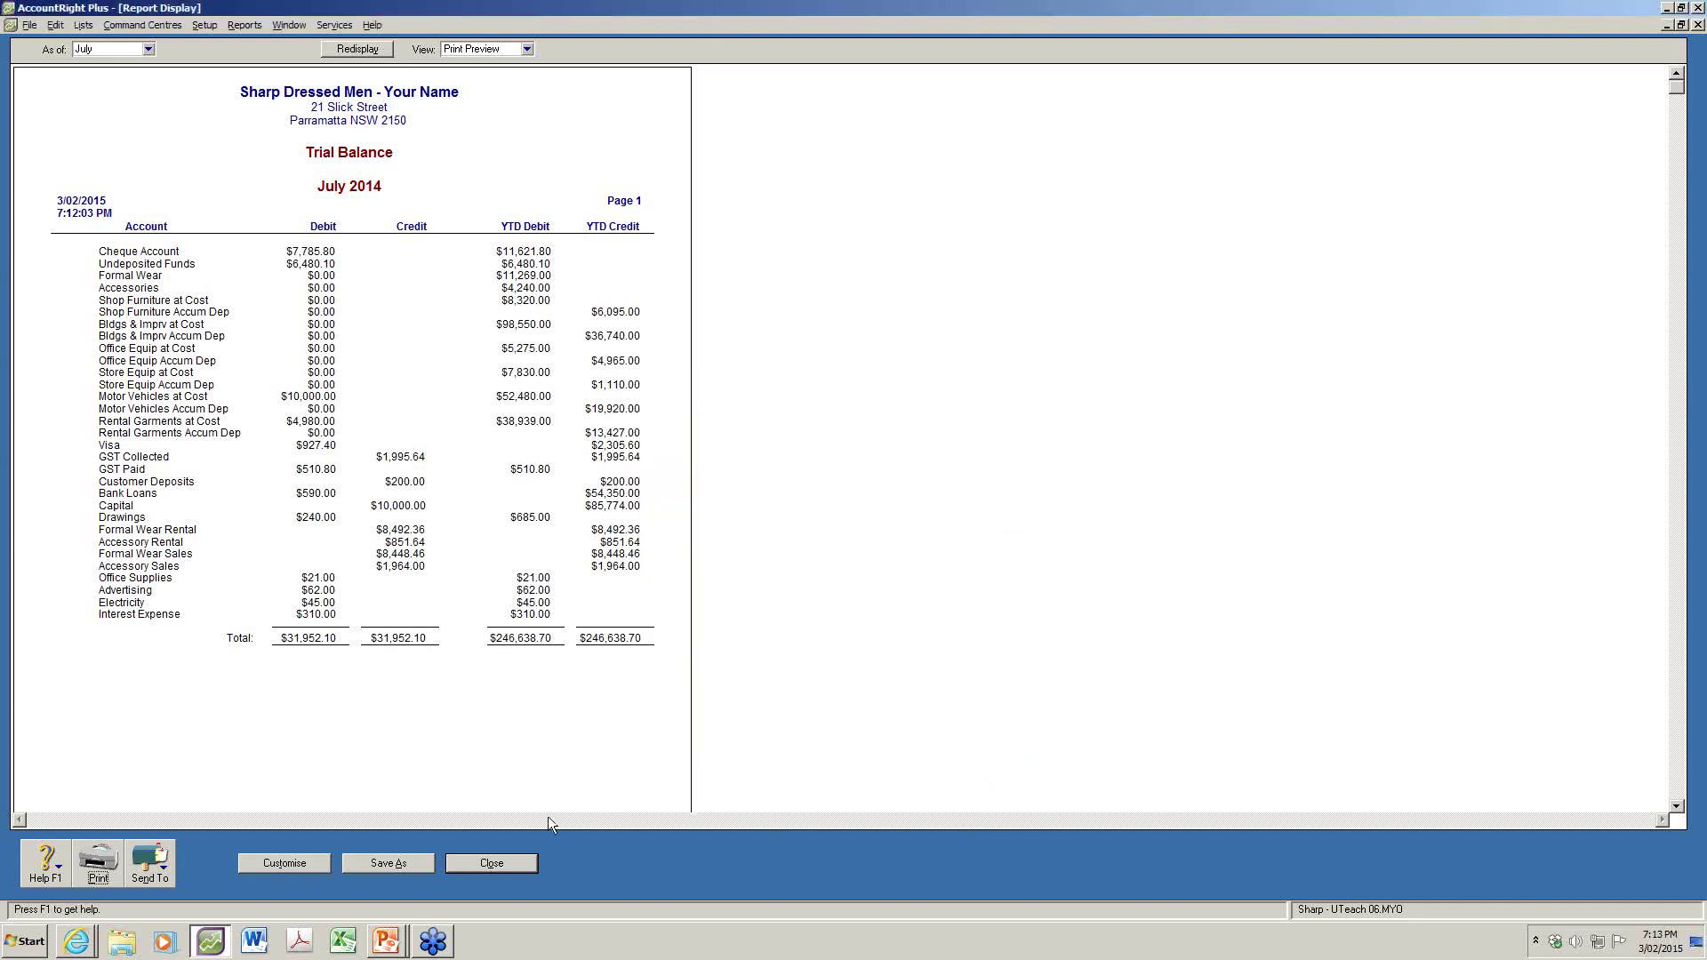
Close the Trial Balance report and the Index to Reports to return to the Accounts Command Centre
{"action": "left_click", "coordinate": [515, 862]}
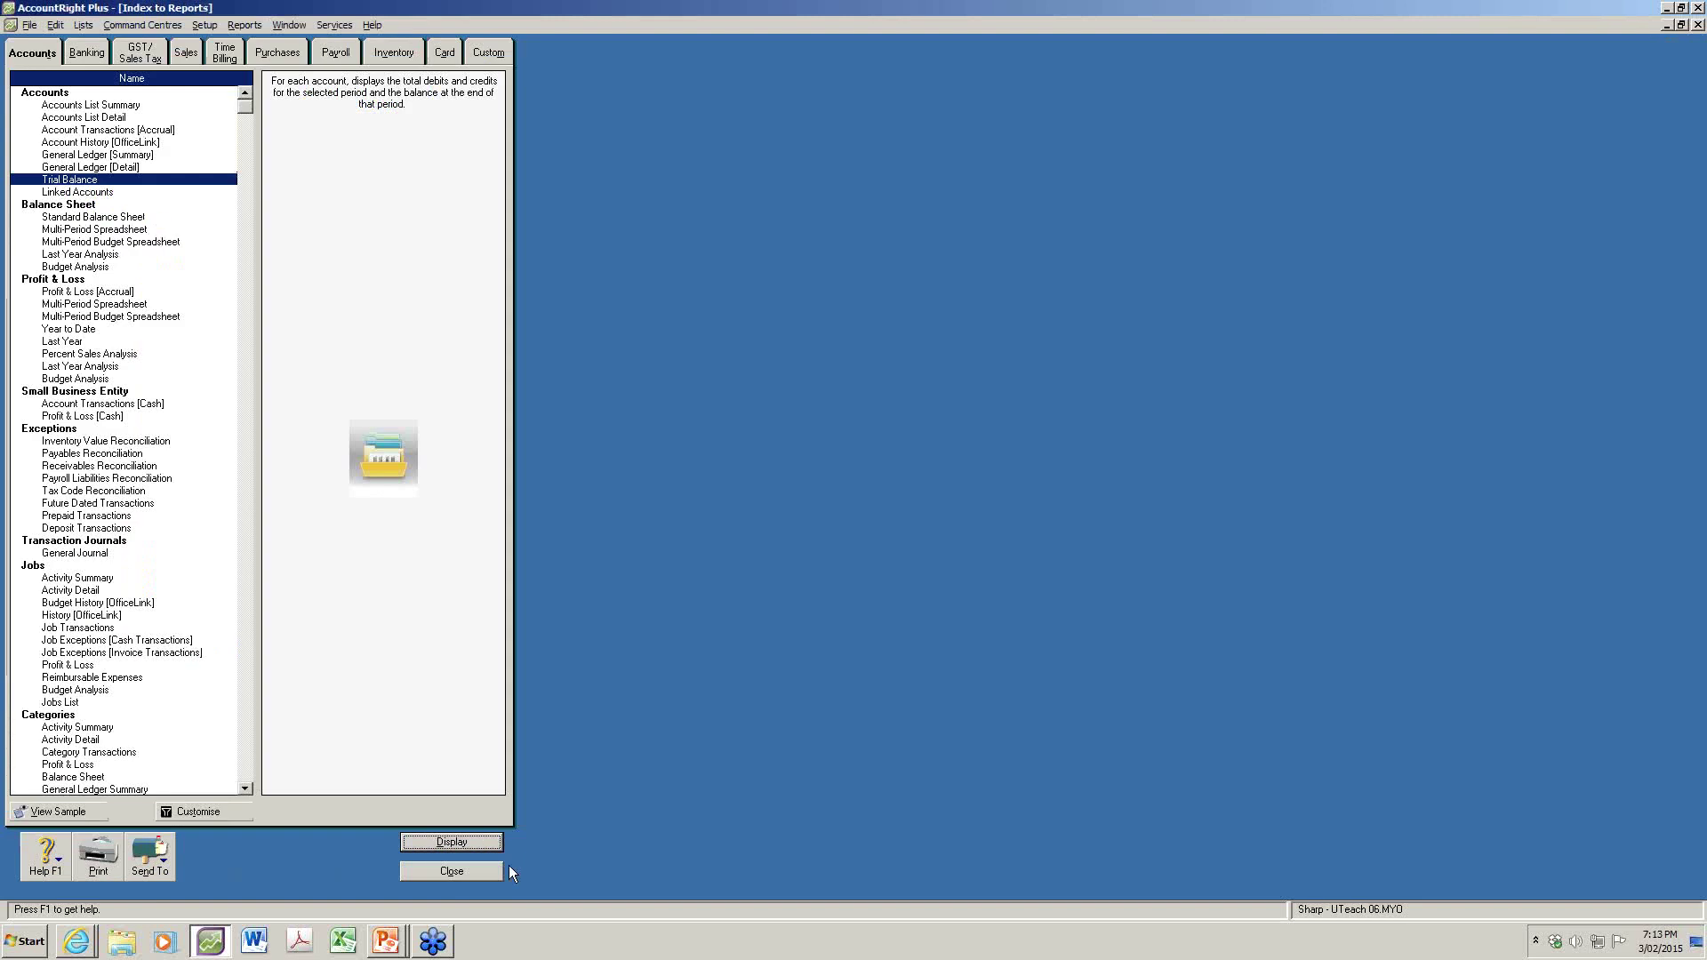
{"action": "left_click", "coordinate": [494, 874]}
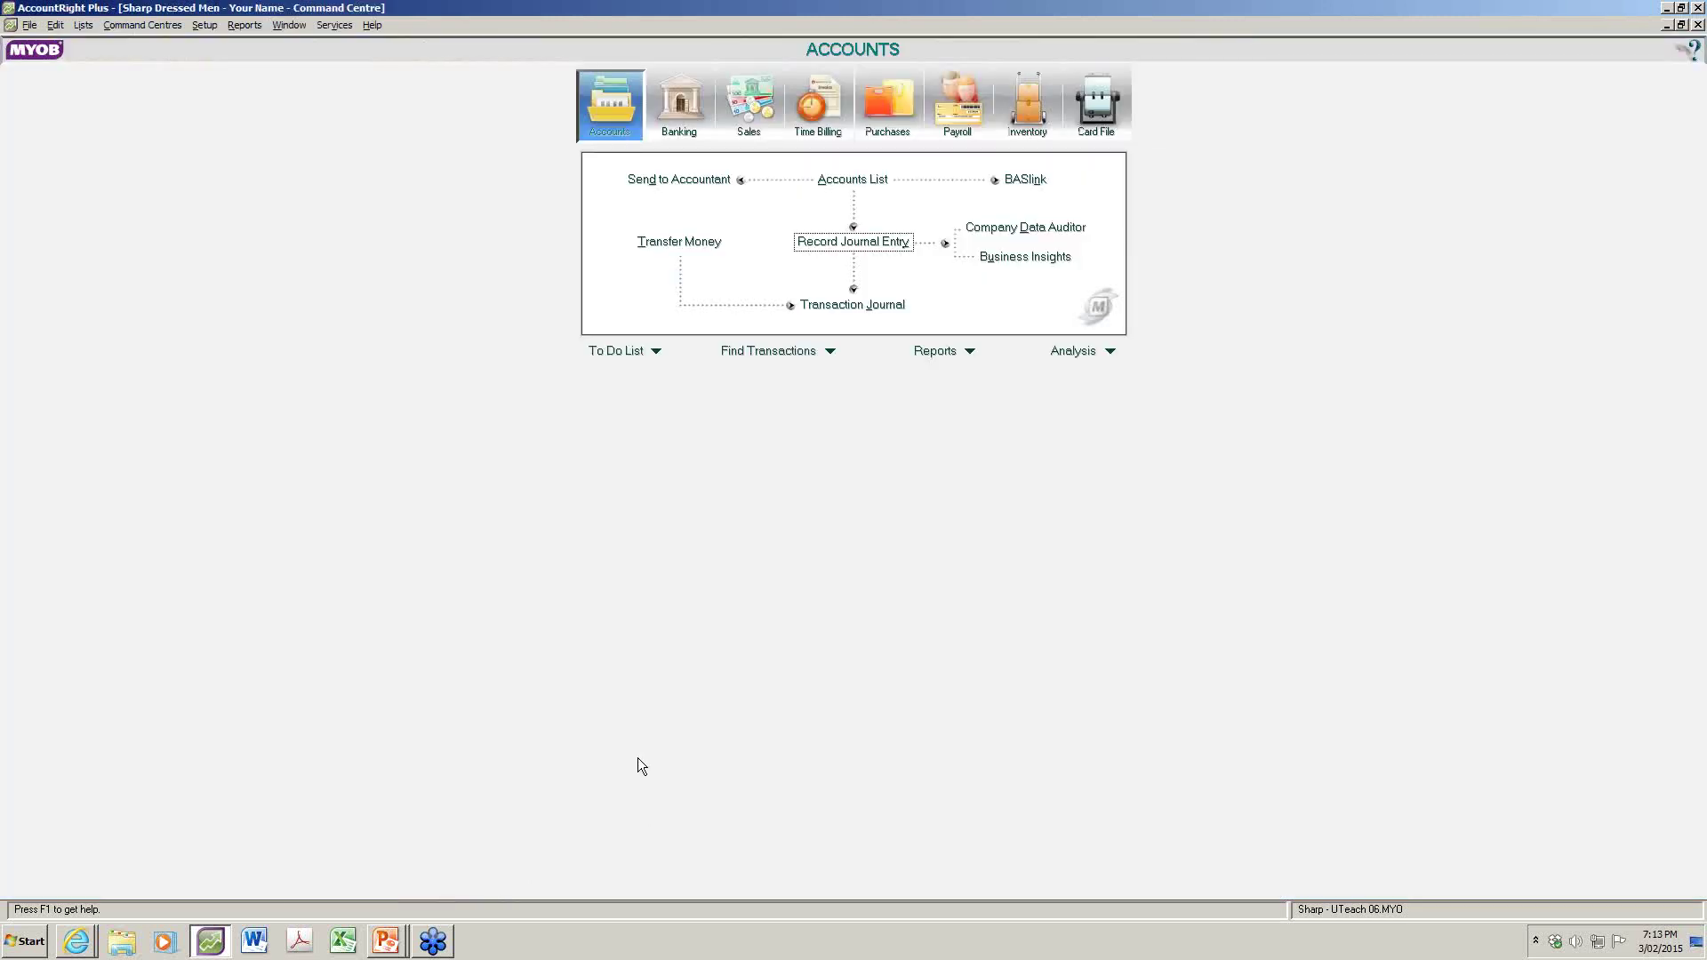
Switch to the presentation and go through the slides on preparing account reports up to the first one on backing up the data file
{"action": "key", "text": "alt+Tab"}
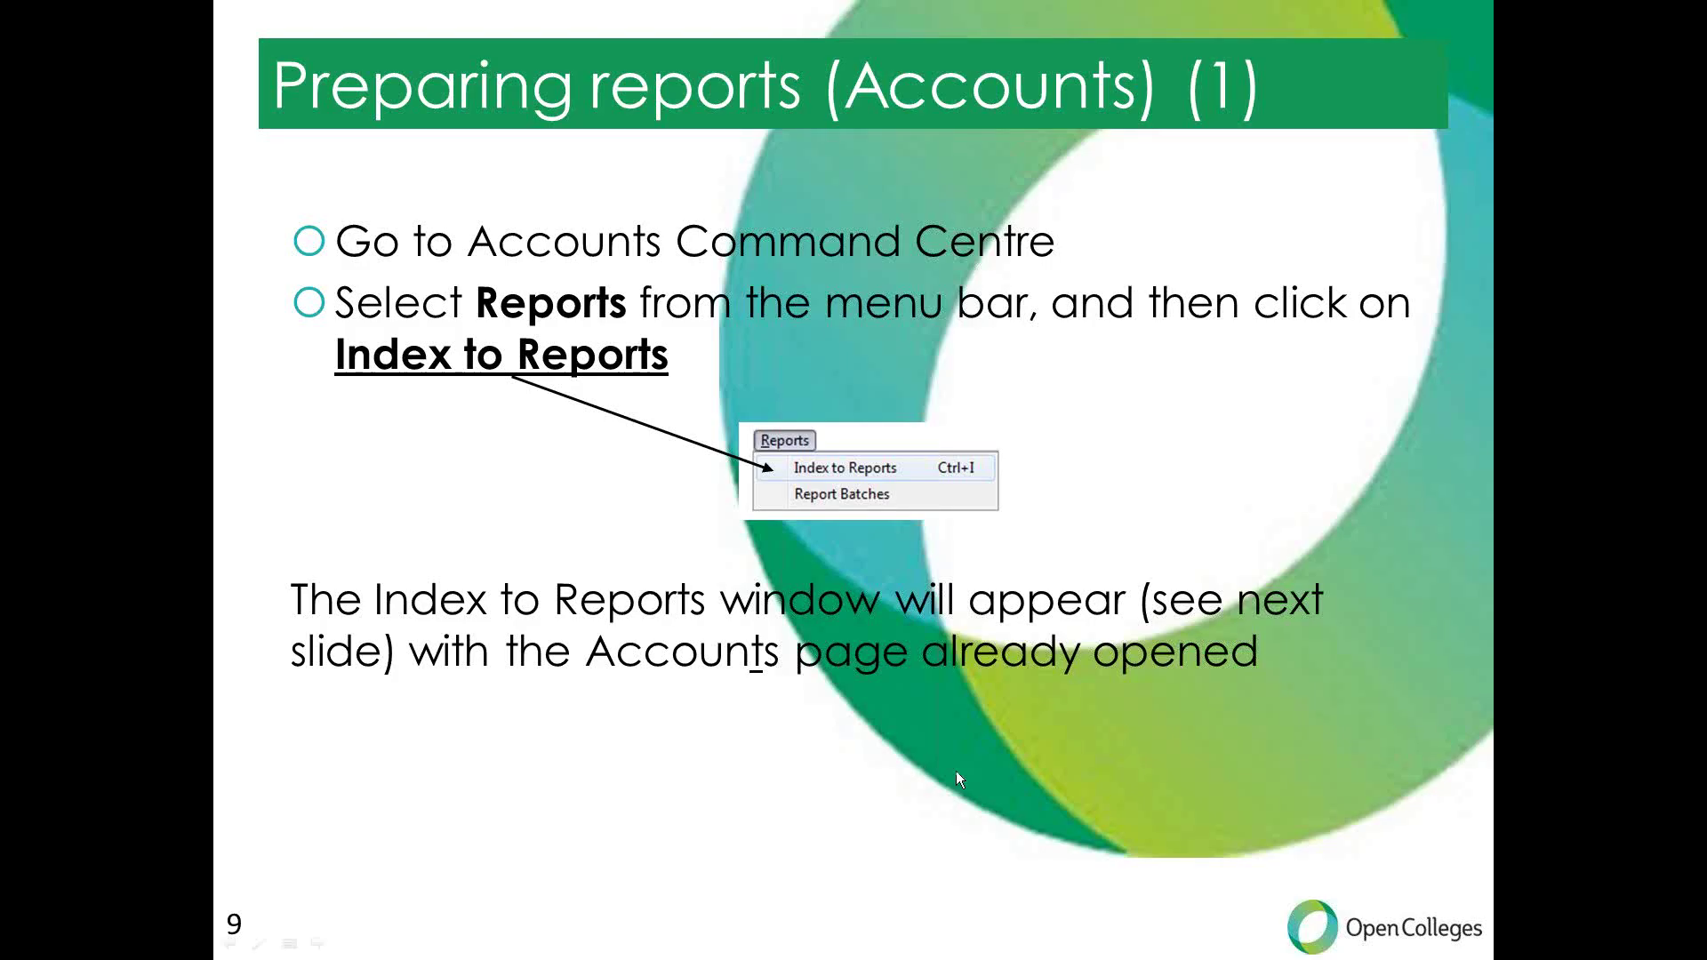
{"action": "left_click", "coordinate": [1180, 734]}
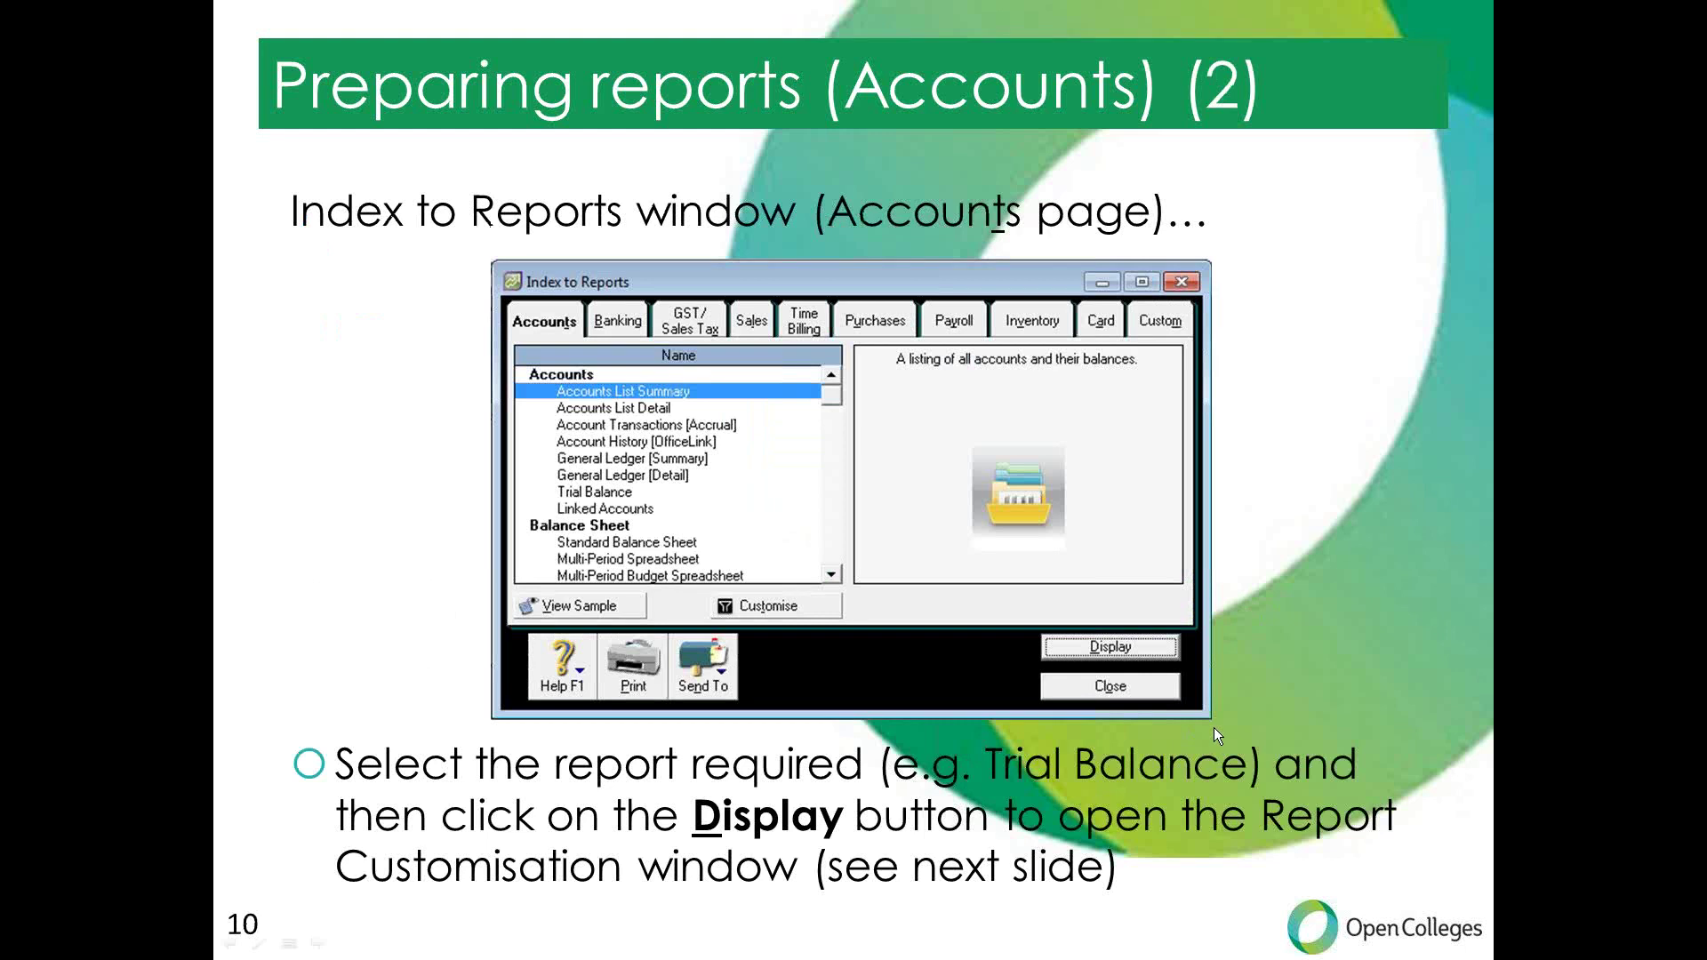
{"action": "left_click", "coordinate": [1213, 727]}
{"action": "left_click", "coordinate": [1214, 728]}
{"action": "left_click", "coordinate": [1214, 727]}
{"action": "left_click", "coordinate": [1214, 728]}
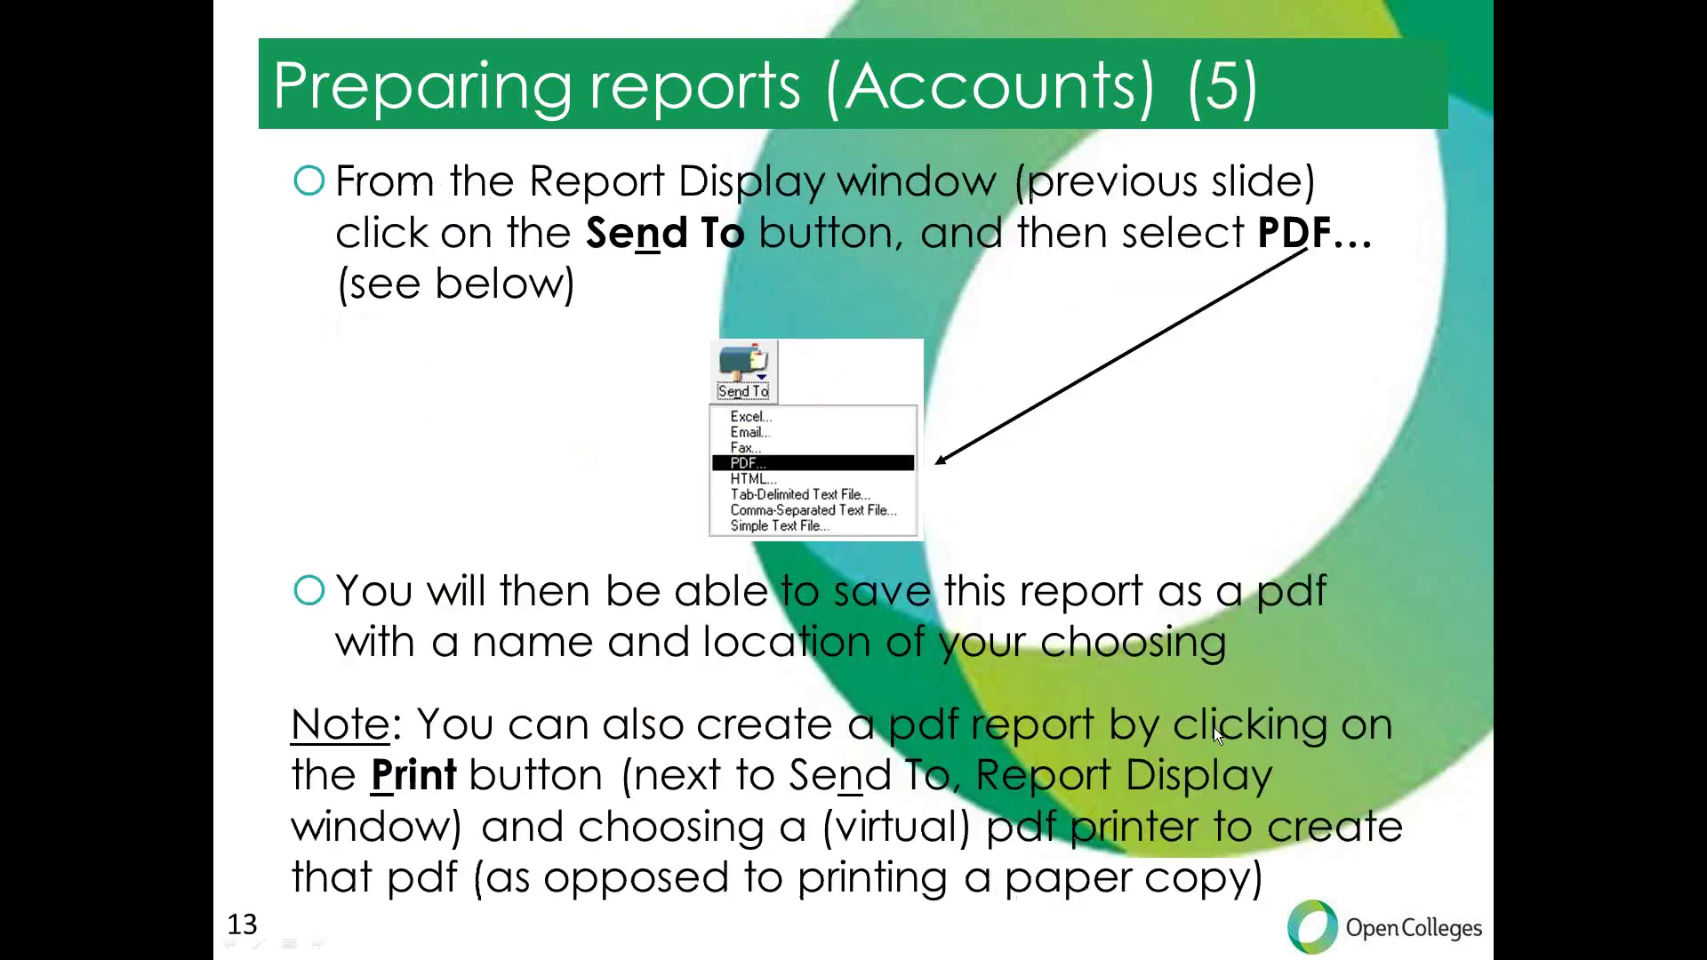
{"action": "left_click", "coordinate": [1216, 730]}
{"action": "left_click", "coordinate": [1215, 732]}
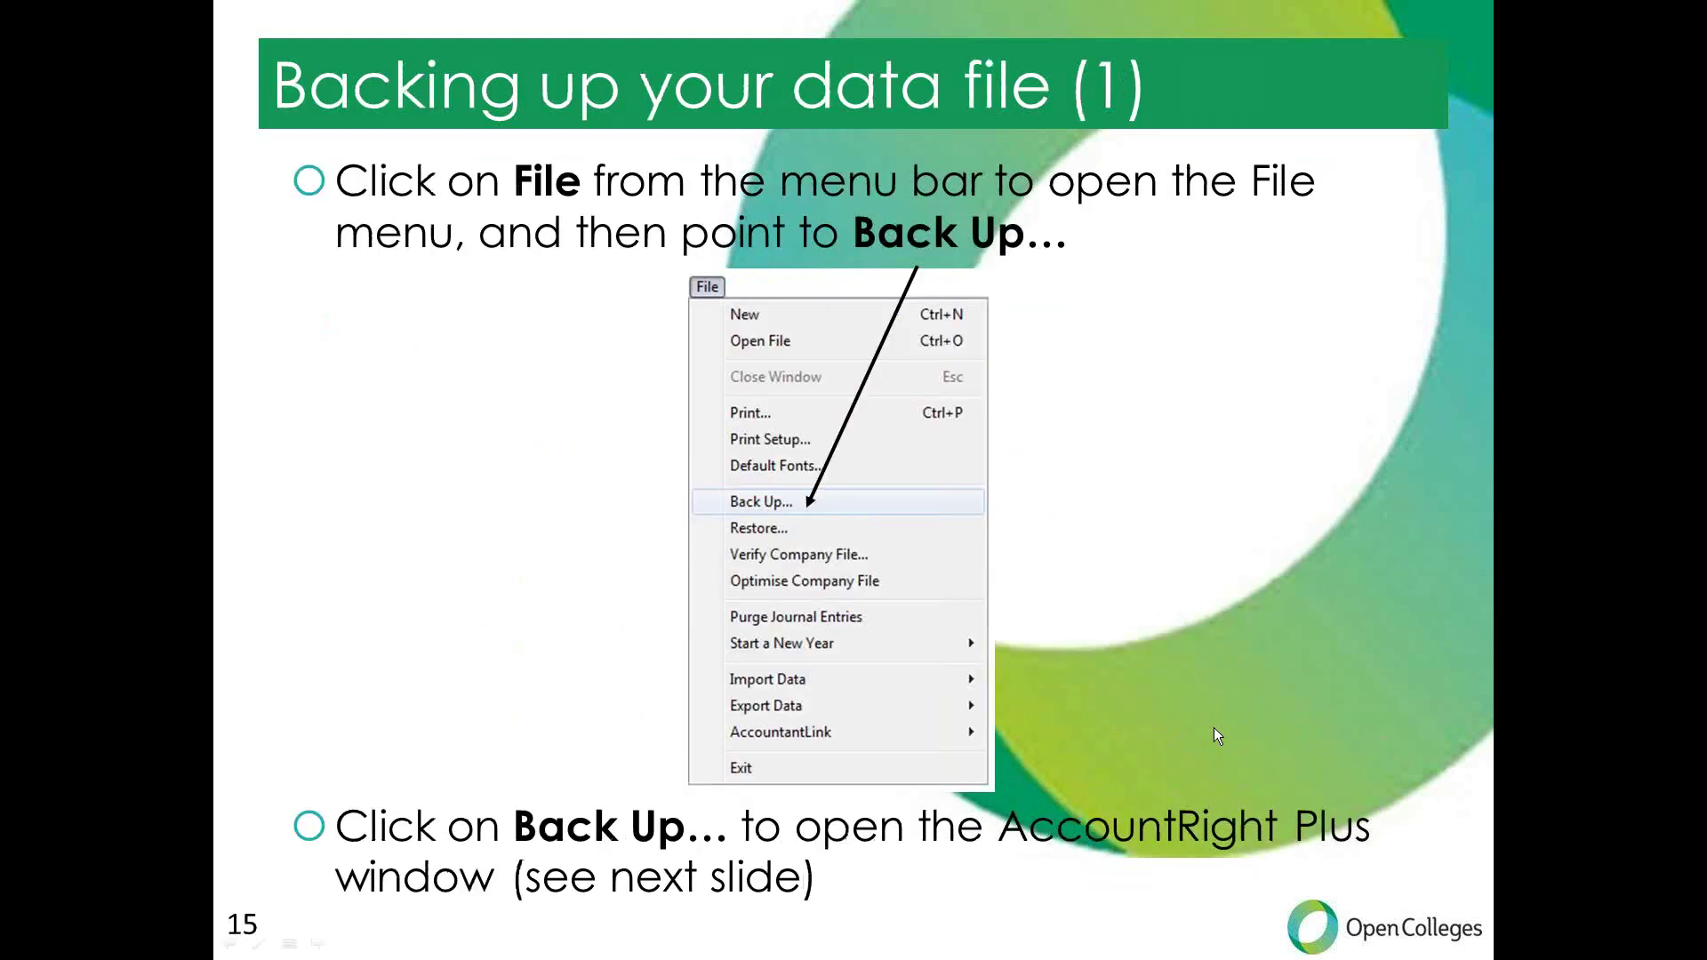
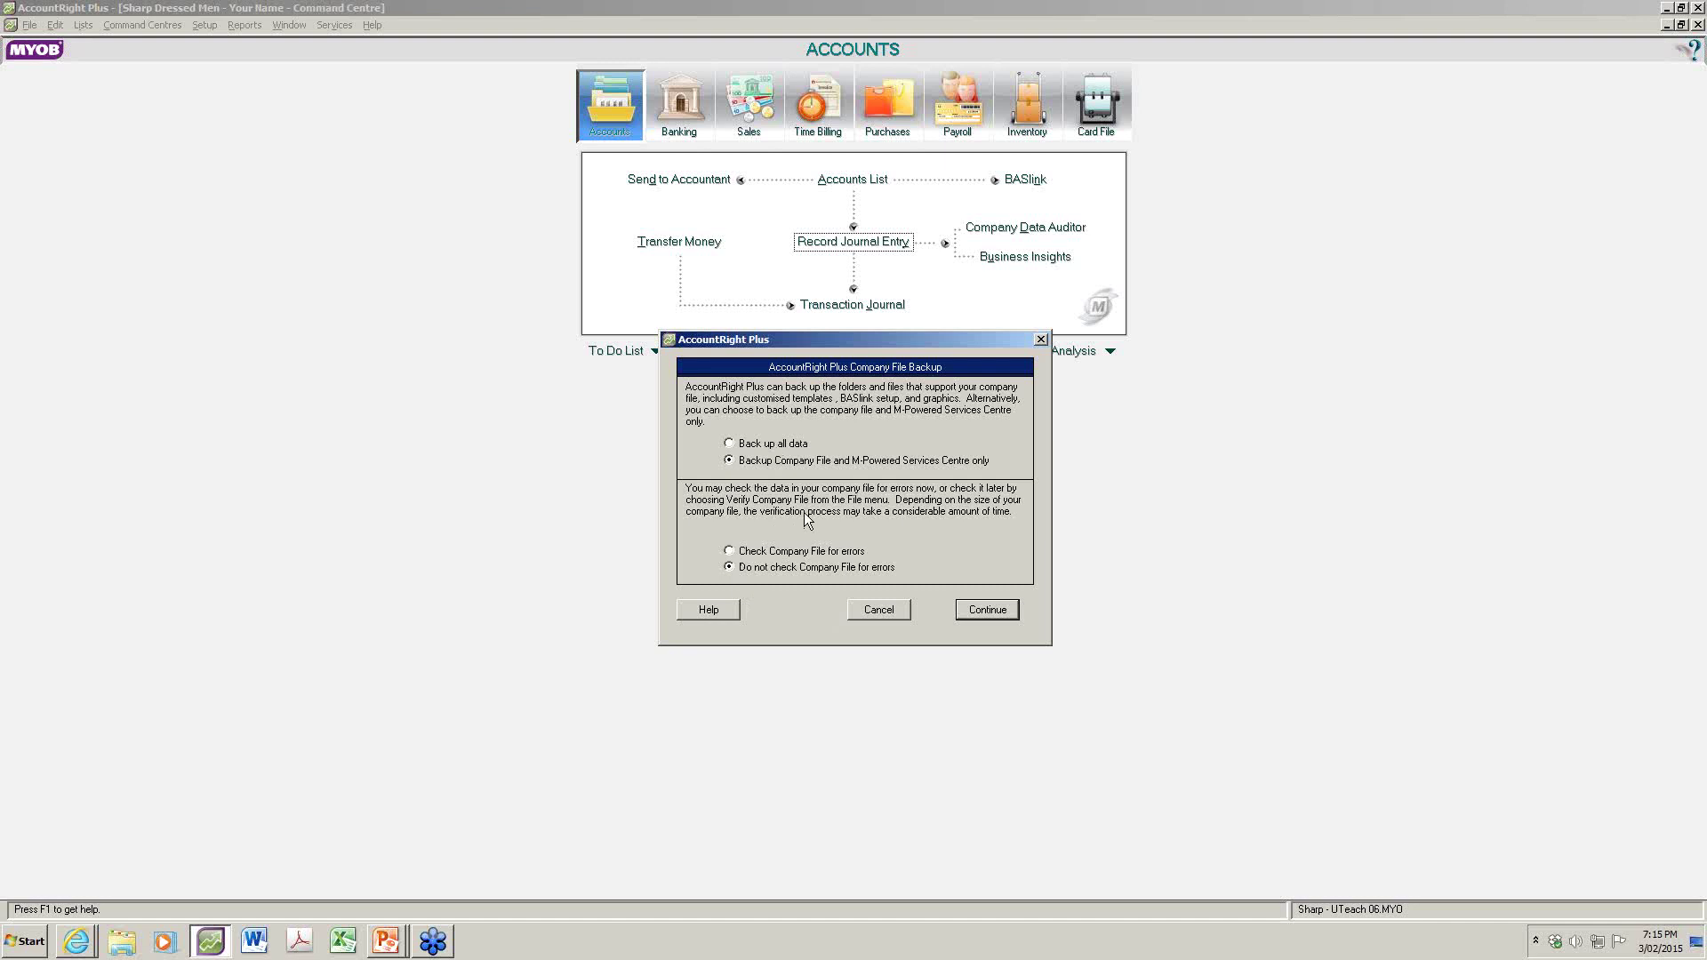
Back up only the company file and M-Powered Services Centre, without error checking, to the Desktop as test MYOB0203.ZIP
{"action": "left_click", "coordinate": [987, 610]}
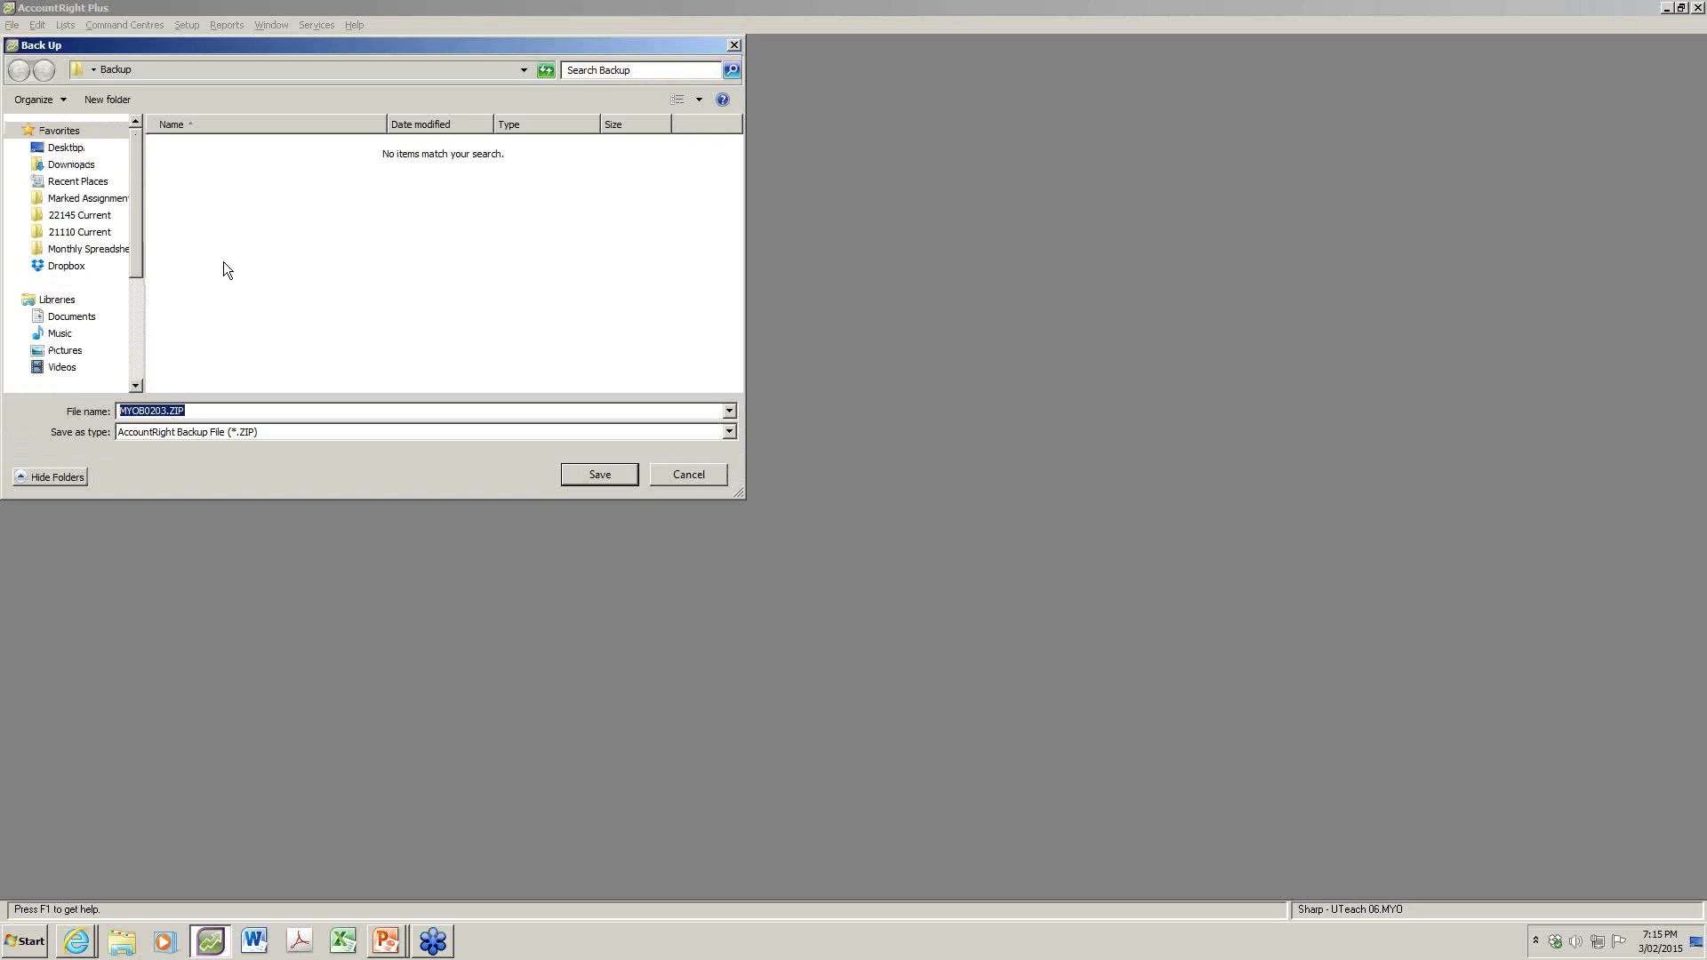
{"action": "left_click", "coordinate": [66, 150]}
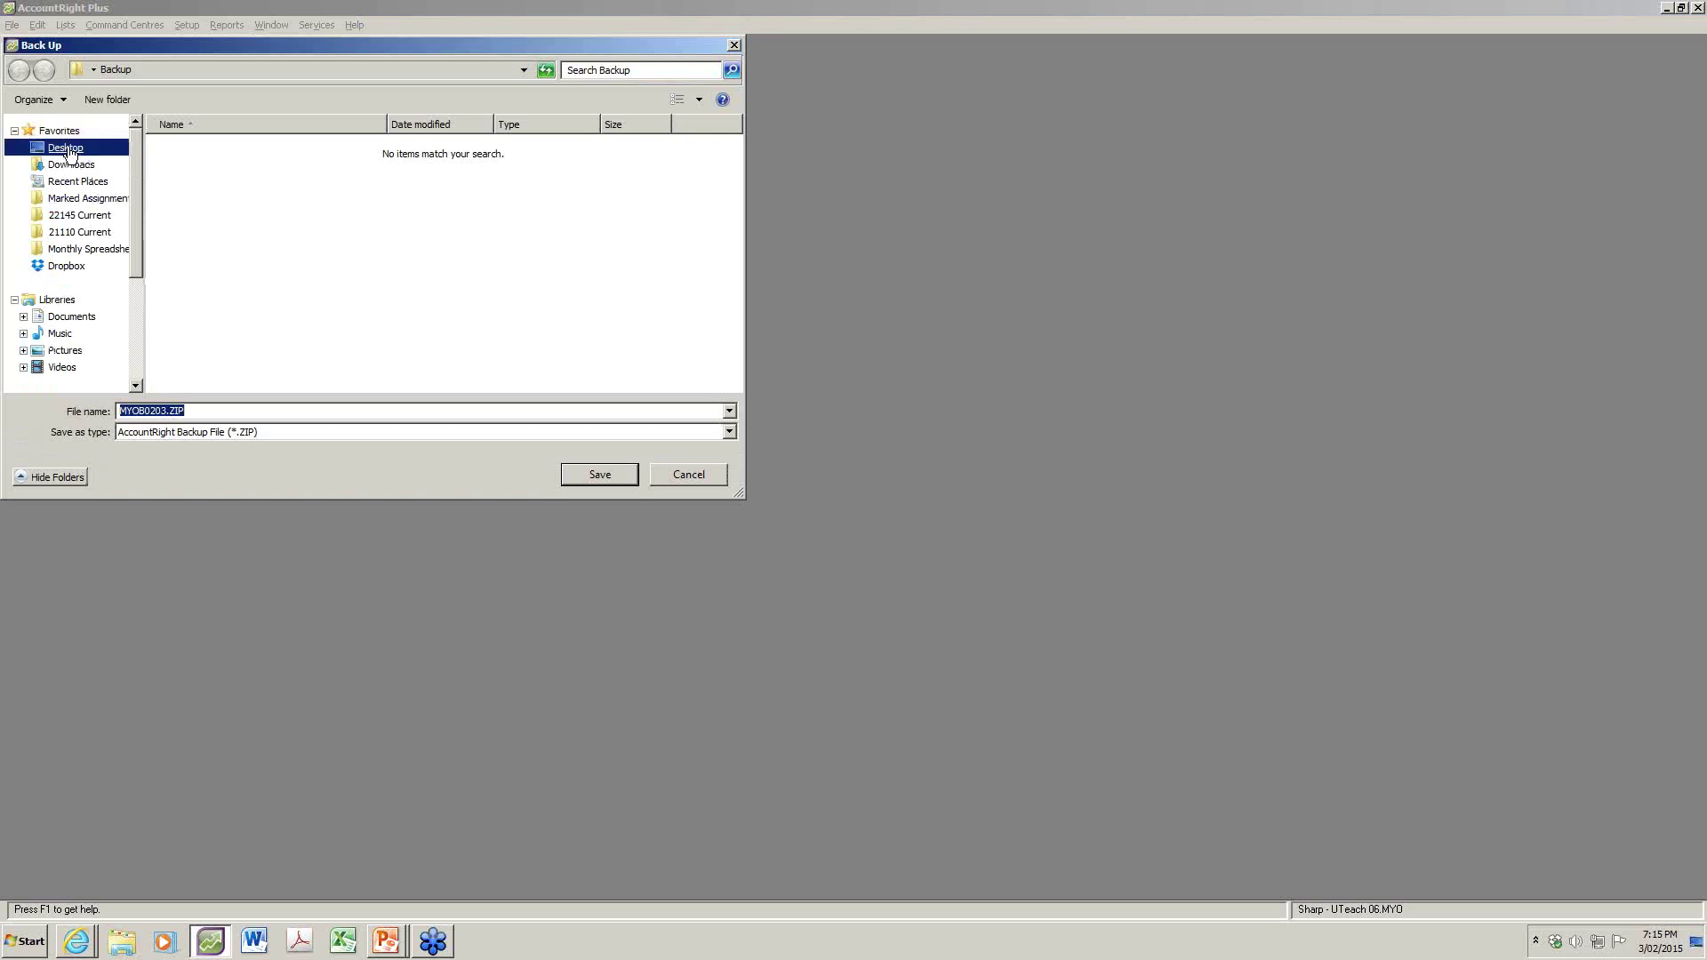
{"action": "left_click", "coordinate": [217, 409]}
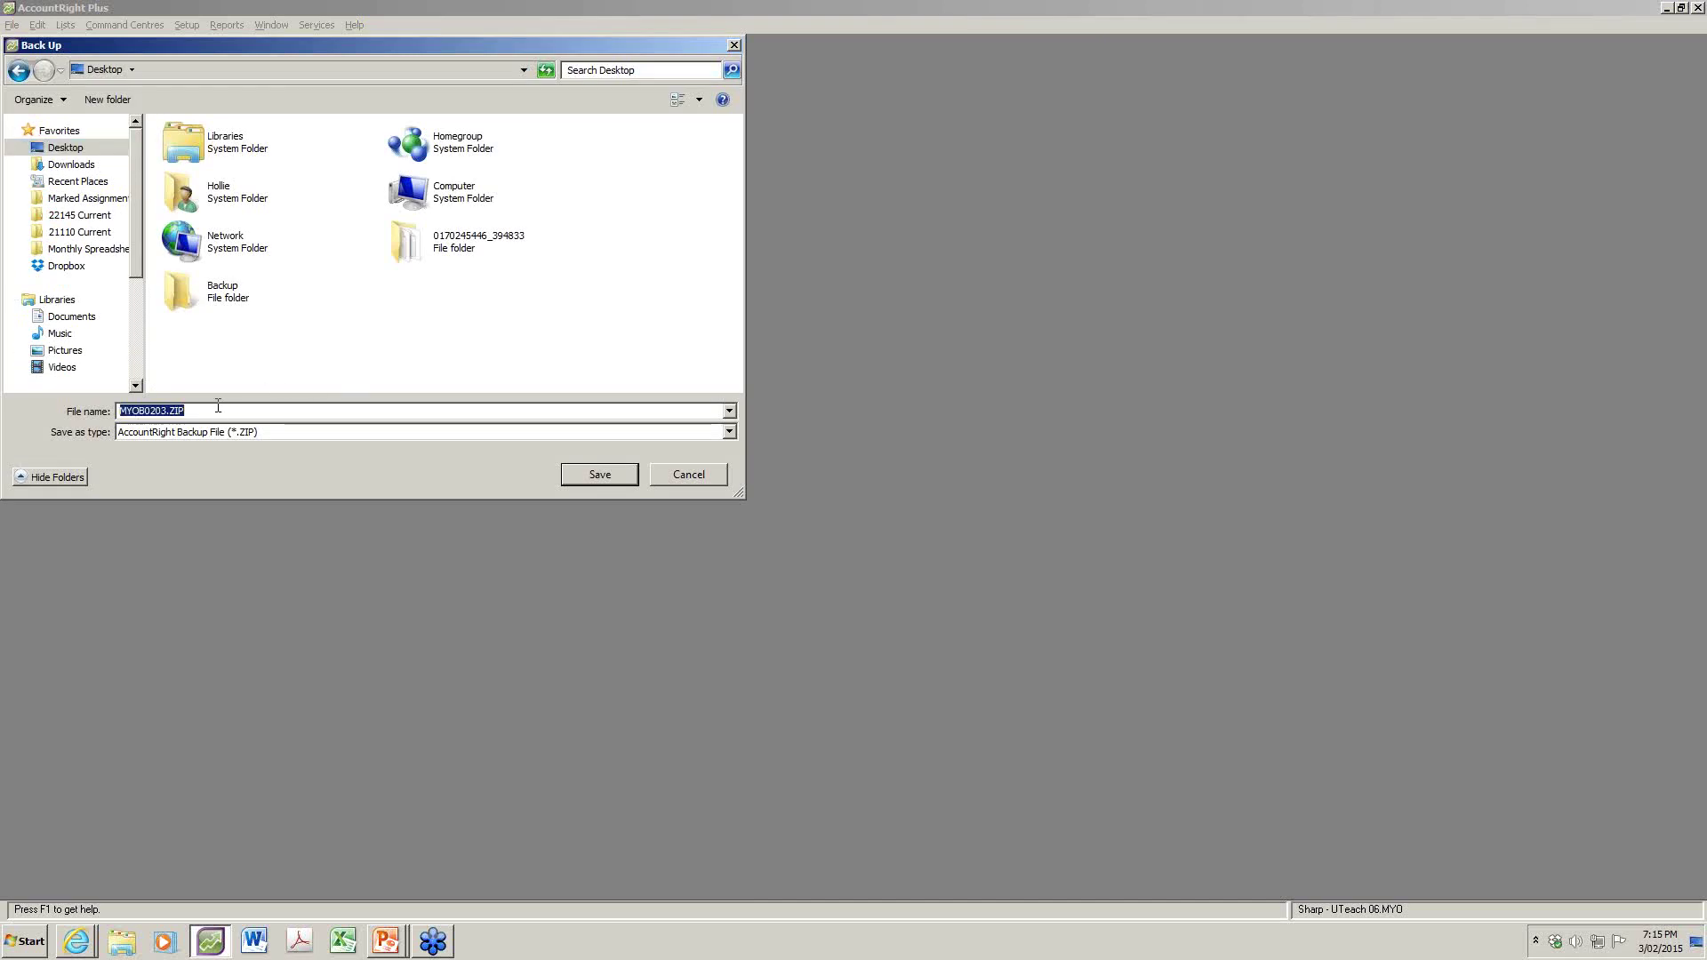
{"action": "left_click", "coordinate": [188, 411]}
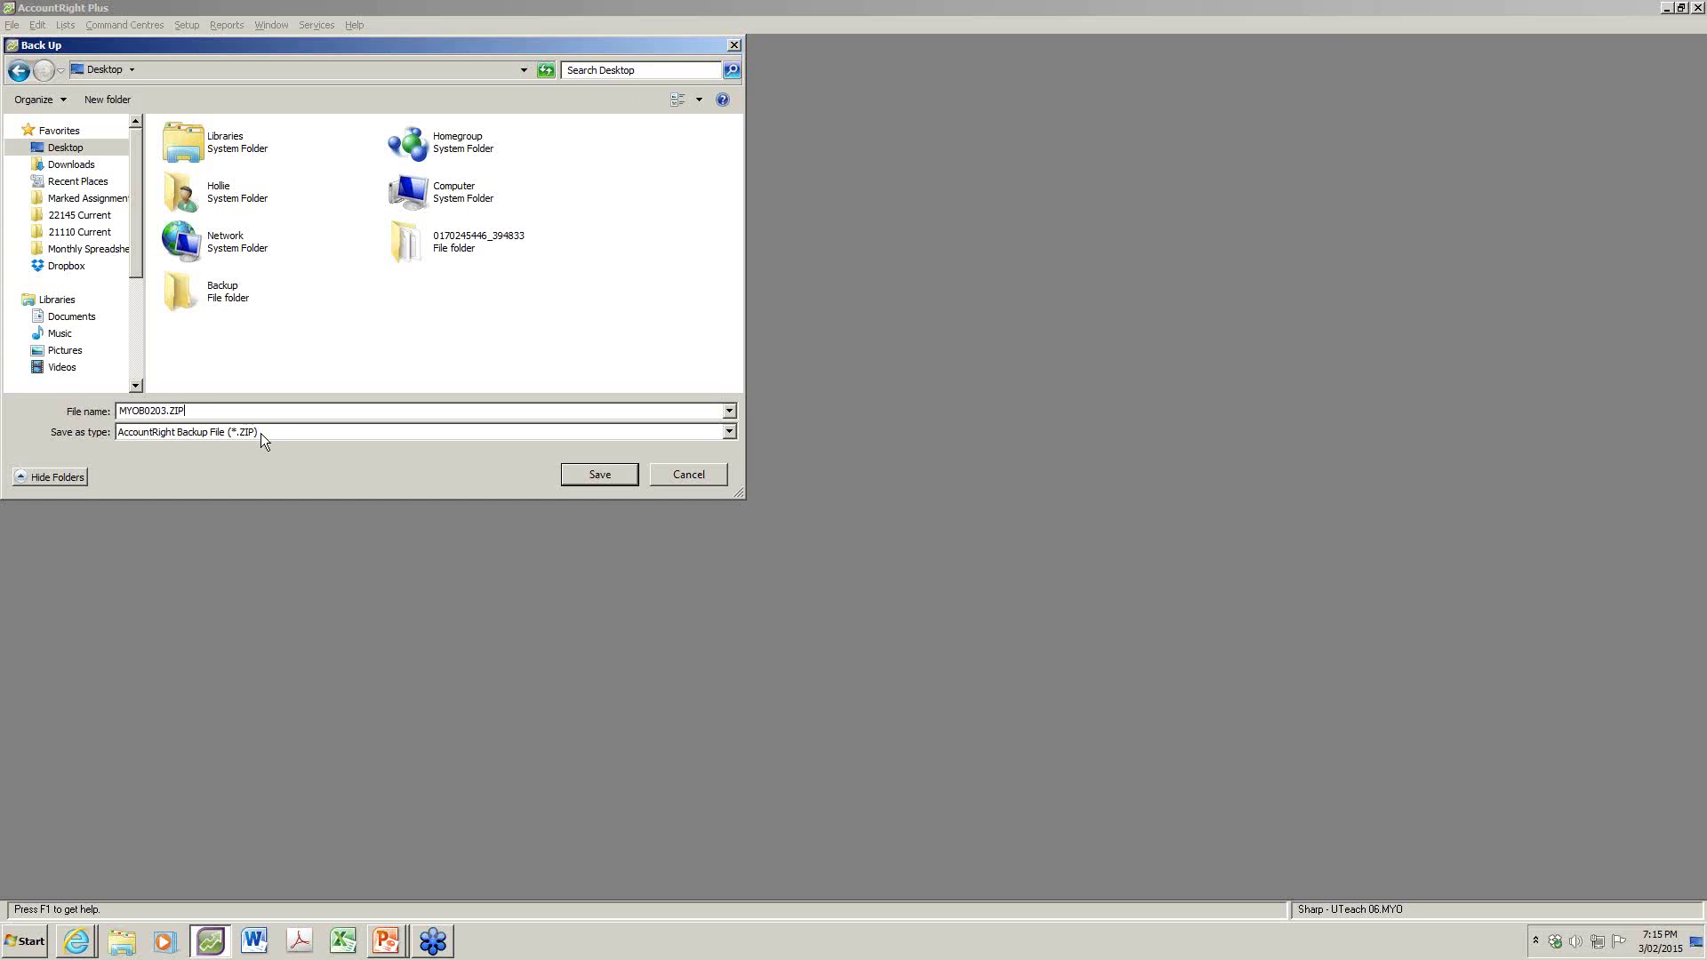
{"action": "left_click", "coordinate": [121, 412]}
{"action": "left_click", "coordinate": [597, 477]}
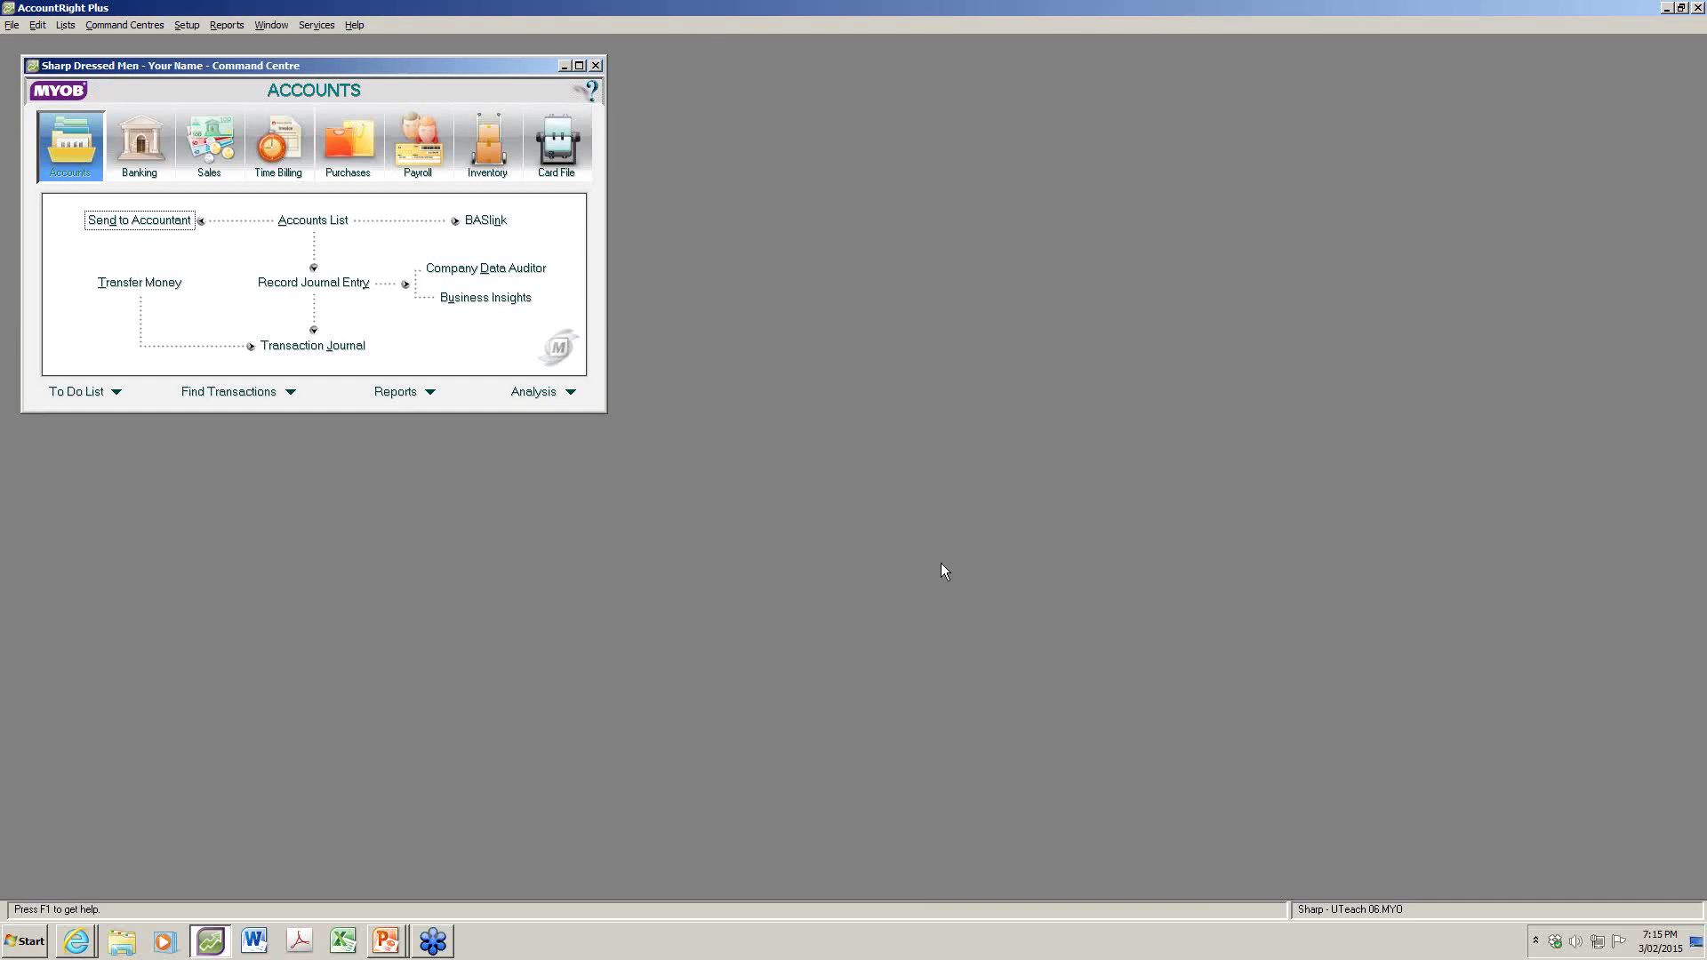
Start restoring a company file and choose the backup test MYOB0203.ZIP from the Desktop
{"action": "left_click", "coordinate": [578, 65]}
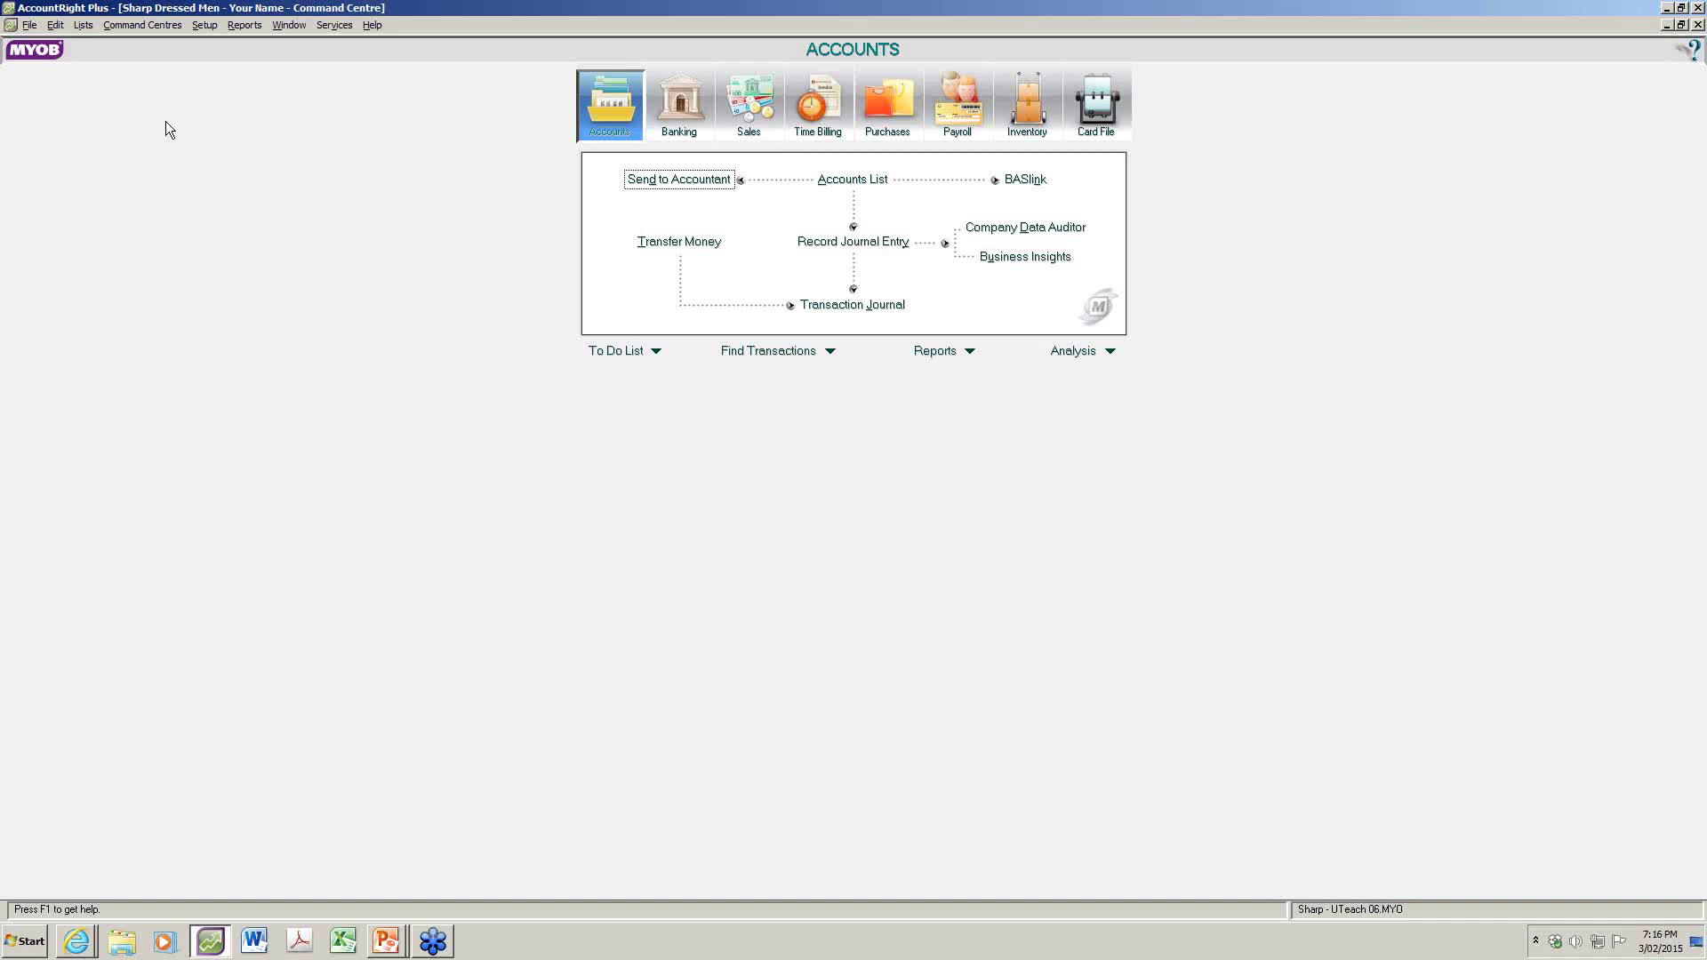
{"action": "left_click", "coordinate": [29, 25]}
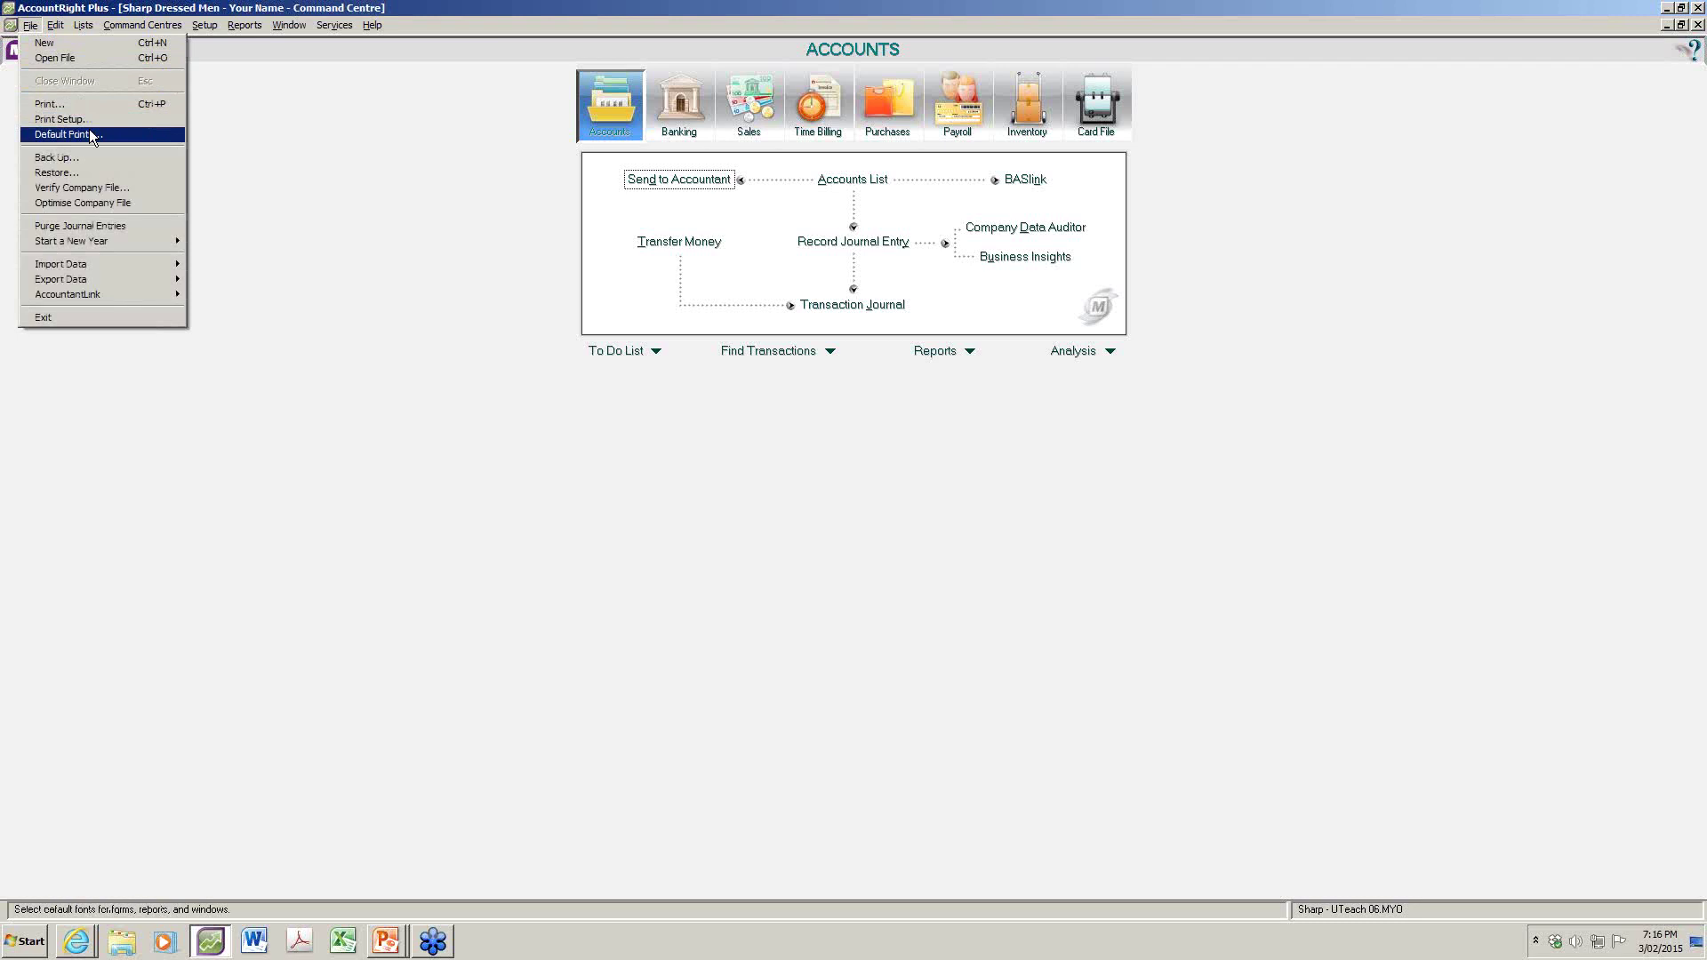
{"action": "left_click", "coordinate": [54, 172]}
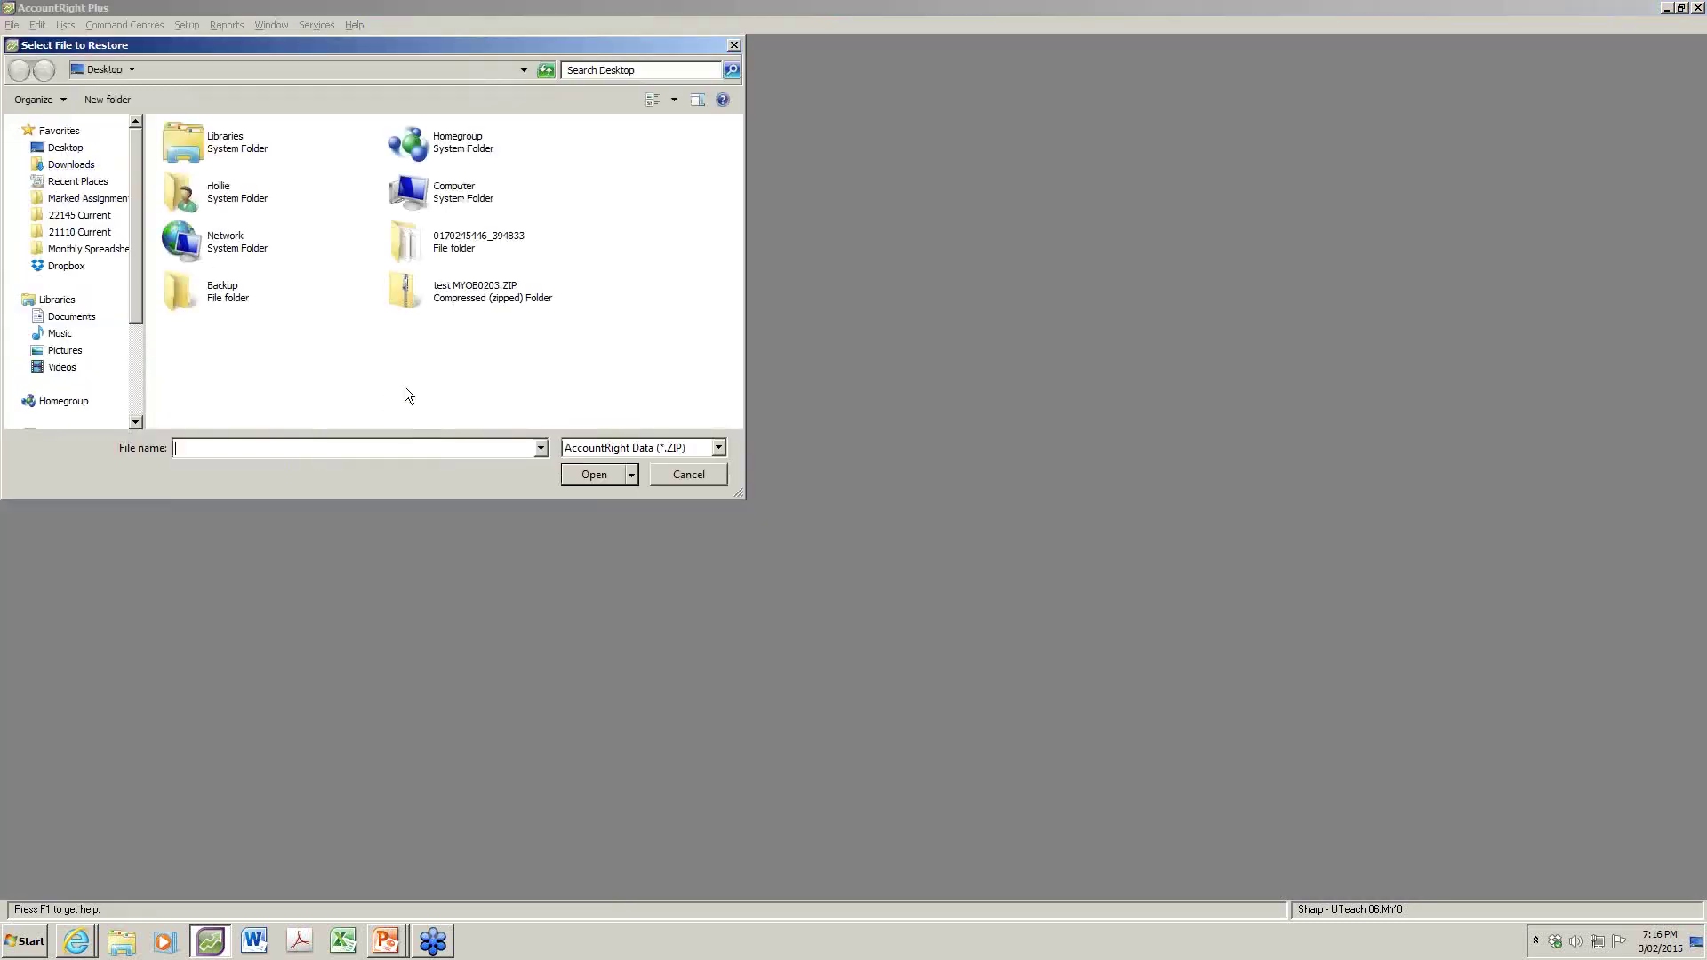
{"action": "left_click", "coordinate": [475, 287]}
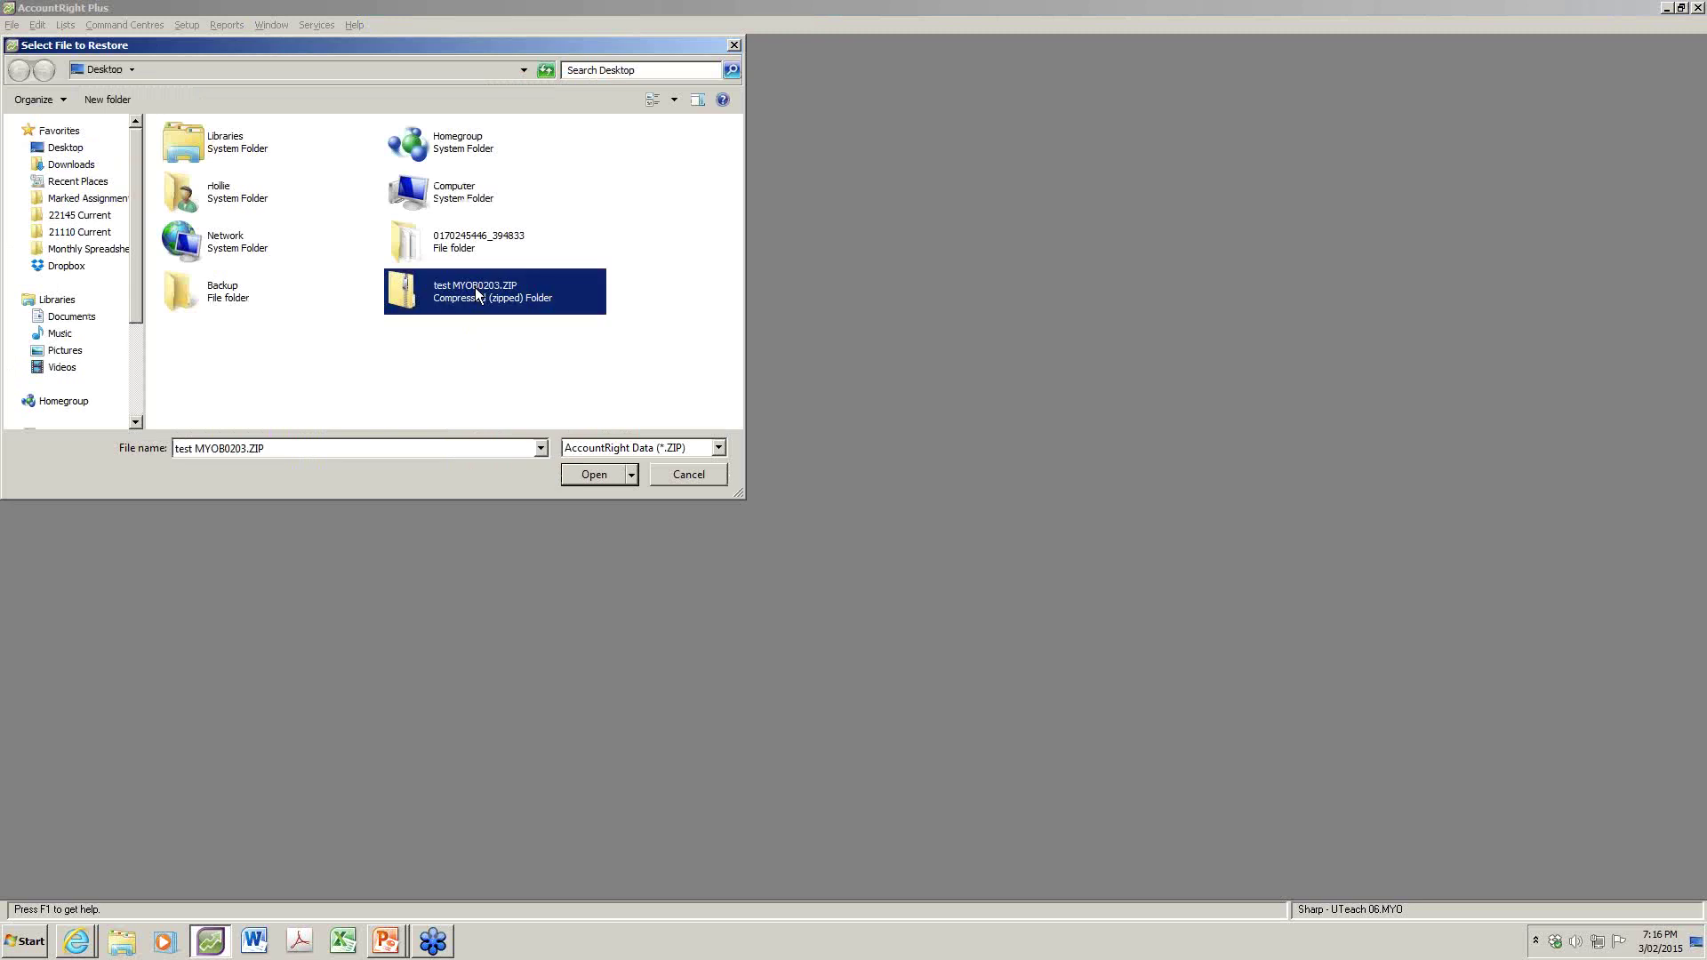
{"action": "left_click", "coordinate": [593, 476]}
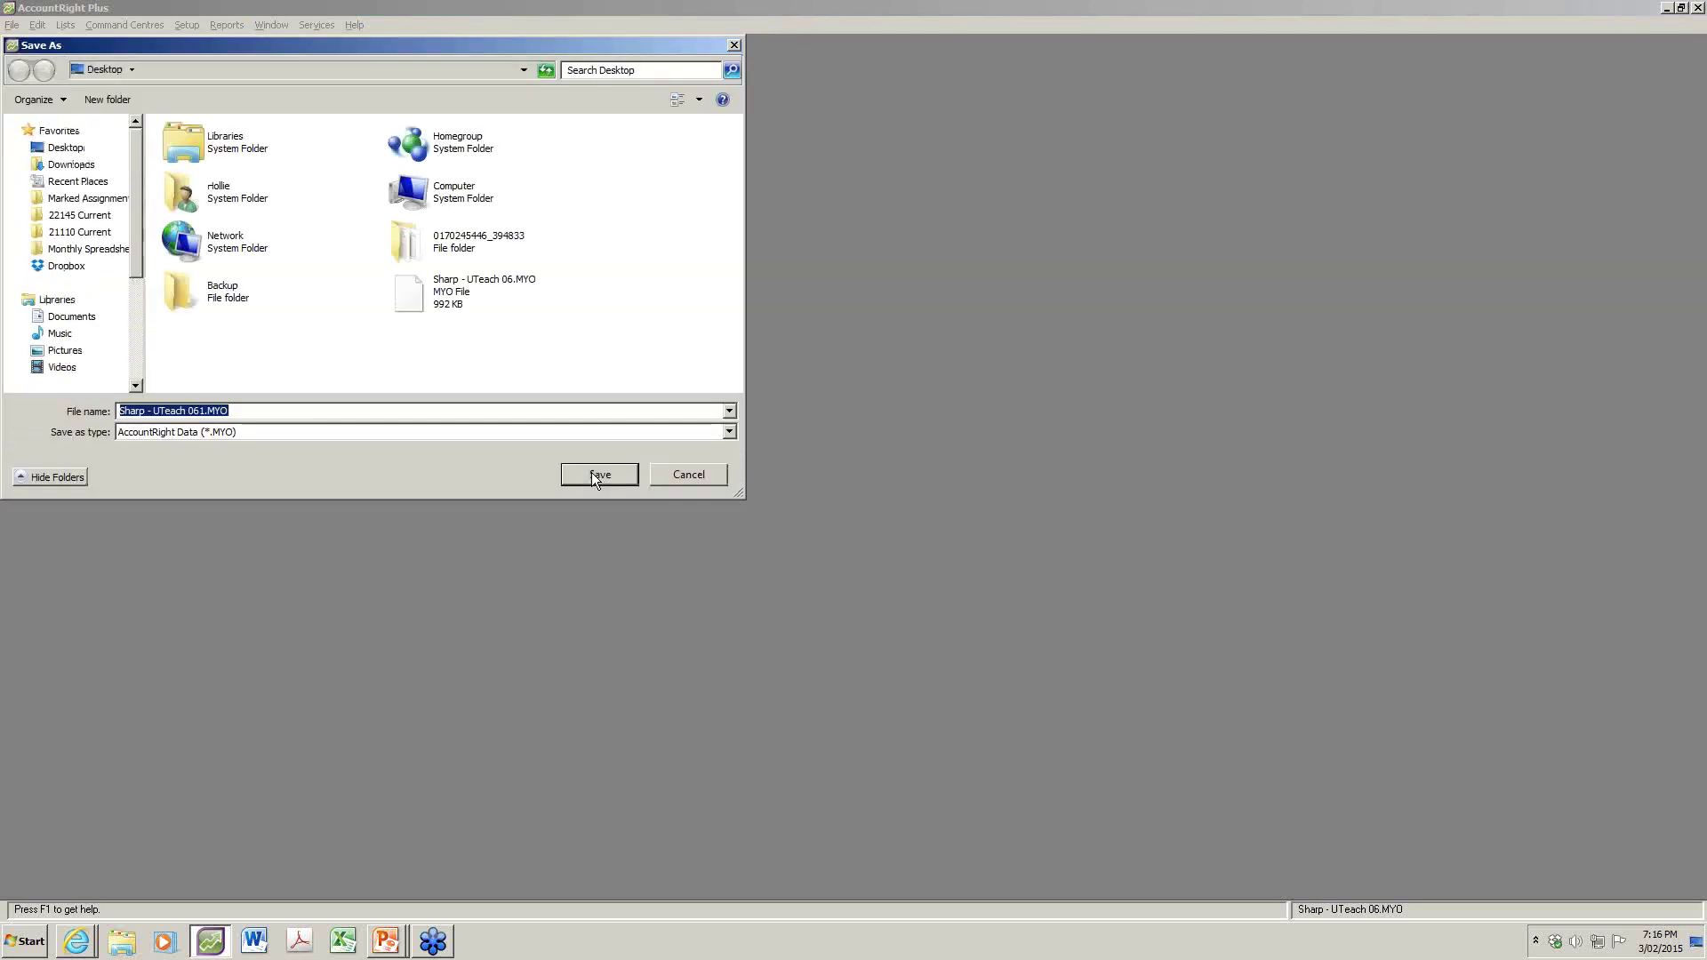
Restore the company file to the Desktop as Sharp - UTeach 061.MYO and sign on as Administrator with the password left blank
{"action": "left_click", "coordinate": [304, 414]}
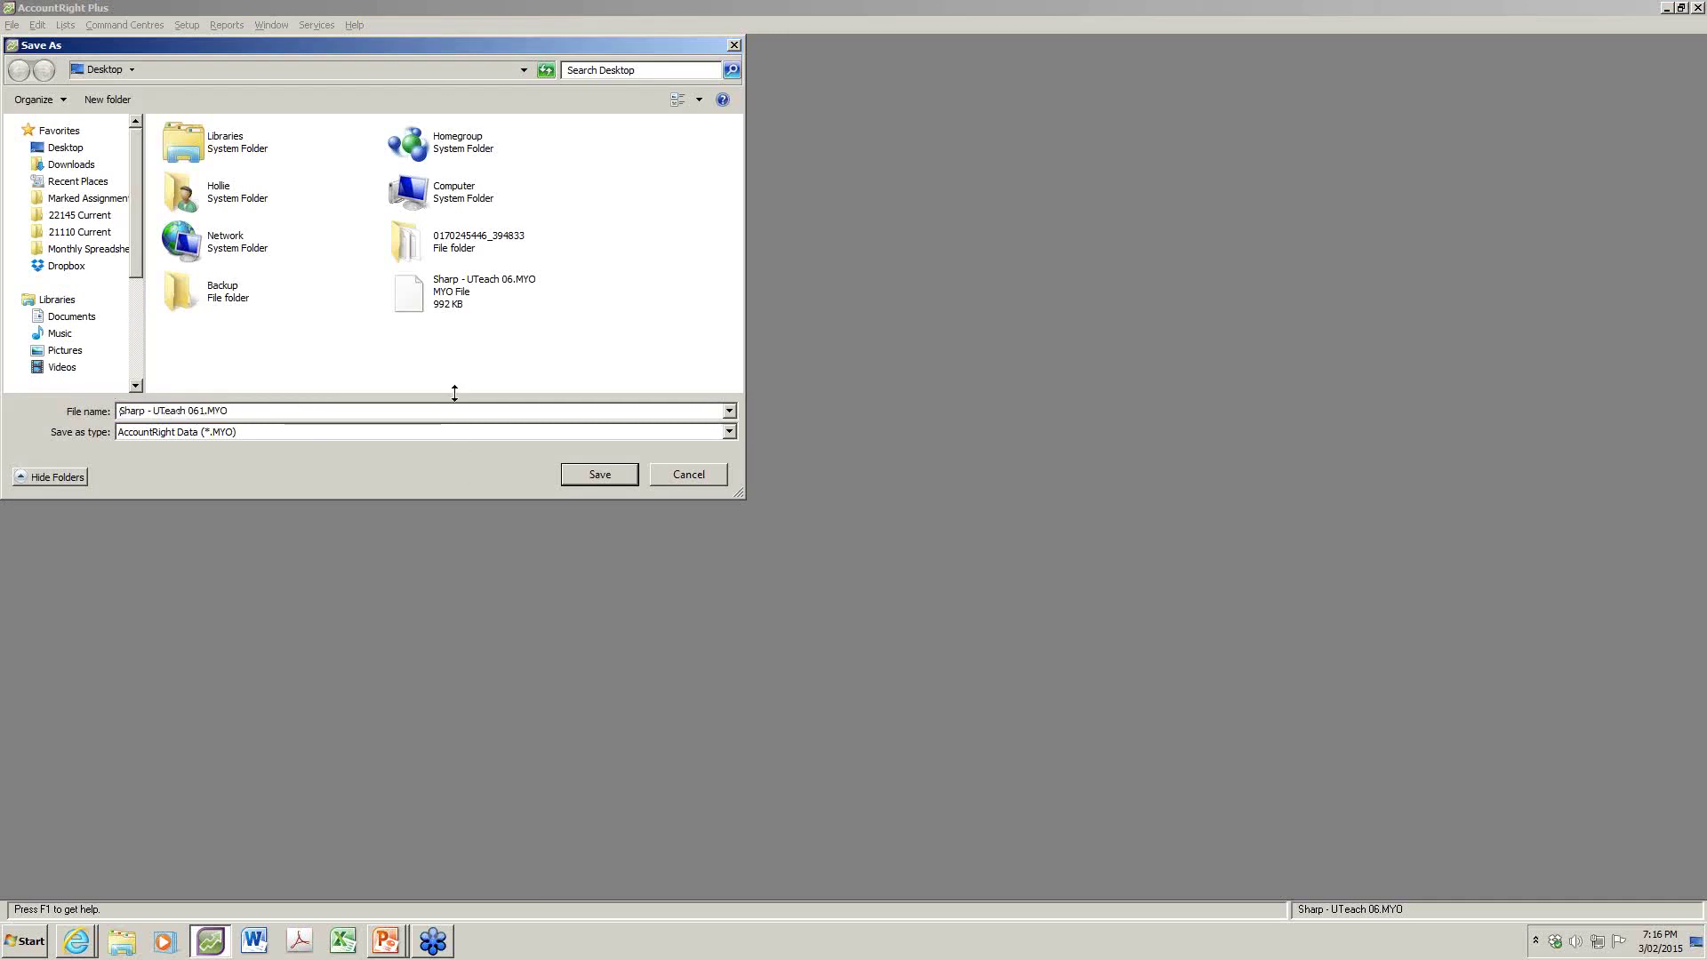
{"action": "key", "text": "BackSpace"}
{"action": "key", "text": "Left"}
{"action": "key", "text": "Left"}
{"action": "key", "text": "Left"}
{"action": "key", "text": "Left"}
{"action": "key", "text": "Right"}
{"action": "key", "text": "Right"}
{"action": "key", "text": "Right"}
{"action": "key", "text": "Right"}
{"action": "key", "text": "Right"}
{"action": "key", "text": "Right"}
{"action": "key", "text": "Right"}
{"action": "key", "text": "Right"}
{"action": "key", "text": "Right"}
{"action": "key", "text": "Right"}
{"action": "left_click", "coordinate": [601, 477]}
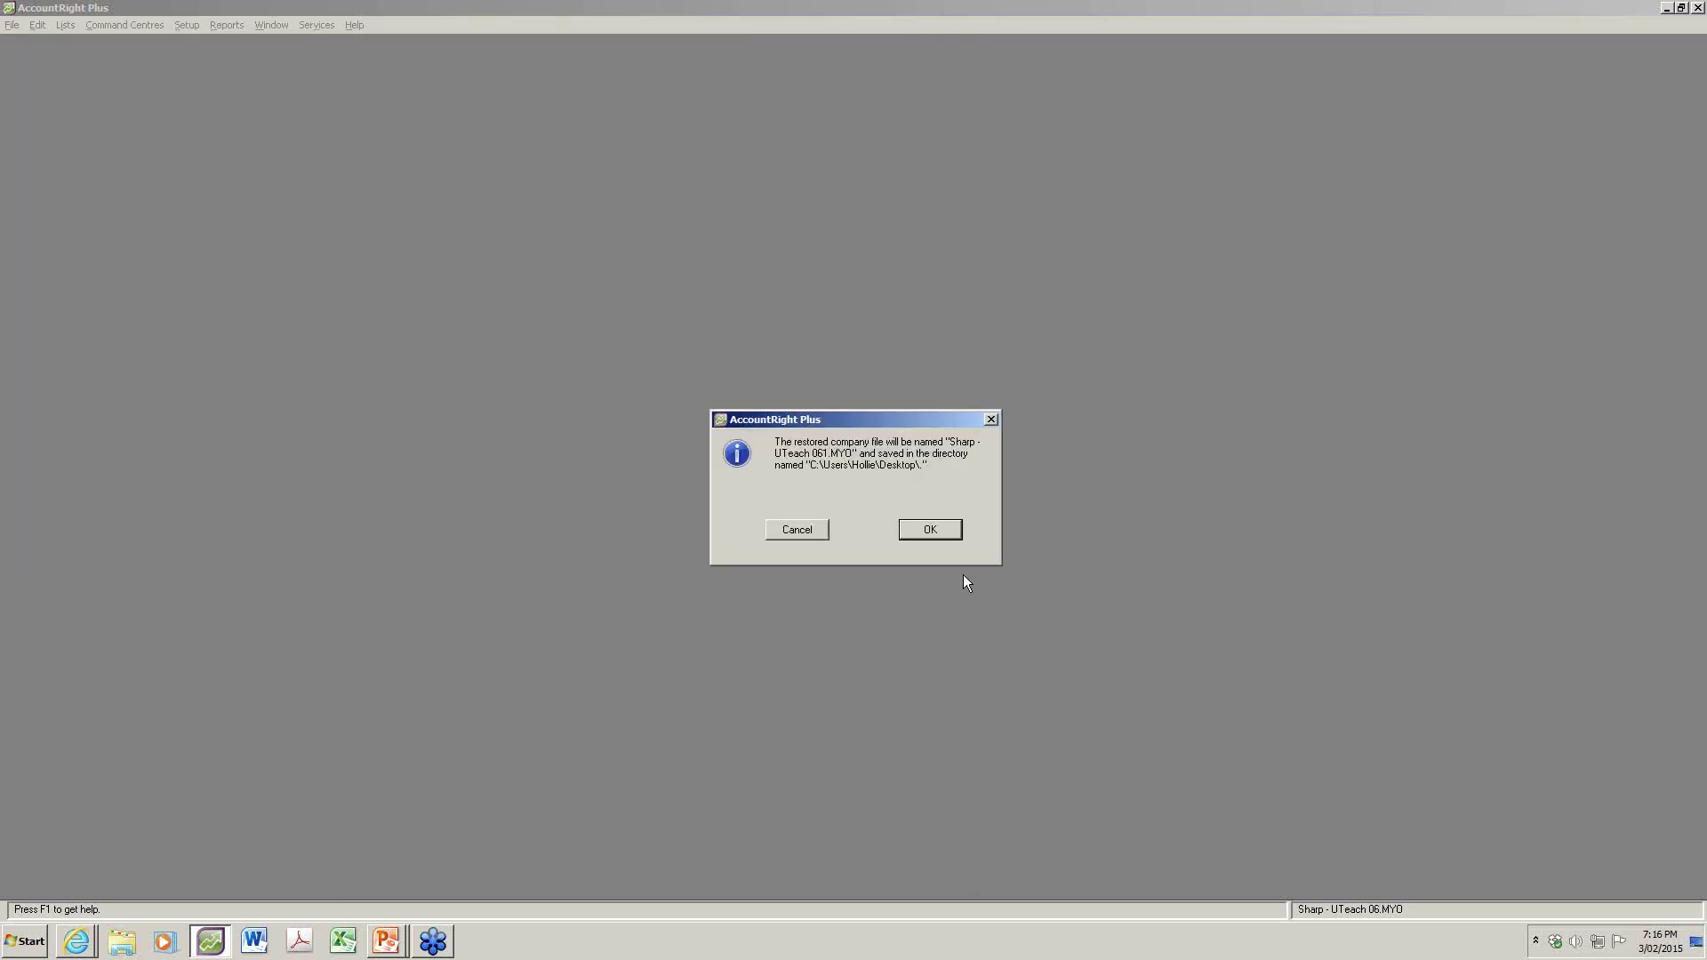
{"action": "left_click", "coordinate": [942, 532]}
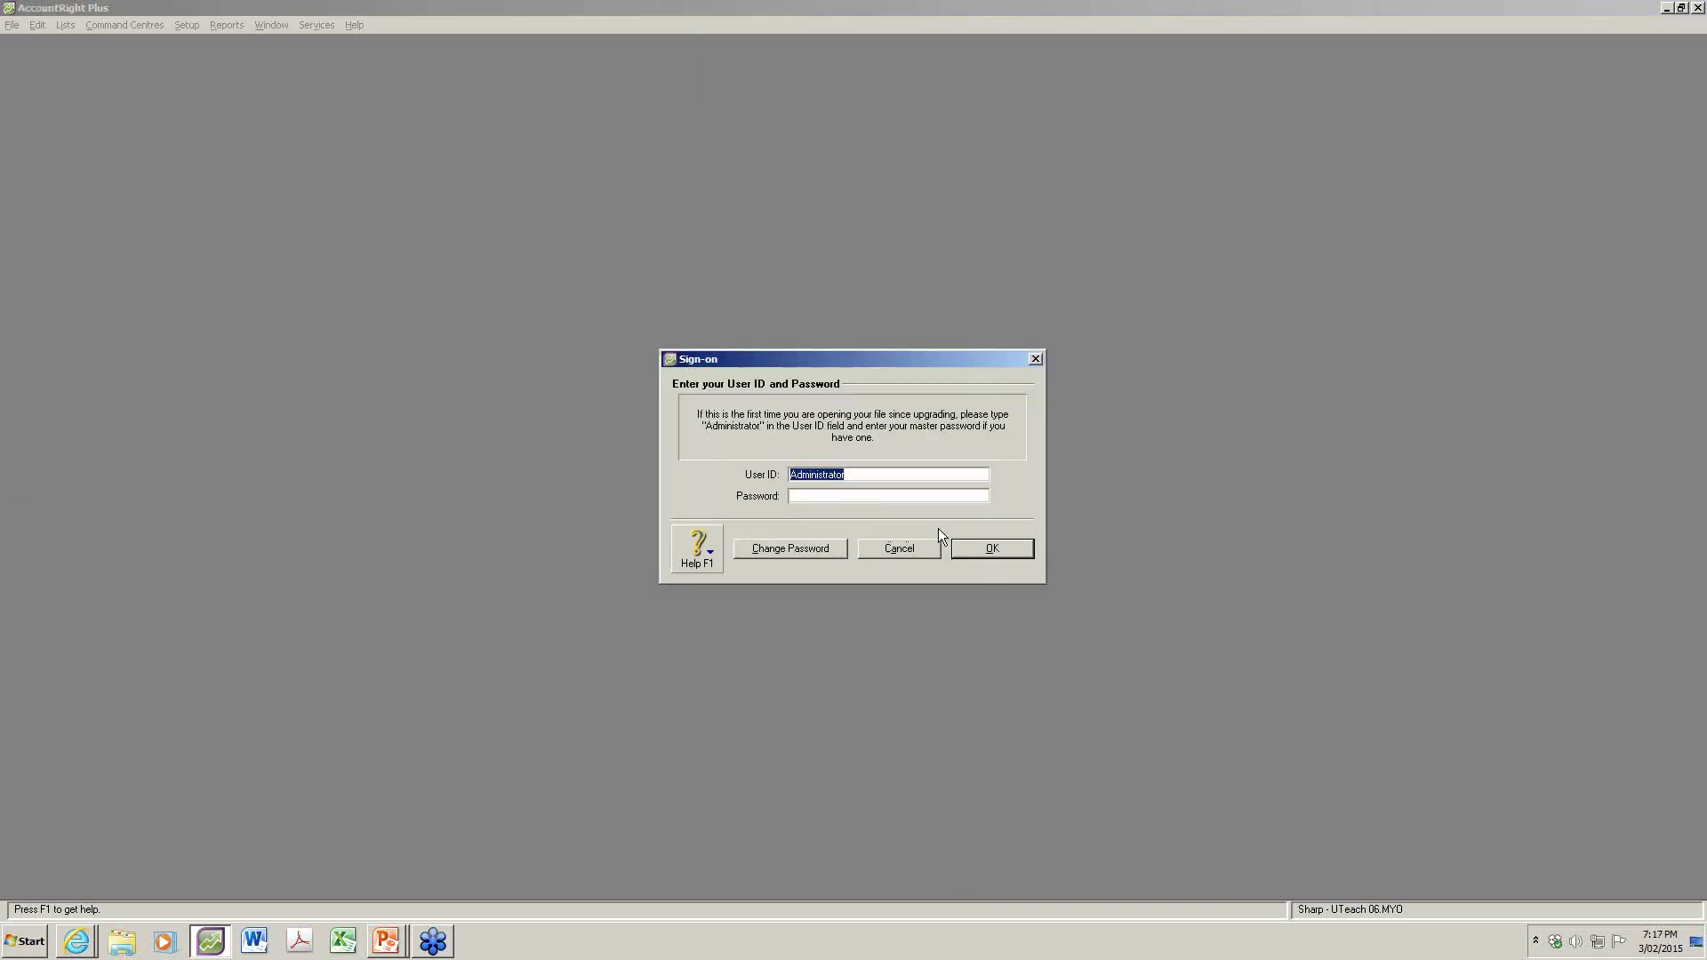
{"action": "left_click", "coordinate": [987, 553]}
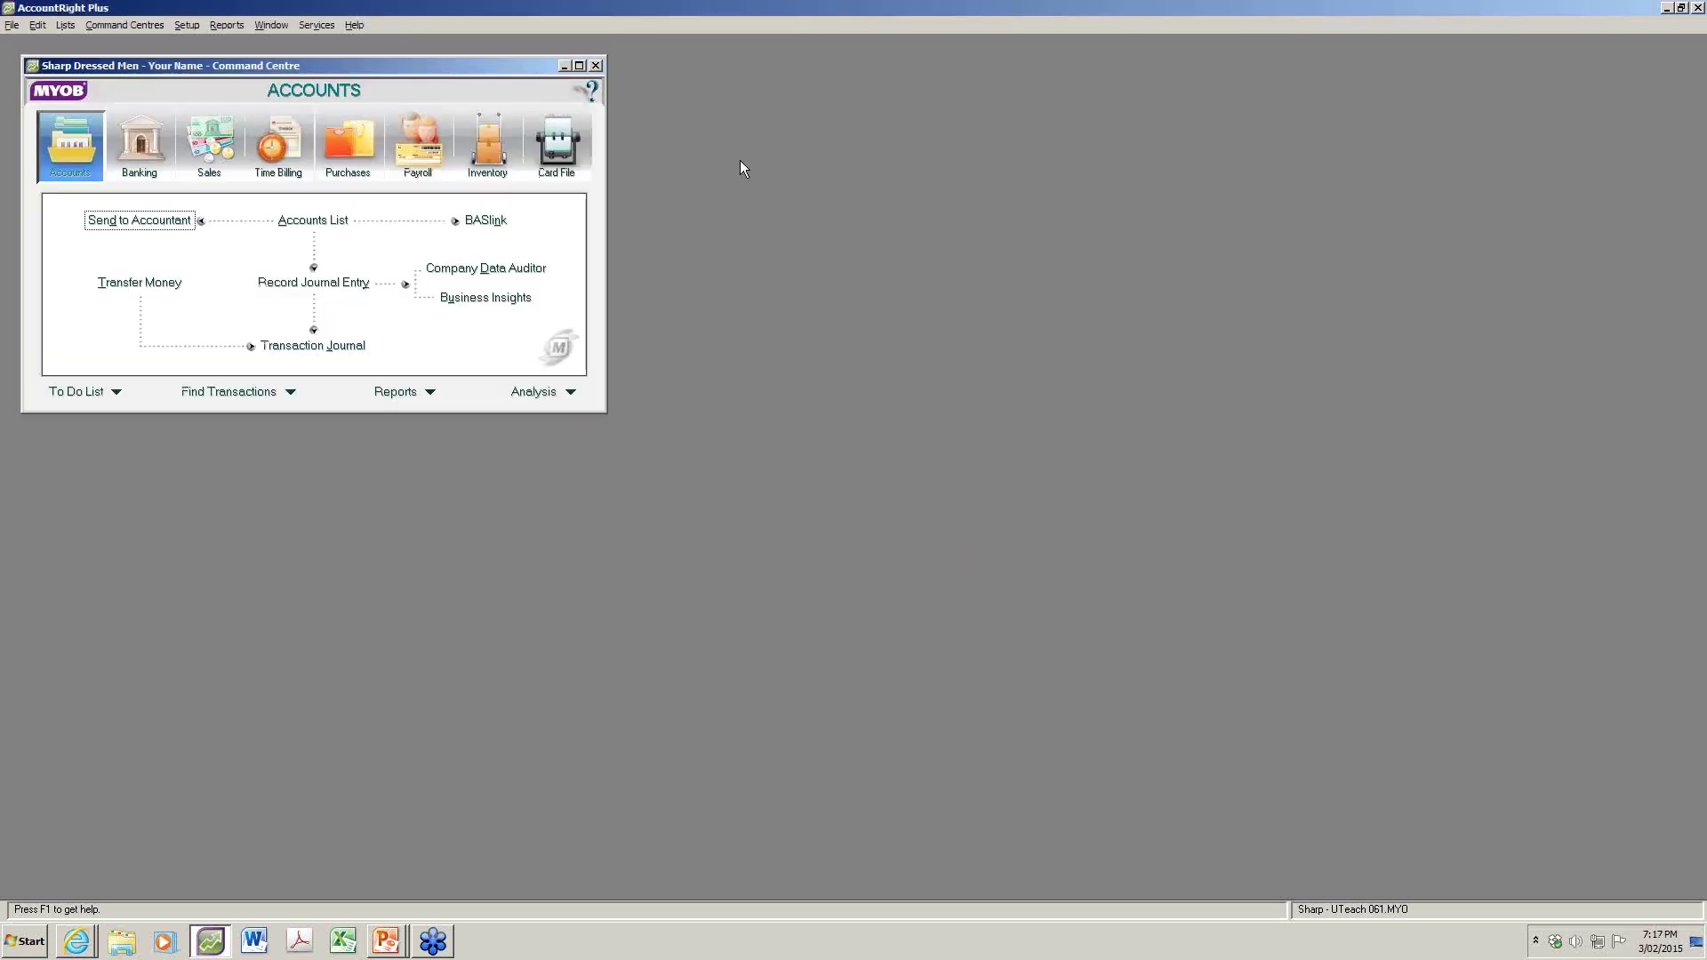
{"action": "left_click", "coordinate": [578, 65]}
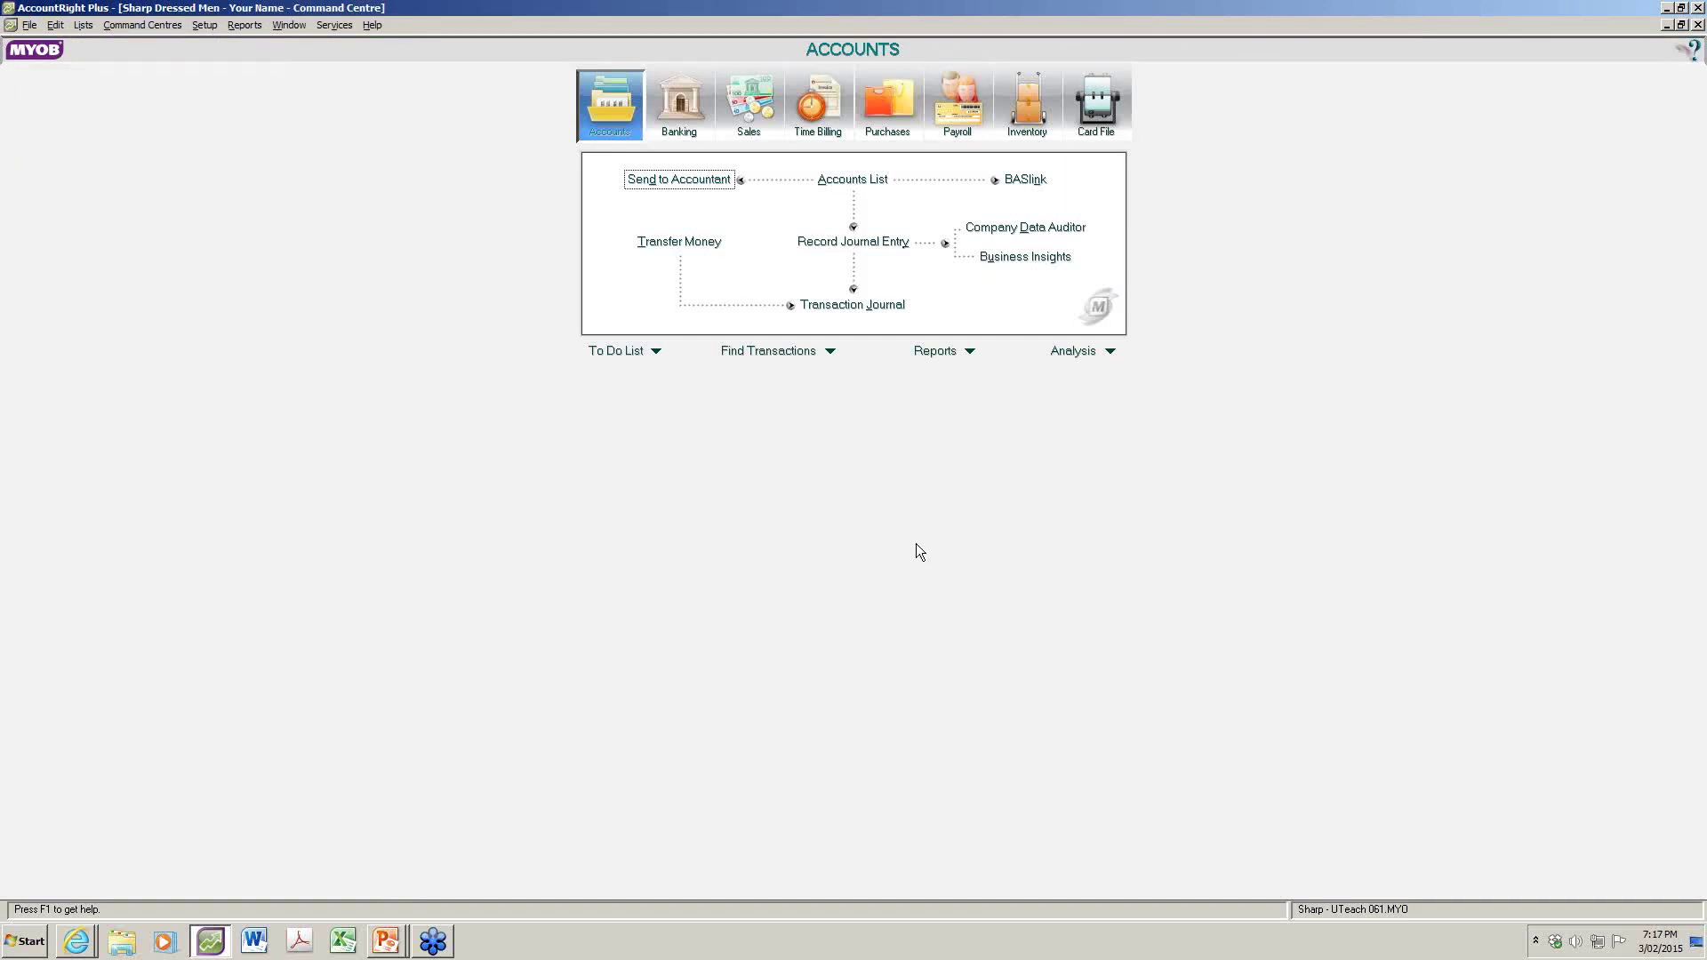
Use Open File with all file types shown to open the backup test MYOB0203.ZIP from the Desktop
{"action": "key", "text": "alt+Tab"}
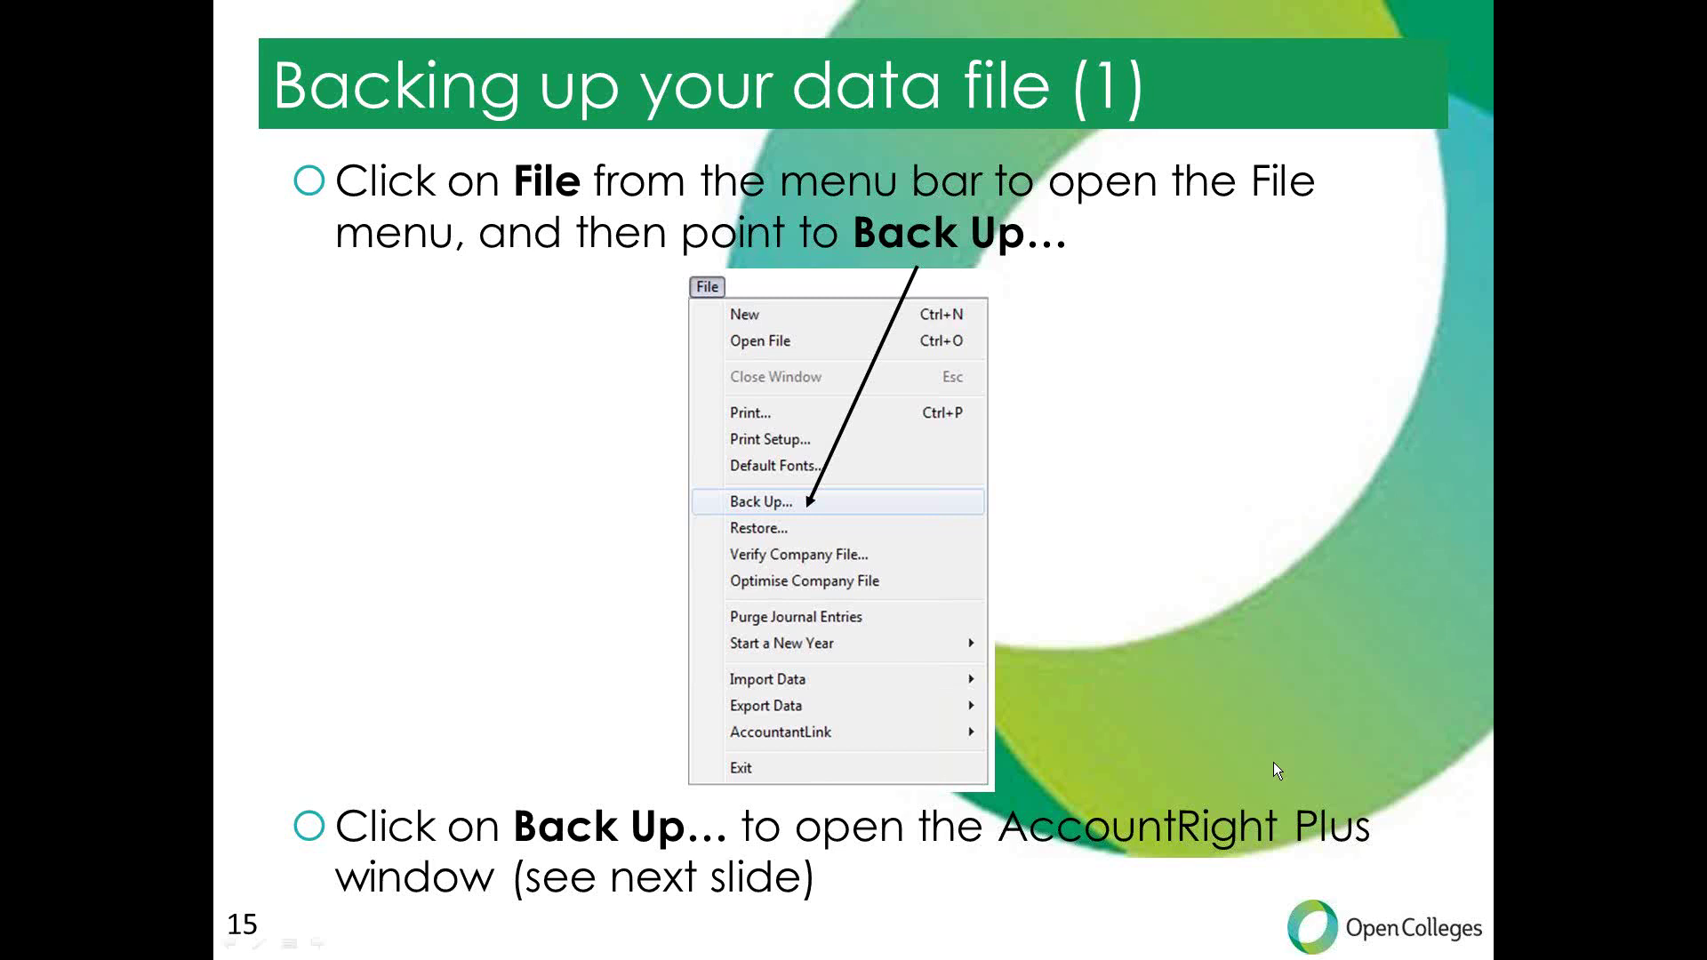
{"action": "key", "text": "alt+Tab"}
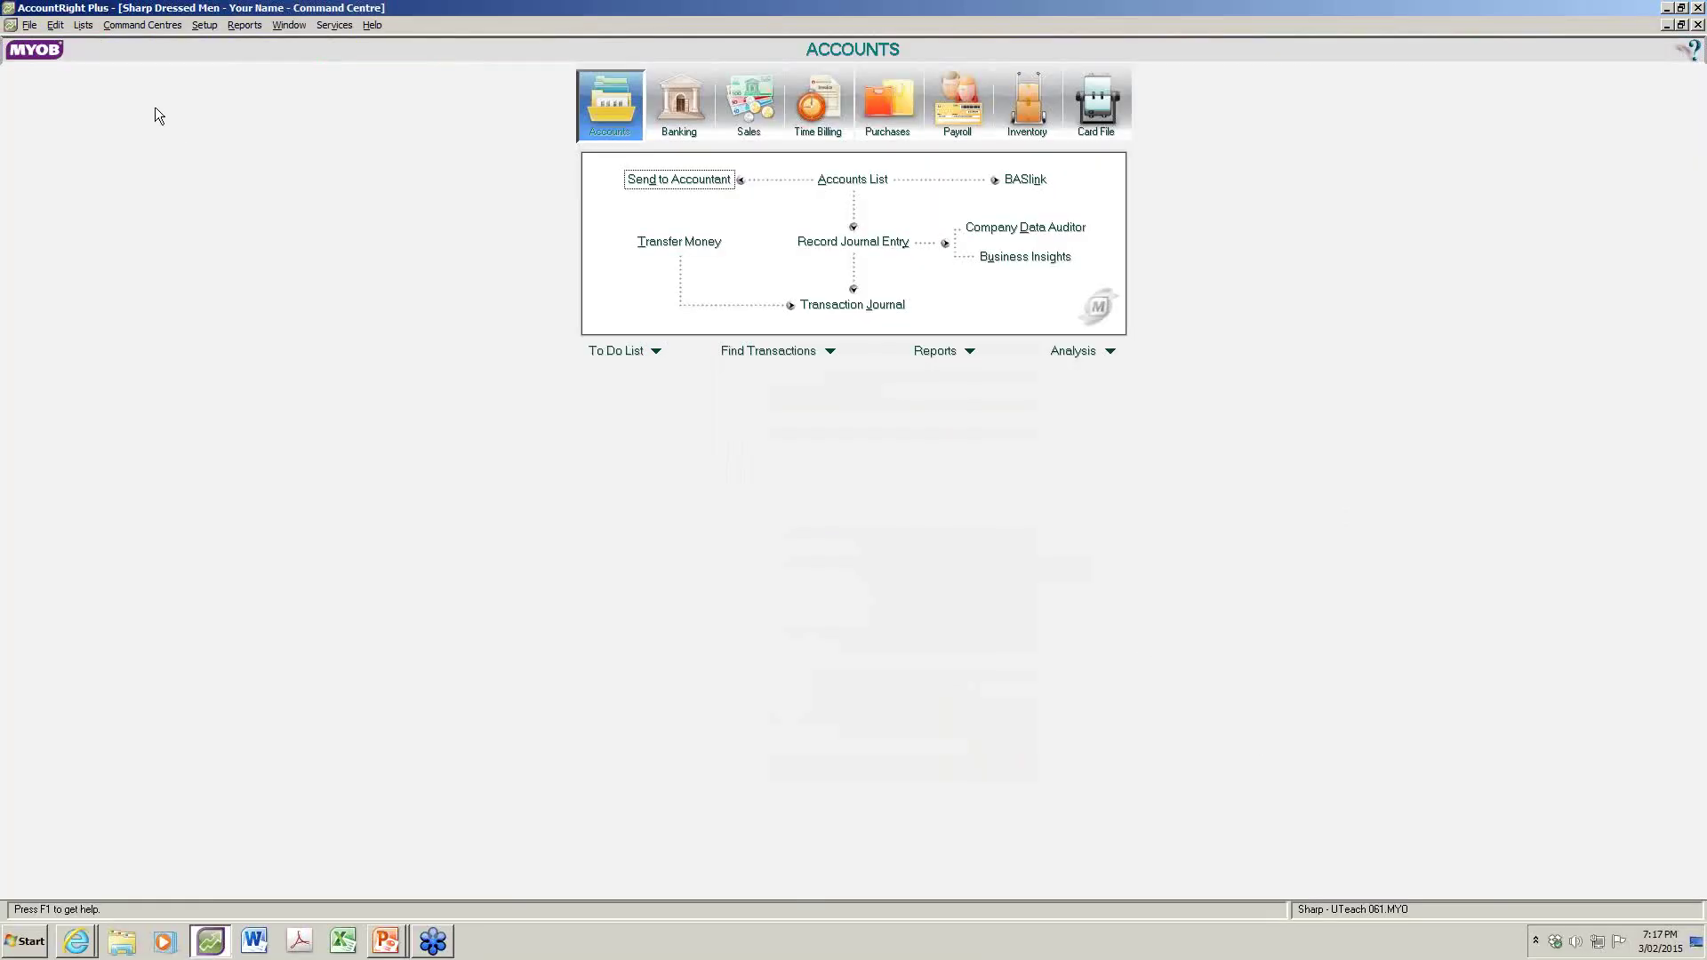
{"action": "left_click", "coordinate": [29, 26]}
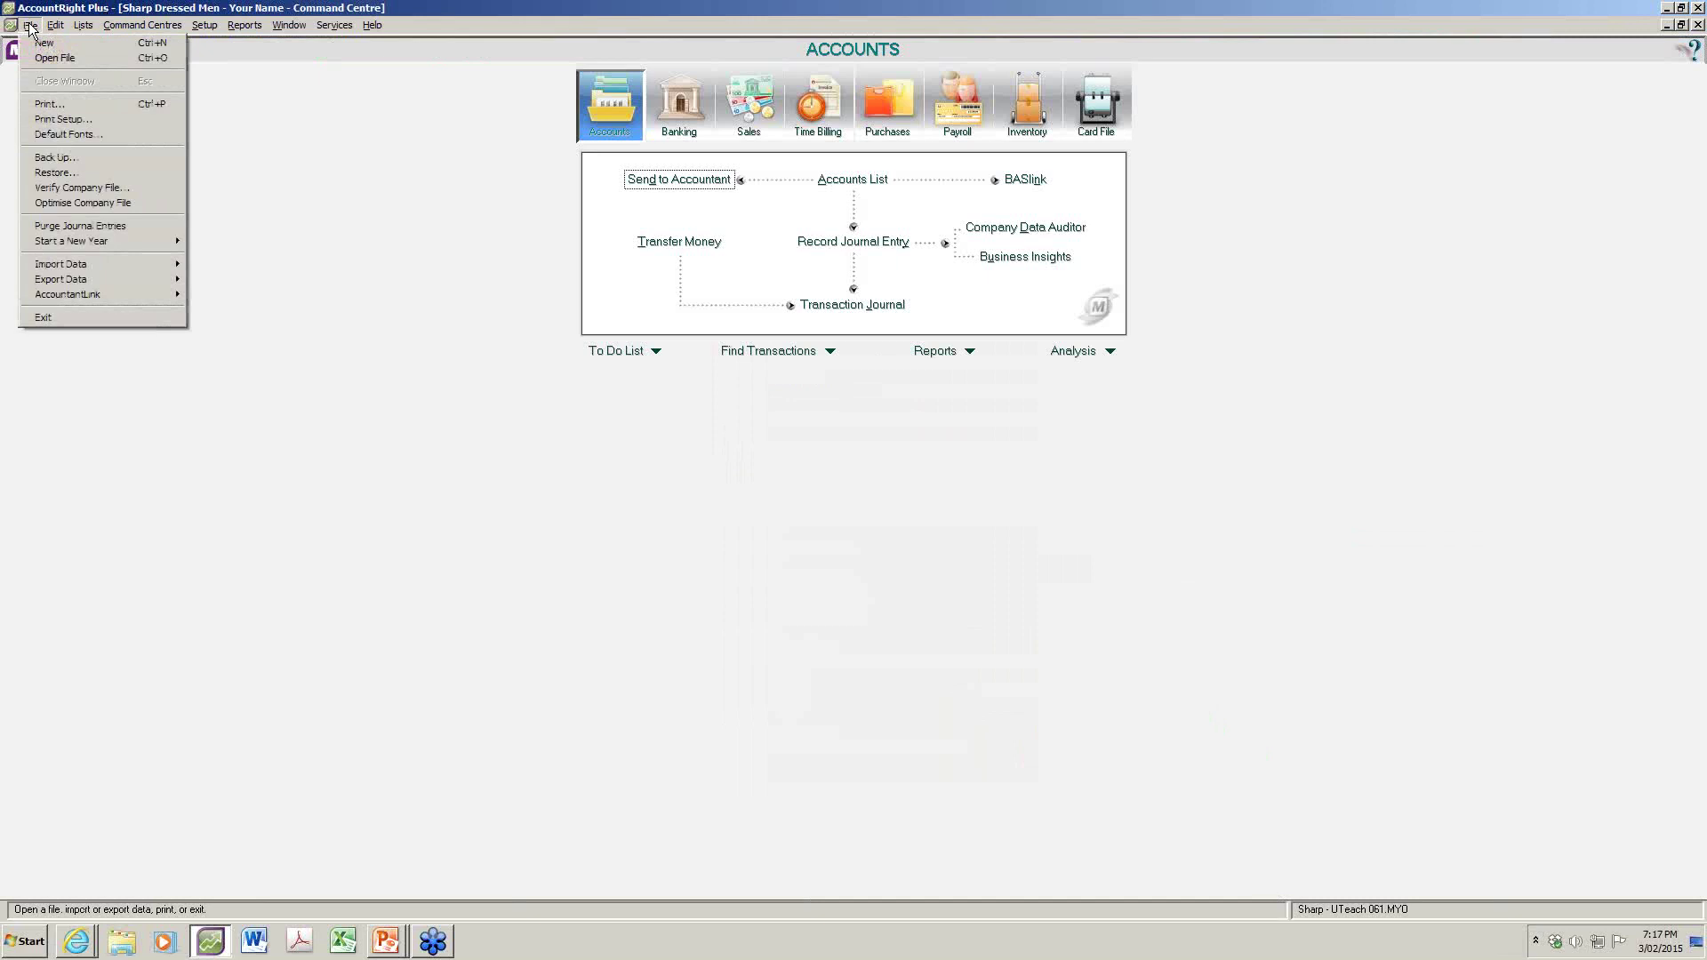
{"action": "left_click", "coordinate": [48, 55]}
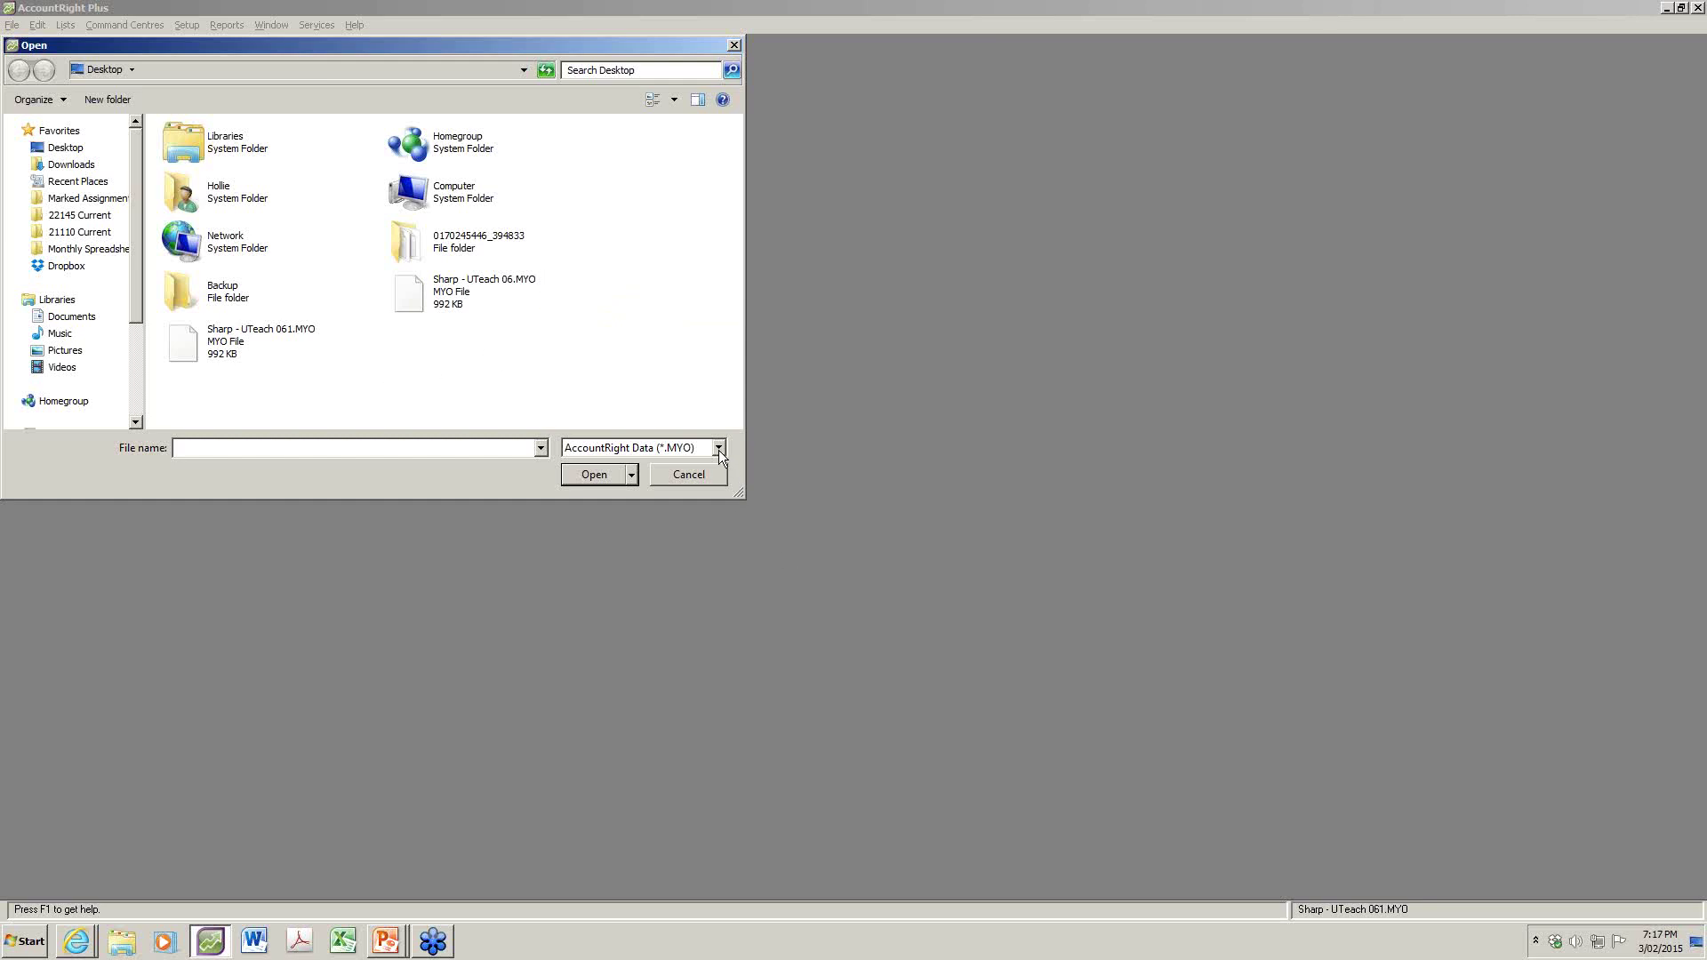
{"action": "left_click", "coordinate": [459, 245]}
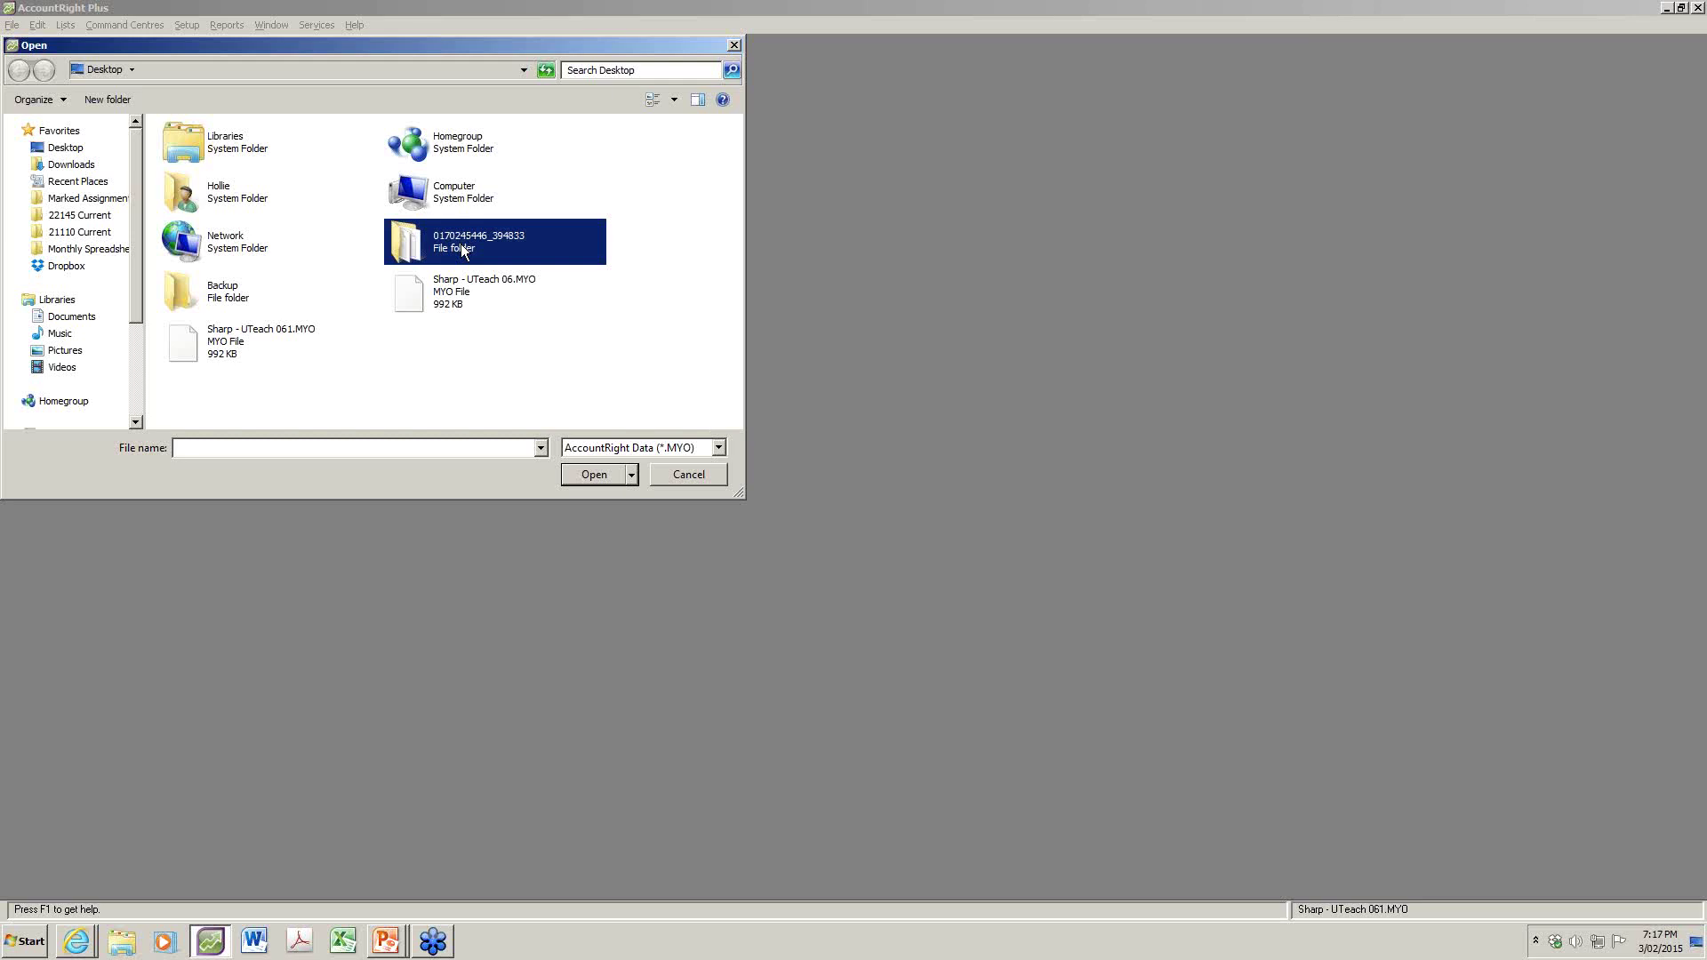
{"action": "left_click", "coordinate": [719, 449]}
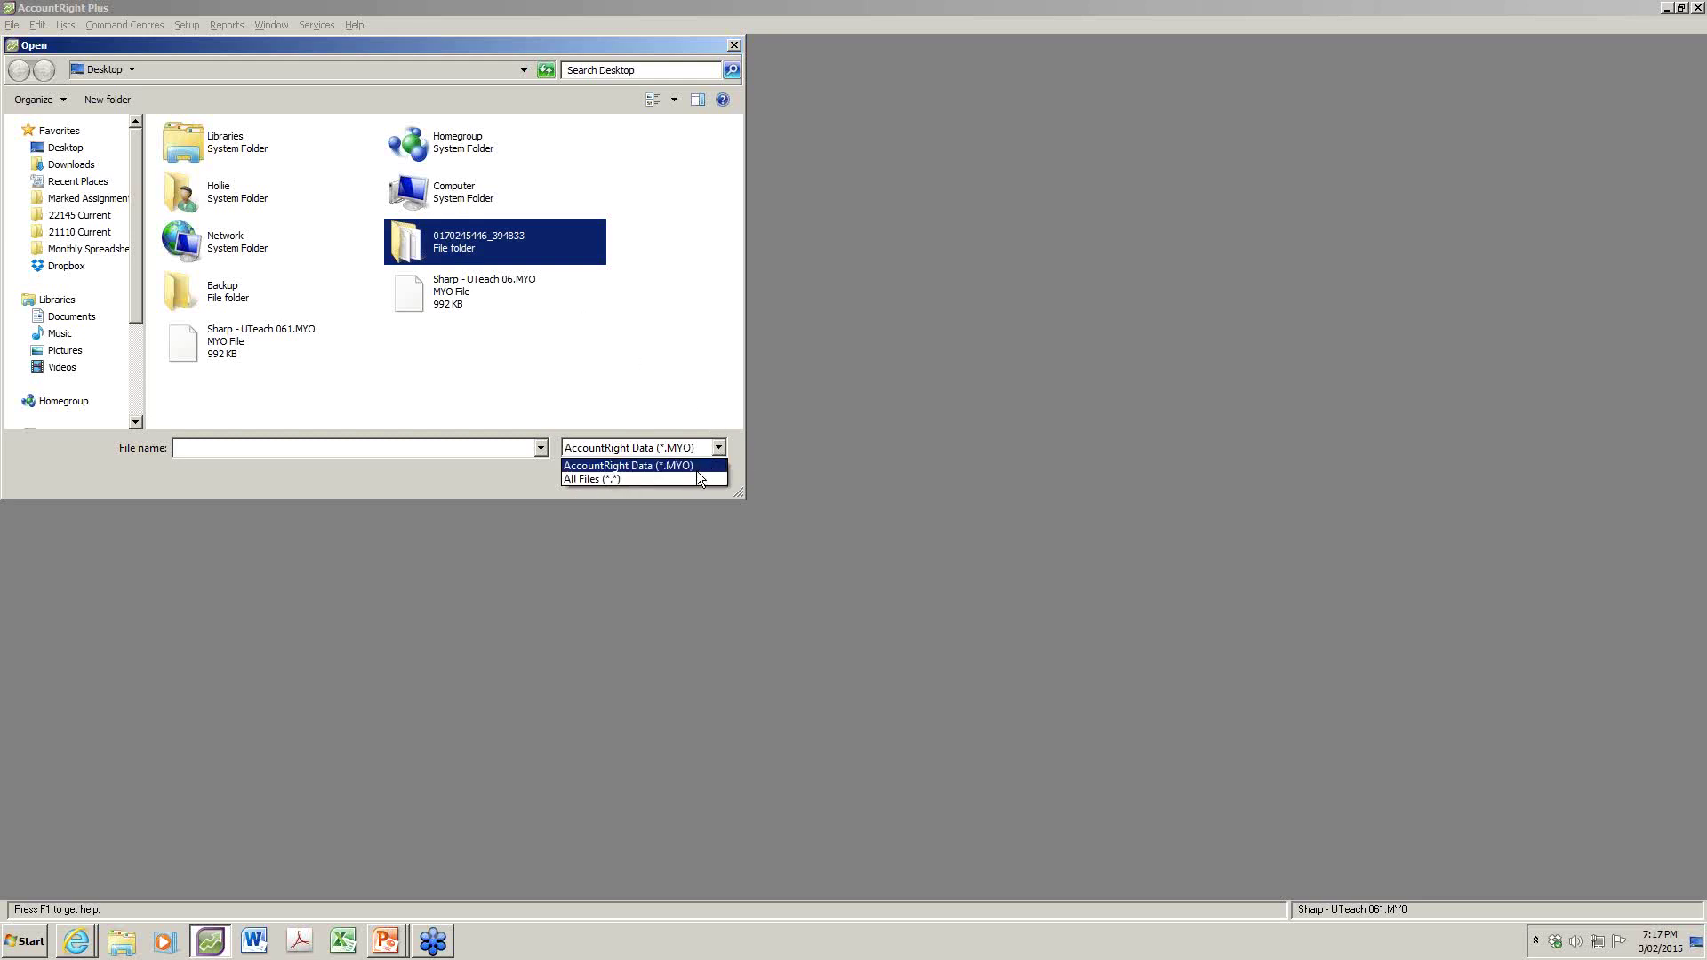
{"action": "left_click", "coordinate": [696, 478]}
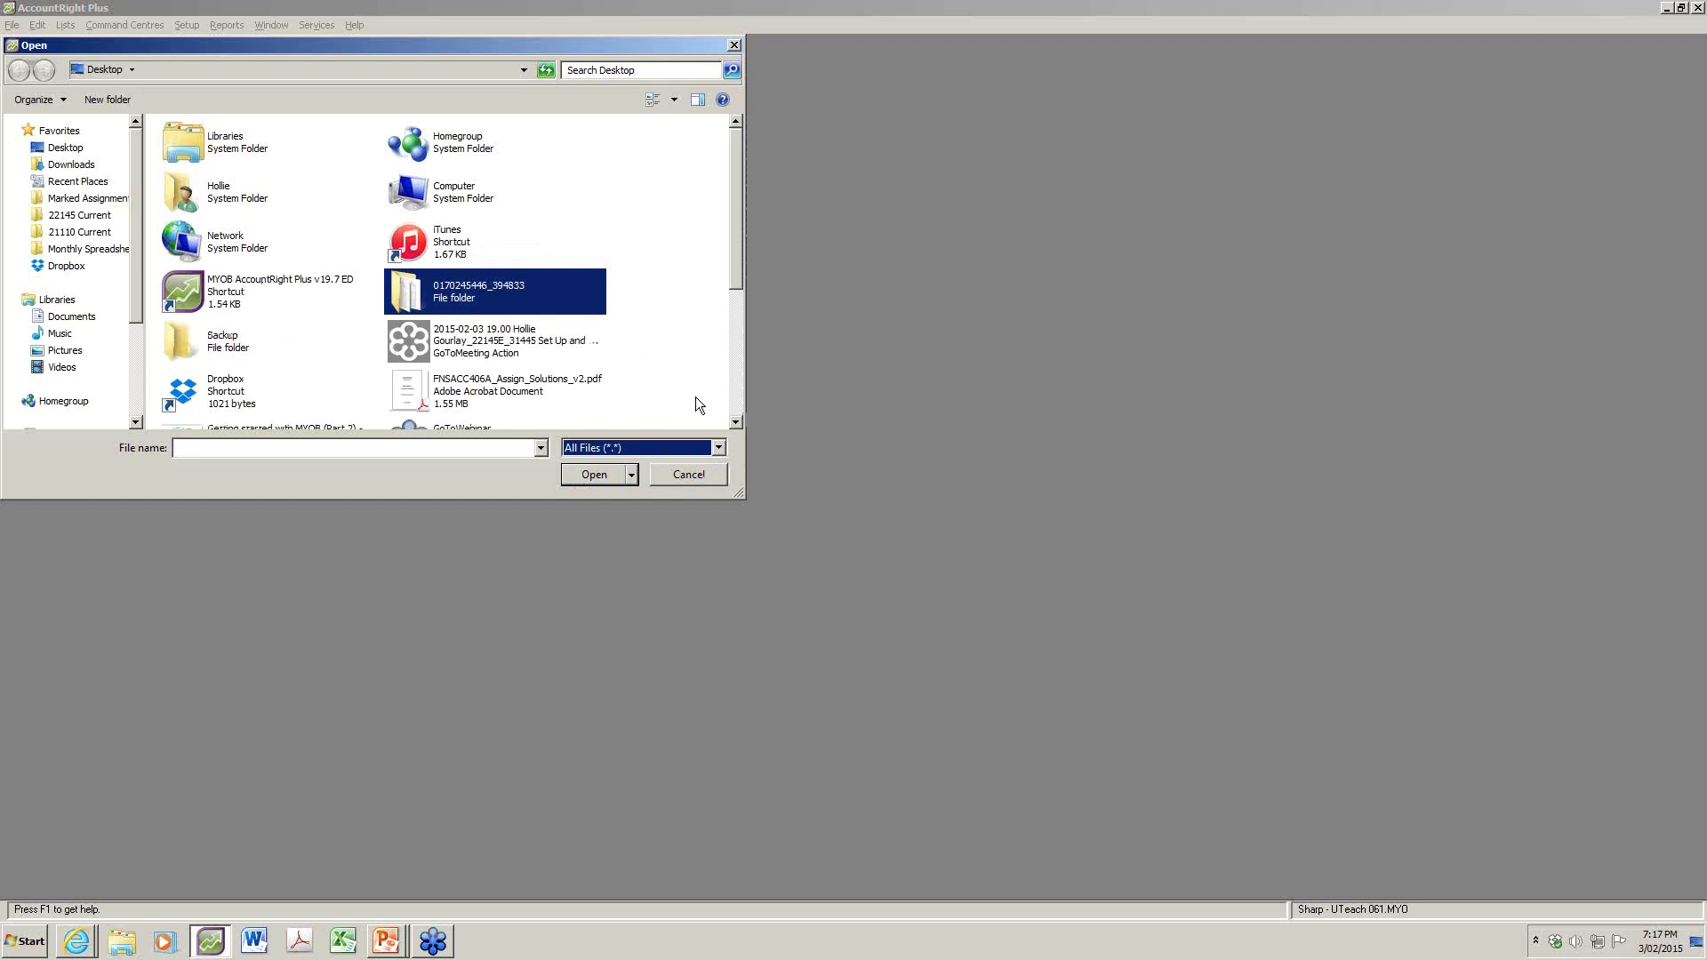
{"action": "left_click_drag", "start_coordinate": [733, 200], "coordinate": [777, 336]}
{"action": "left_click", "coordinate": [248, 405]}
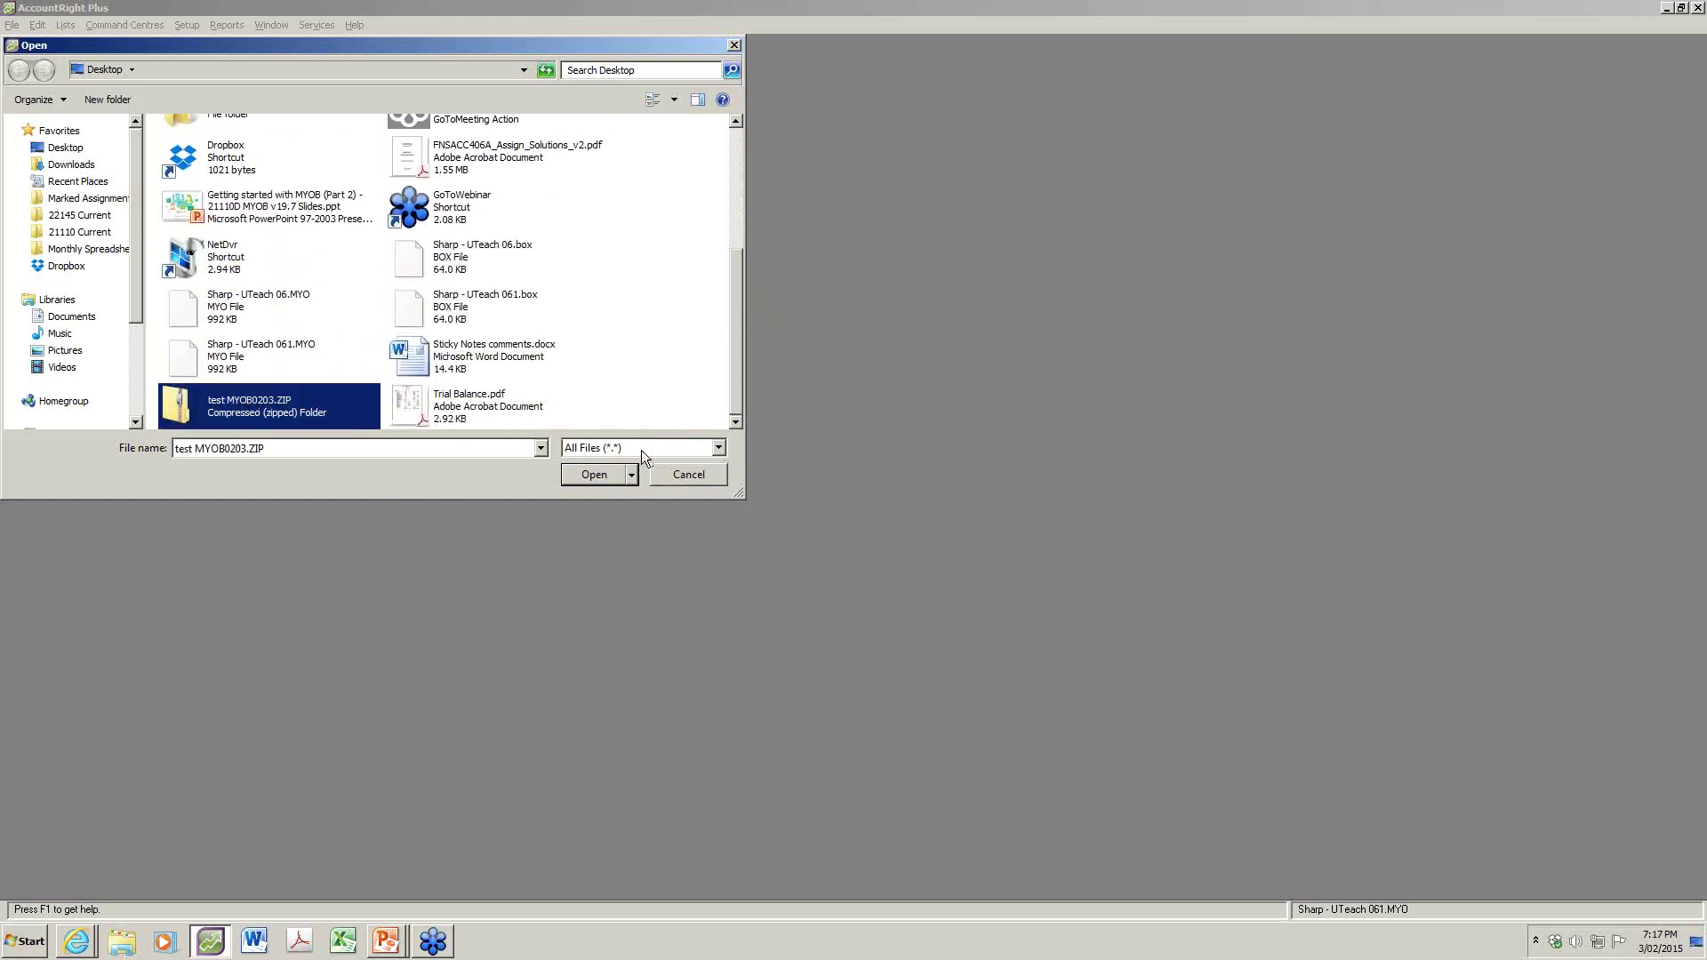
{"action": "left_click", "coordinate": [578, 478]}
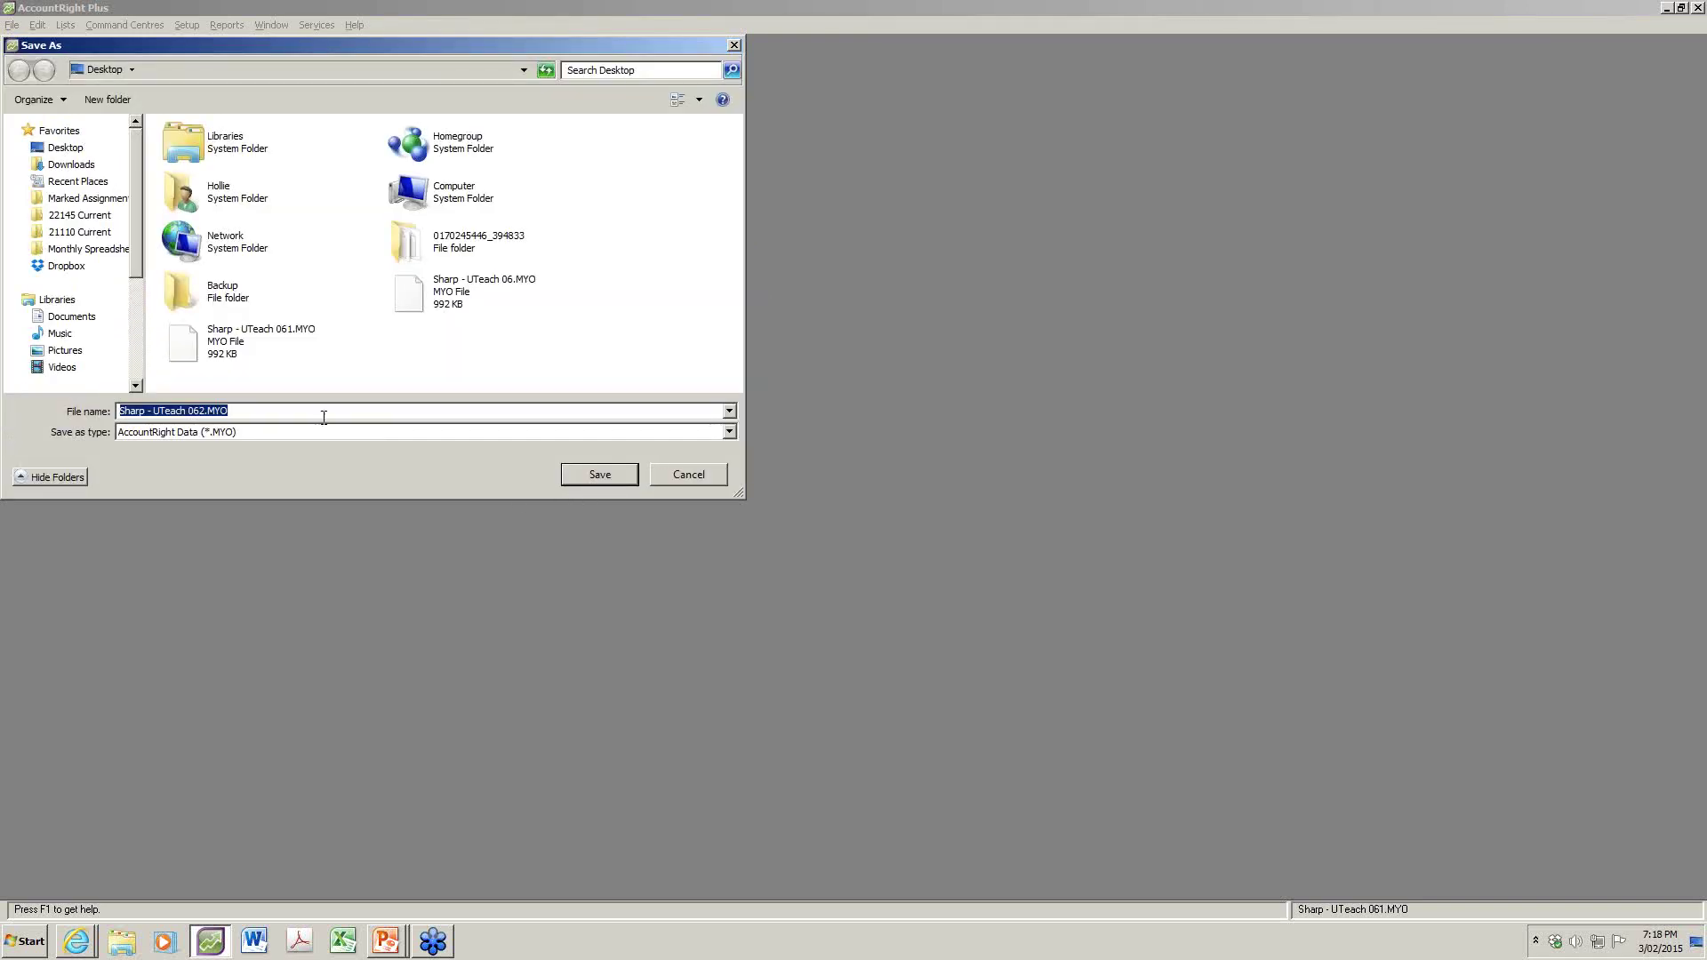
Save the company file from the backup on the Desktop as Sharp - UTeach 062.MYO and sign on with the password left blank
{"action": "left_click", "coordinate": [270, 410]}
{"action": "left_click", "coordinate": [588, 475]}
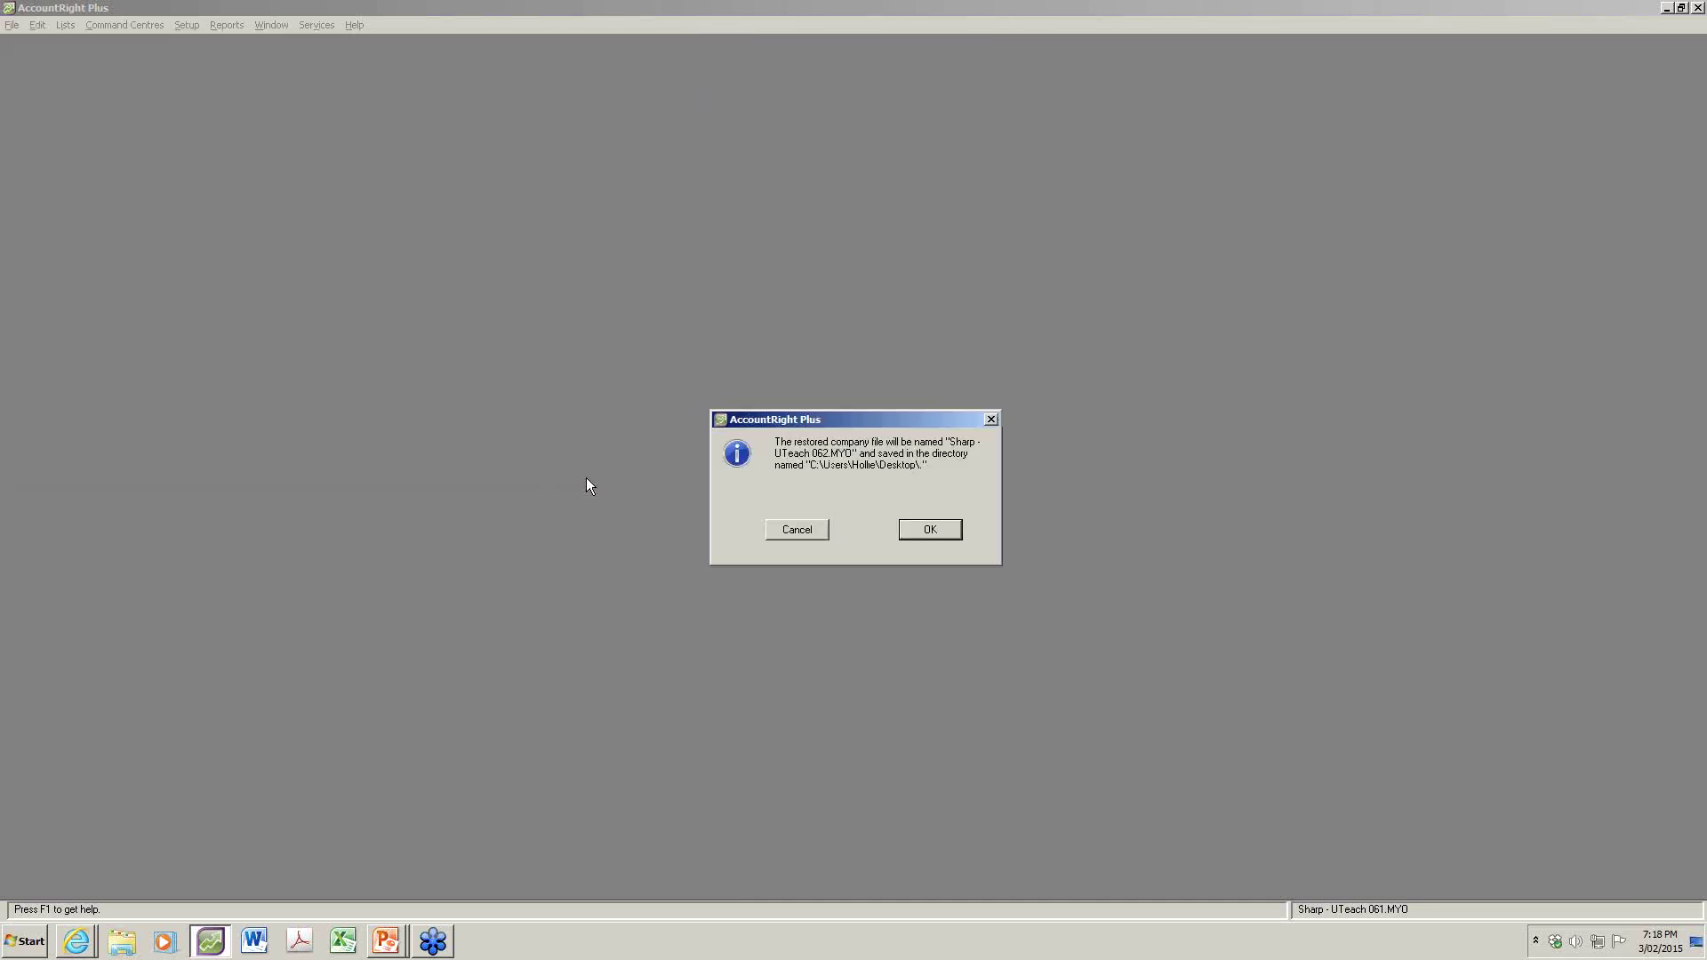
{"action": "left_click", "coordinate": [909, 531]}
{"action": "left_click", "coordinate": [959, 548]}
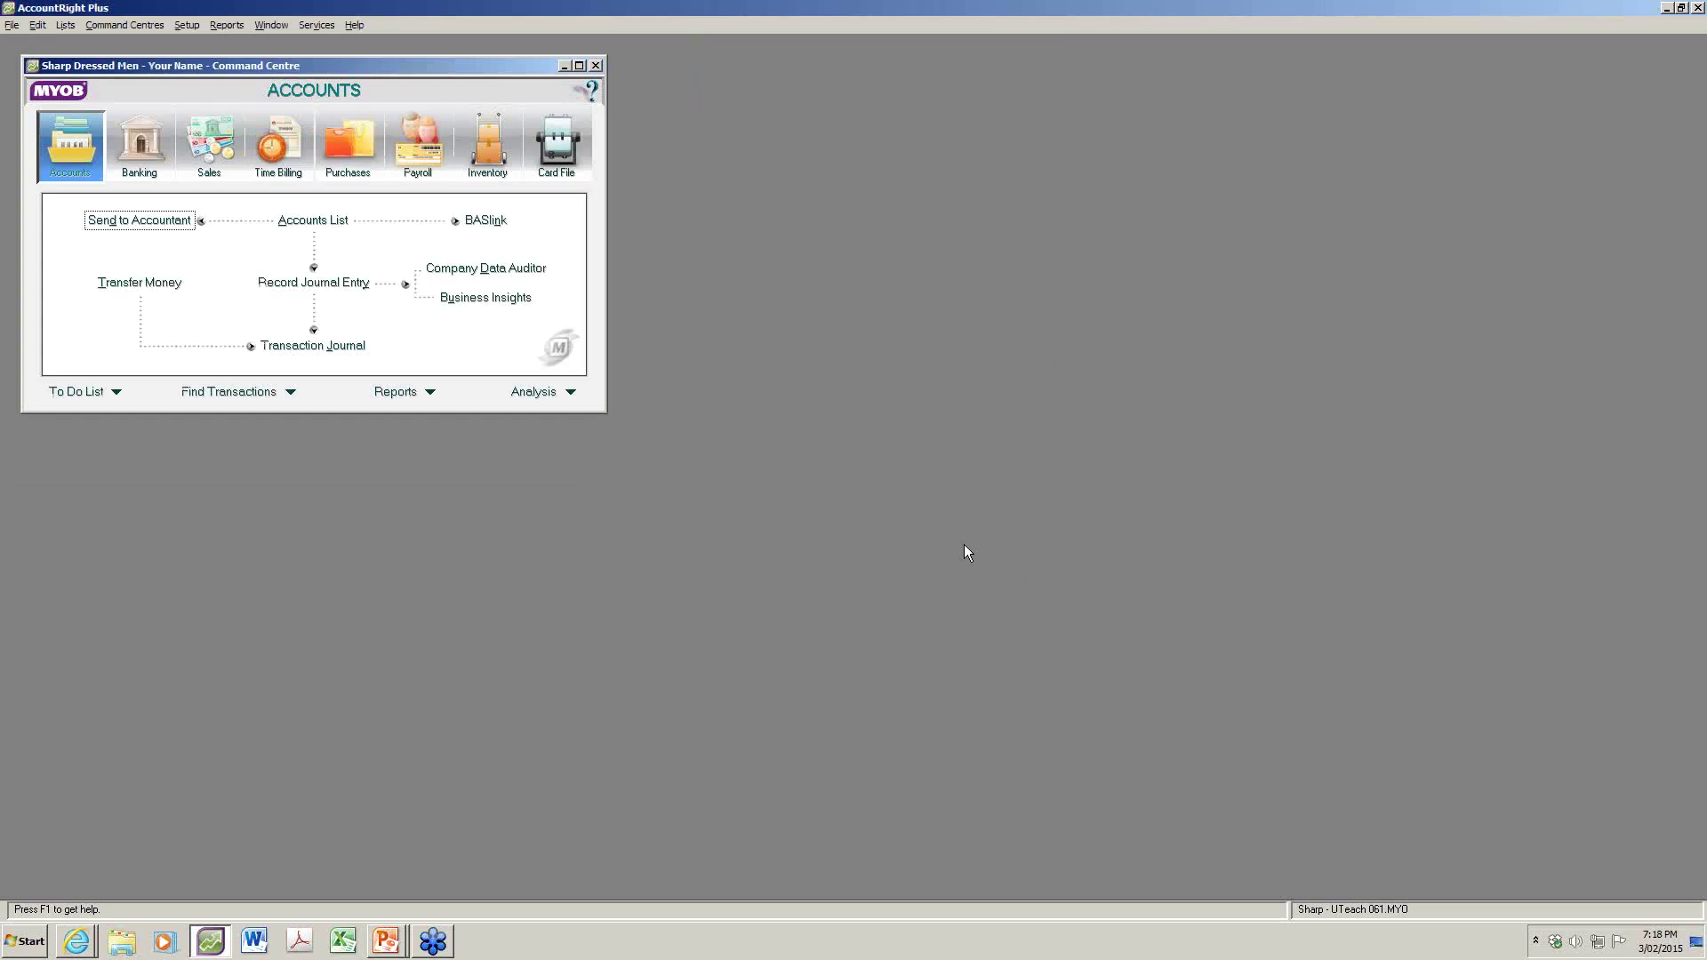
{"action": "left_click", "coordinate": [579, 64]}
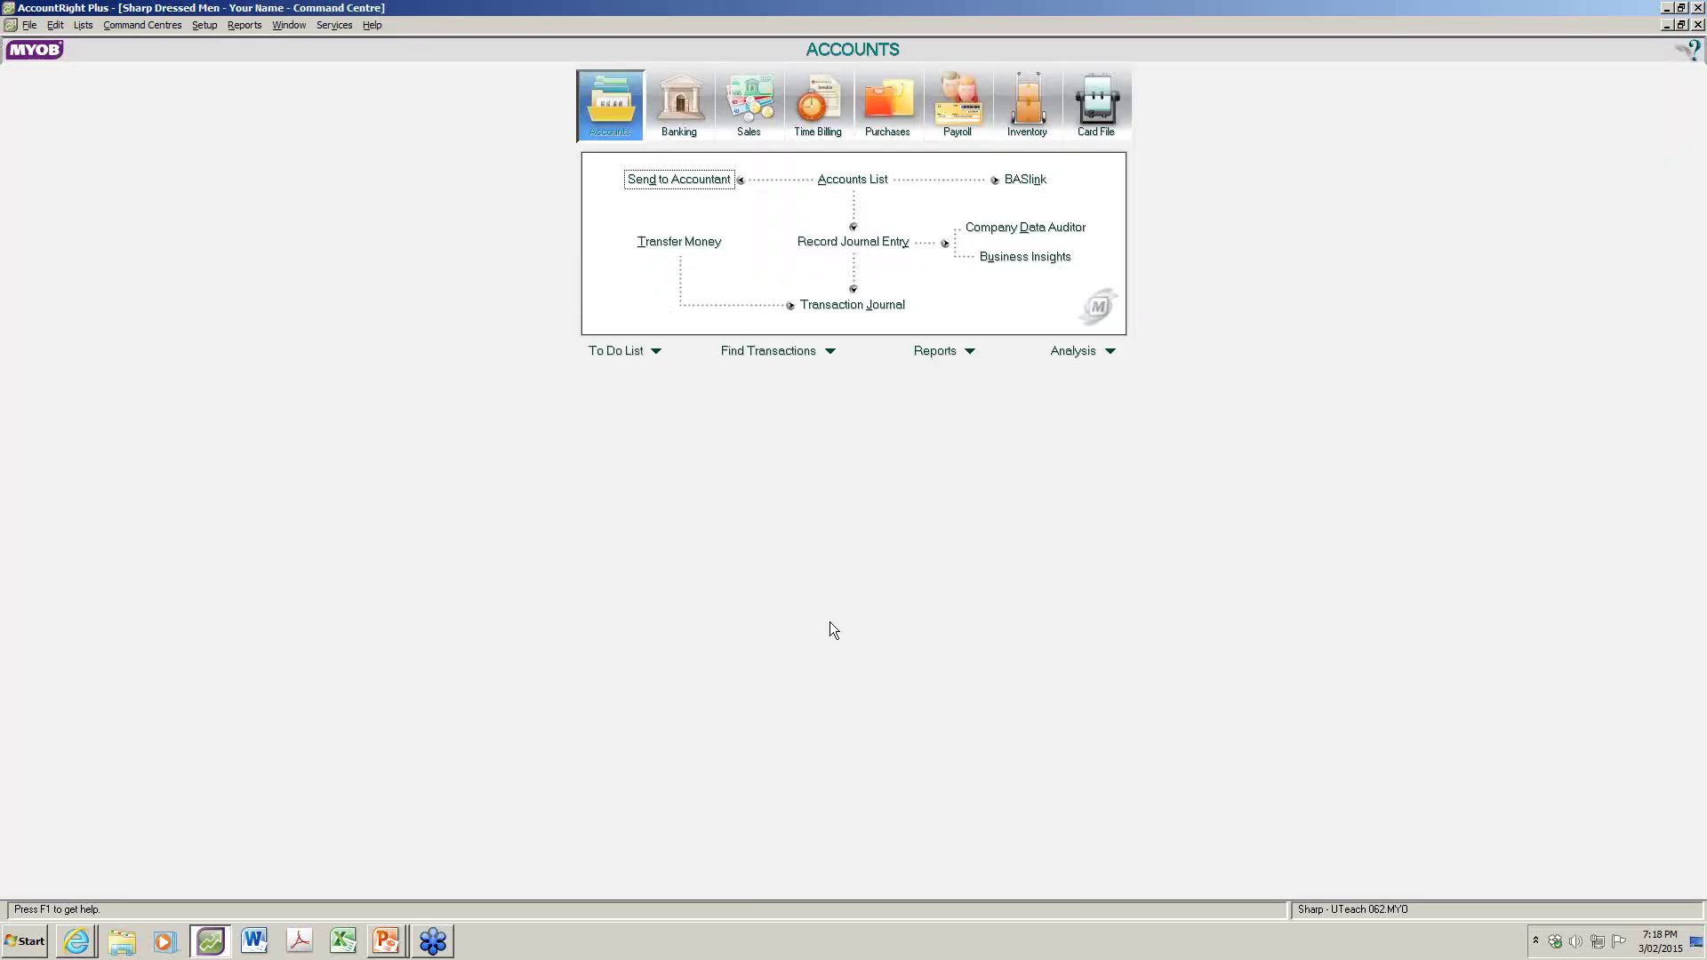
Switch to the presentation and go through the slides on backing up the data file and opening the backup data file
{"action": "key", "text": "alt+Tab"}
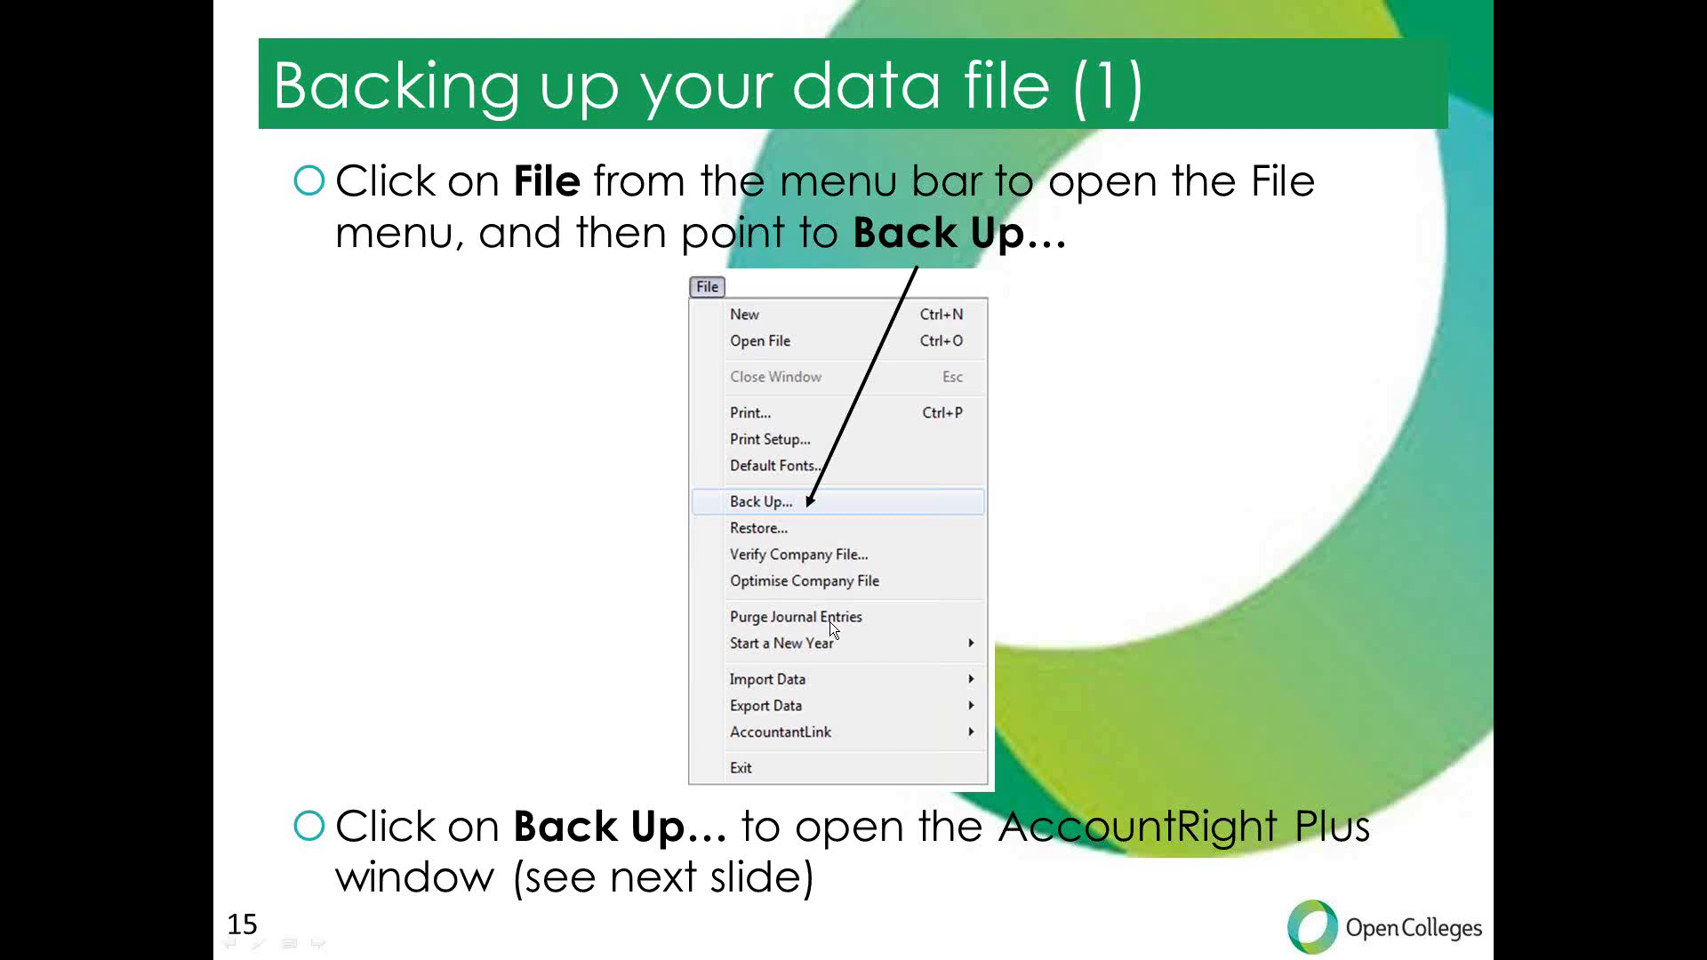
{"action": "left_click", "coordinate": [1039, 659]}
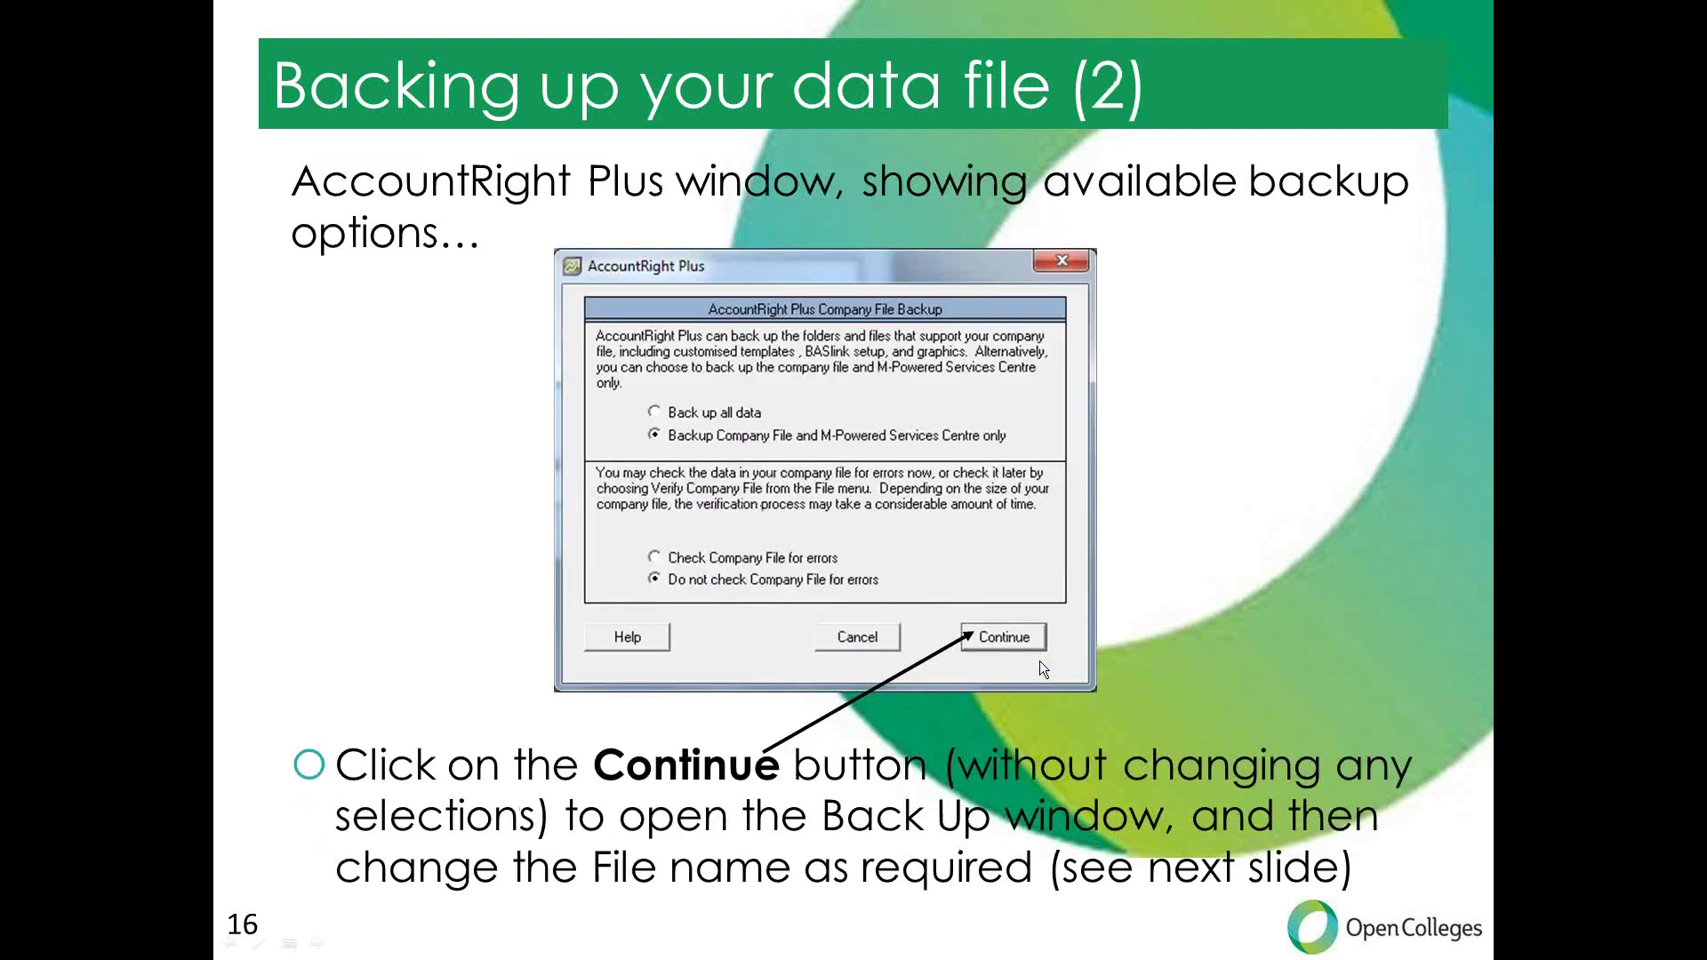
{"action": "left_click", "coordinate": [1164, 667]}
{"action": "left_click", "coordinate": [1167, 673]}
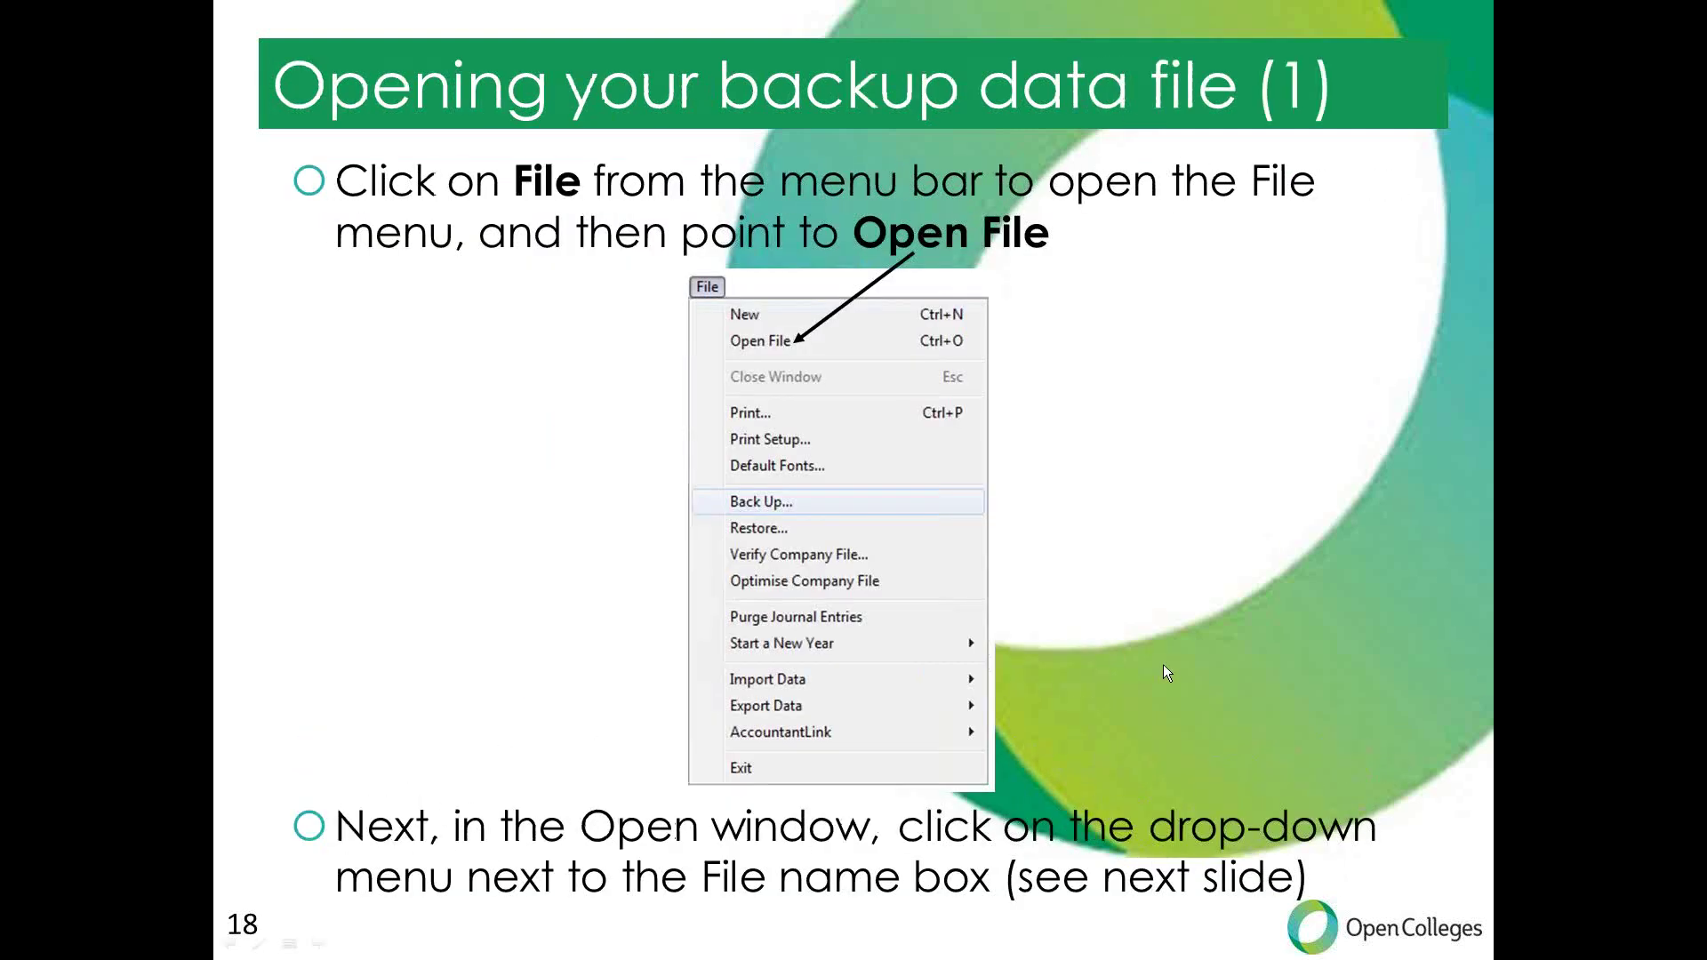
{"action": "left_click", "coordinate": [1166, 673]}
{"action": "key", "text": "Right"}
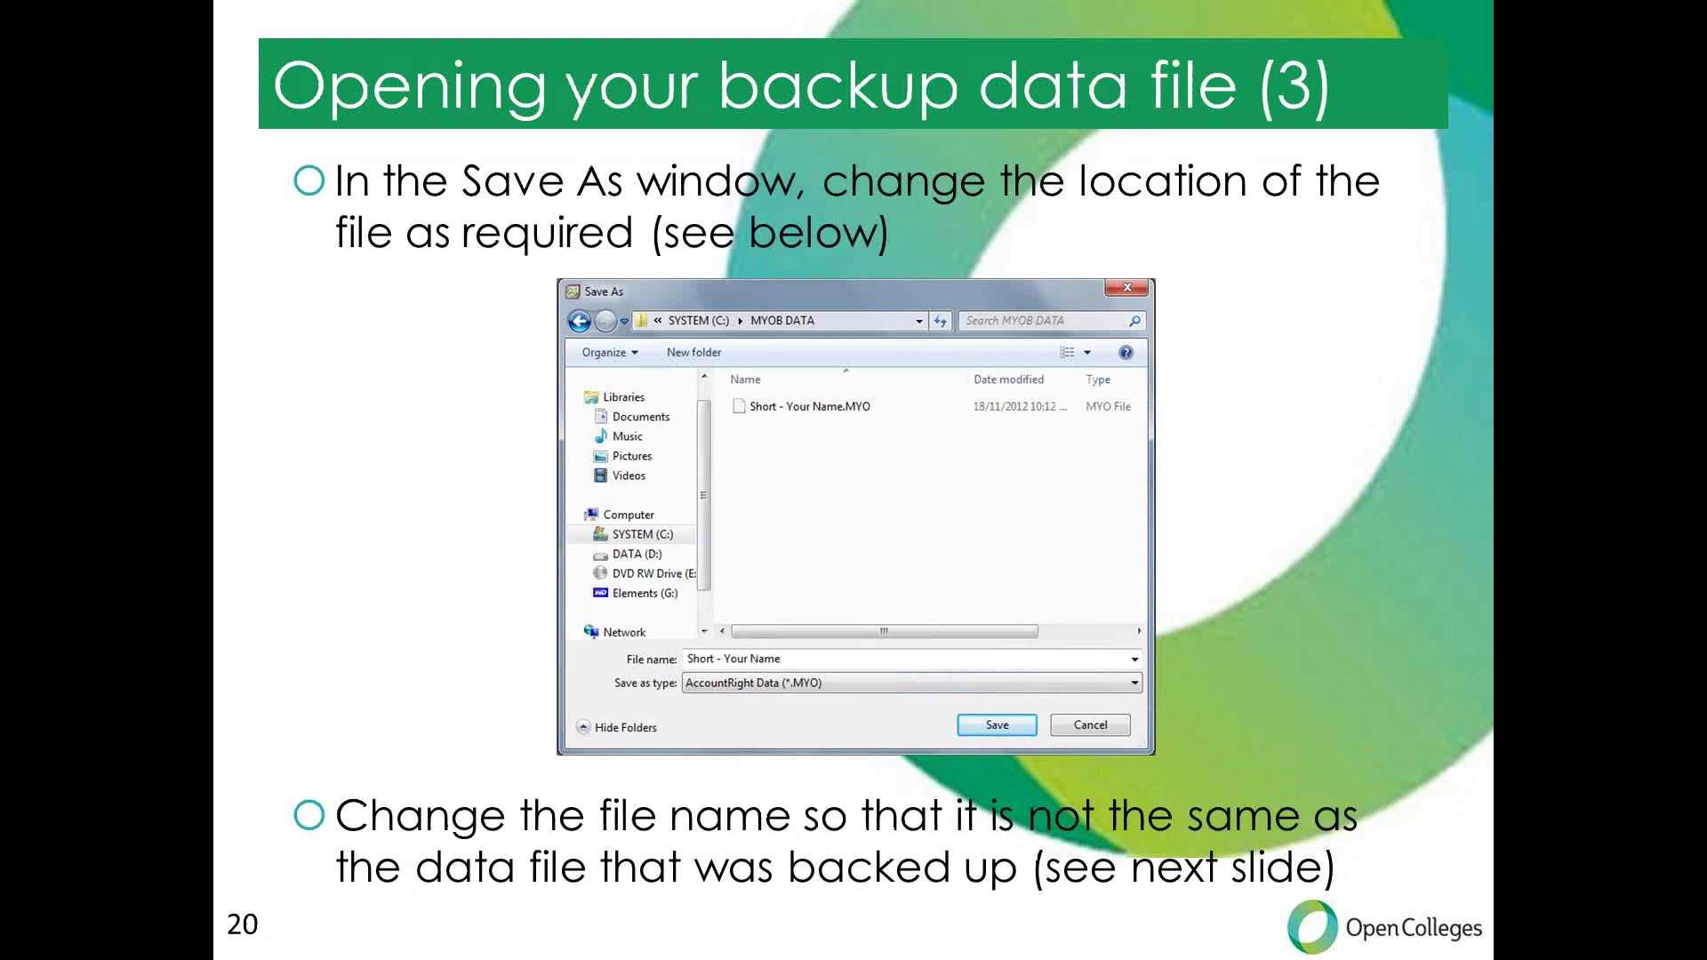
{"action": "key", "text": "Right"}
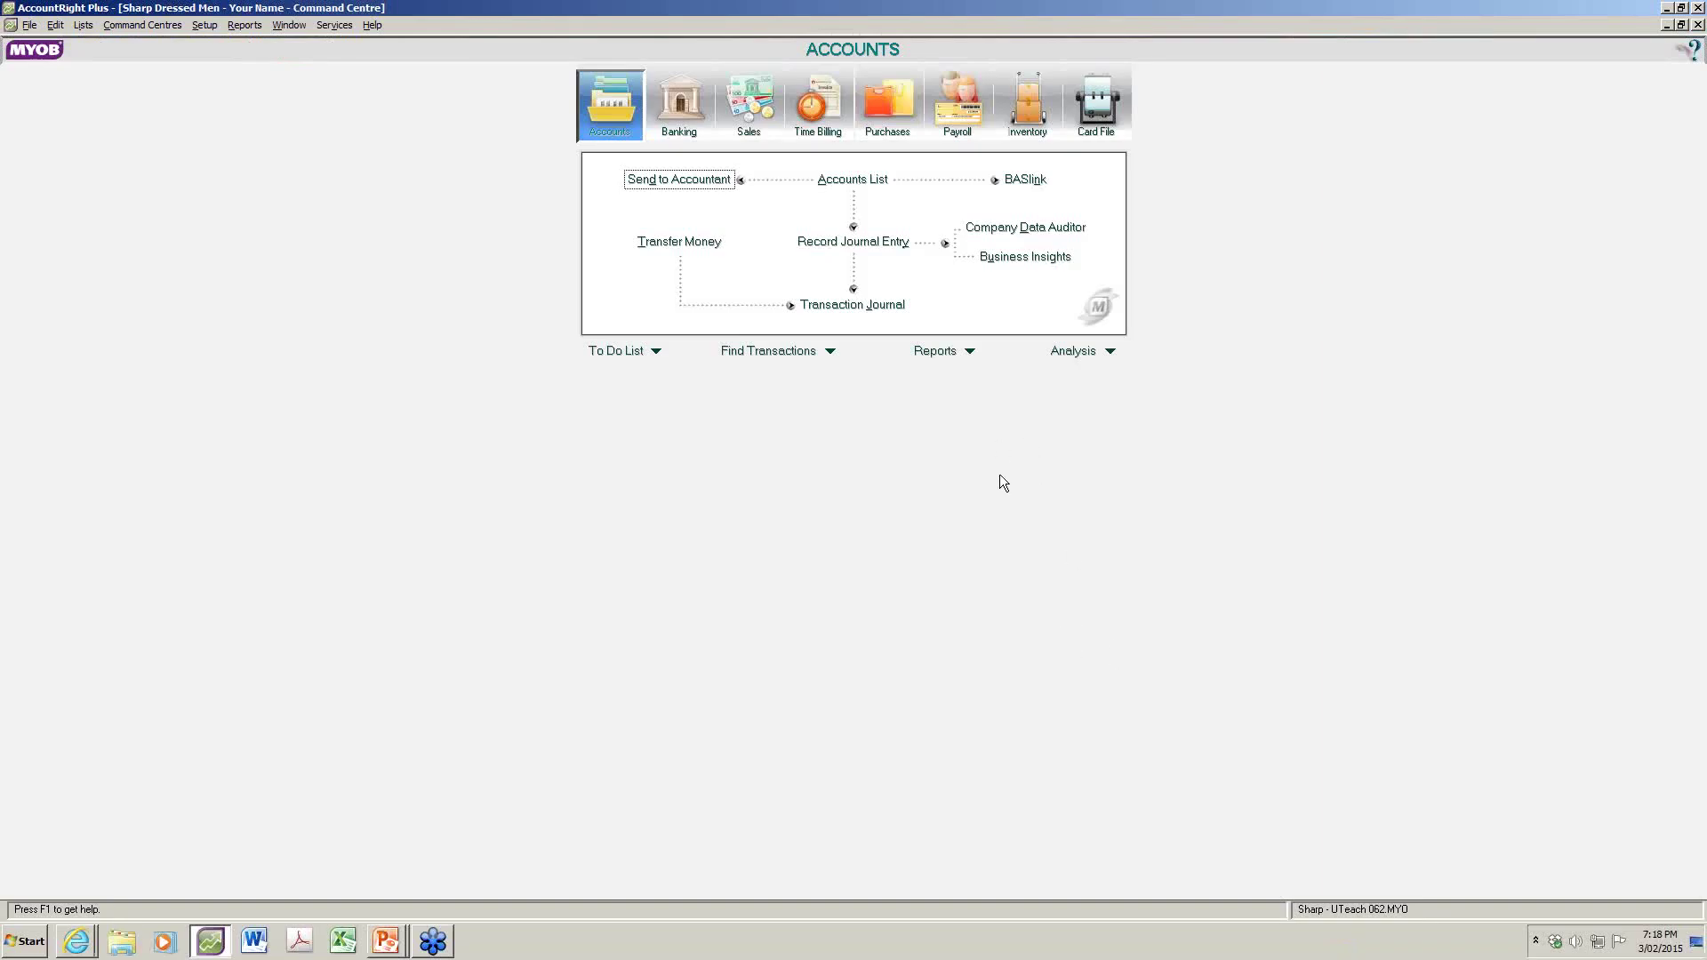
Open the Accounts List and look through all accounts, including the asset accounts on their own
{"action": "left_click", "coordinate": [868, 183]}
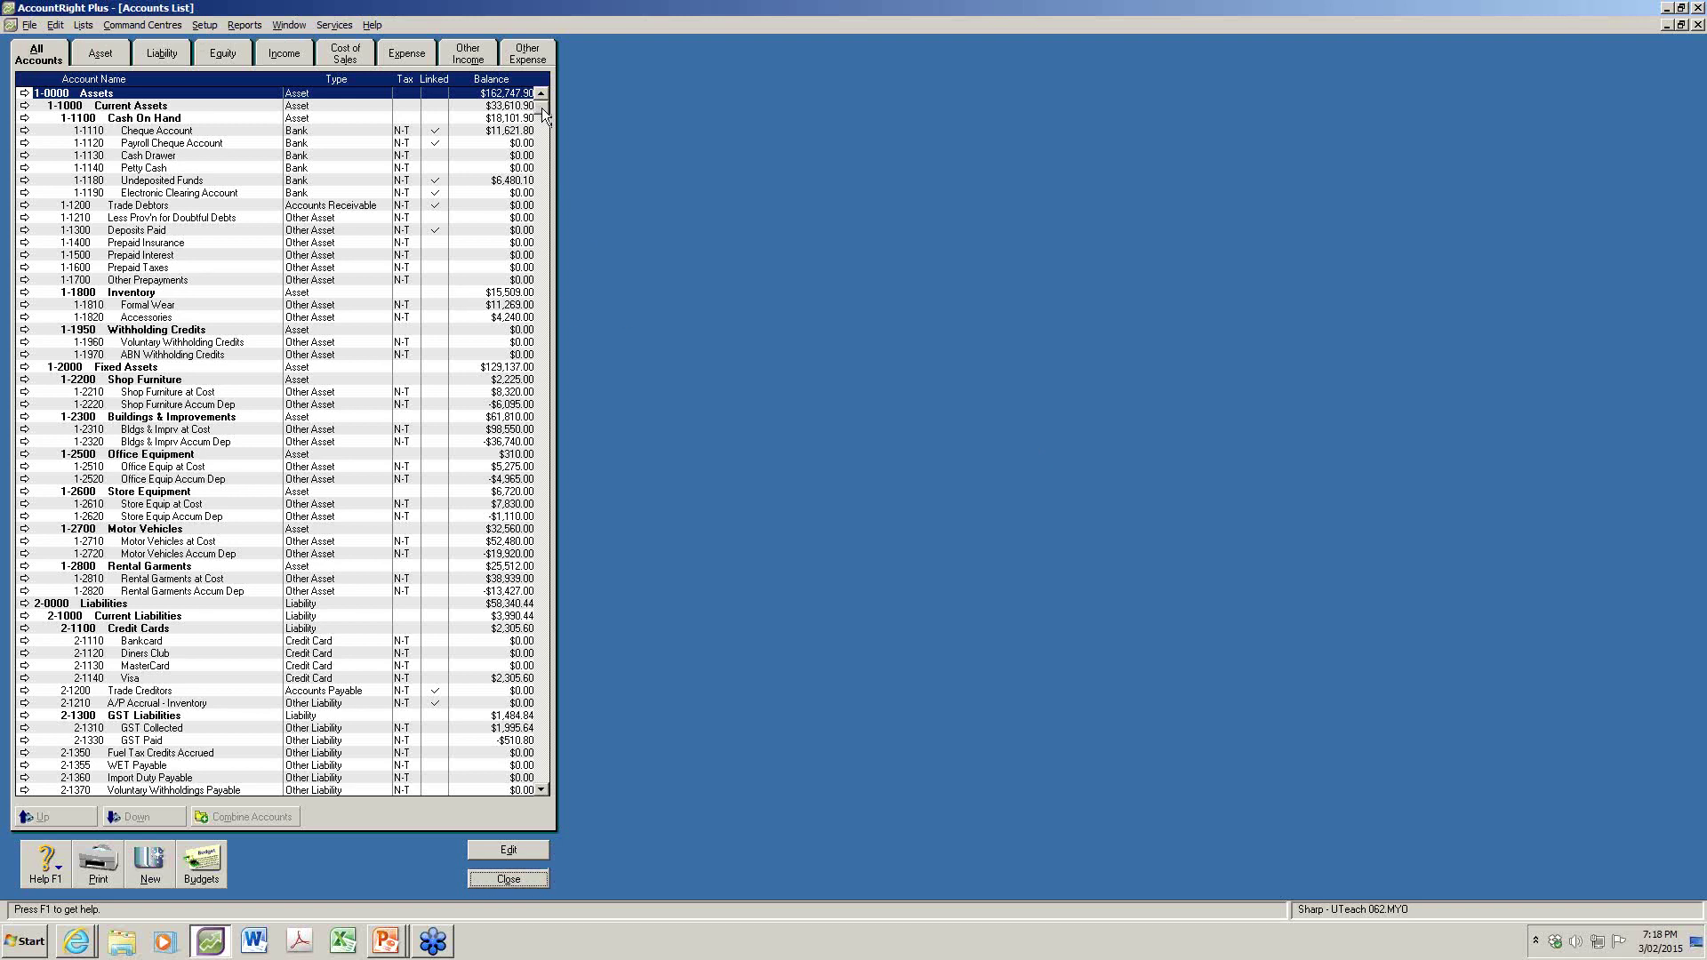
{"action": "left_click_drag", "start_coordinate": [544, 111], "coordinate": [649, 480]}
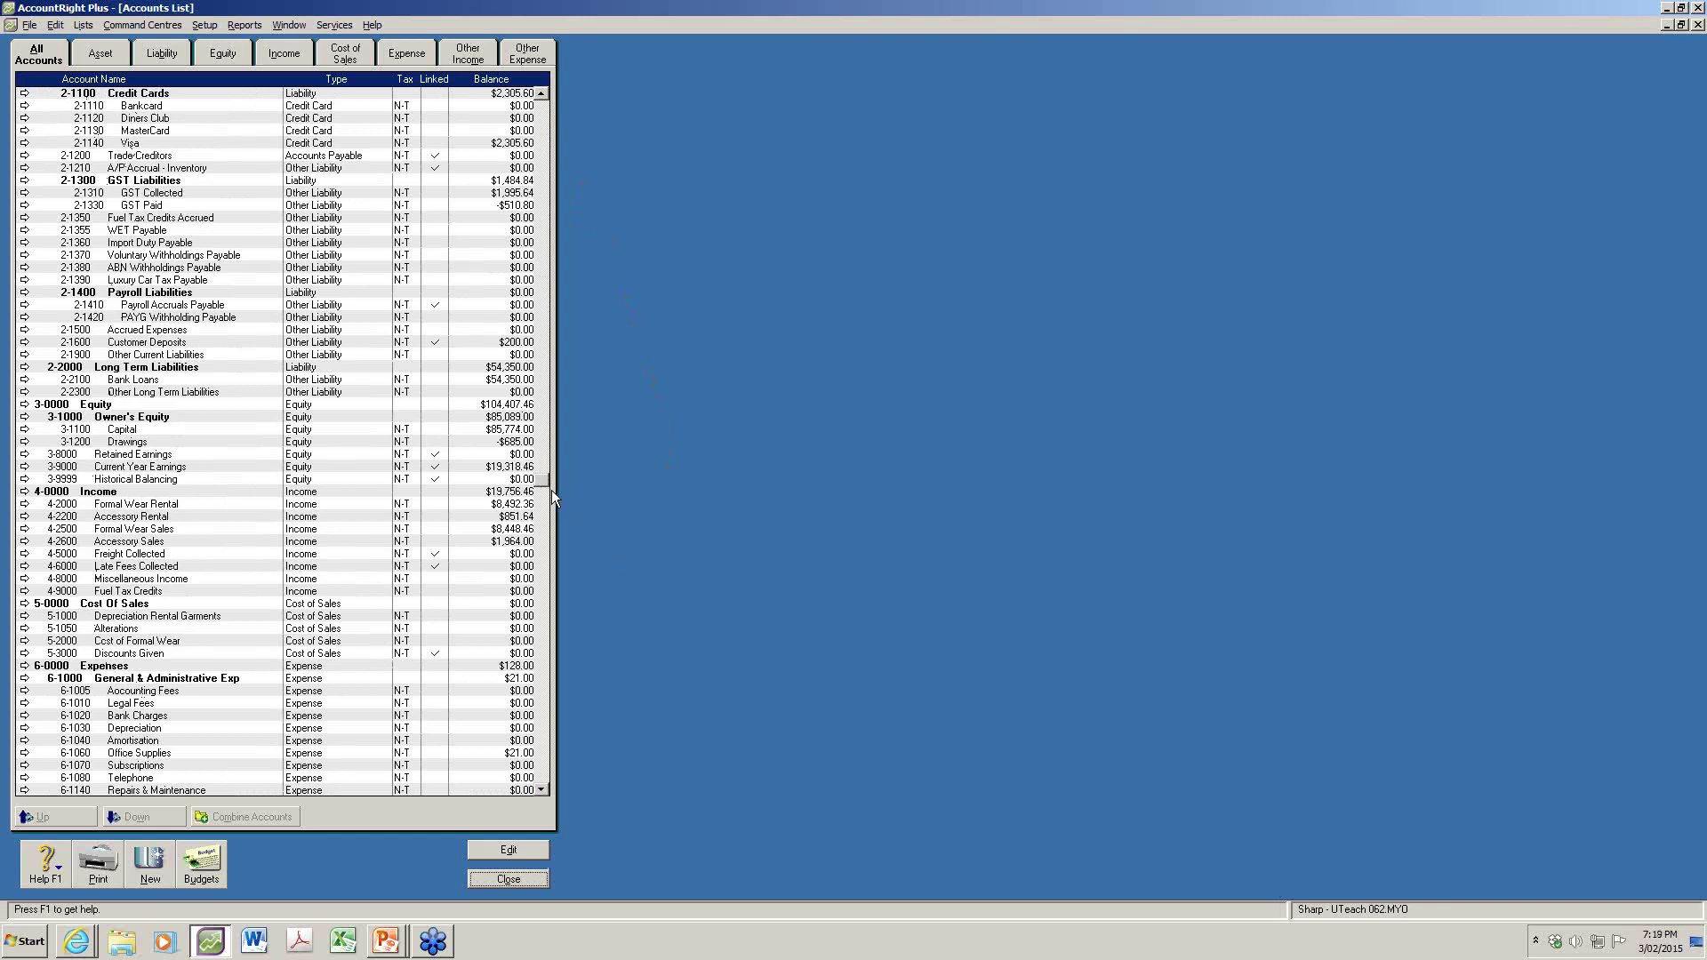
{"action": "left_click_drag", "start_coordinate": [543, 484], "coordinate": [541, 103]}
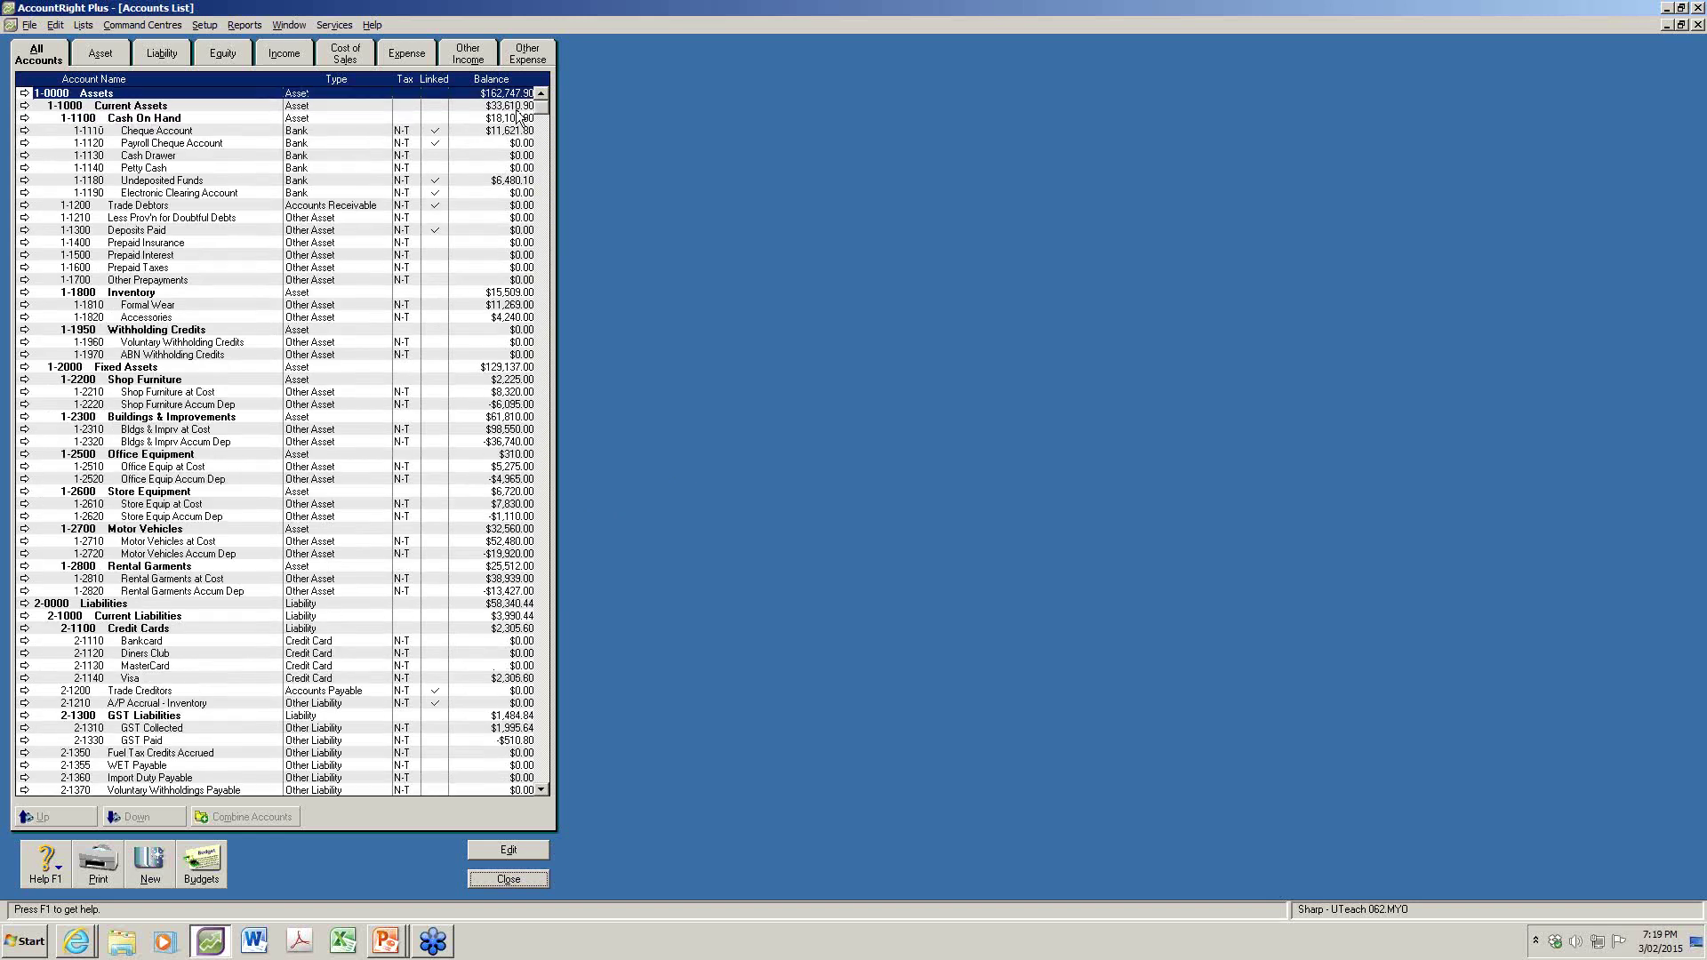
{"action": "left_click", "coordinate": [102, 53]}
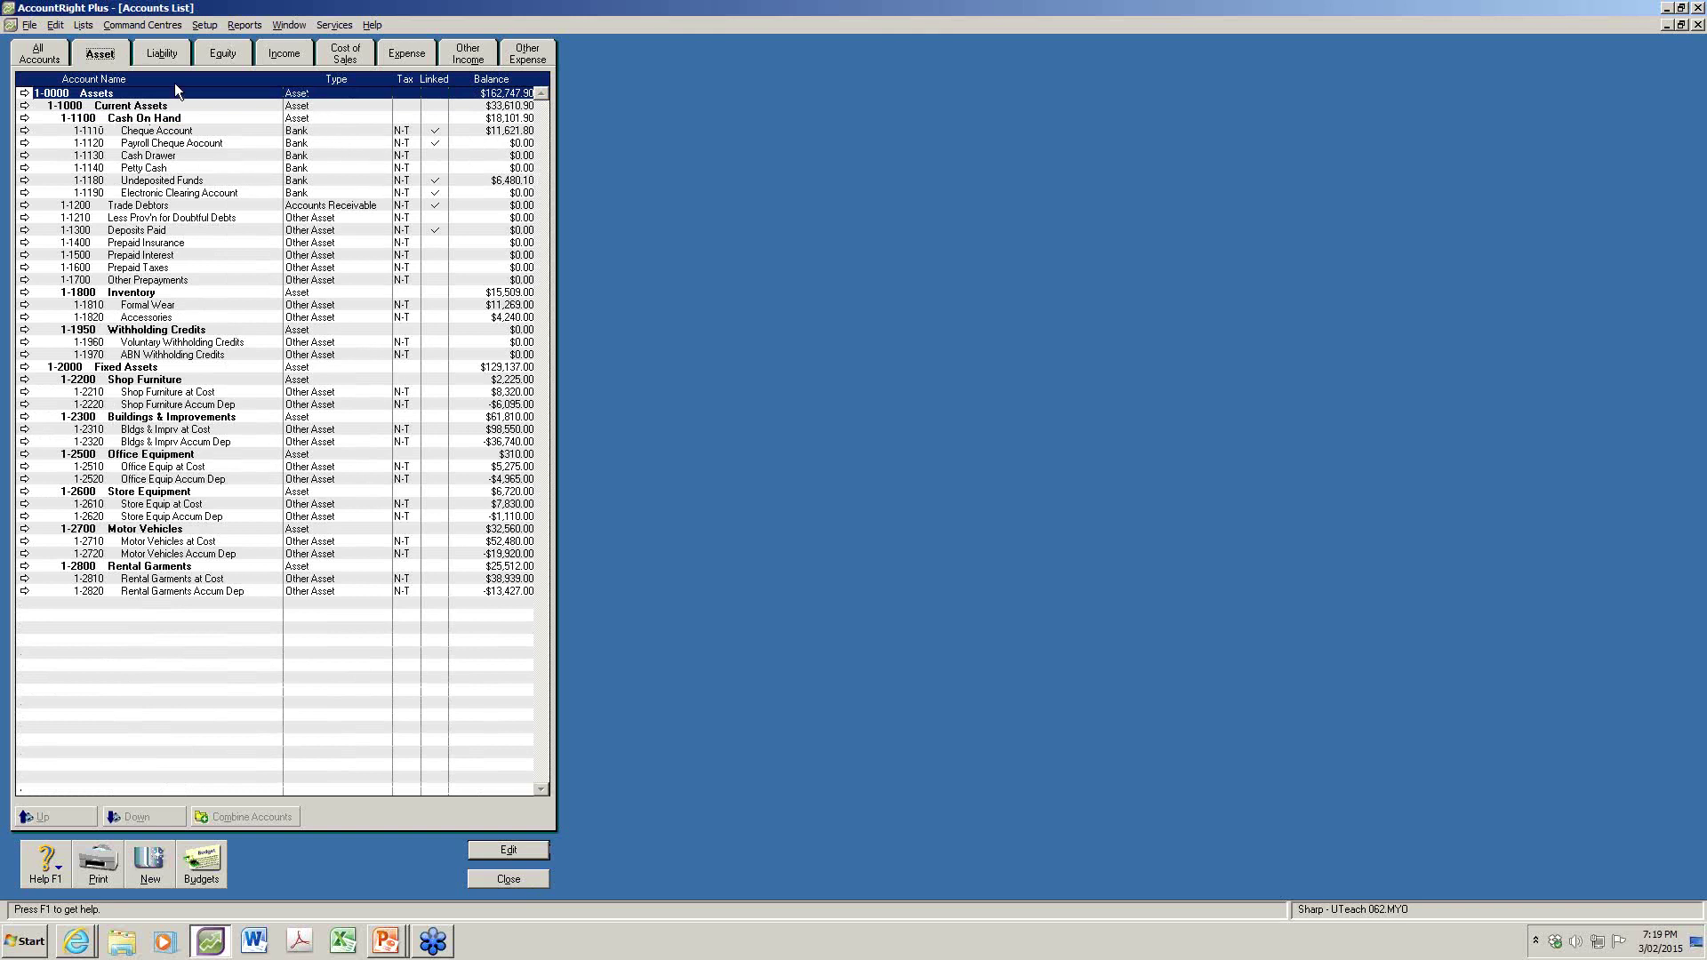
Rename the expense account 6-1020 Bank Charges as Bank Fees
{"action": "left_click", "coordinate": [407, 55]}
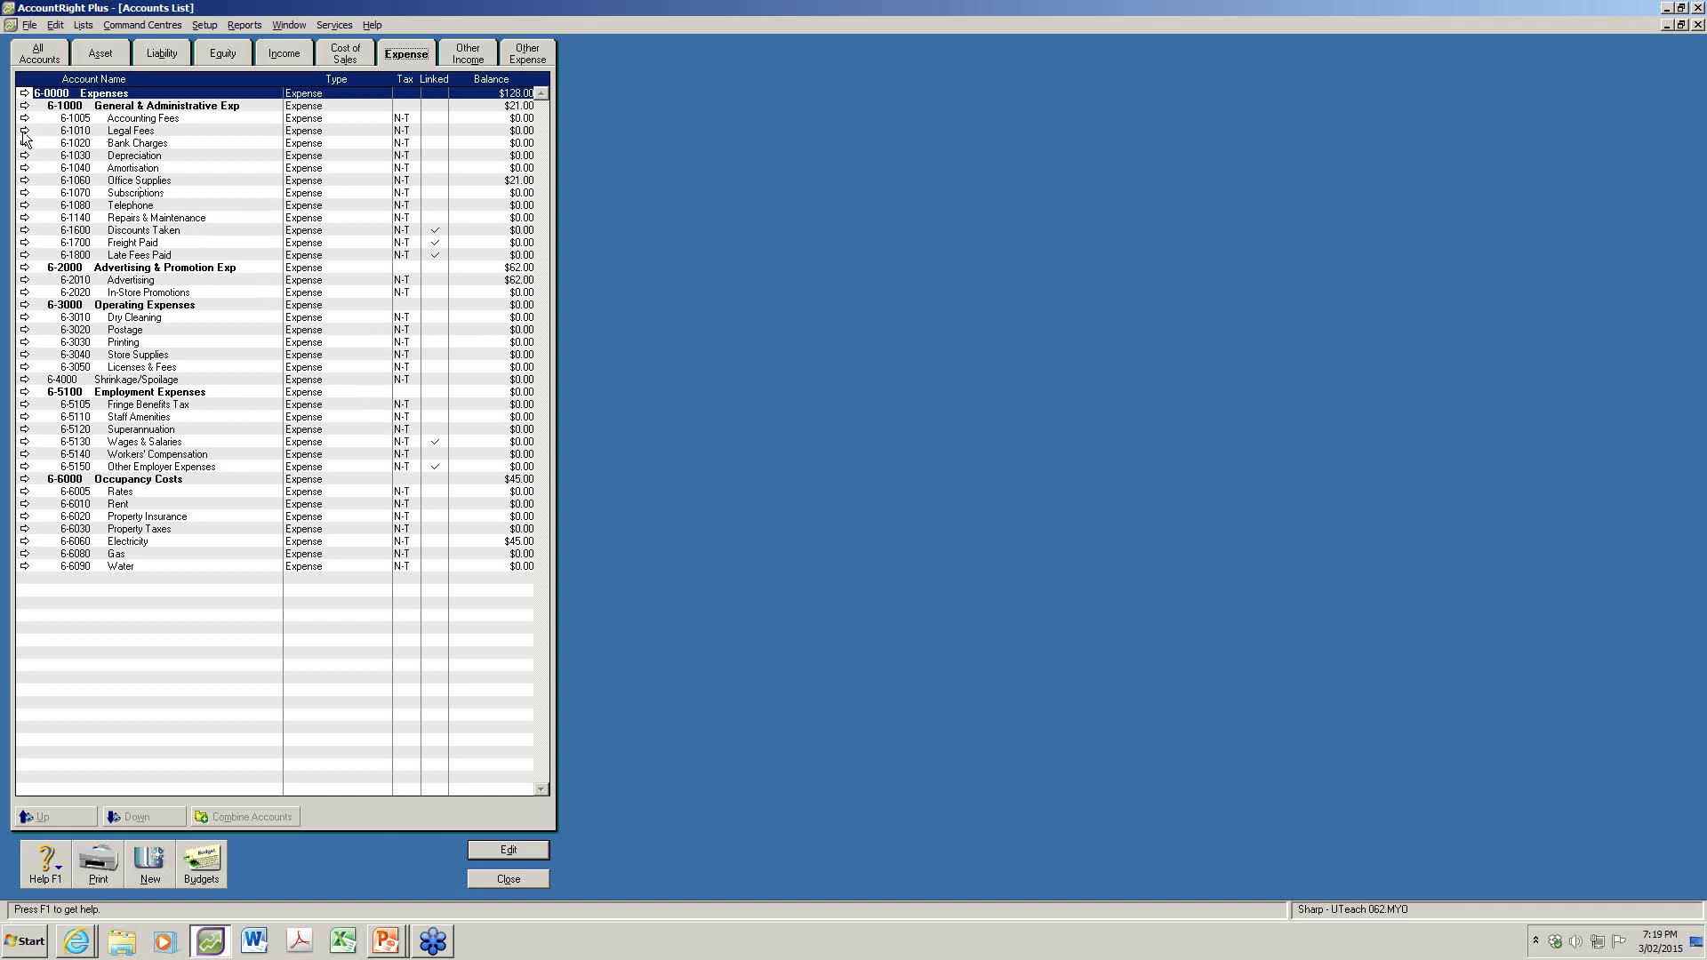
{"action": "left_click", "coordinate": [79, 131]}
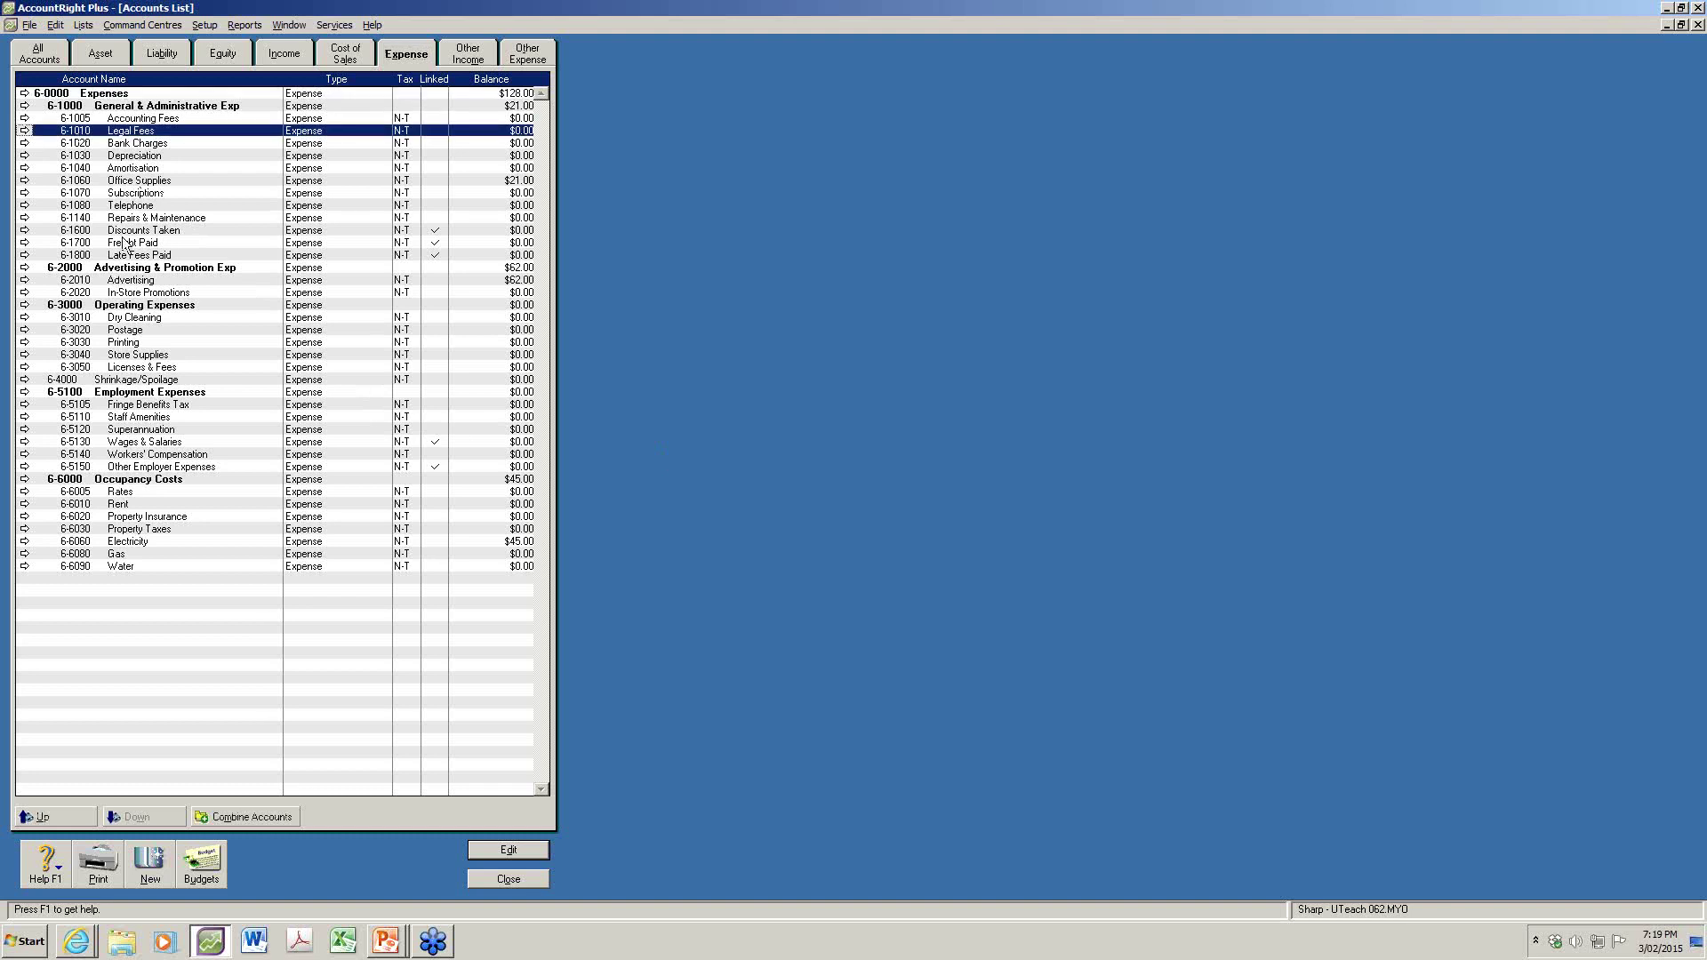
{"action": "left_click", "coordinate": [121, 145]}
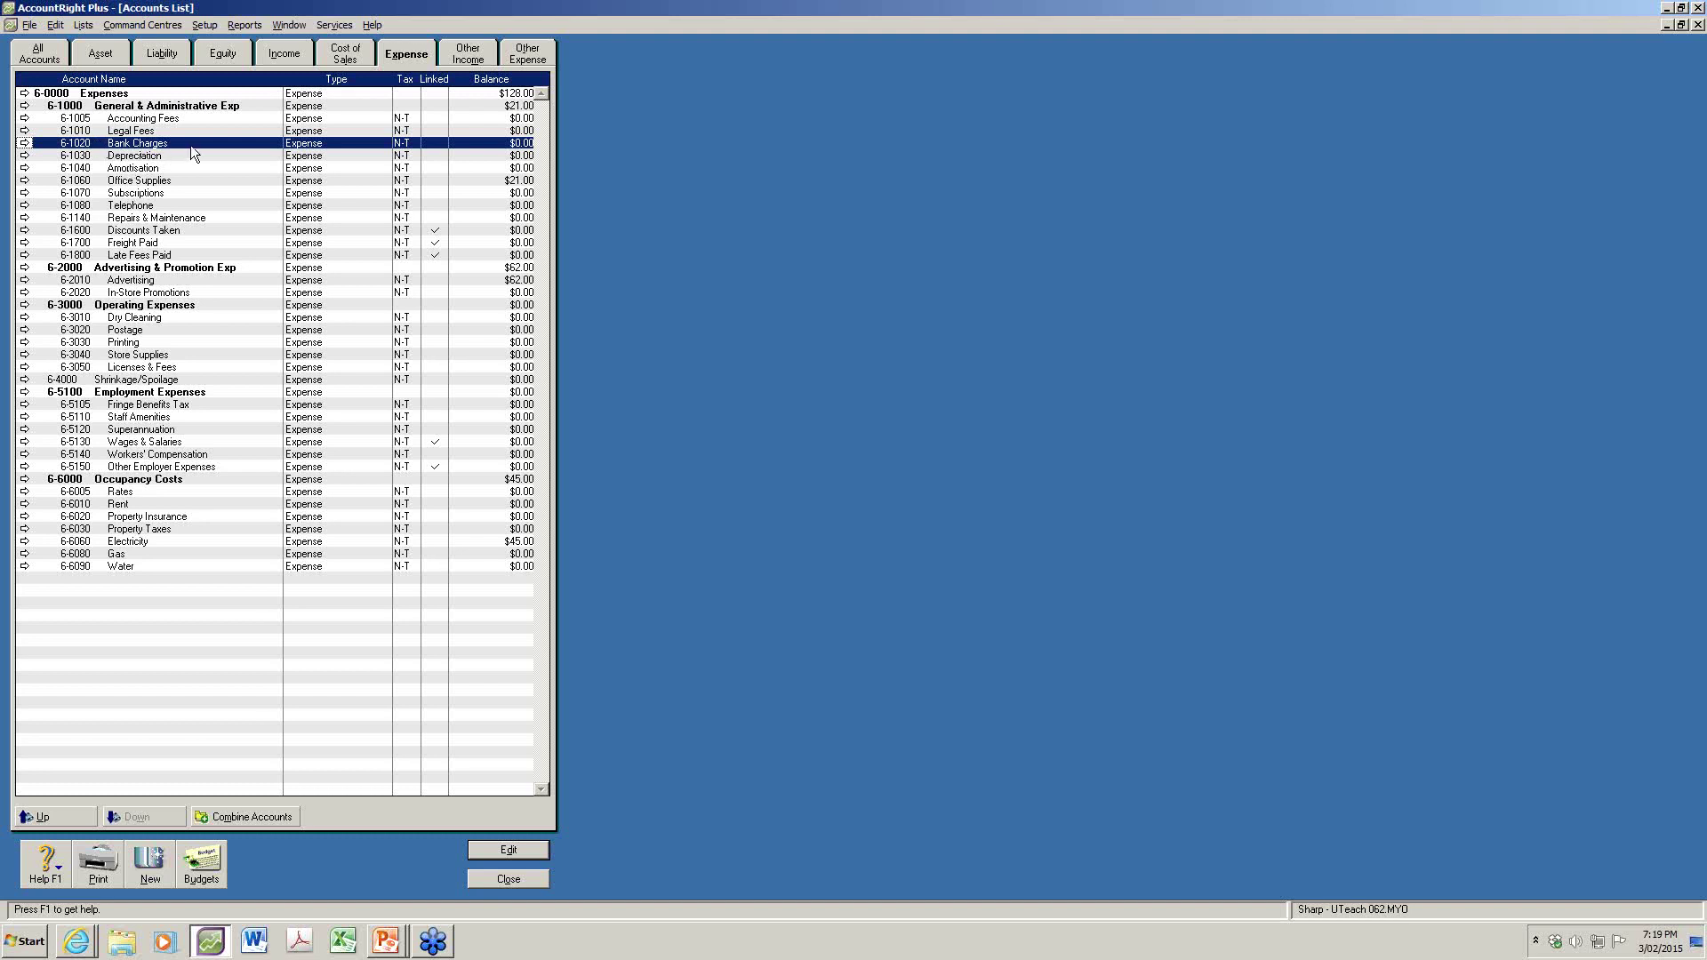
{"action": "left_click", "coordinate": [508, 850]}
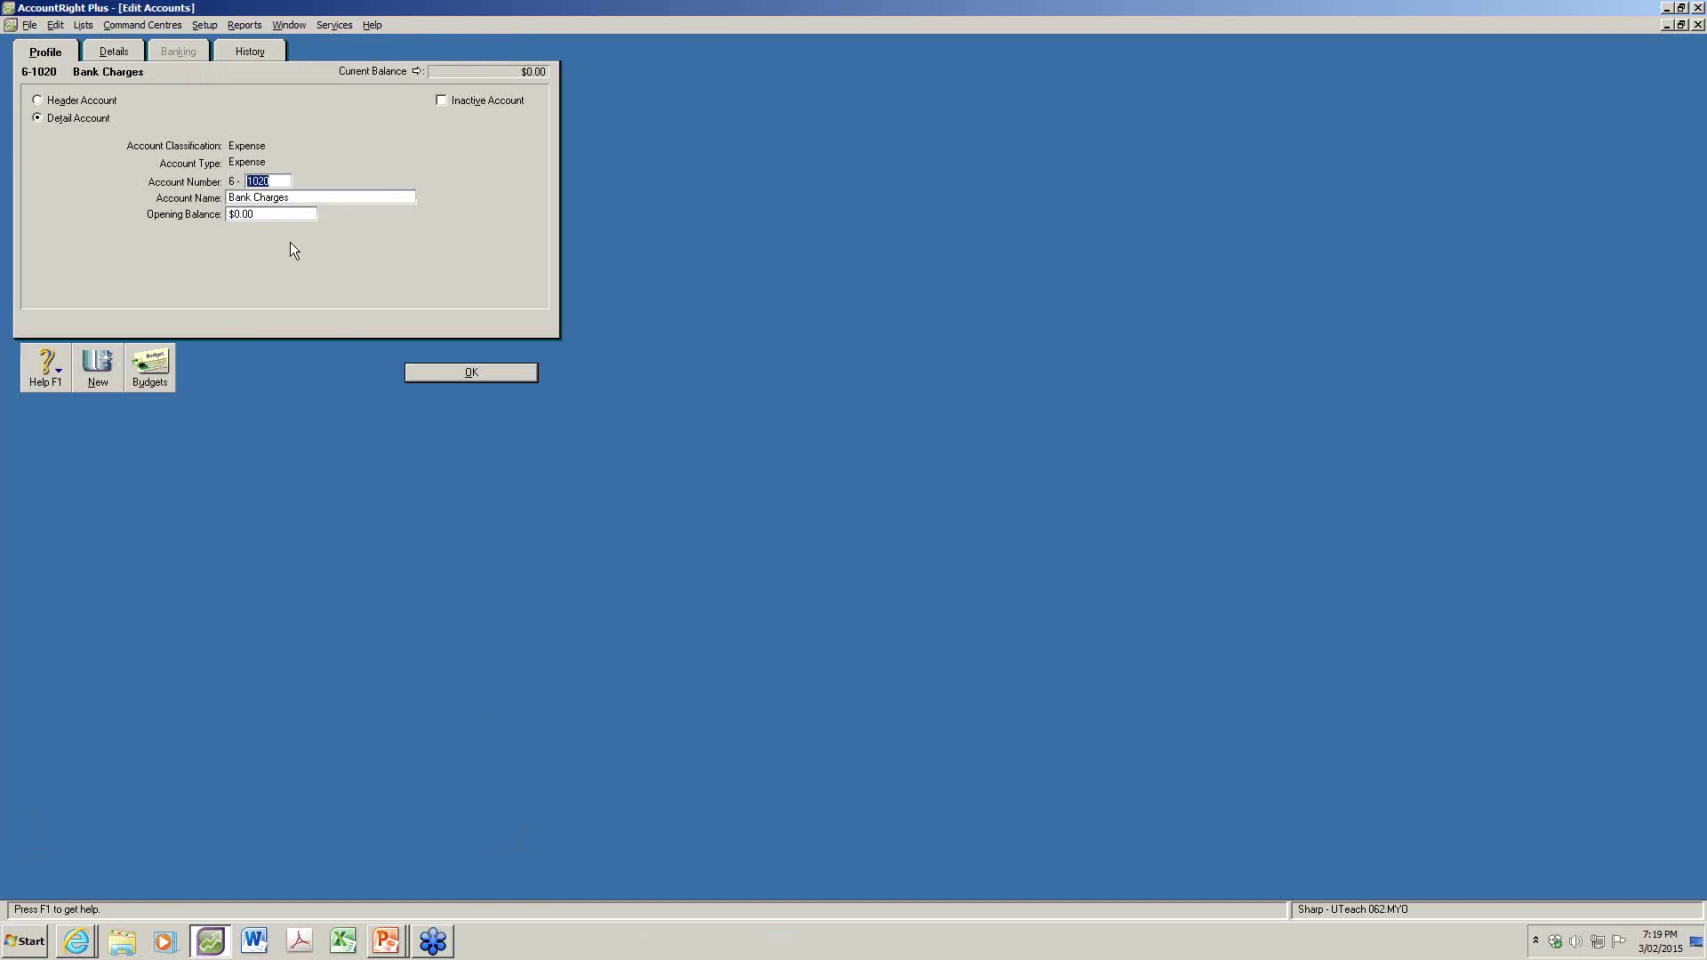
{"action": "left_click", "coordinate": [312, 196]}
{"action": "left_click", "coordinate": [312, 196]}
{"action": "key", "text": "BackSpace"}
{"action": "key", "text": "BackSpace"}
{"action": "key", "text": "BackSpace"}
{"action": "key", "text": "BackSpace"}
{"action": "key", "text": "BackSpace"}
{"action": "key", "text": "BackSpace"}
{"action": "key", "text": "BackSpace"}
{"action": "type", "text": "Fees"}
{"action": "left_click", "coordinate": [278, 182]}
{"action": "left_click", "coordinate": [287, 181]}
{"action": "left_click", "coordinate": [489, 371]}
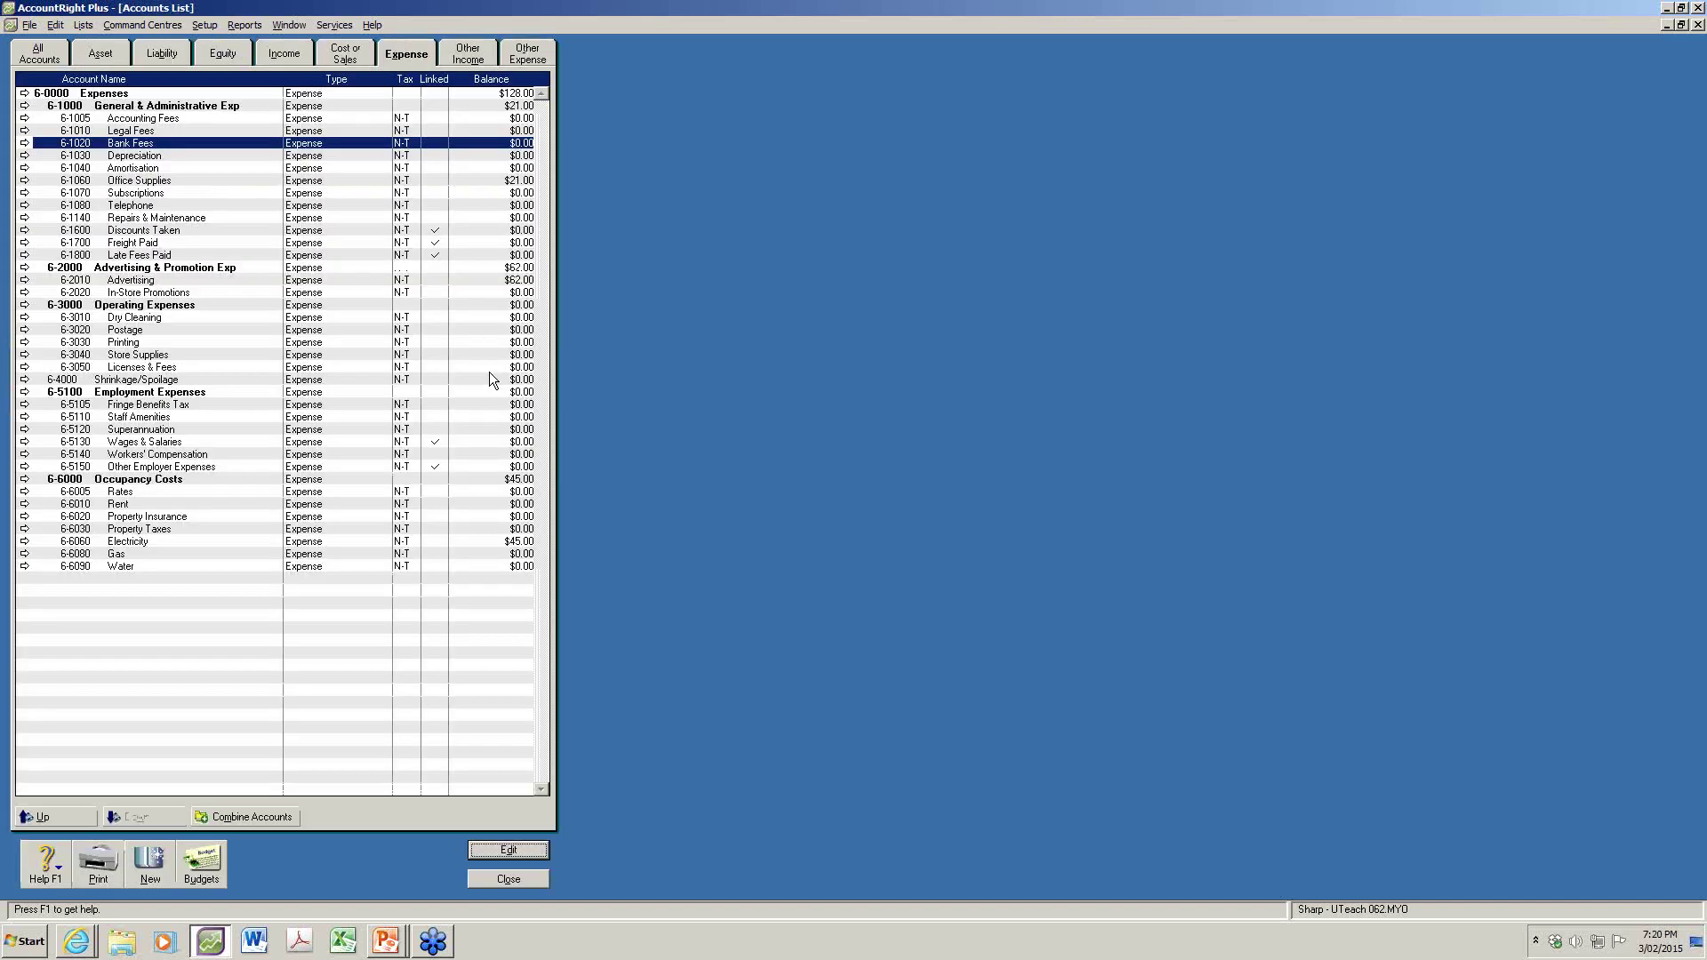
View the Bank Fees account record, and look over the header accounts in the expense accounts list
{"action": "left_click", "coordinate": [24, 143]}
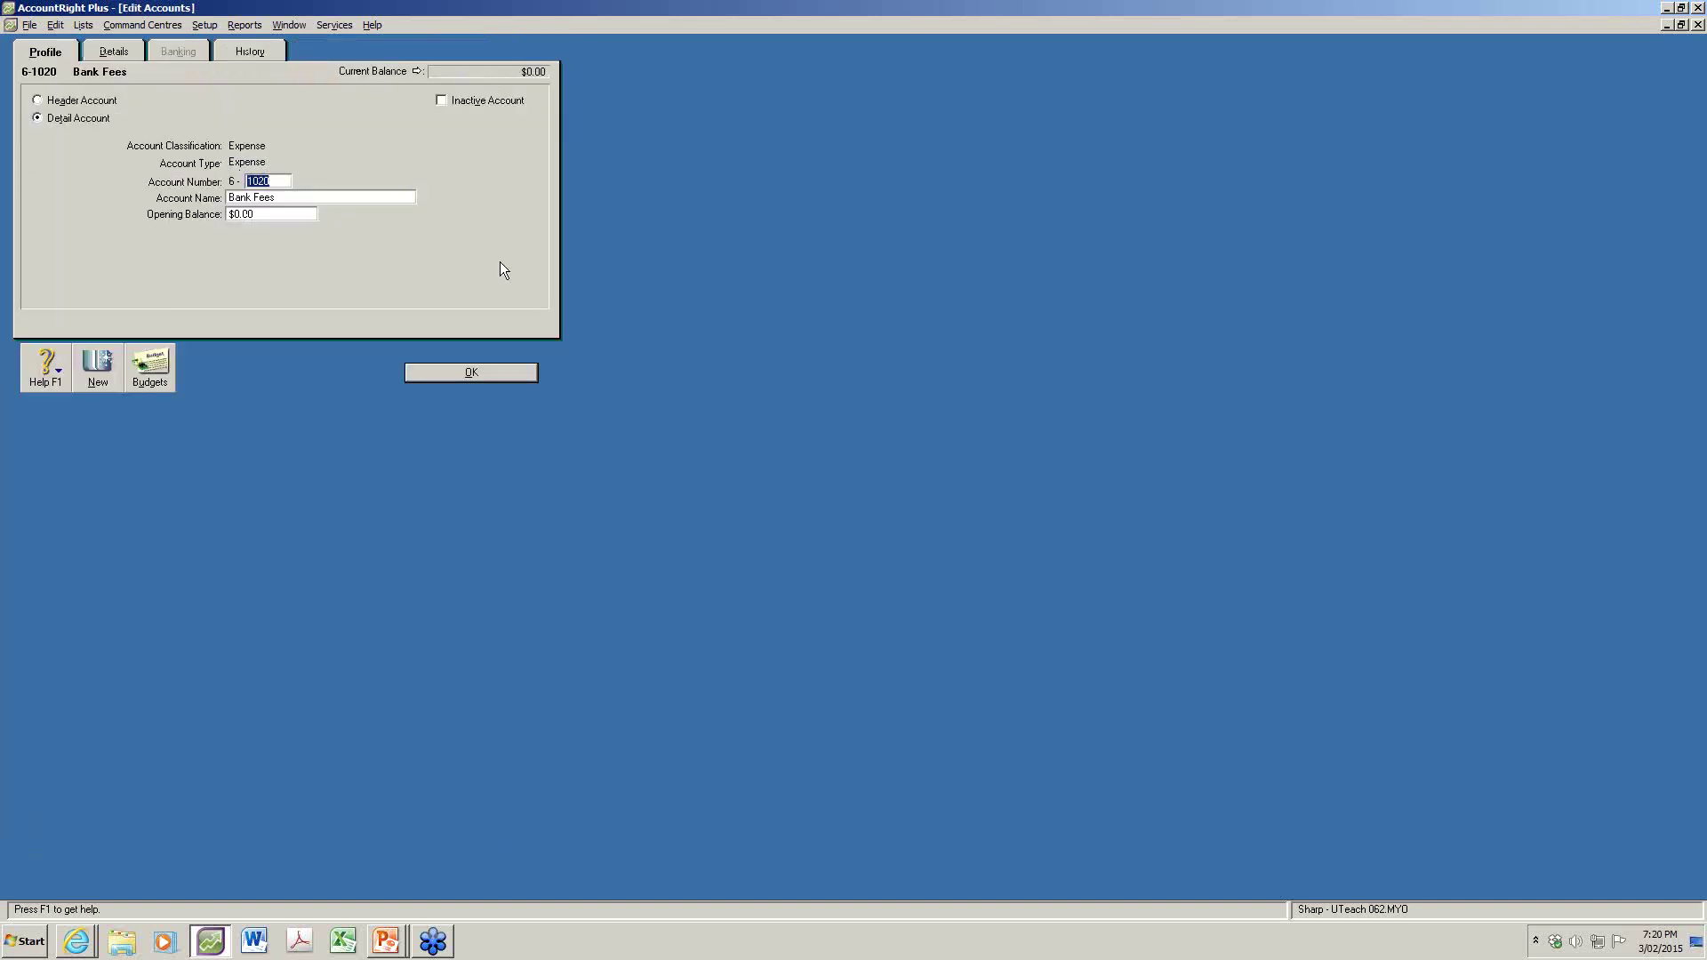
{"action": "left_click", "coordinate": [473, 371]}
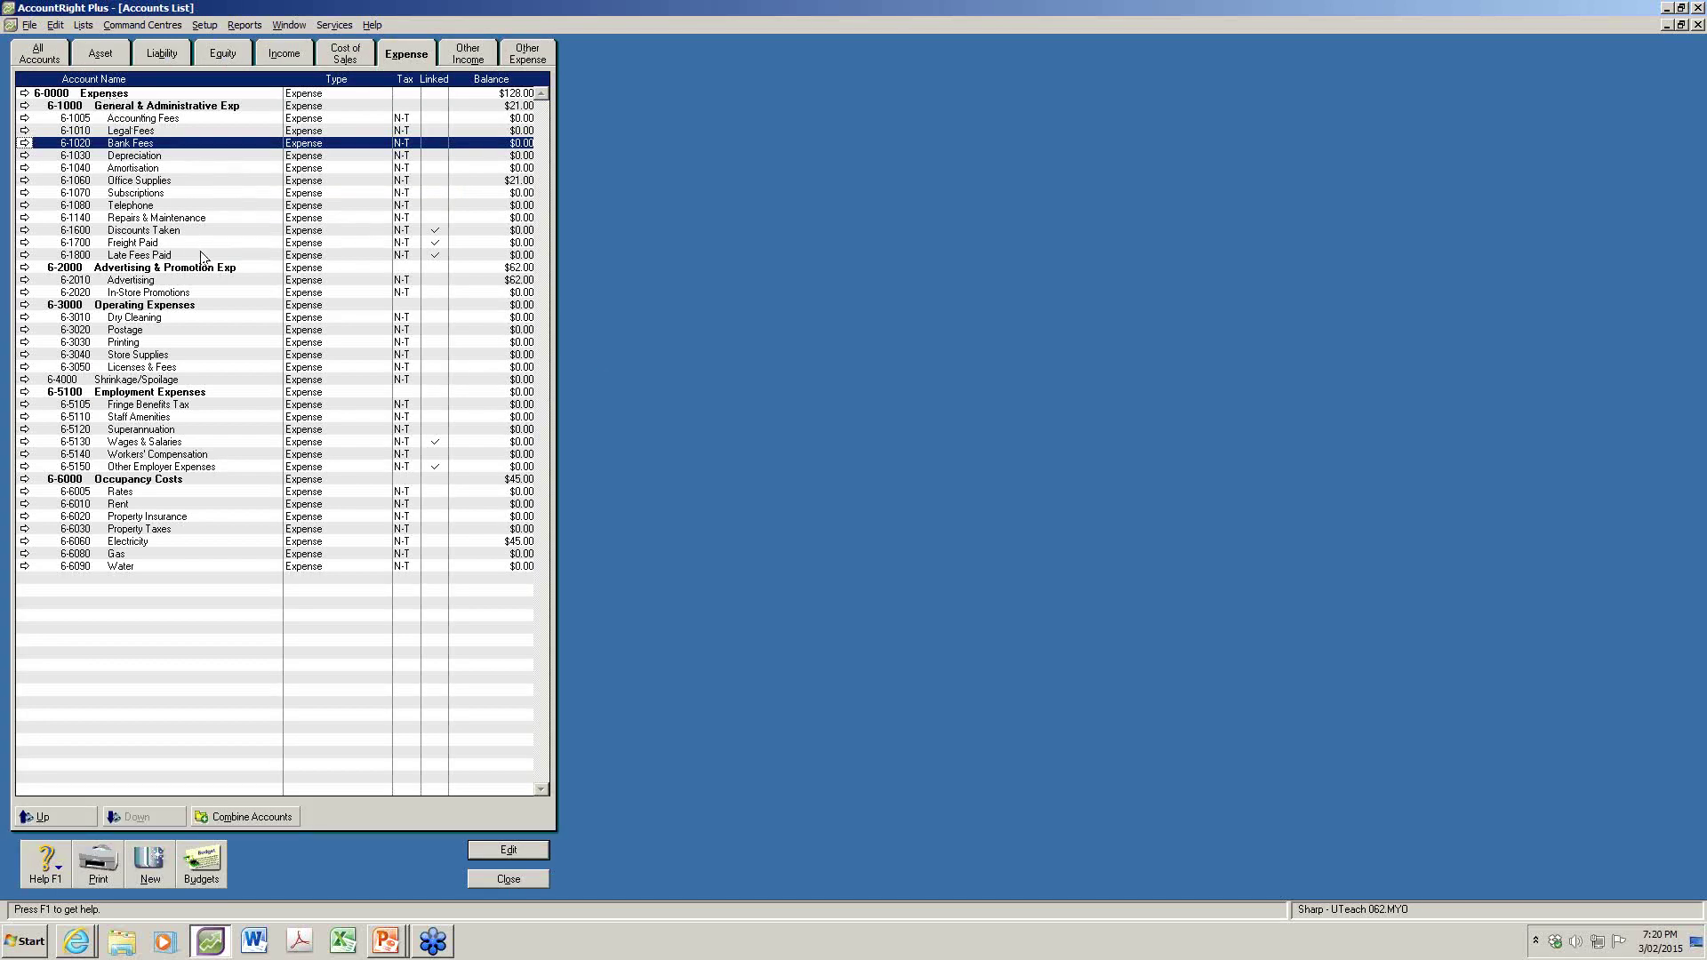
{"action": "left_click", "coordinate": [188, 307]}
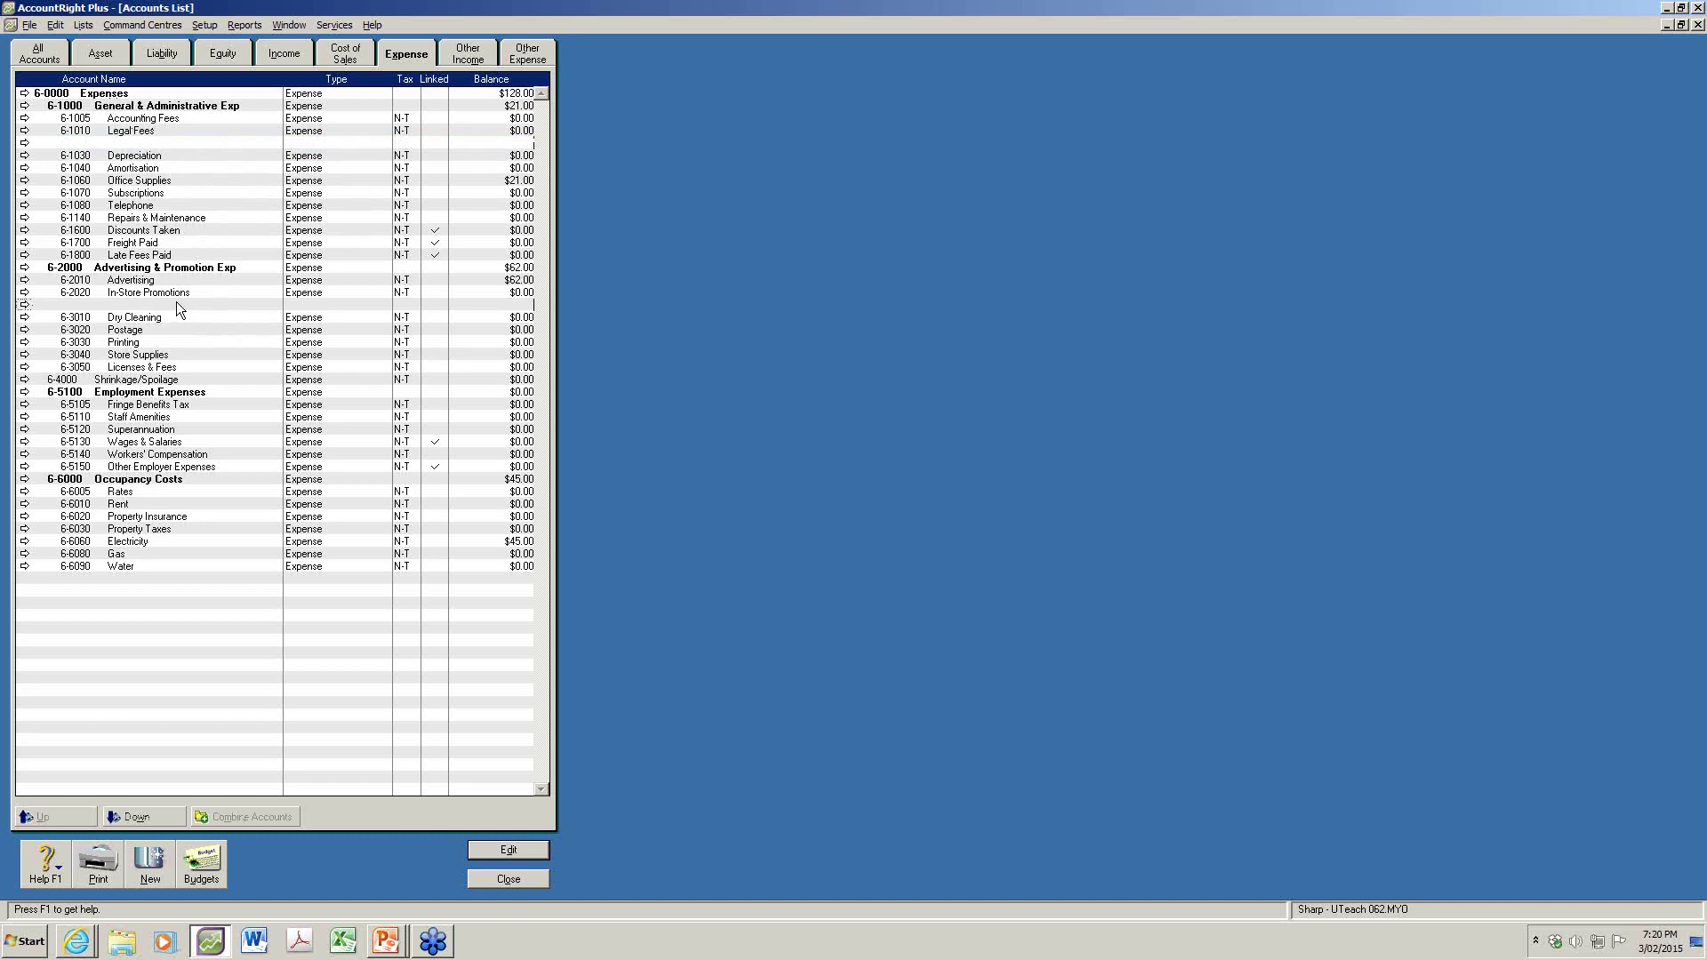
{"action": "left_click", "coordinate": [187, 271]}
{"action": "left_click", "coordinate": [166, 97]}
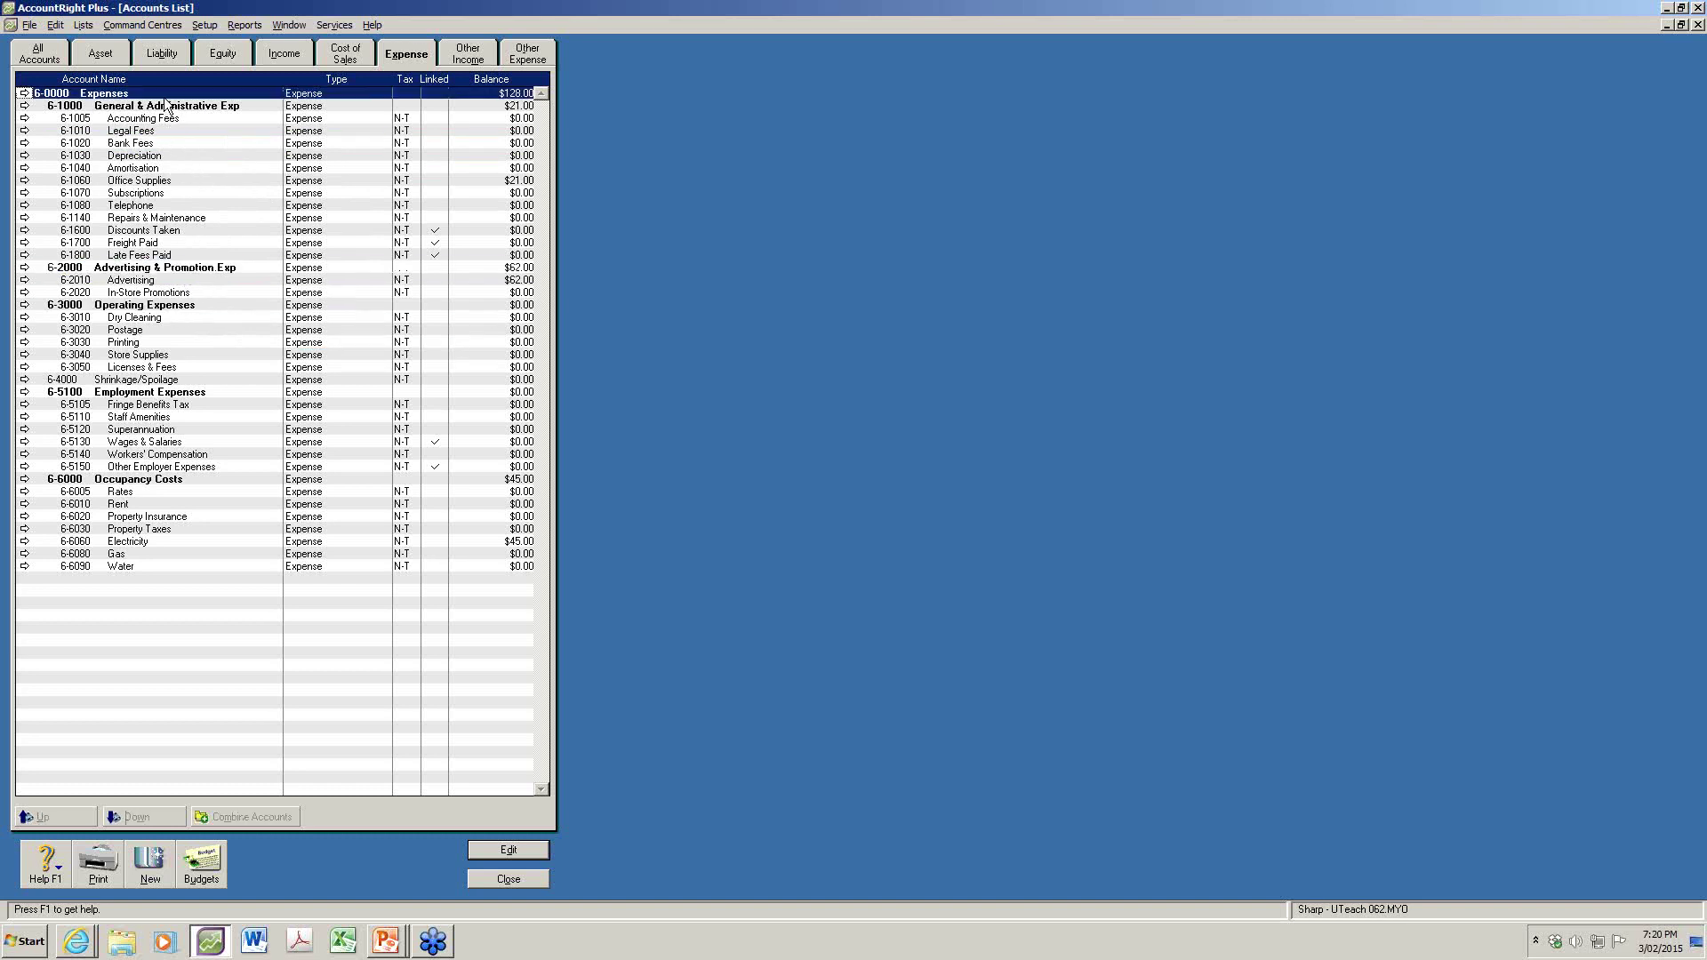
{"action": "left_click", "coordinate": [164, 107]}
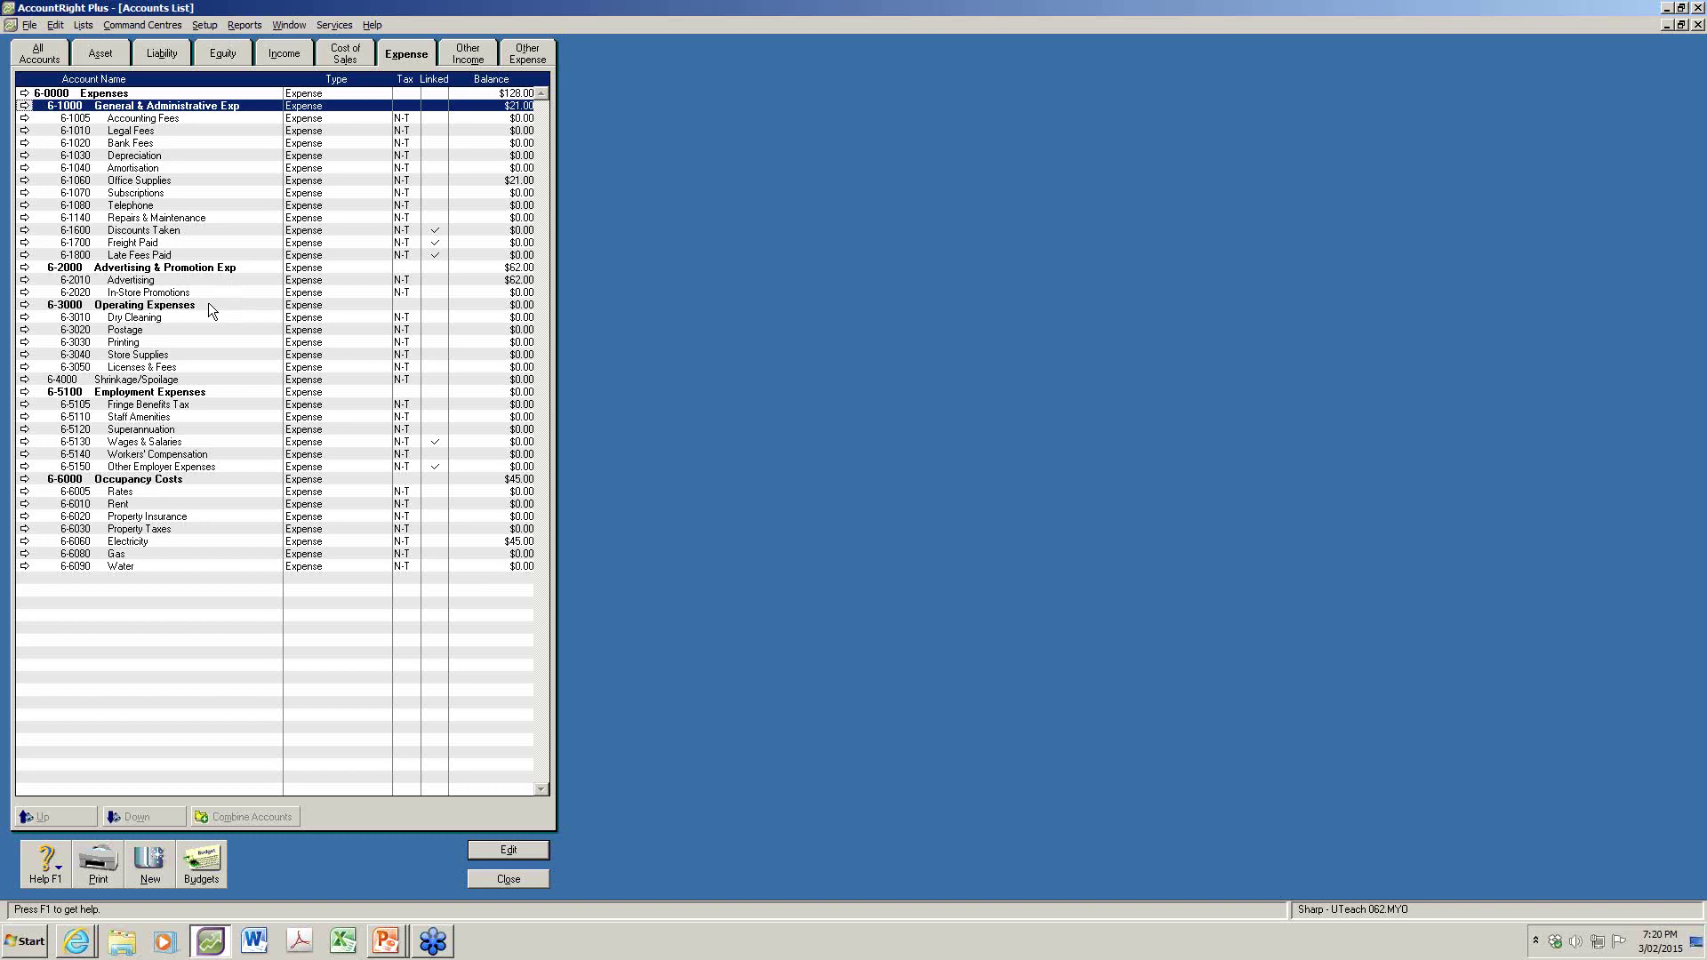
{"action": "left_click", "coordinate": [190, 269]}
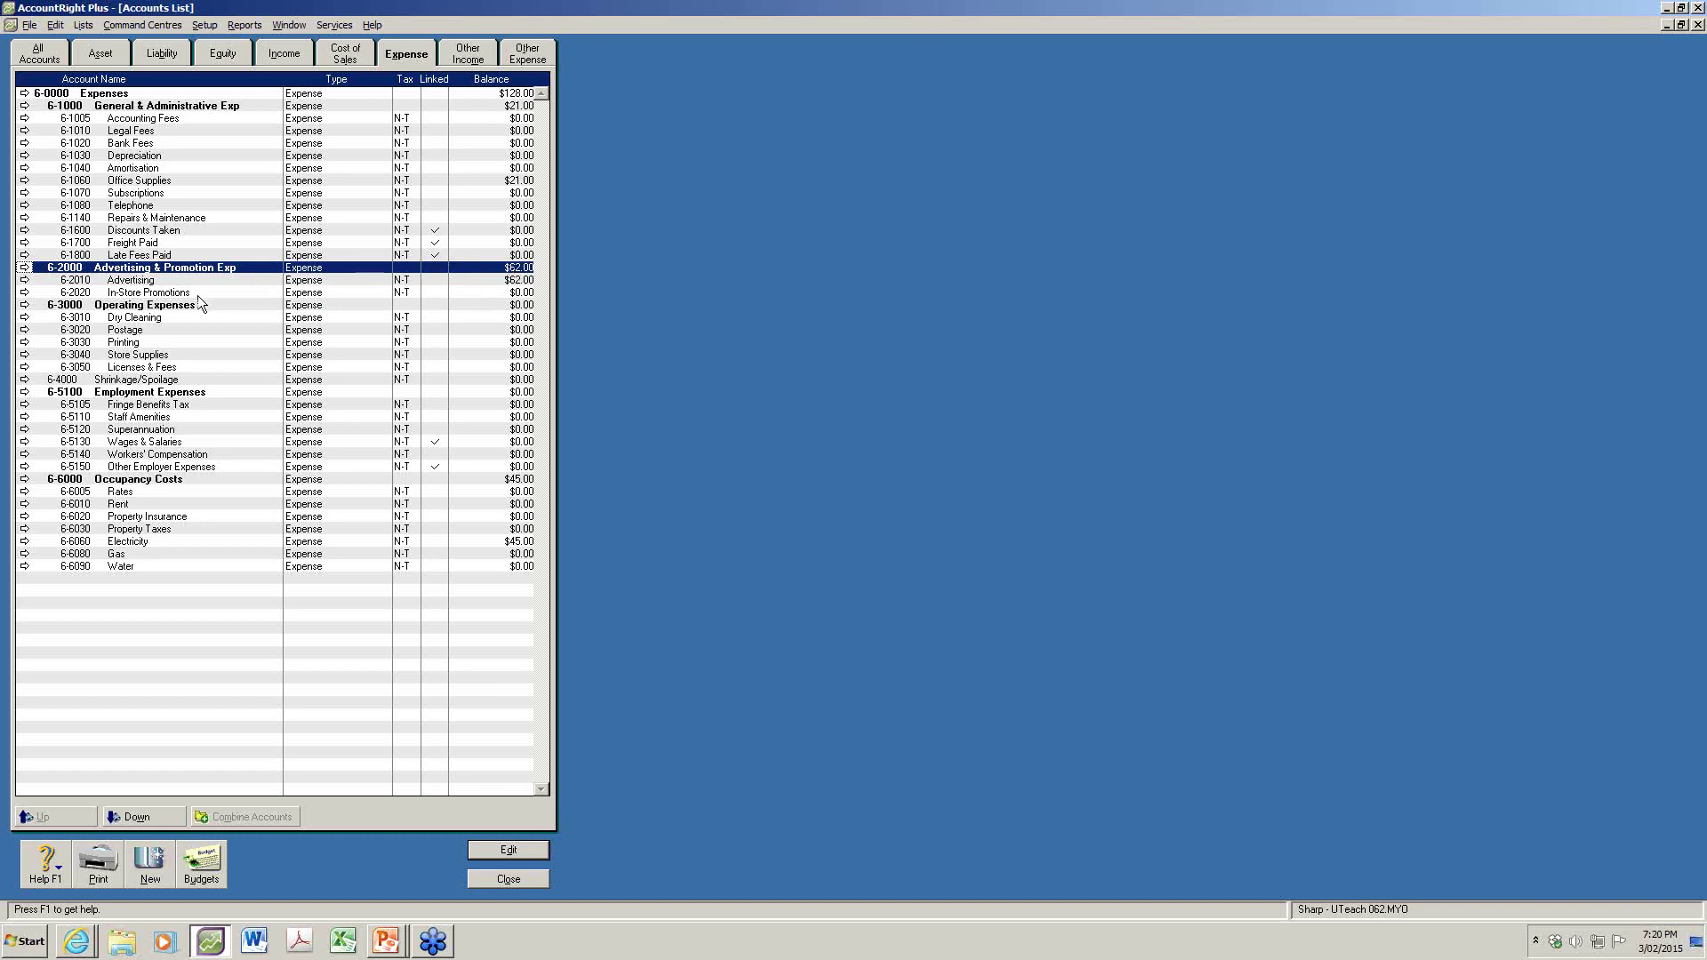
Indent the 6-3000 Operating Expenses group one level, move it back up a level, and close the Accounts List
{"action": "left_click", "coordinate": [162, 307]}
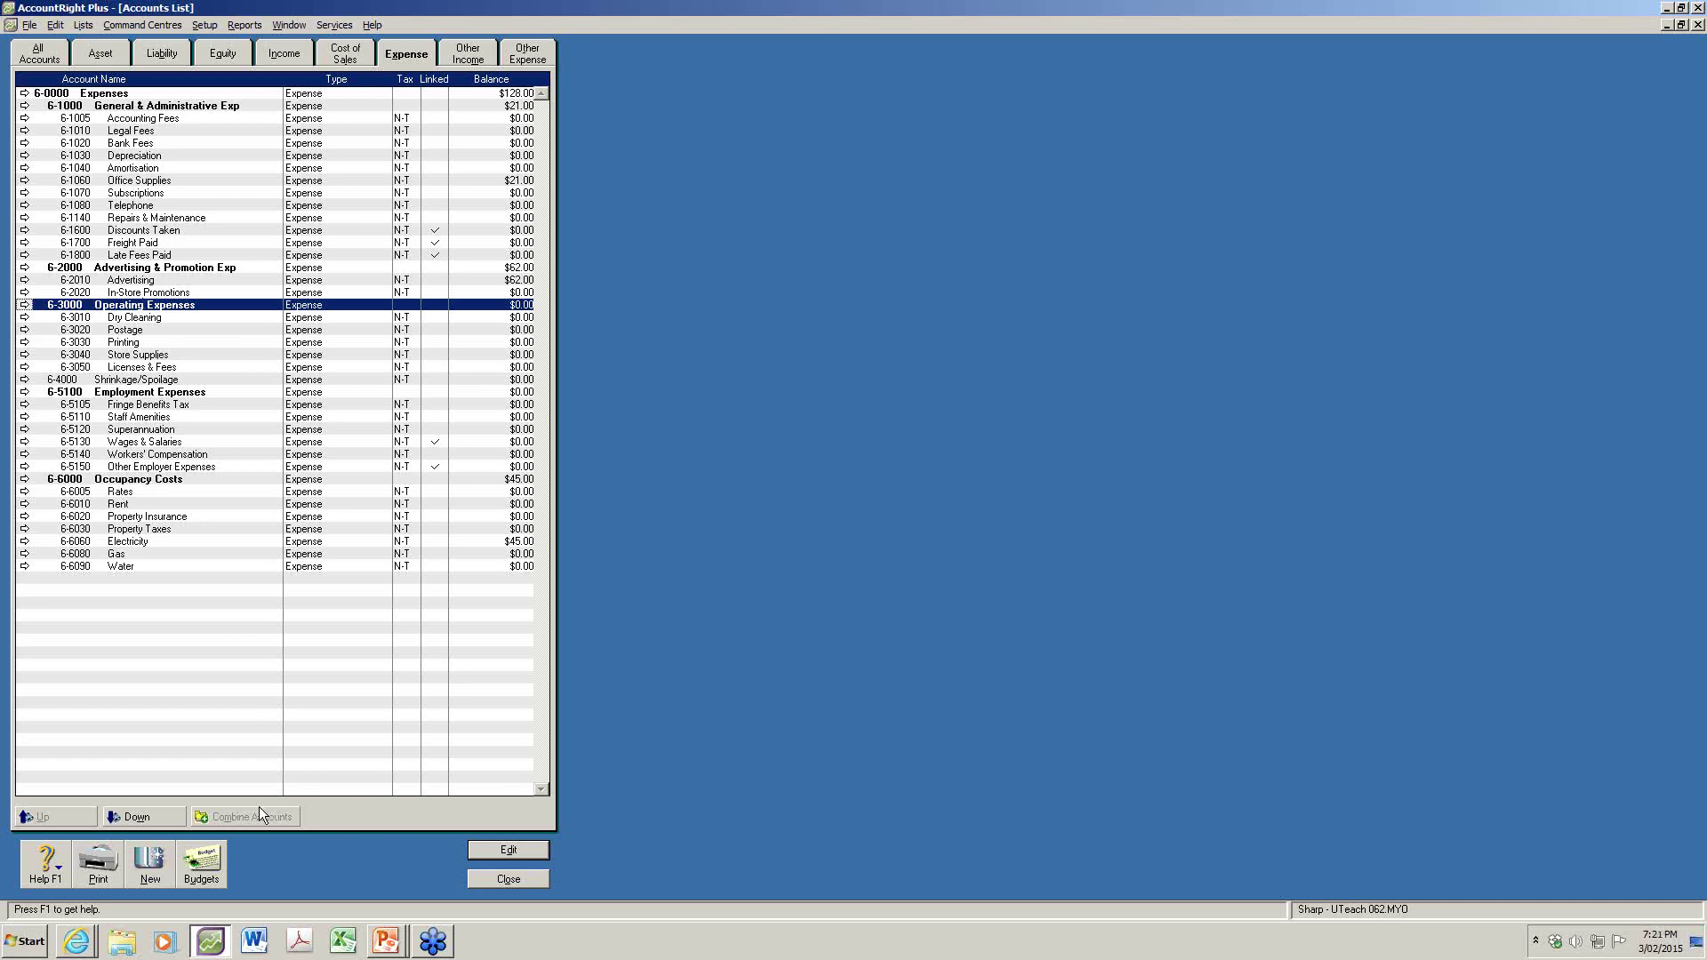
{"action": "left_click", "coordinate": [134, 816]}
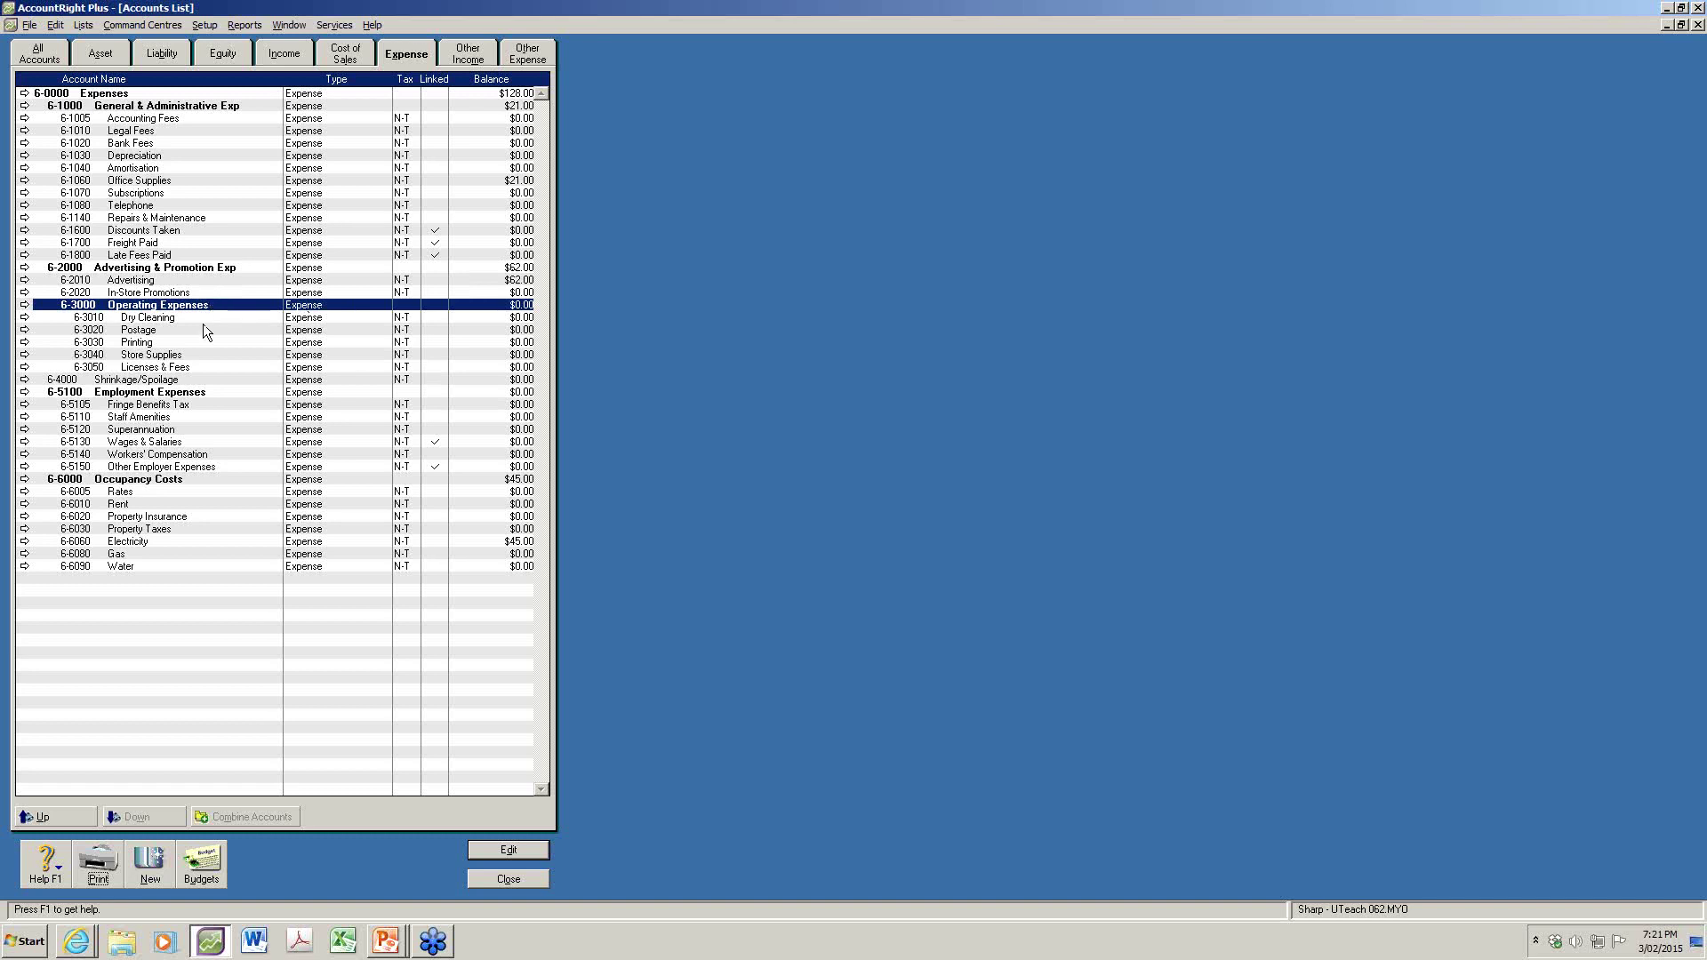
{"action": "left_click", "coordinate": [61, 814]}
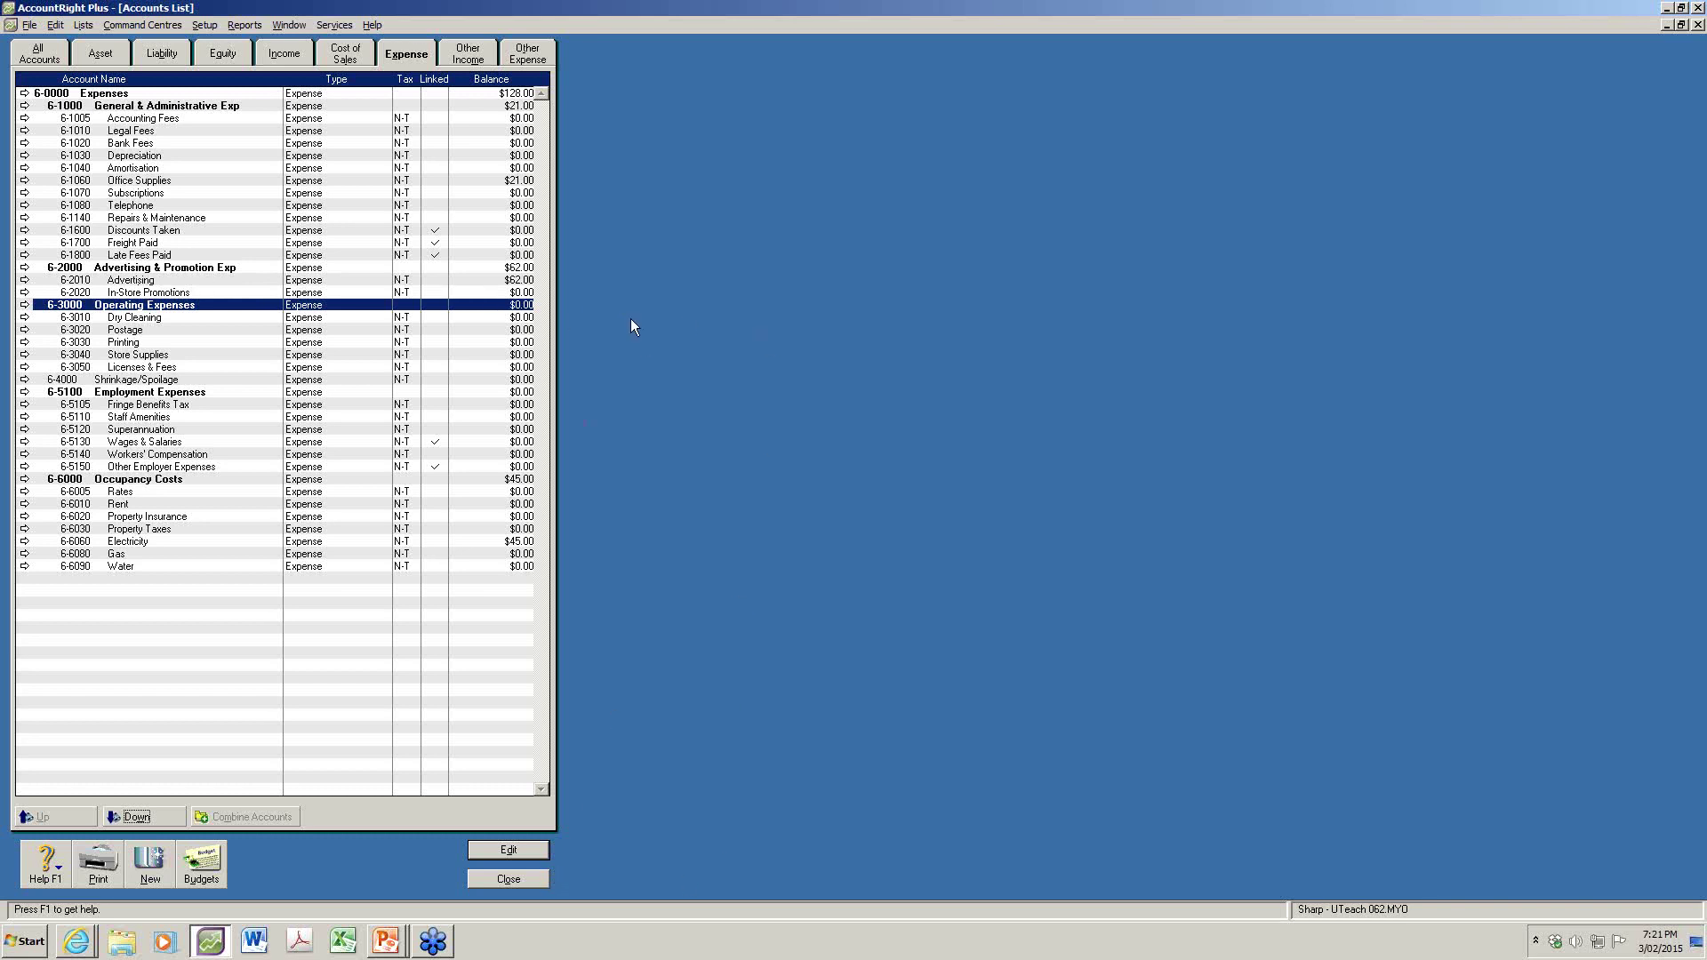
{"action": "left_click", "coordinate": [510, 879]}
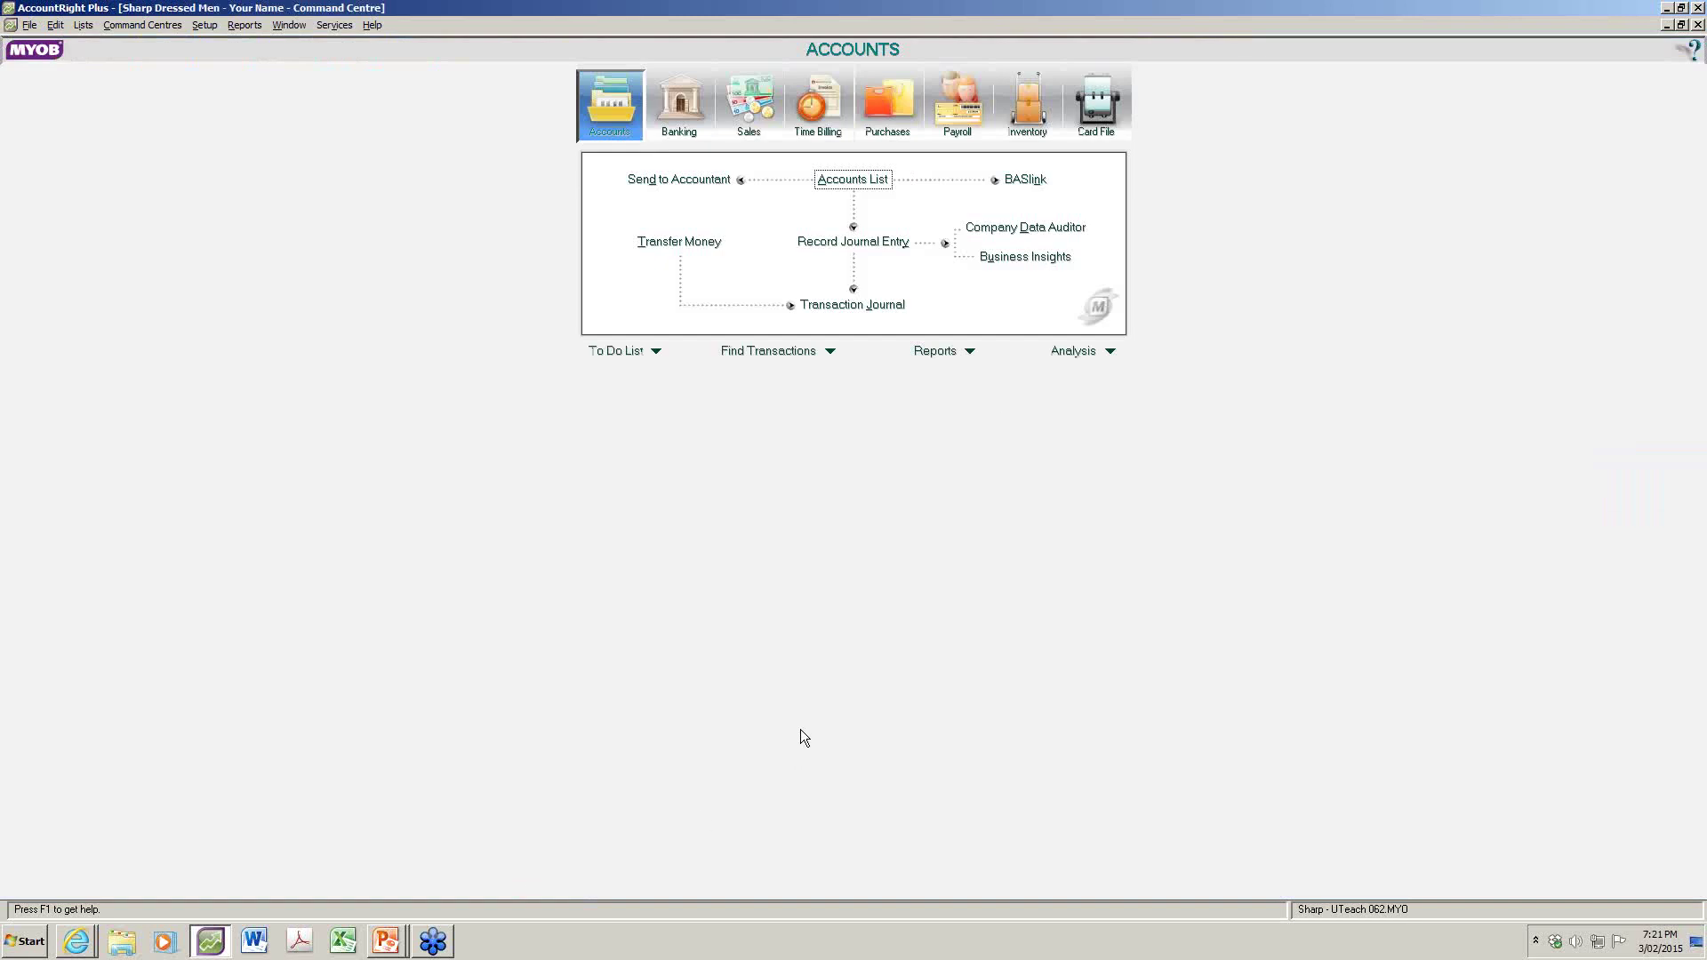
Review the presentation slides on editing accounts and preparing an initial reconciliation, and view the Banking Command Centre
{"action": "key", "text": "alt+Tab"}
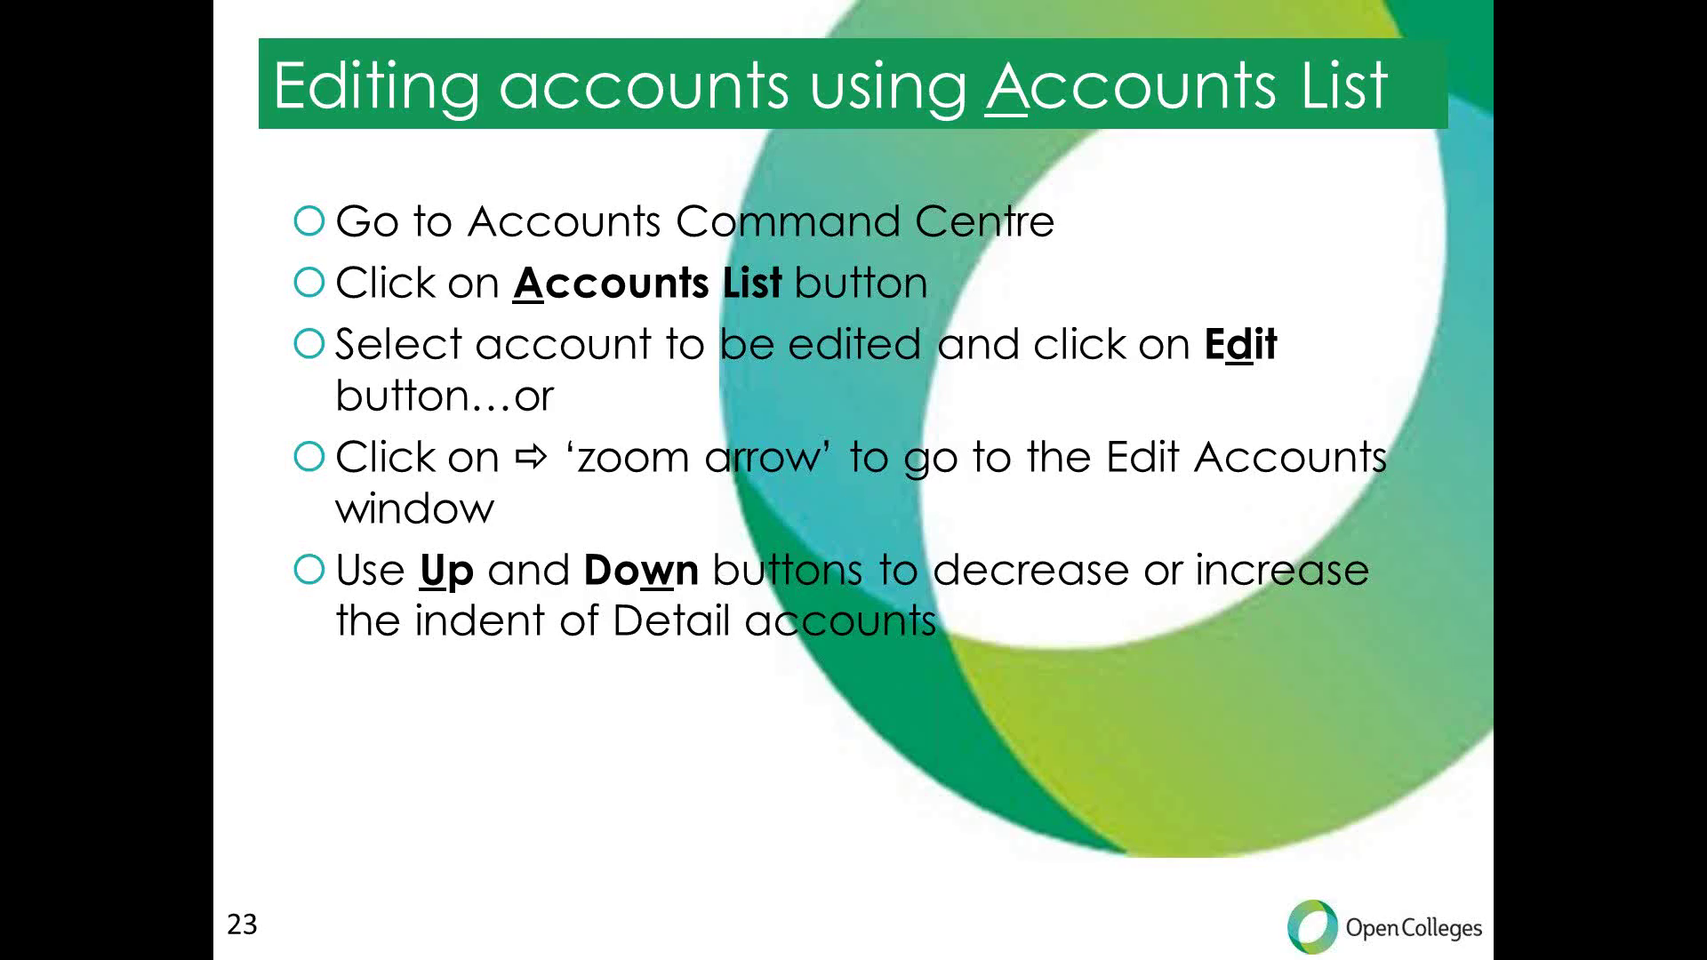
{"action": "left_click", "coordinate": [1062, 642]}
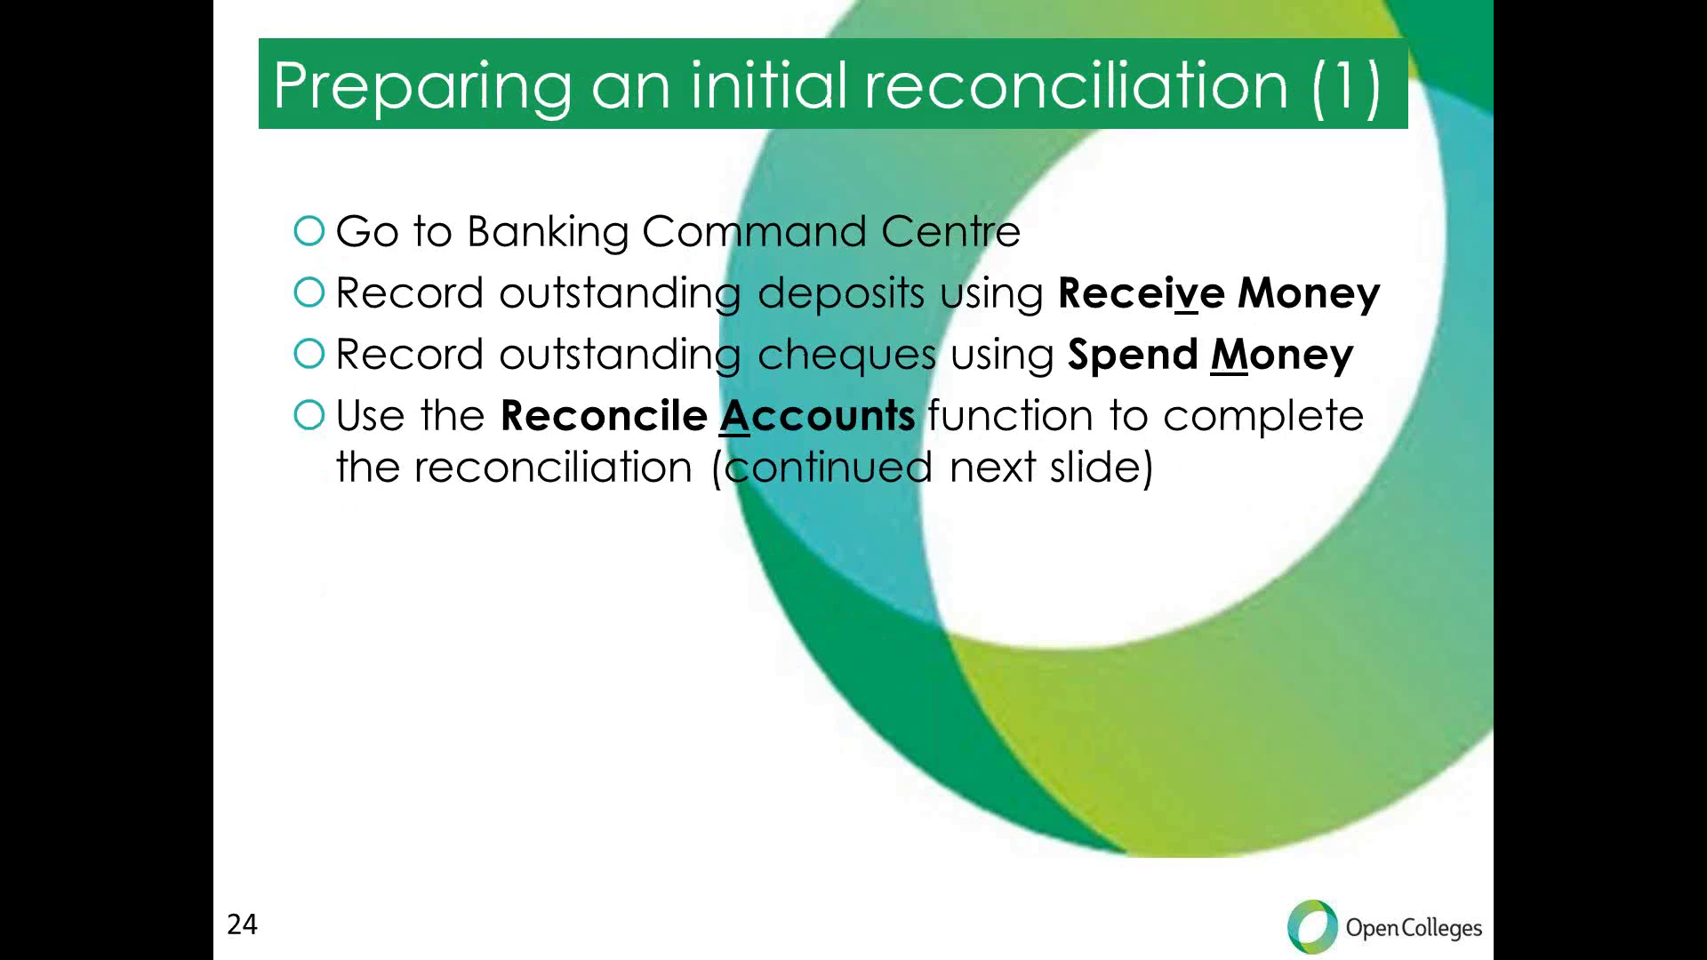
{"action": "key", "text": "alt+Tab"}
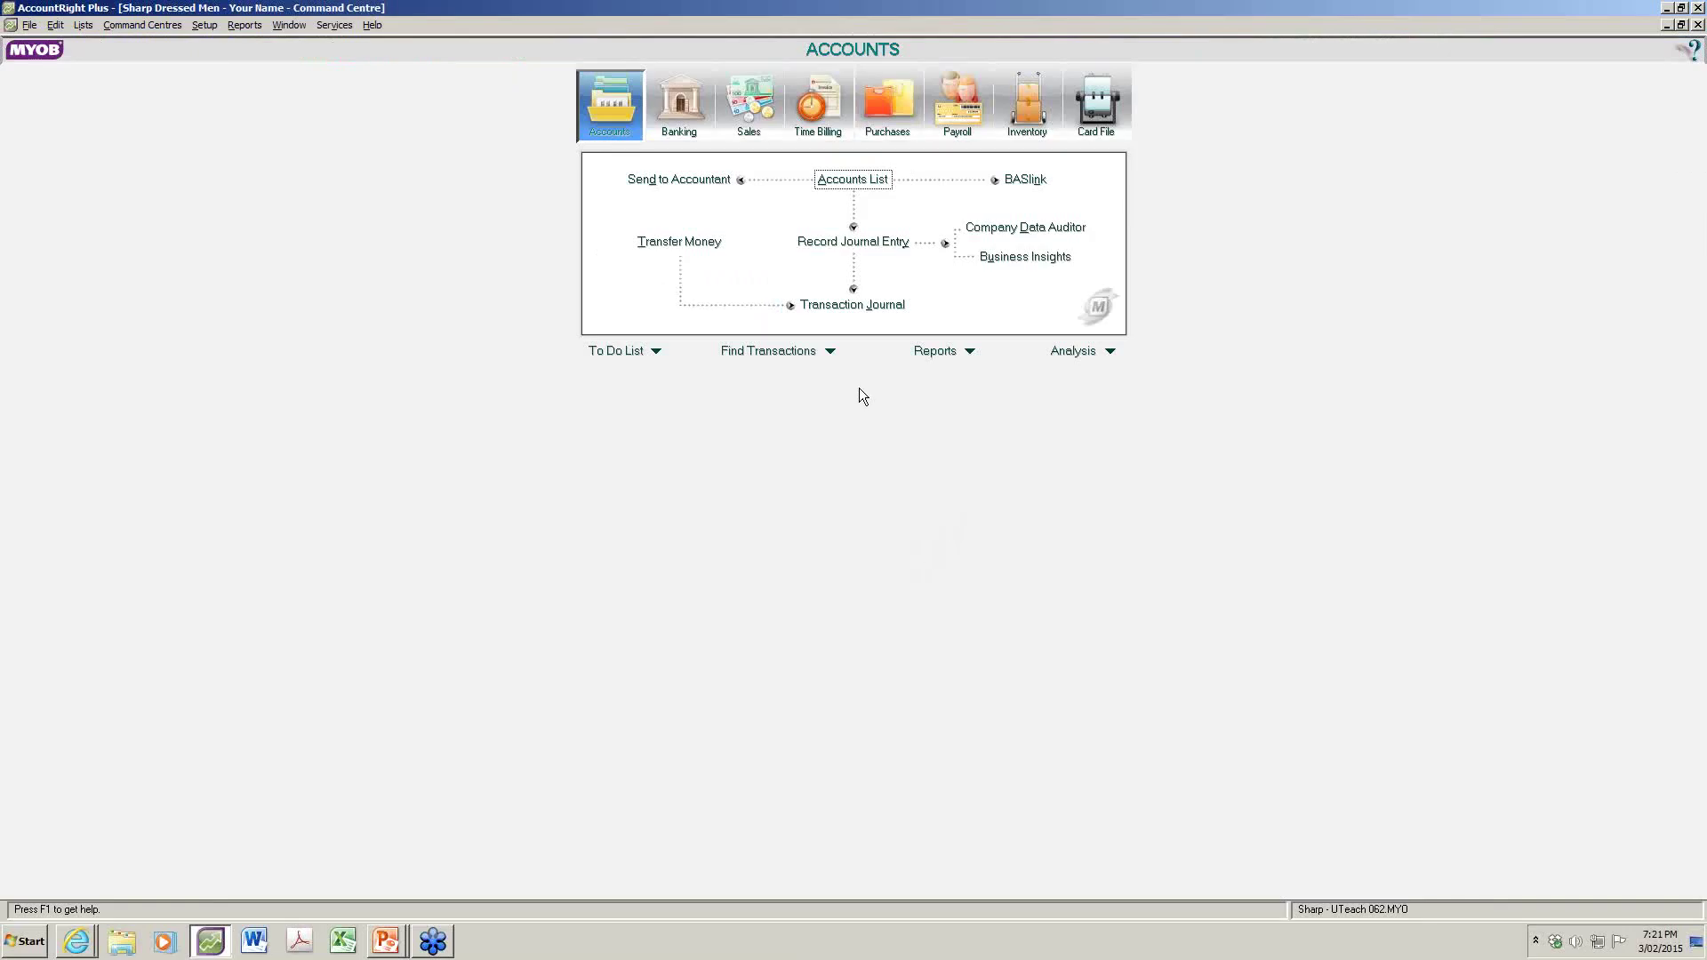
{"action": "left_click", "coordinate": [680, 106]}
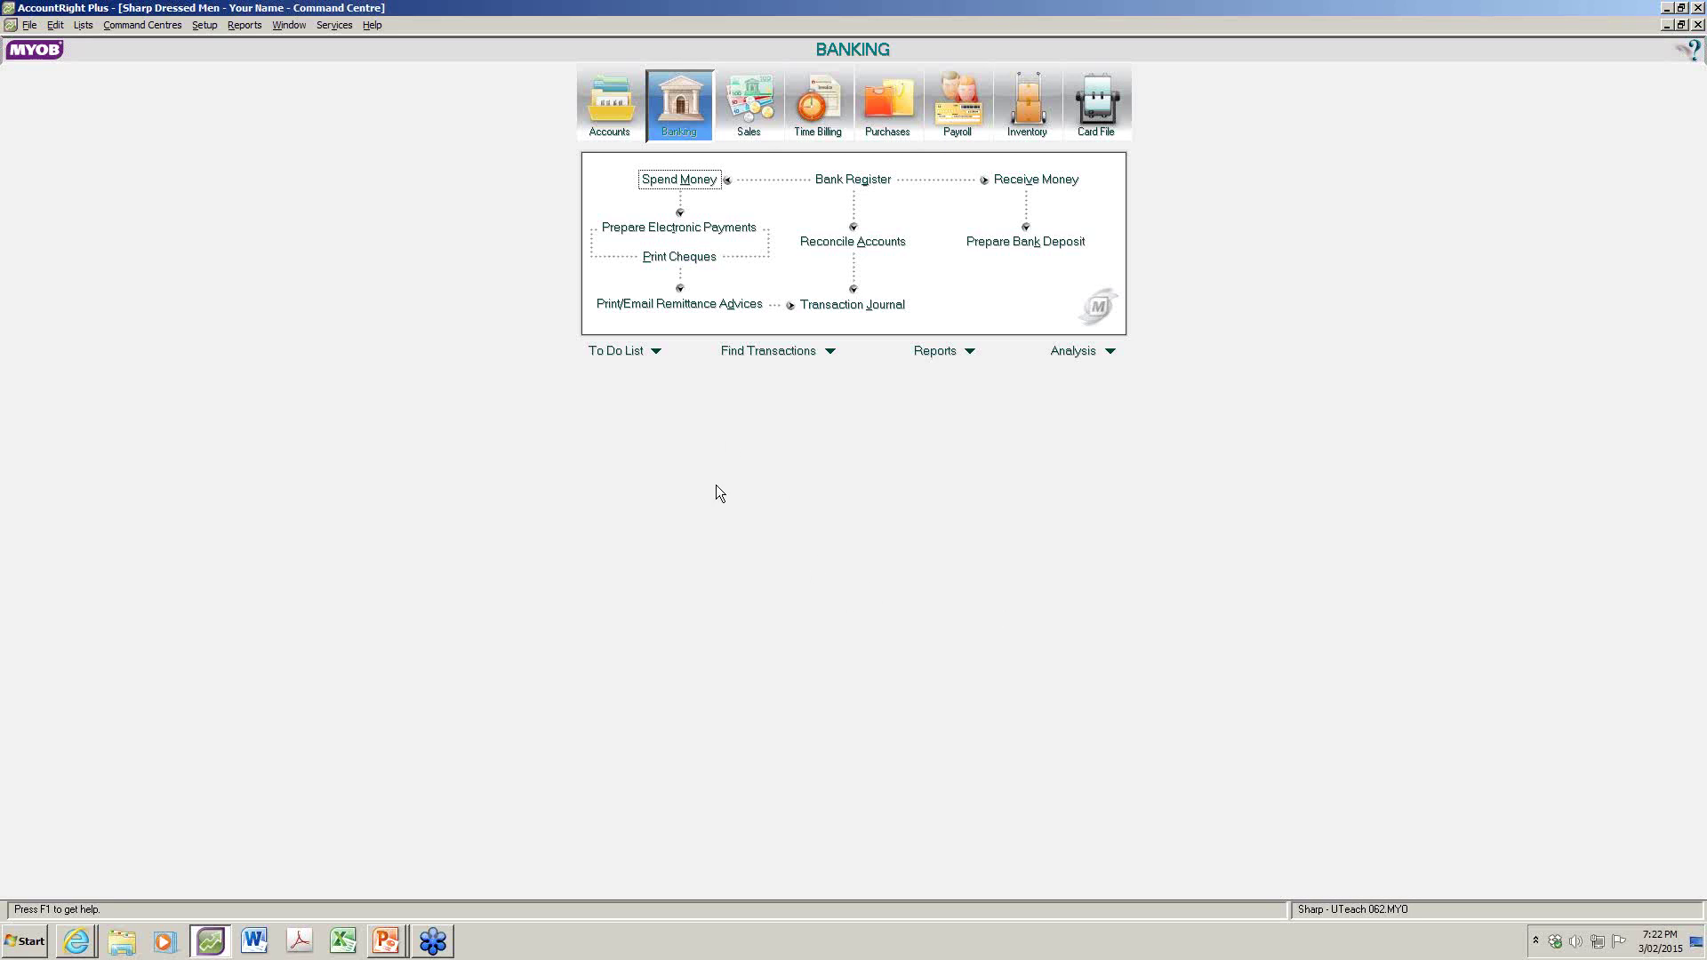
{"action": "key", "text": "alt+Tab"}
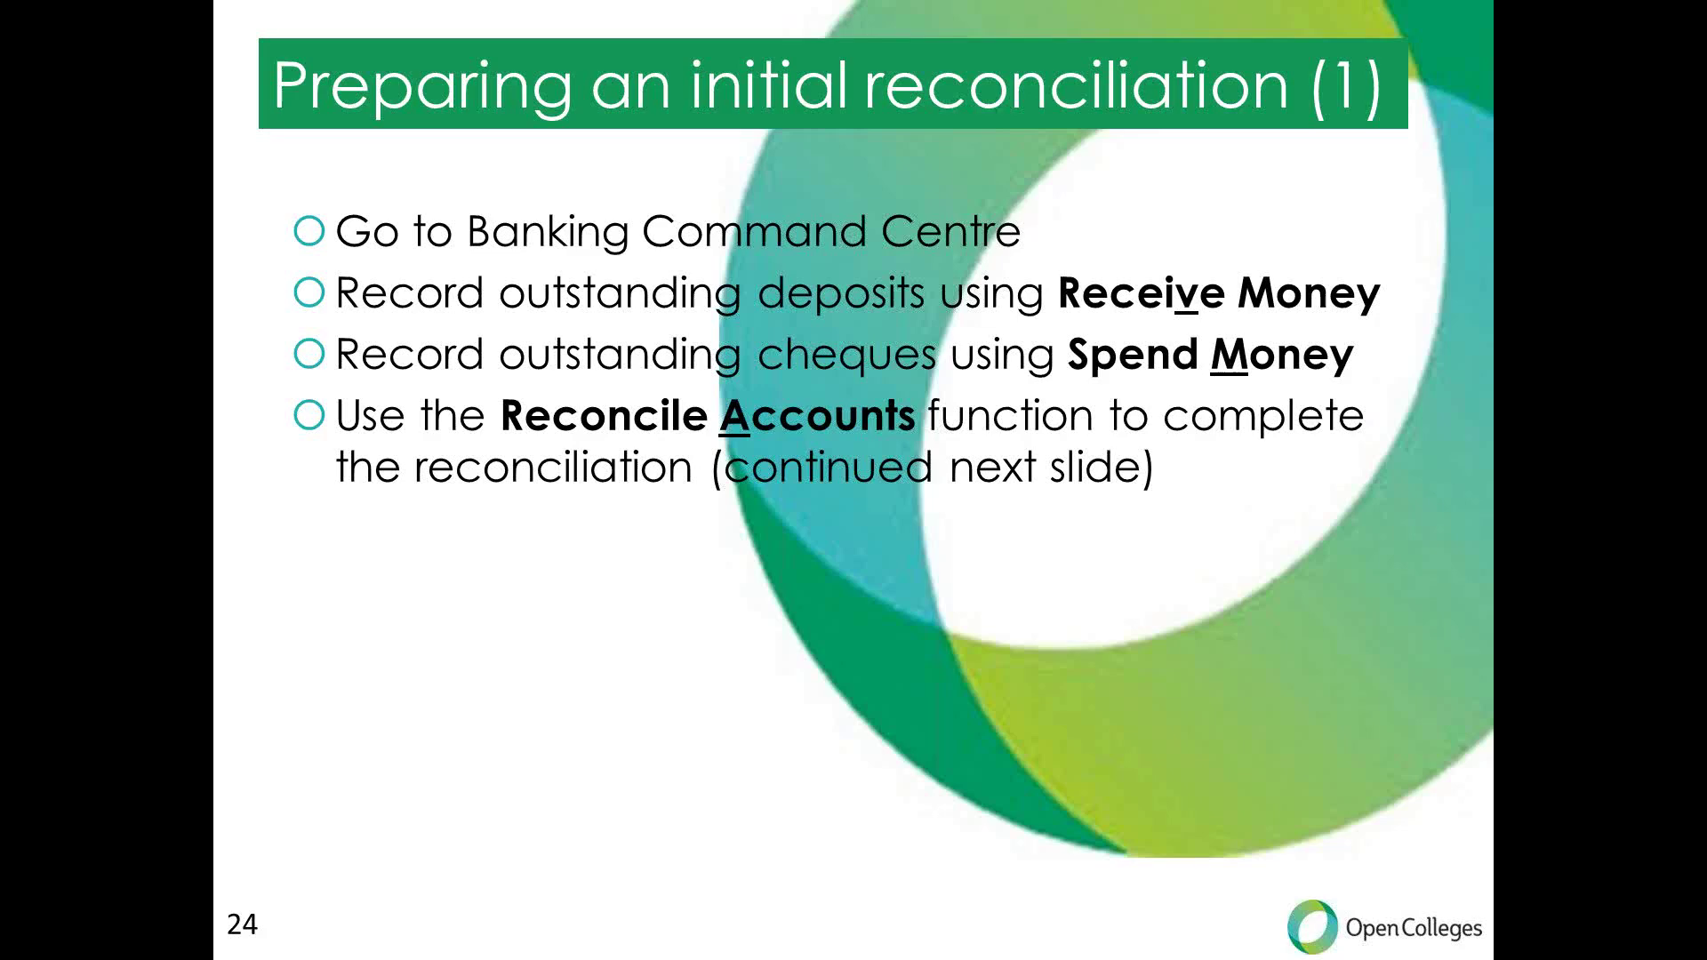
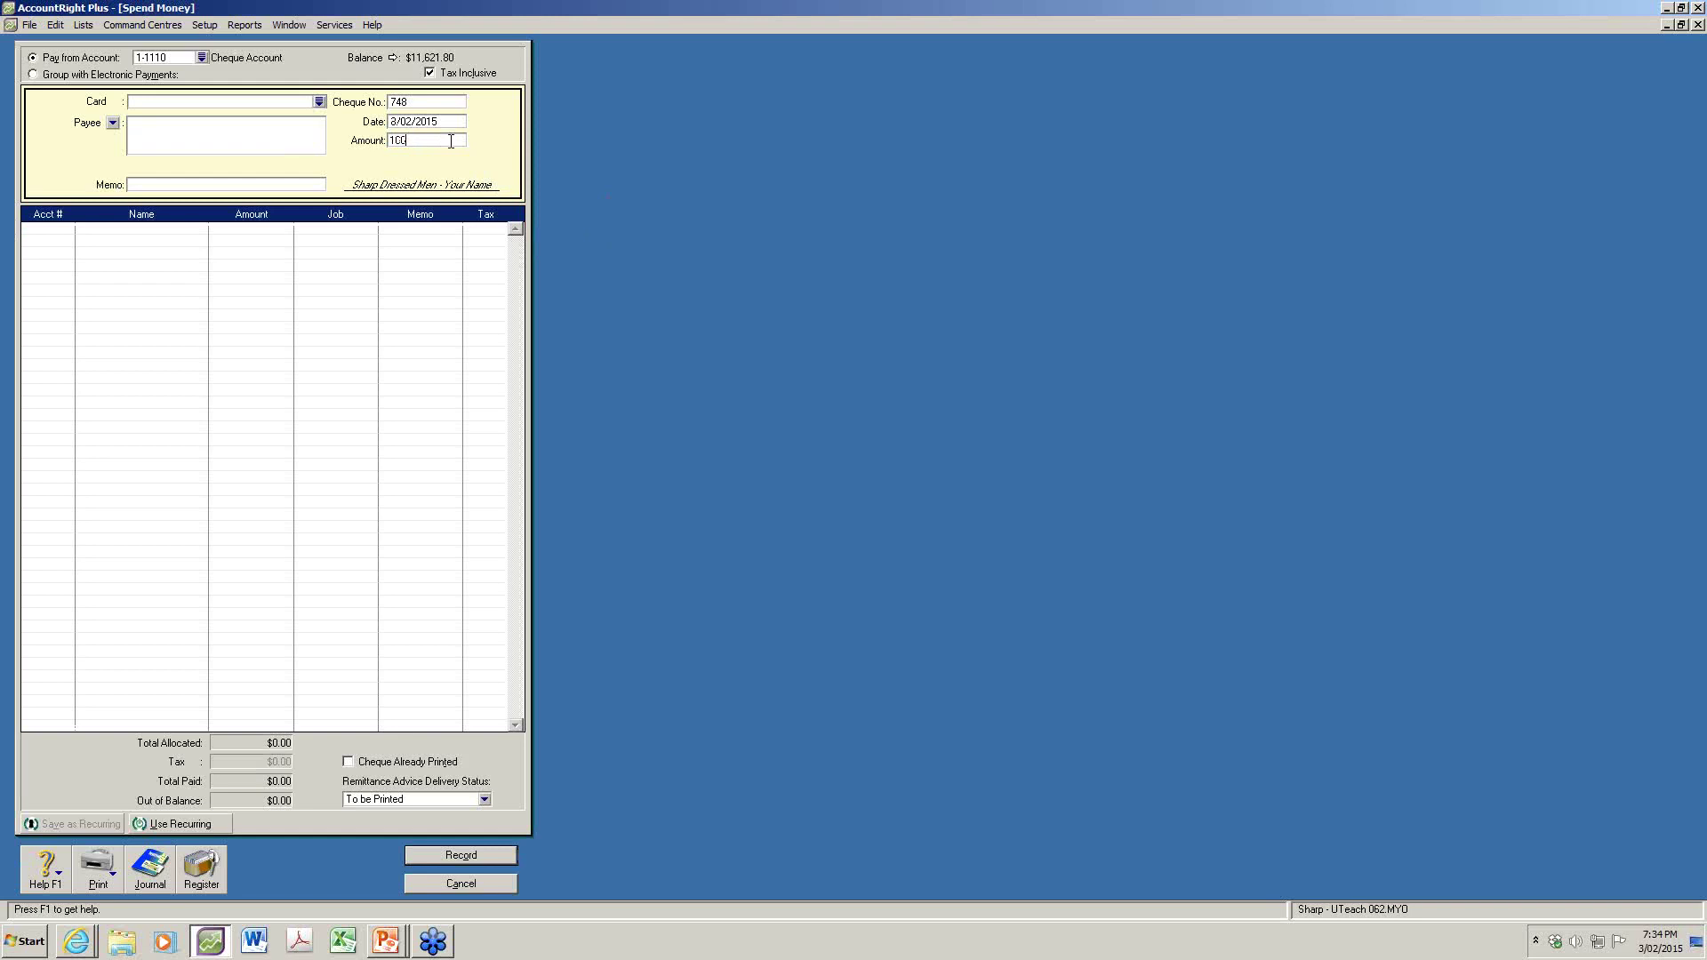
Give the $100 Spend Money cheque the memo Tax agent fees and allocate it to account 6-1005 Accounting Fees
{"action": "key", "text": "Tab"}
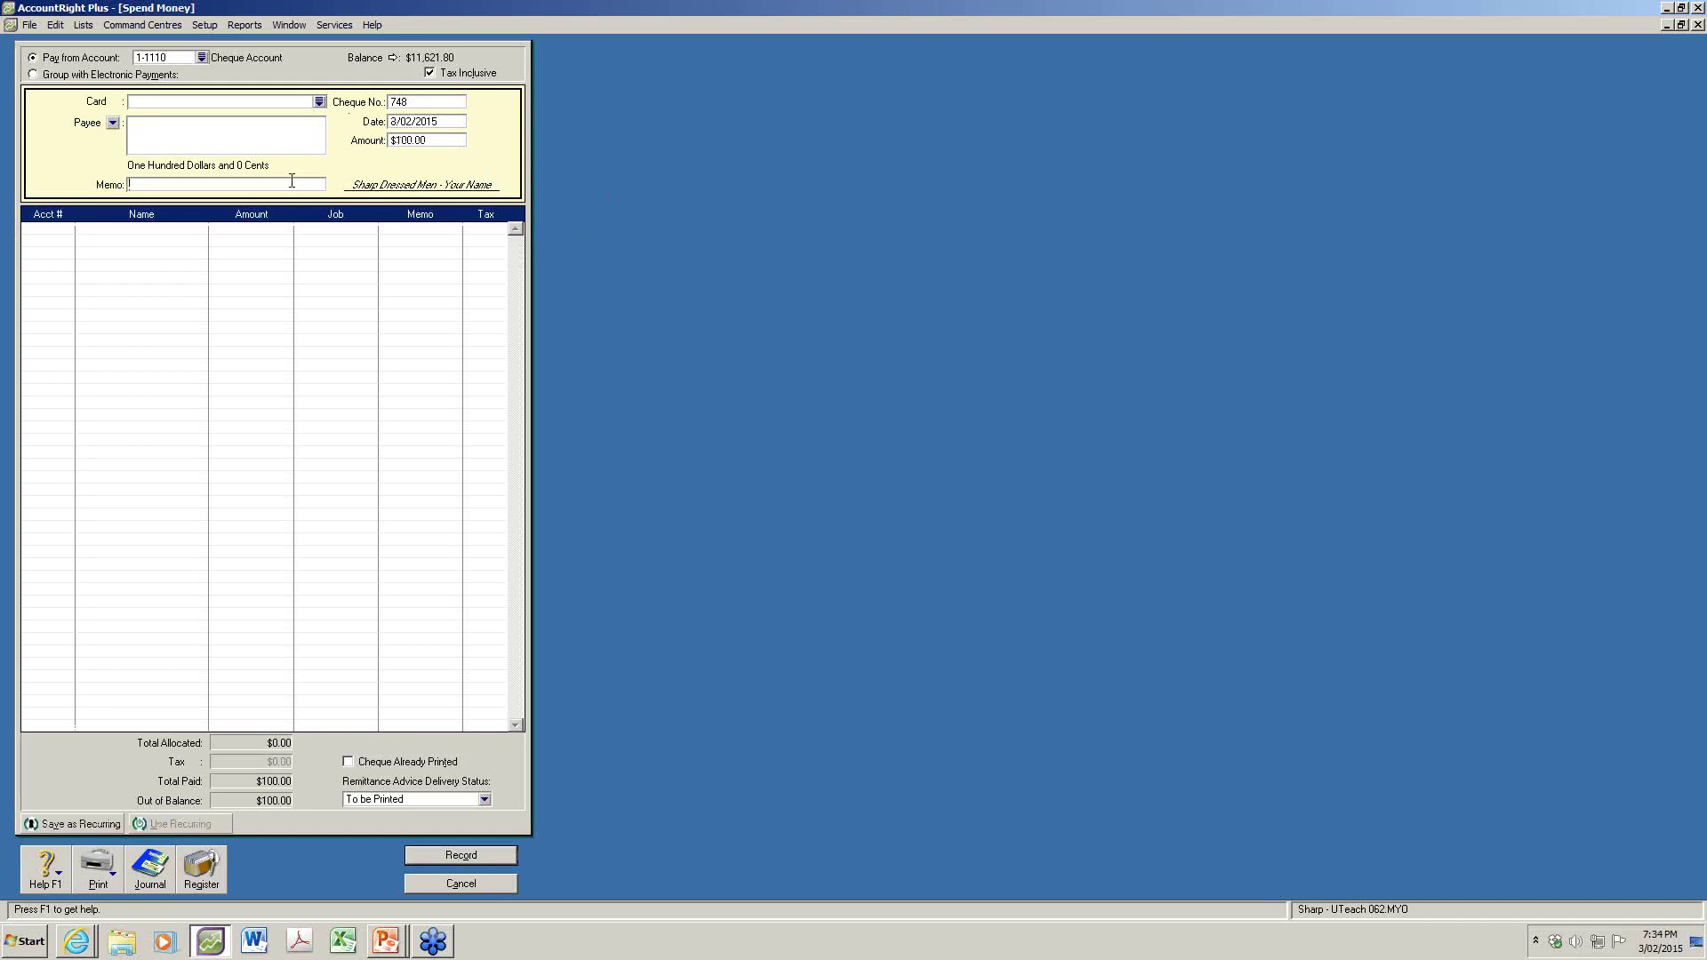
{"action": "type", "text": "Tax agent fees"}
{"action": "key", "text": "Tab"}
{"action": "type", "text": "6-"}
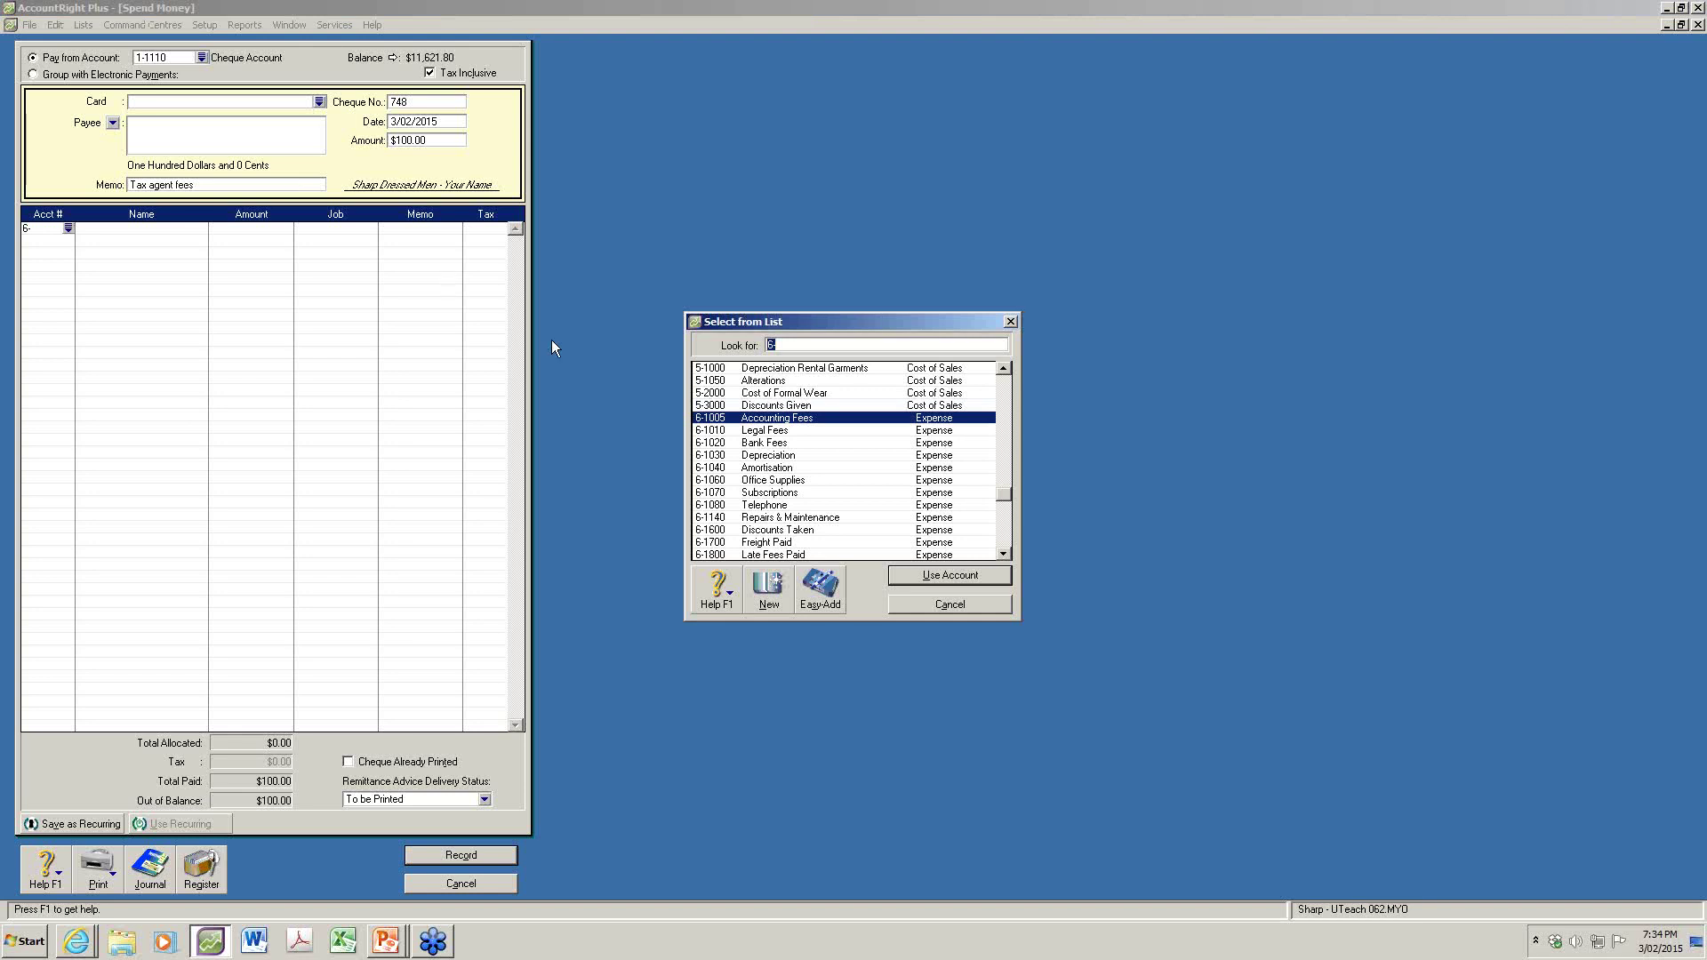
{"action": "left_click", "coordinate": [927, 578]}
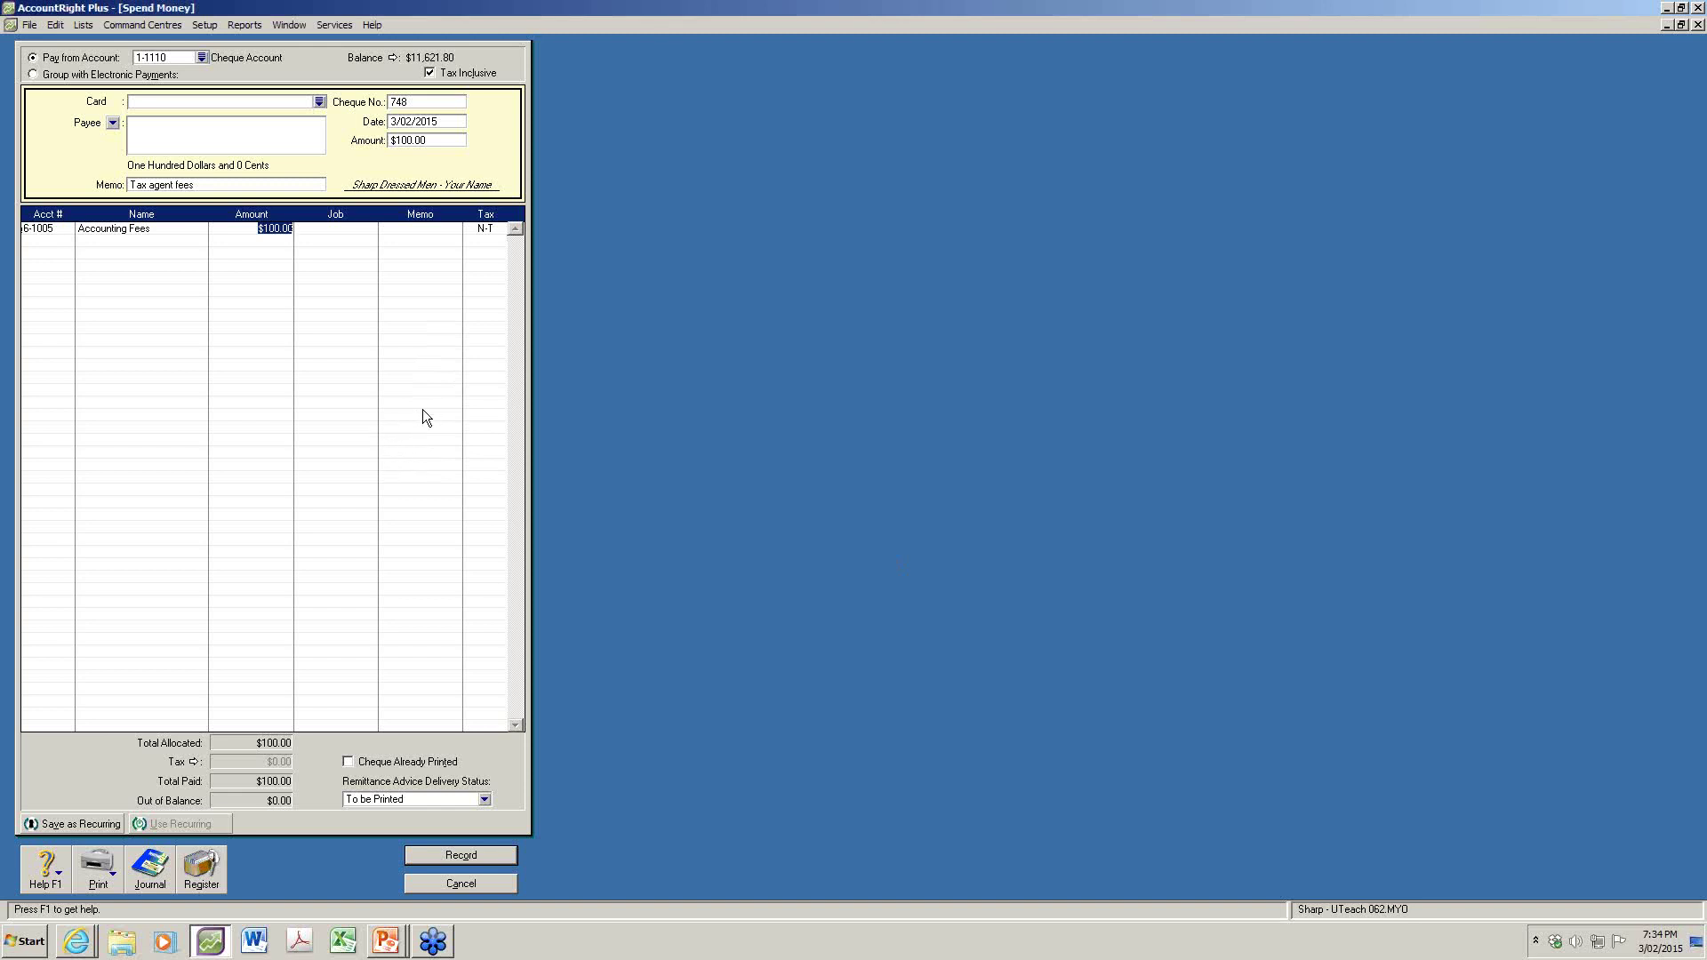
Save the payment as a monthly recurring transaction named Tax agent fees and record the cheque
{"action": "left_click", "coordinate": [56, 824]}
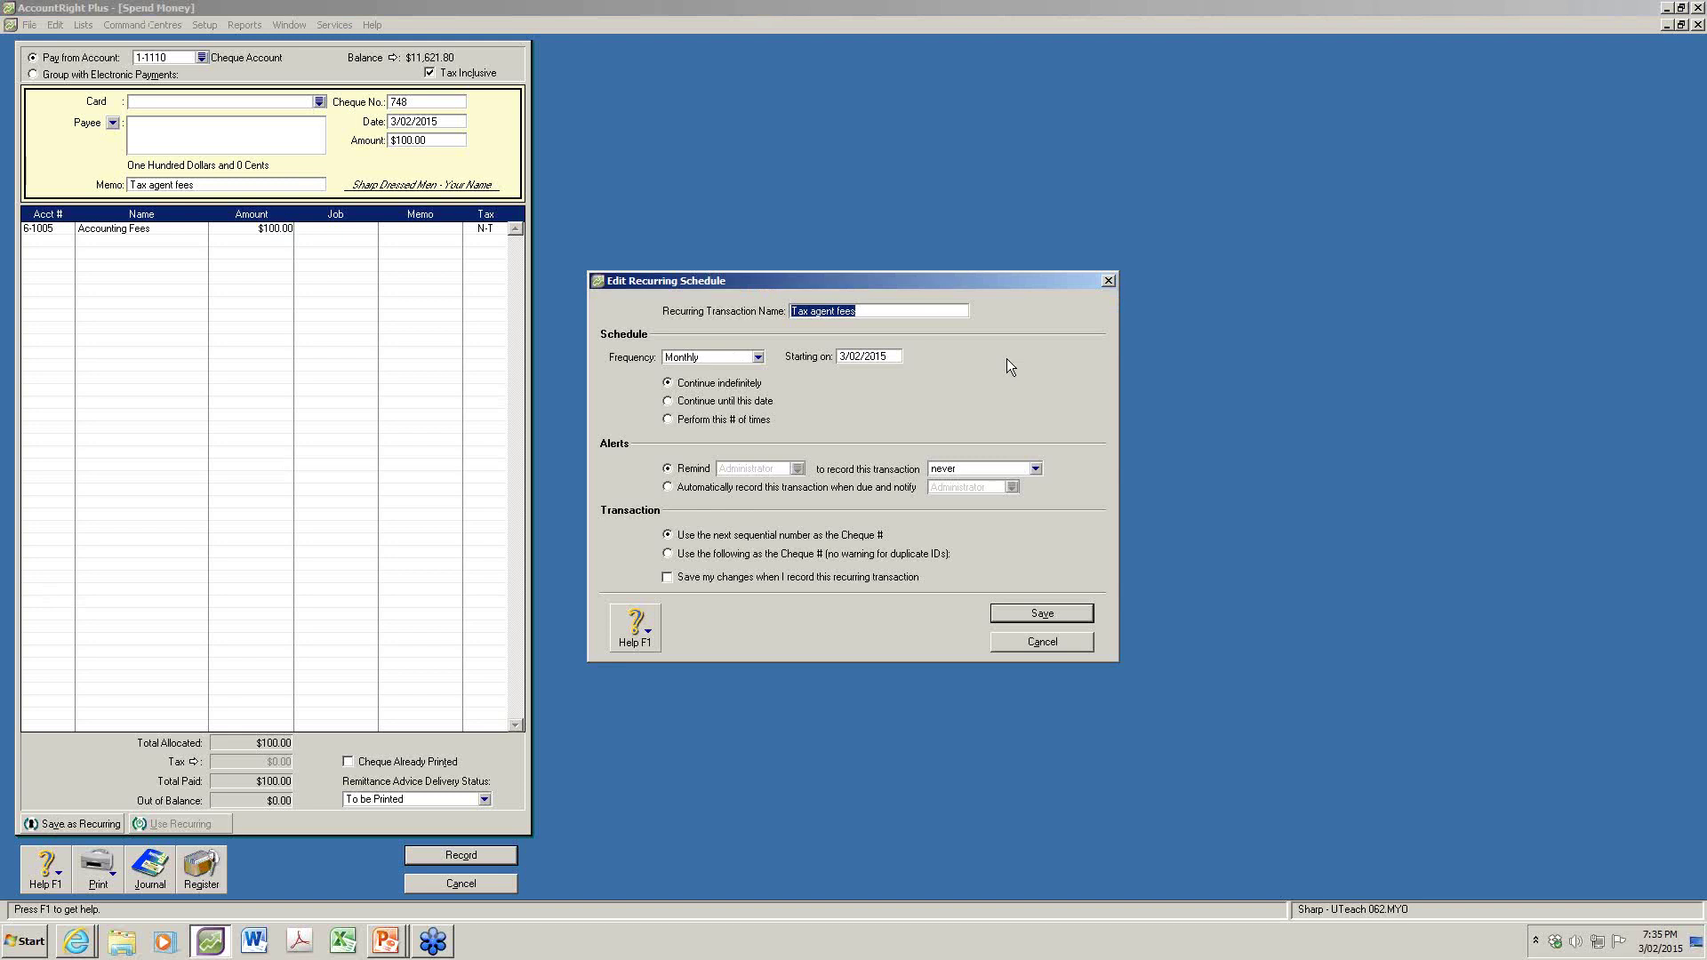
{"action": "left_click_drag", "start_coordinate": [879, 317], "coordinate": [787, 313]}
{"action": "left_click", "coordinate": [887, 315]}
{"action": "left_click", "coordinate": [1042, 613]}
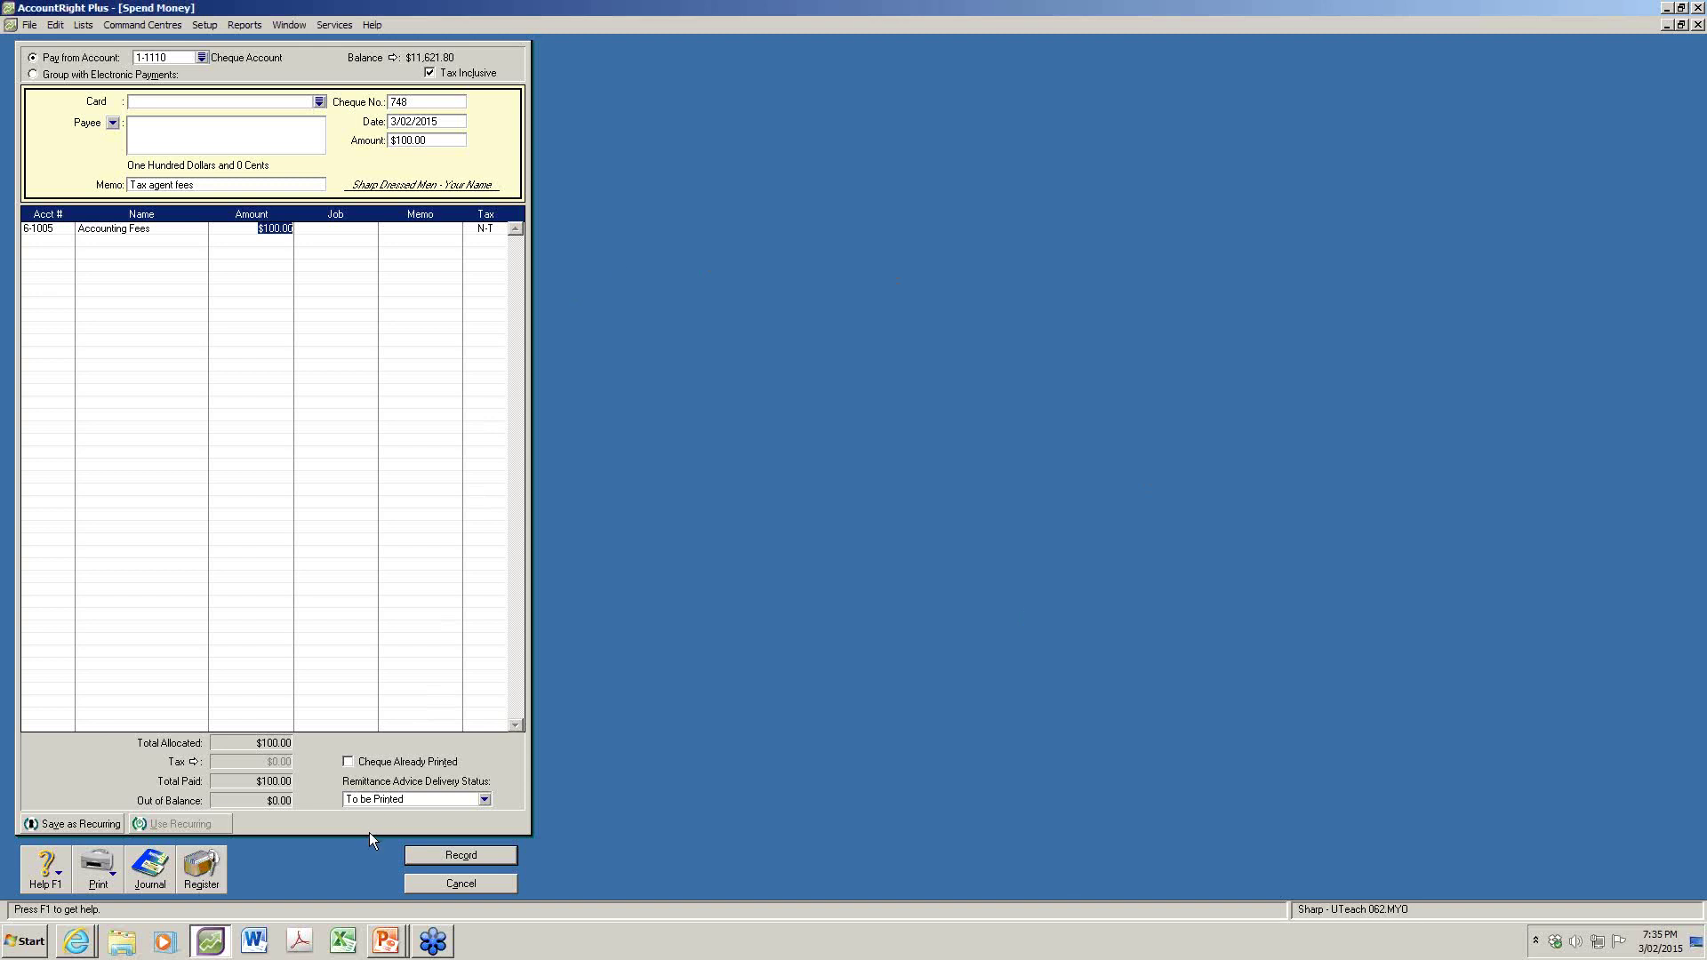
{"action": "left_click", "coordinate": [483, 857]}
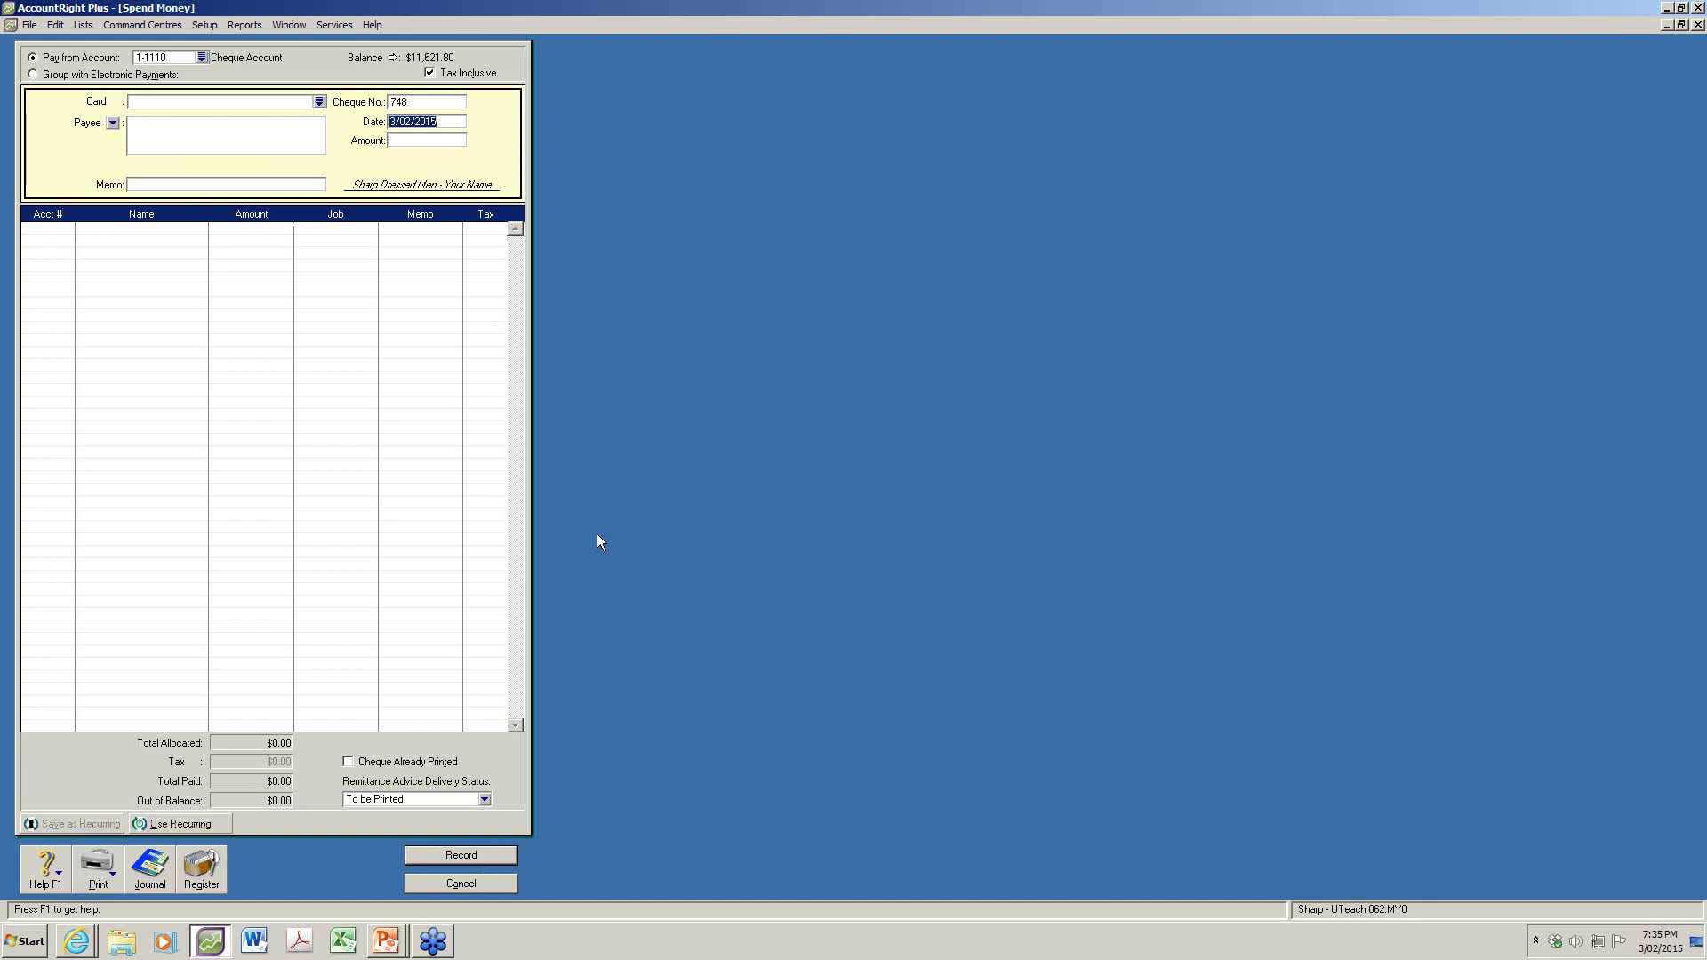
Load the Tax agent fees recurring transaction into a new Spend Money cheque, and cancel it without recording
{"action": "left_click", "coordinate": [412, 141]}
{"action": "left_click", "coordinate": [178, 824]}
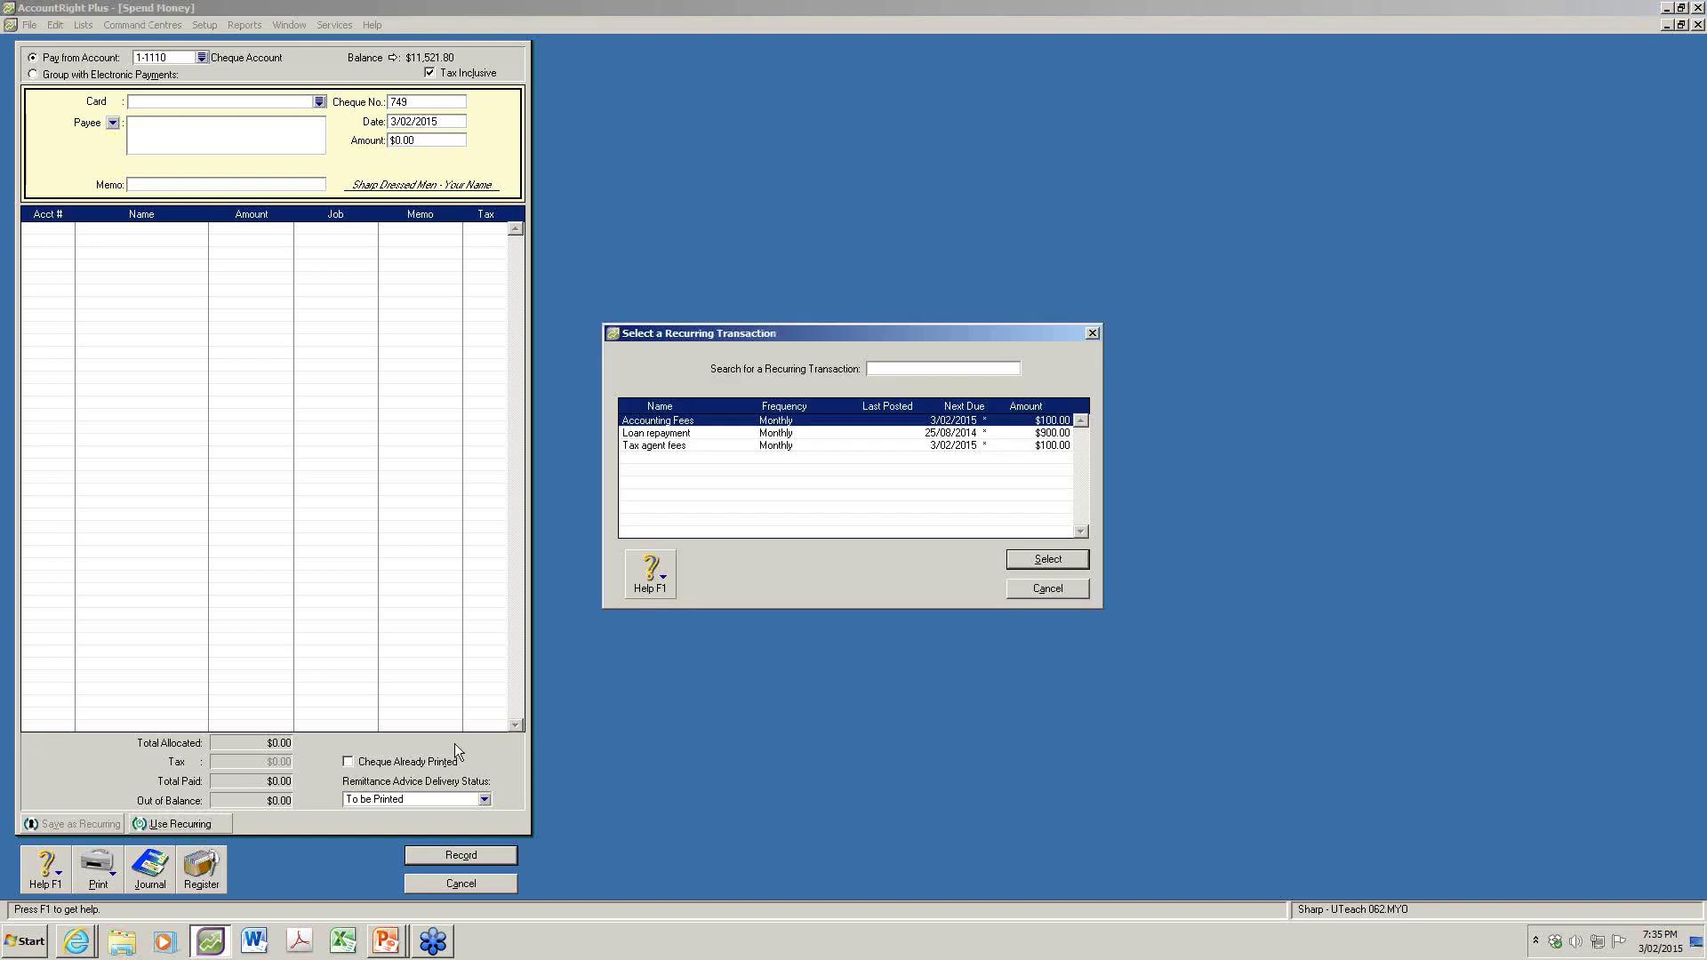
{"action": "left_click", "coordinate": [675, 447]}
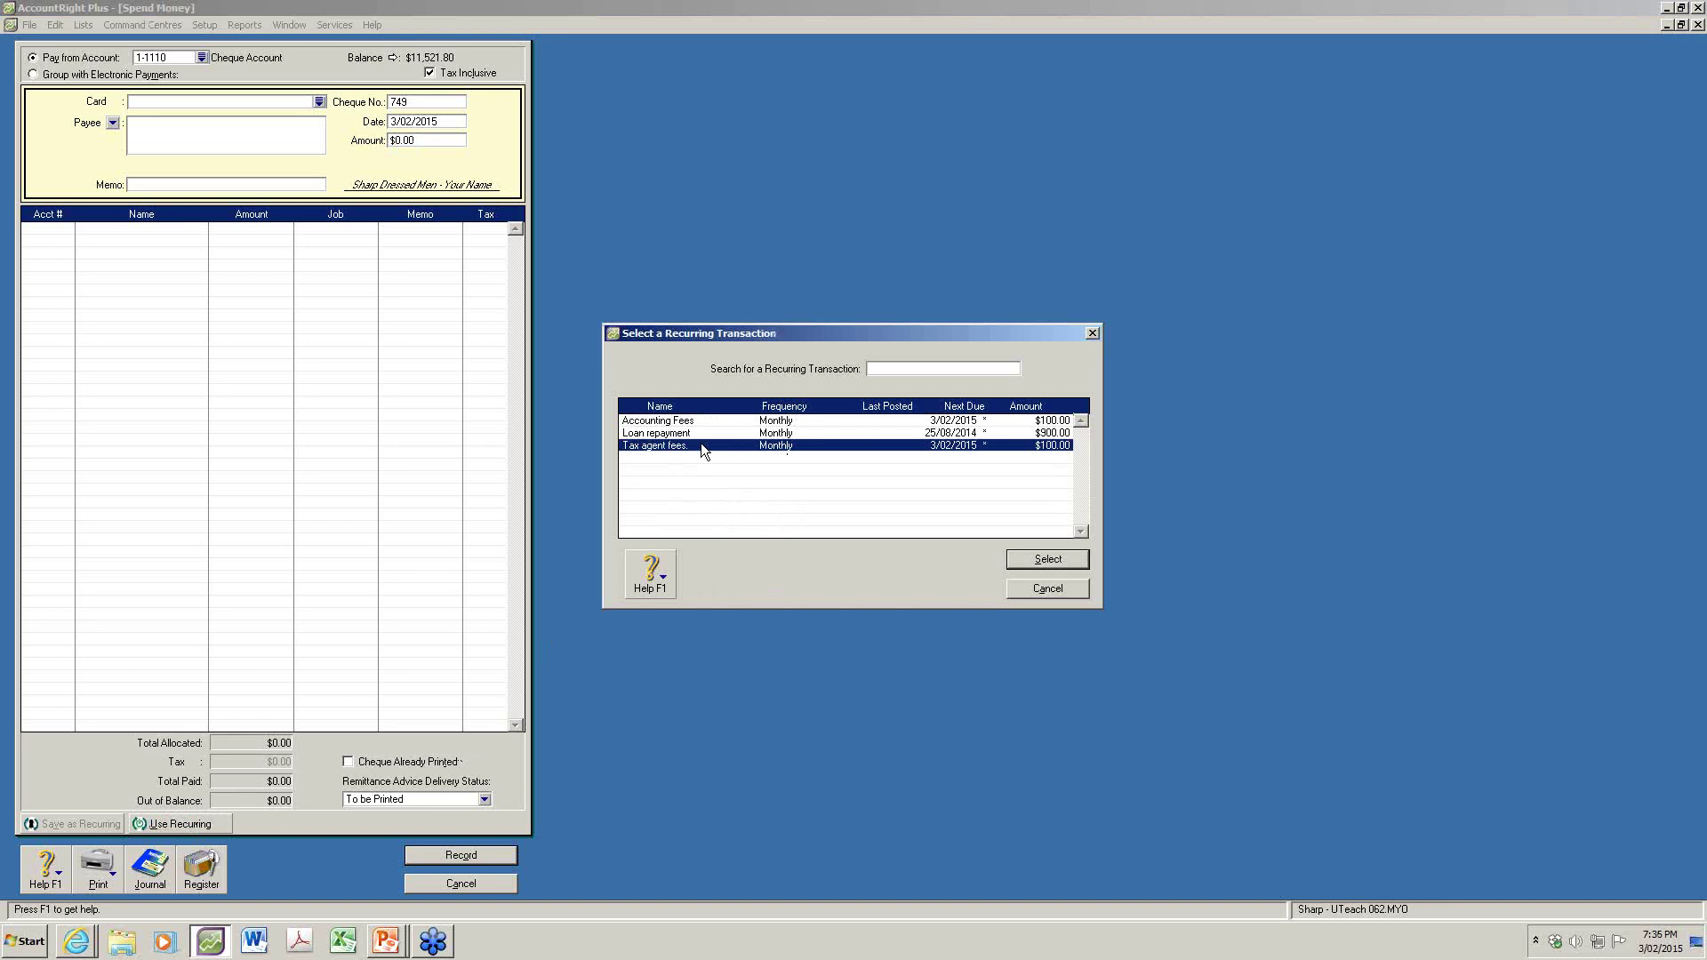
{"action": "left_click", "coordinate": [1060, 562]}
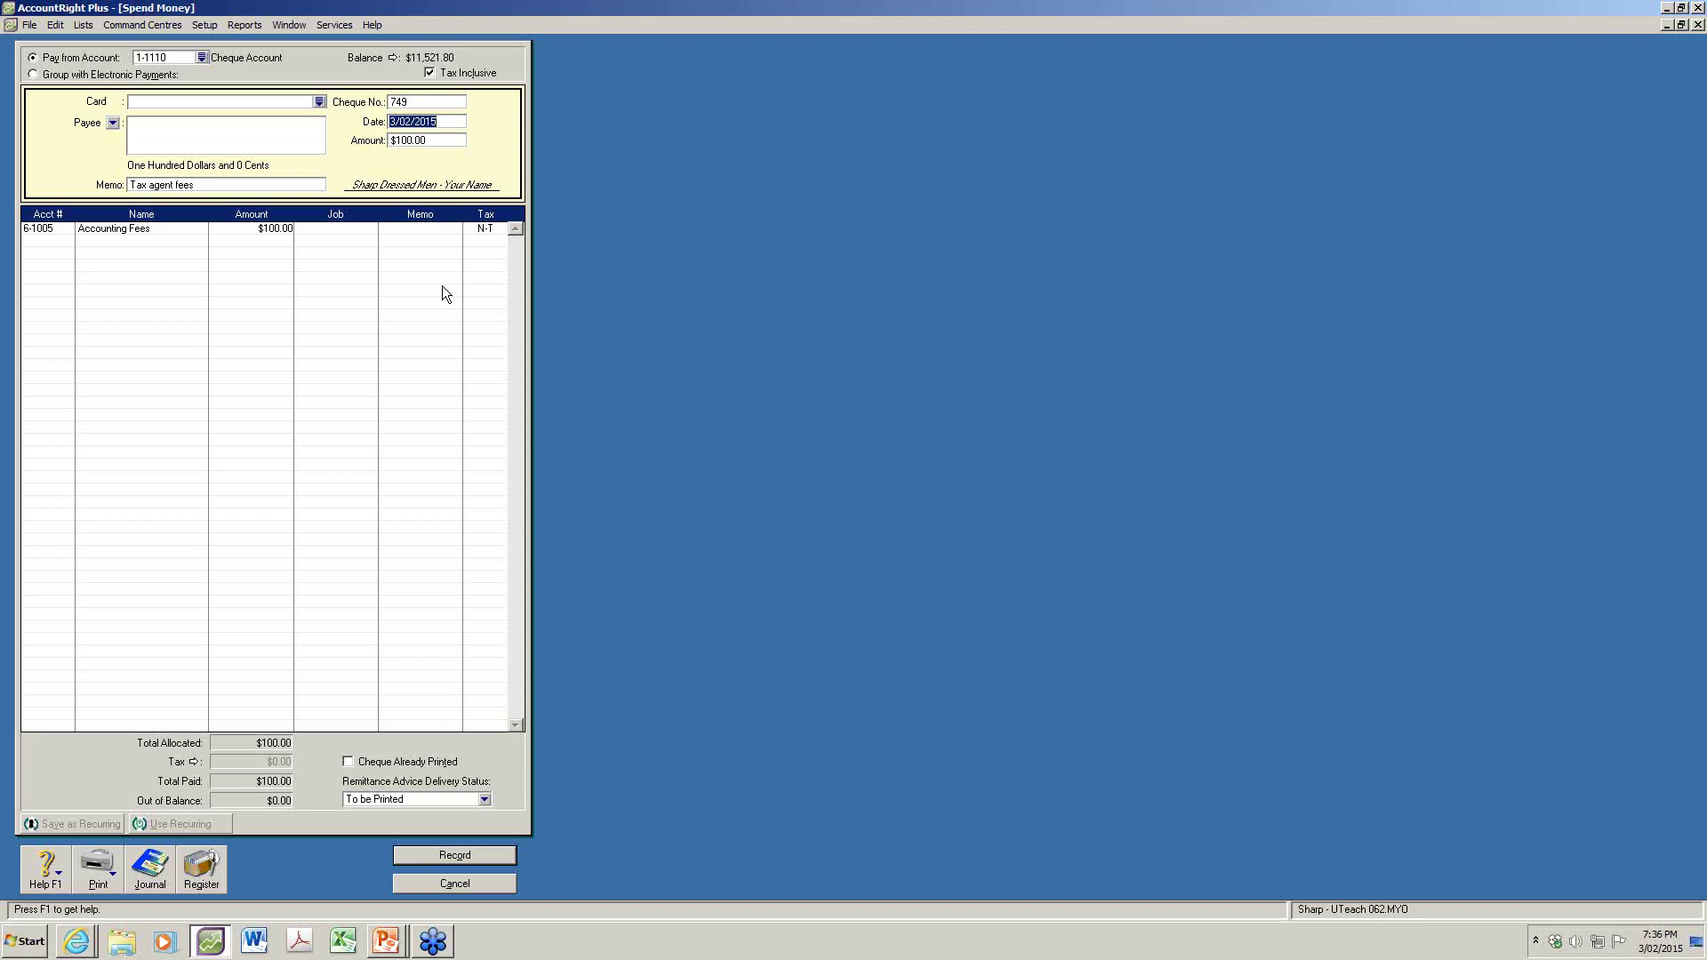
{"action": "left_click", "coordinate": [461, 883]}
{"action": "left_click", "coordinate": [445, 883]}
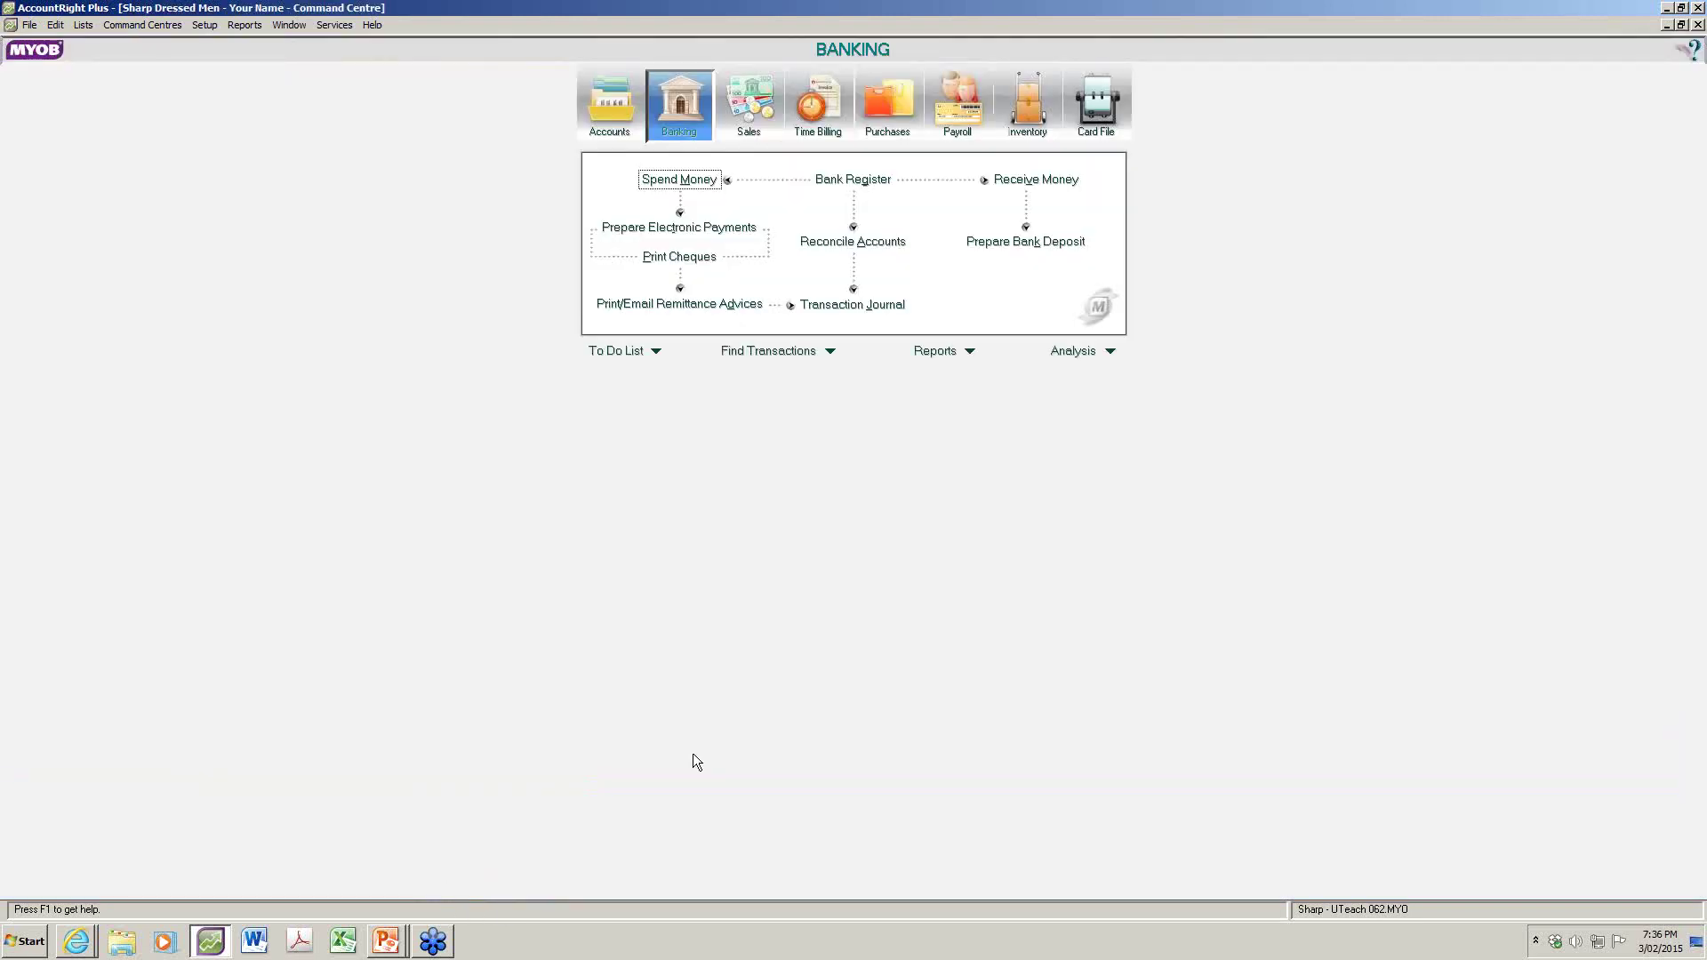
Open the Tax agent fees cheque from the Bank Register and delete its transaction
{"action": "left_click", "coordinate": [844, 178]}
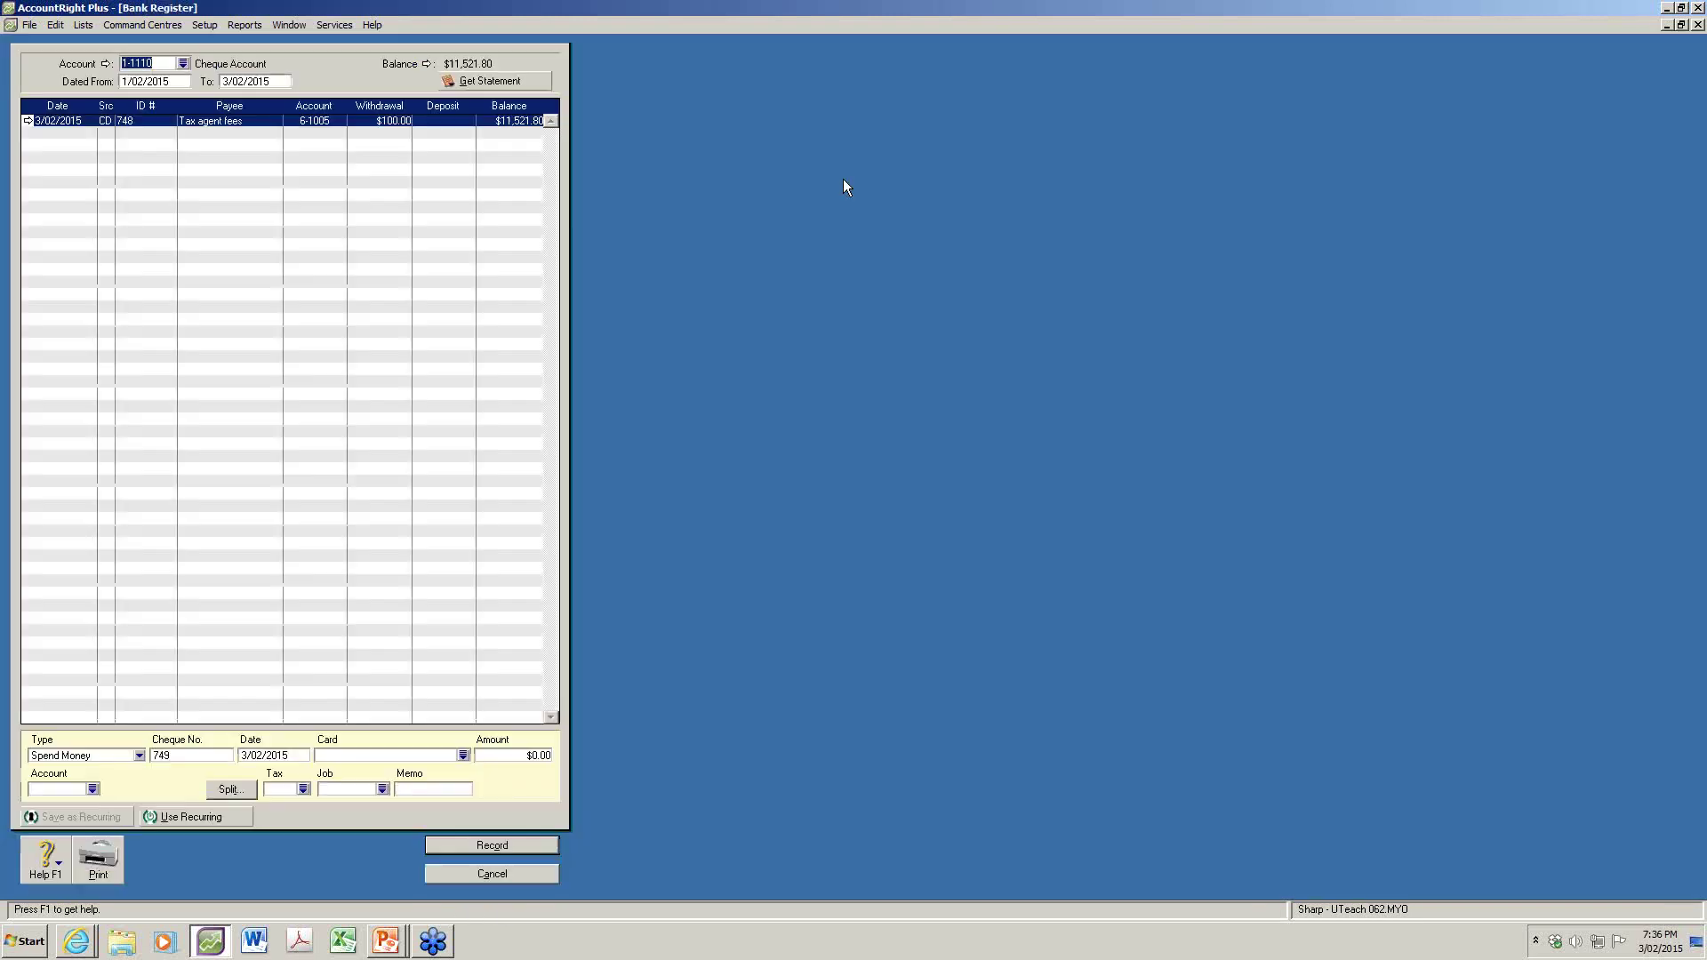
{"action": "left_click", "coordinate": [28, 119]}
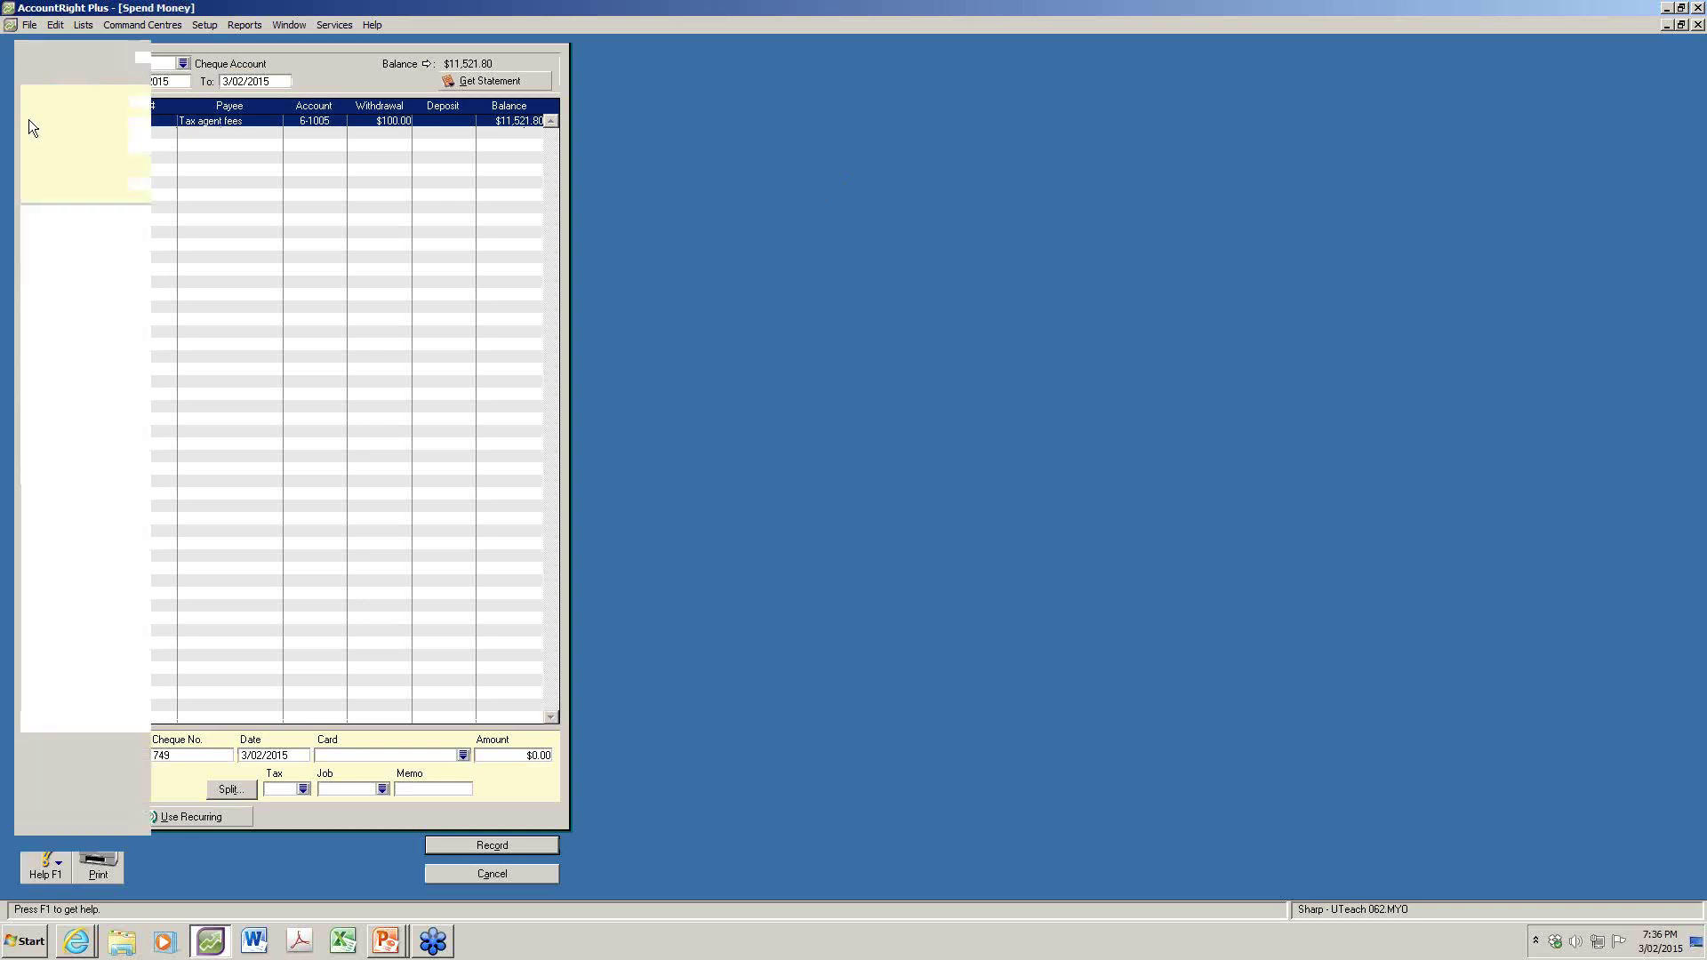
{"action": "left_click", "coordinate": [54, 24]}
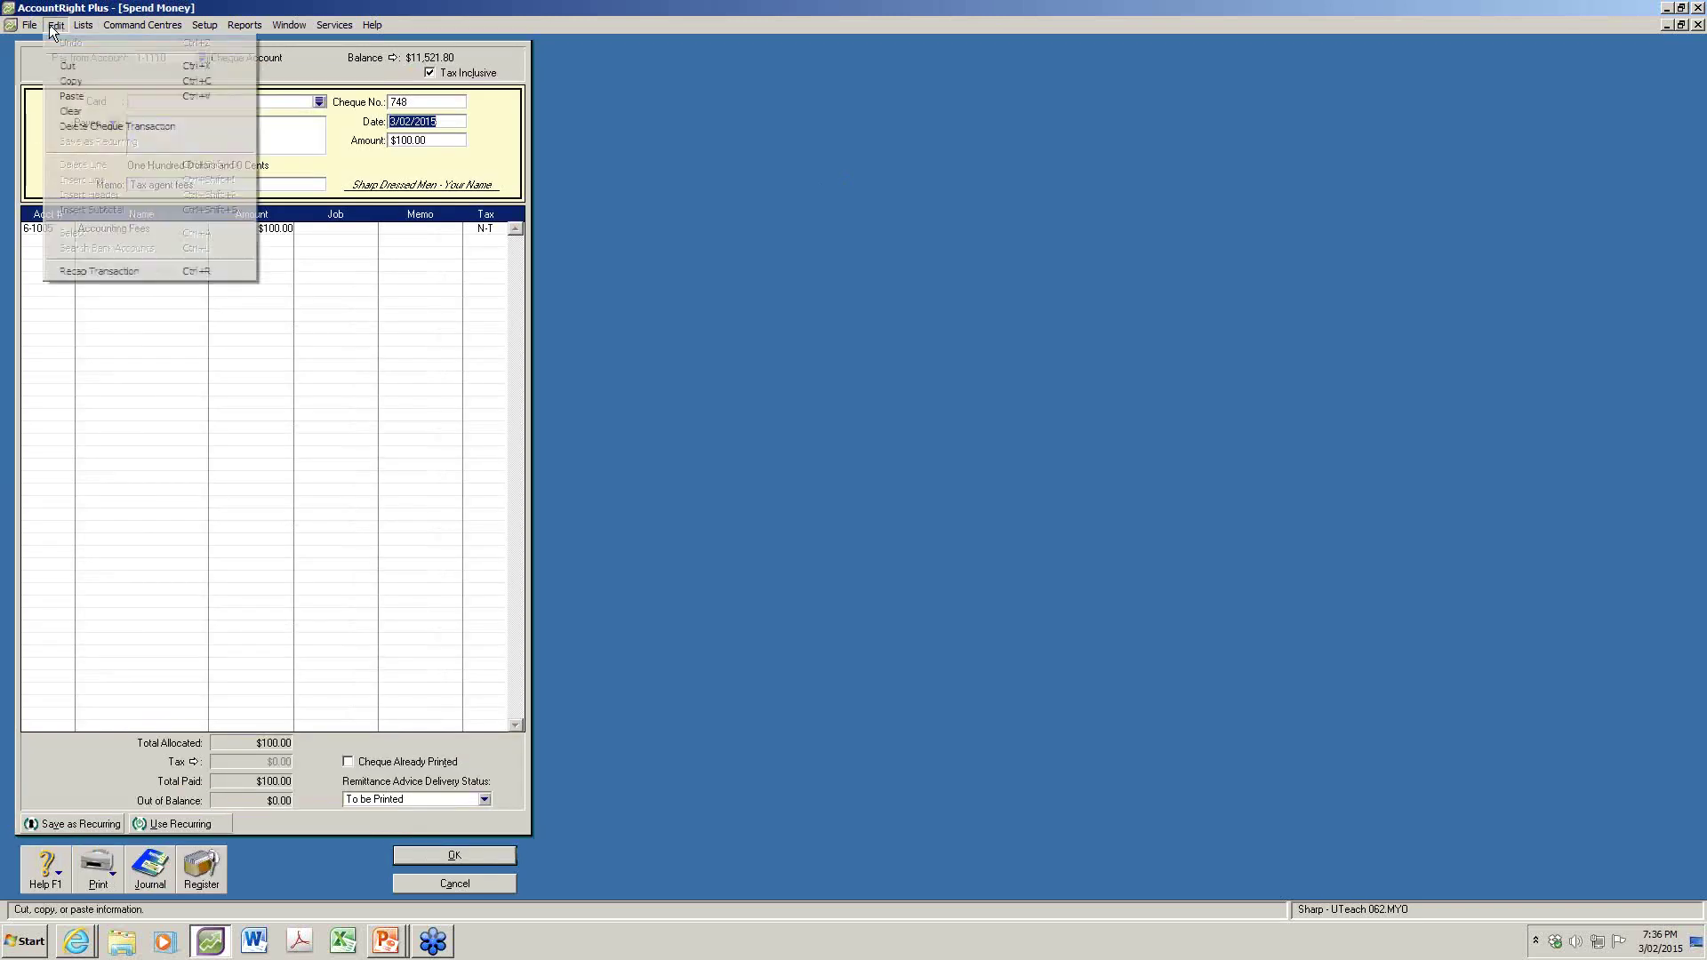
{"action": "left_click", "coordinate": [100, 126]}
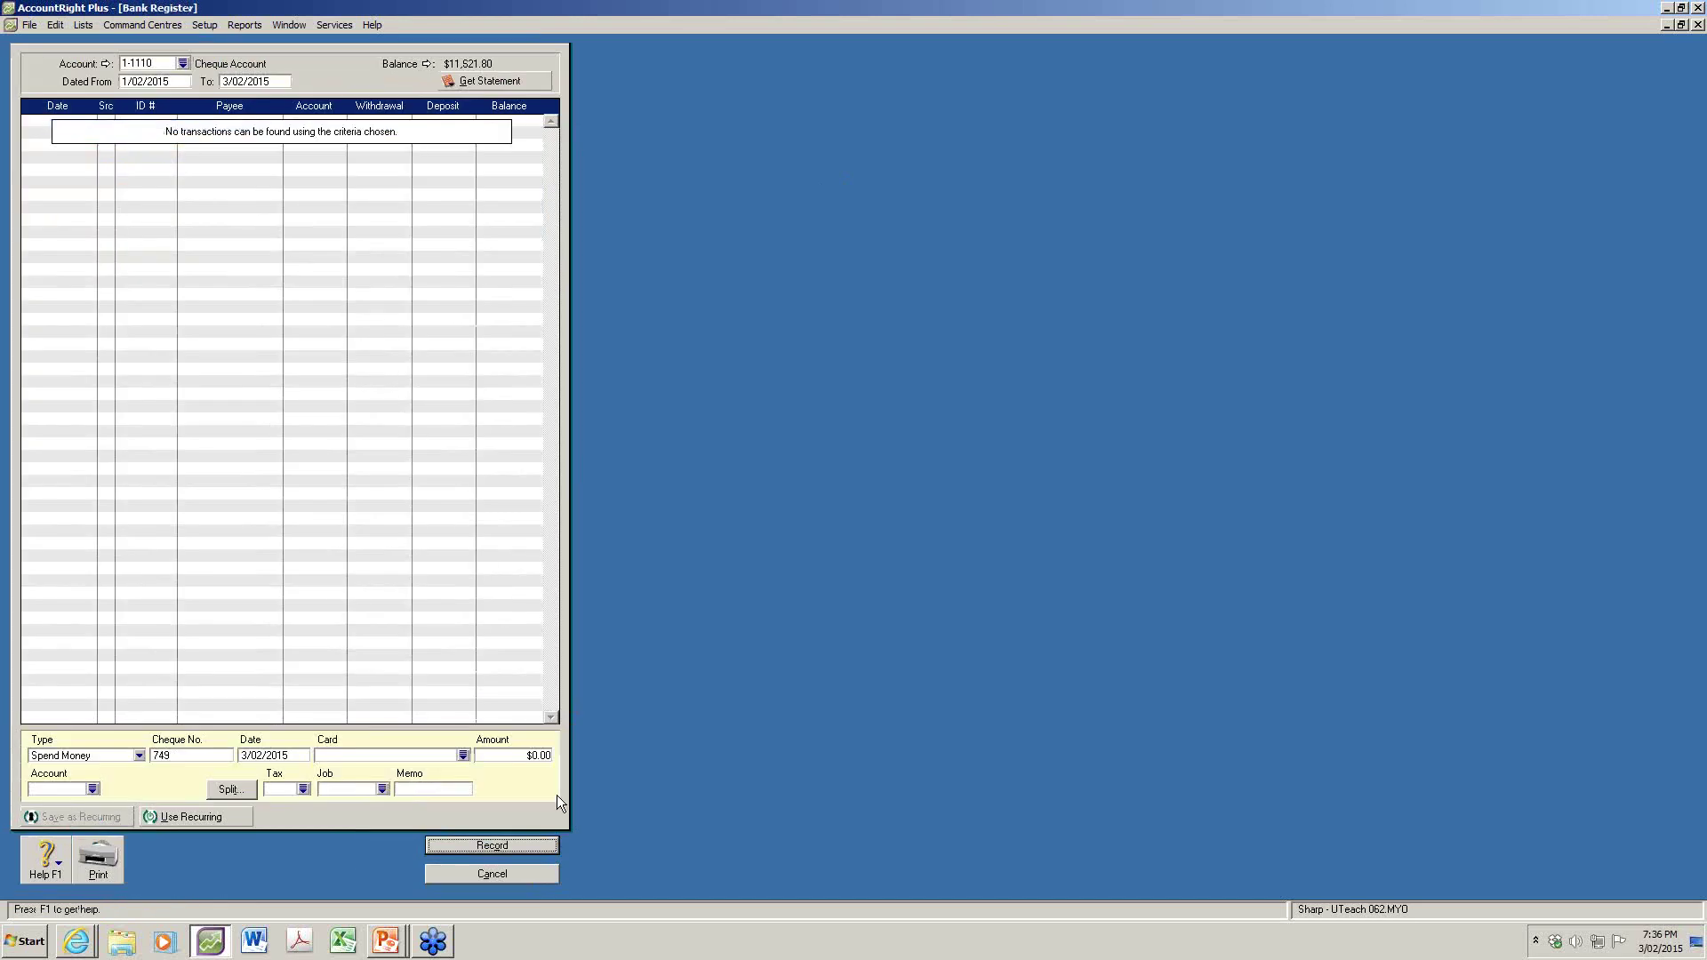
Close the Bank Register and switch to the PowerPoint slide show to view the first slide on preparing a monthly reconciliation
{"action": "left_click", "coordinate": [491, 874]}
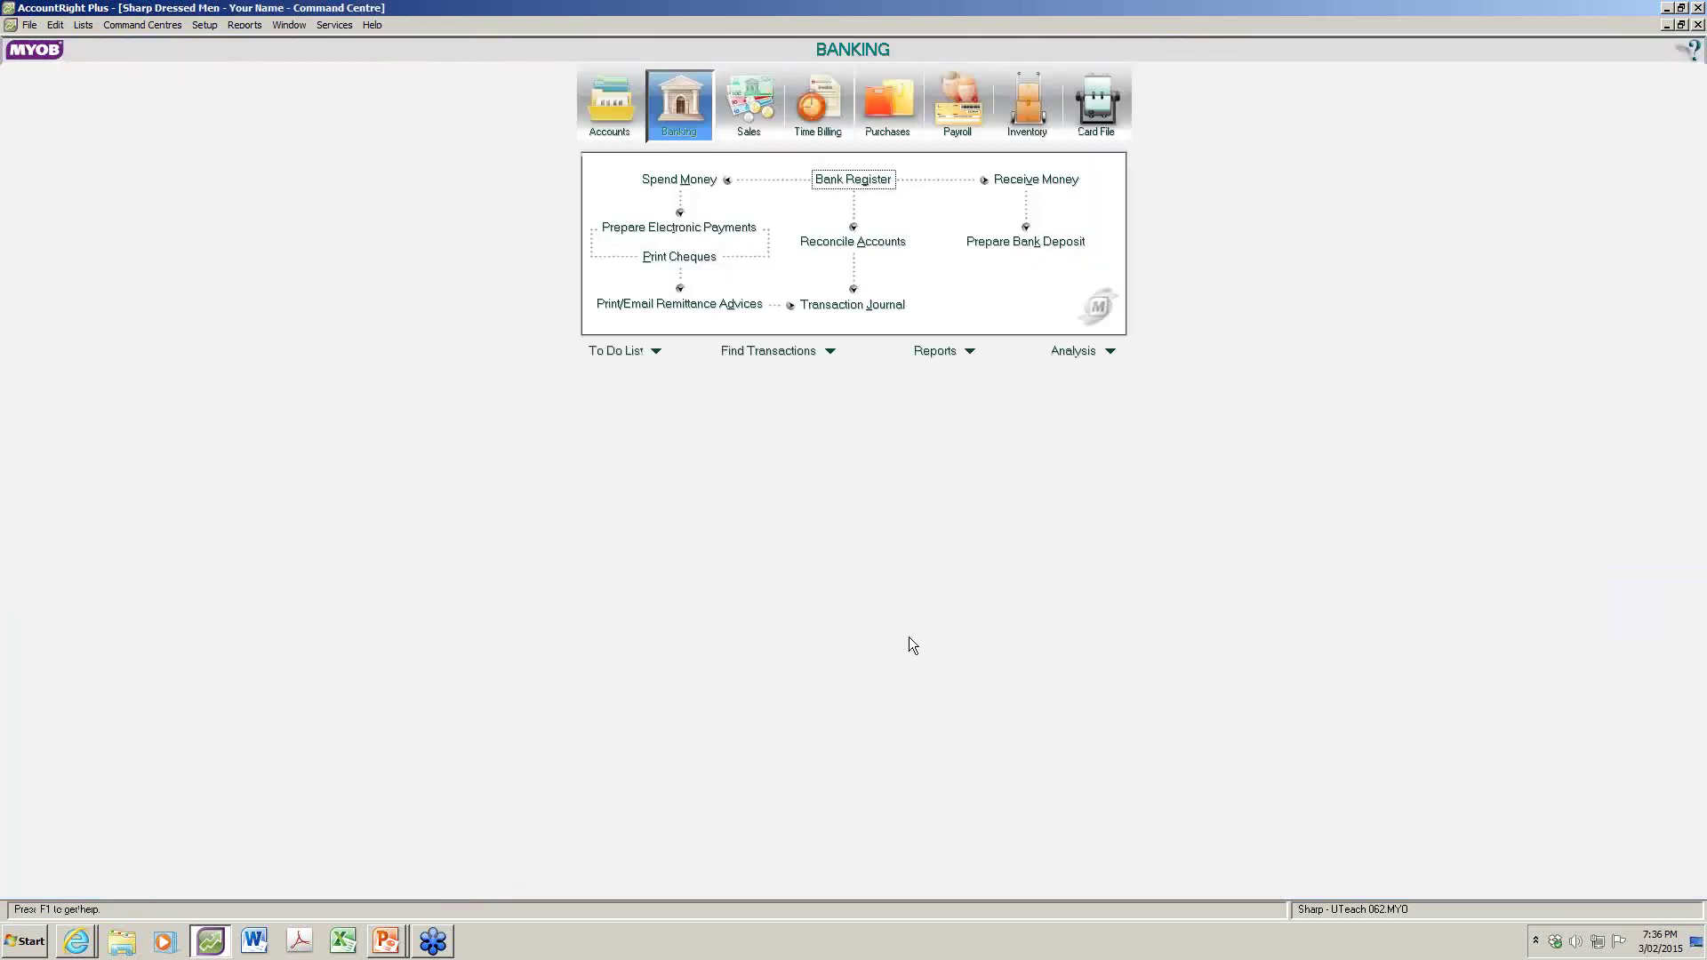
{"action": "key", "text": "alt+Tab"}
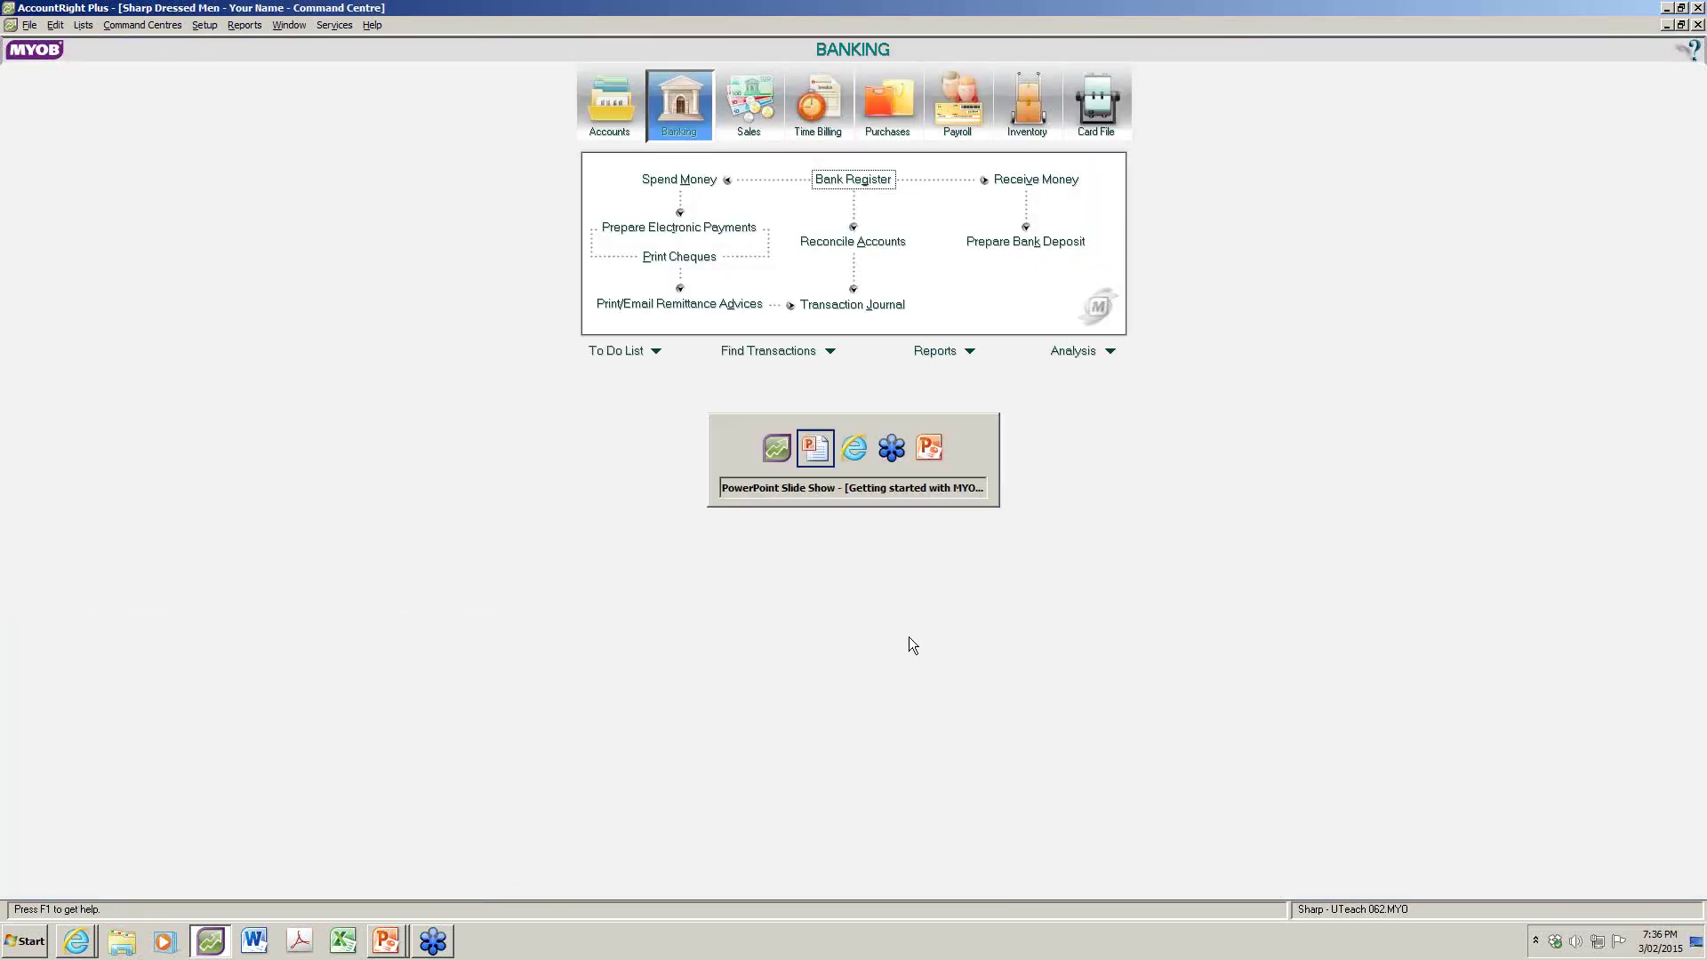
{"action": "key", "text": "Right"}
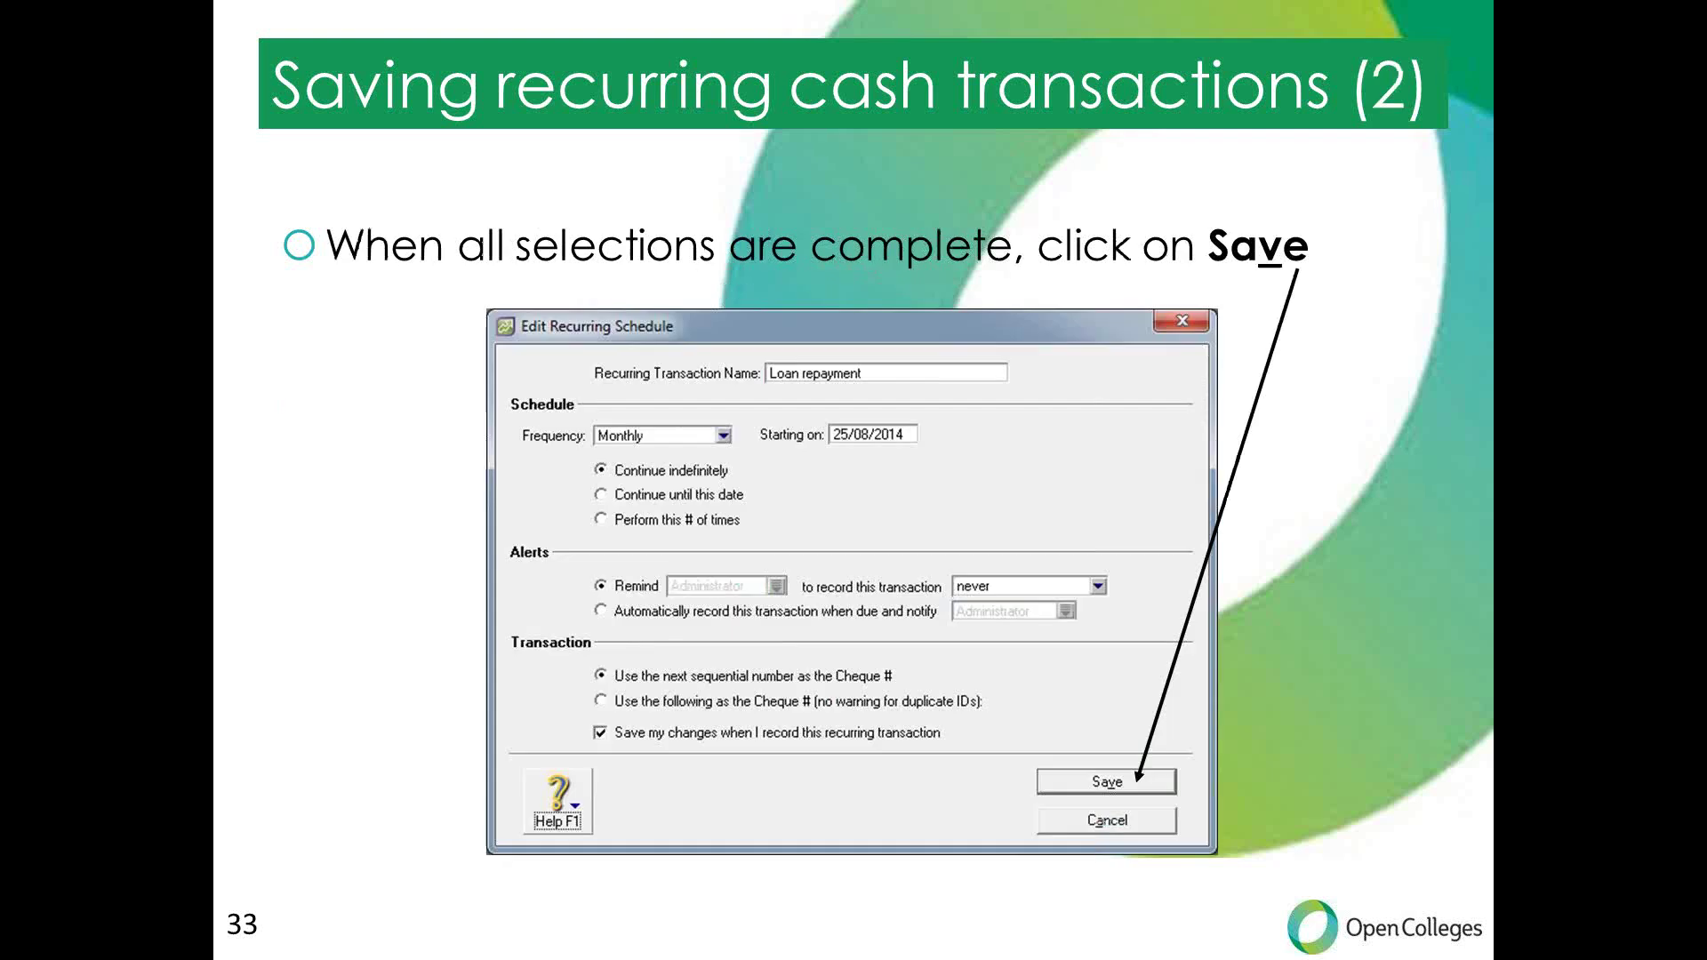
{"action": "key", "text": "Right"}
{"action": "key", "text": "Left"}
{"action": "key", "text": "Right"}
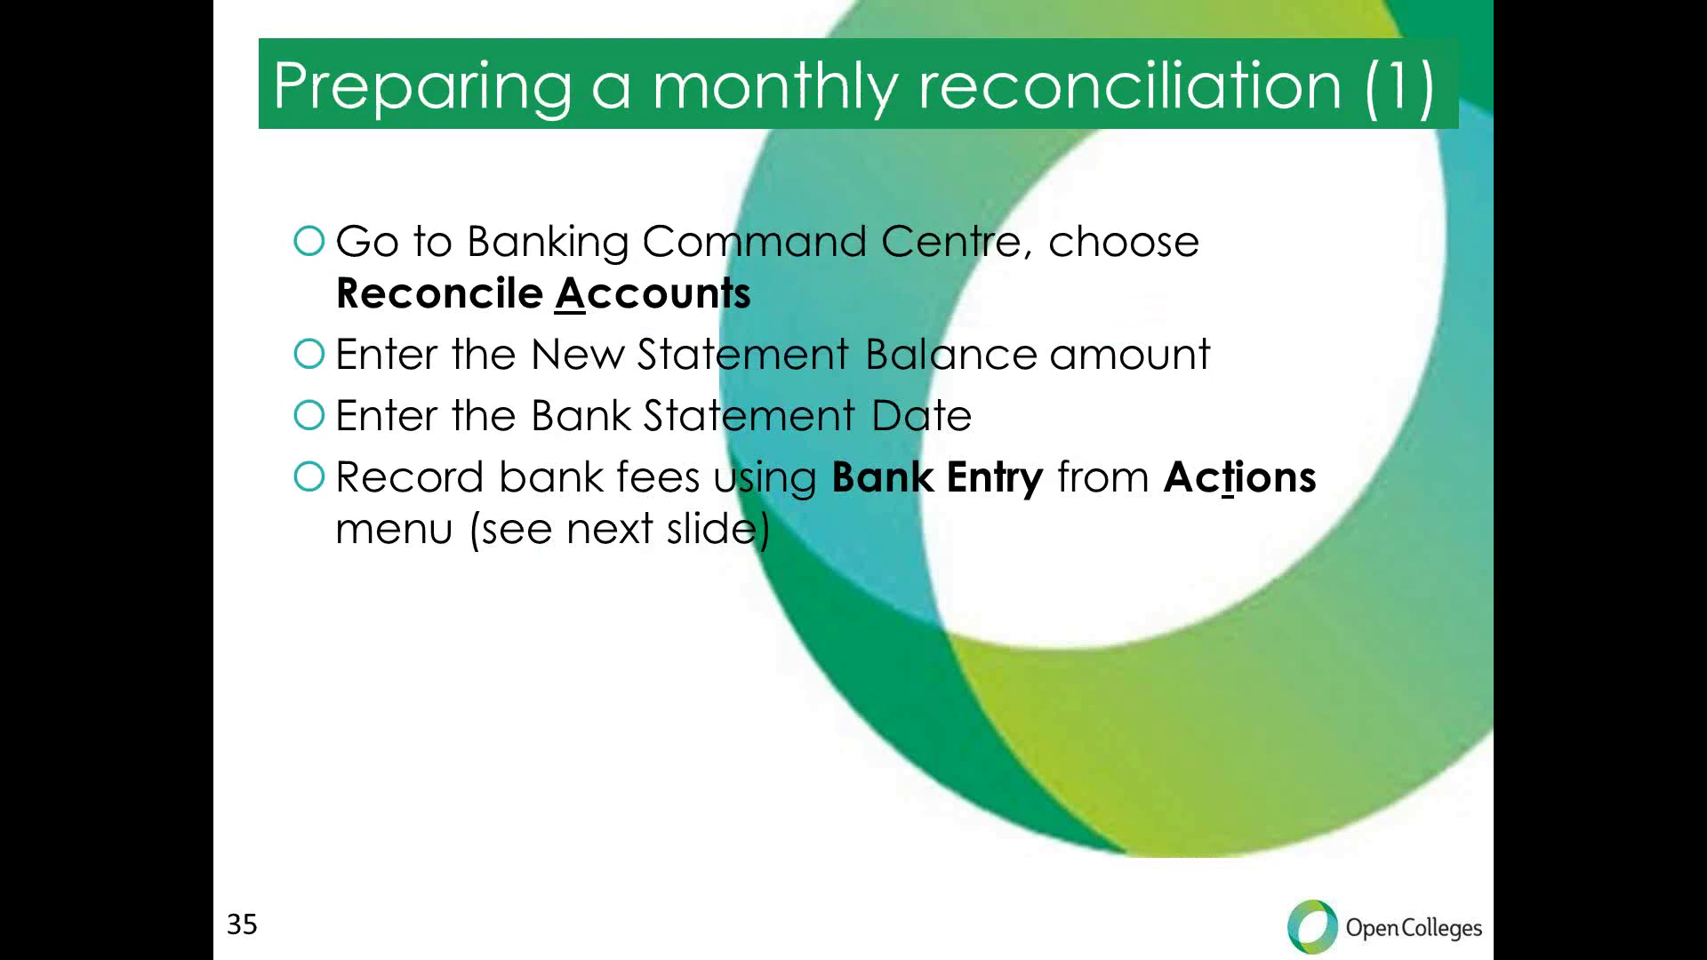
Switch to AccountRight Plus and start reconciling account 1-1110 with statement date 31/07/2014 and new statement balance $17,150.15
{"action": "key", "text": "alt+Tab"}
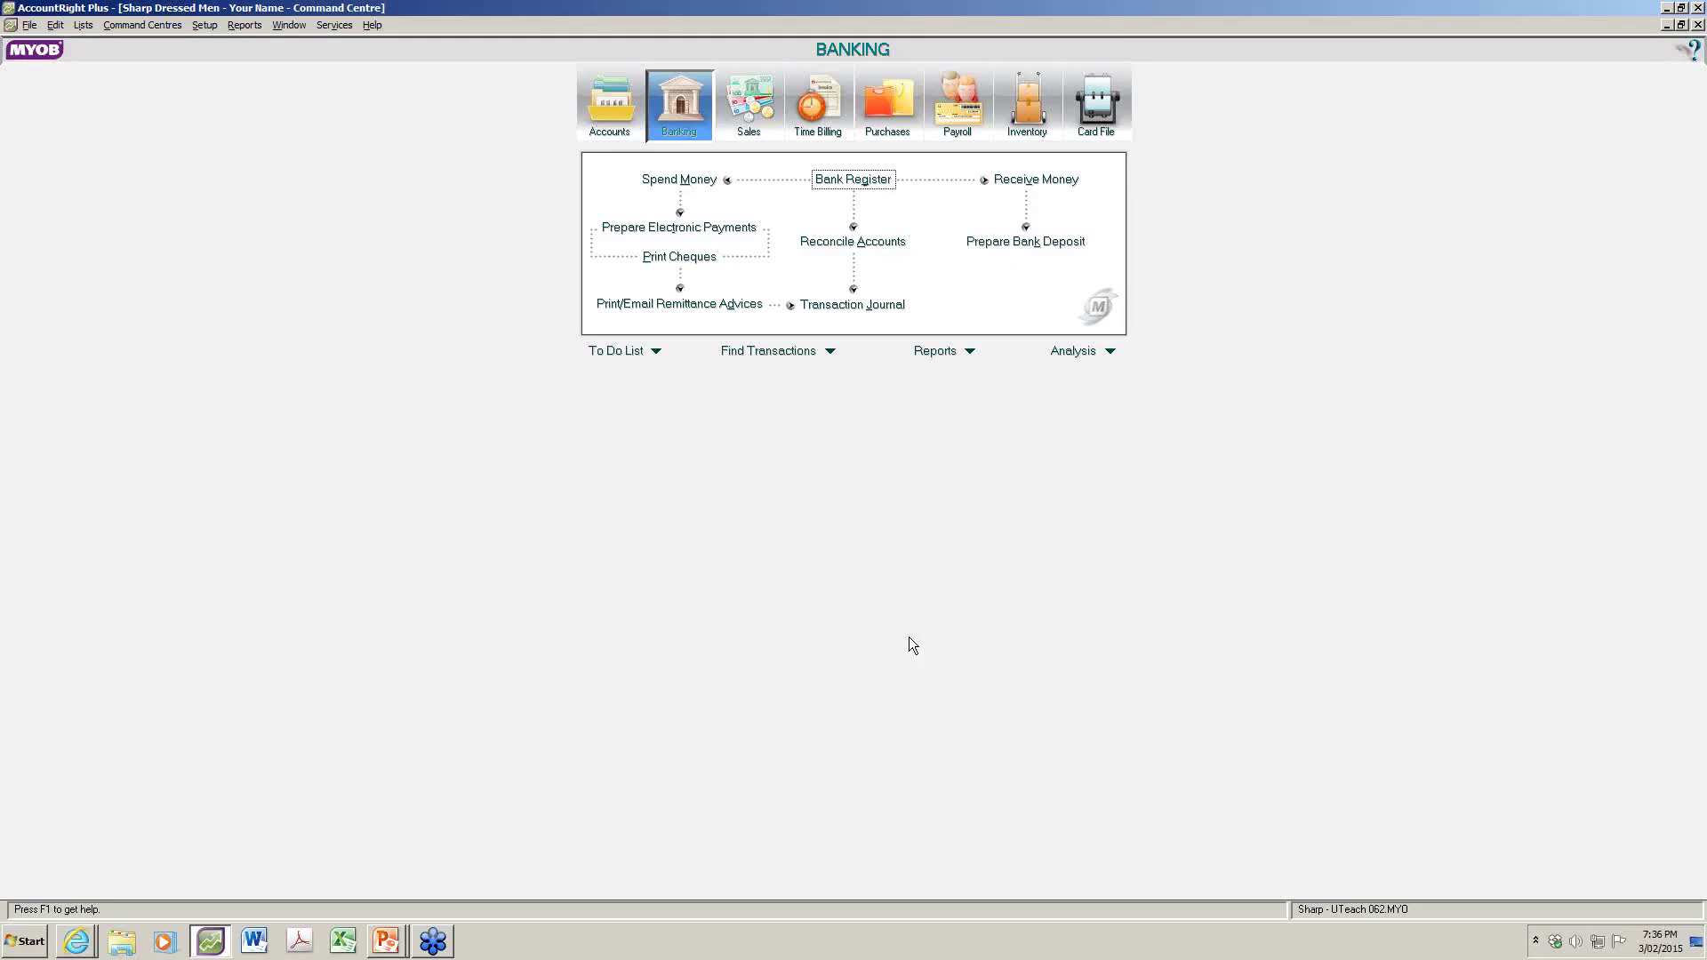
{"action": "left_click", "coordinate": [887, 248]}
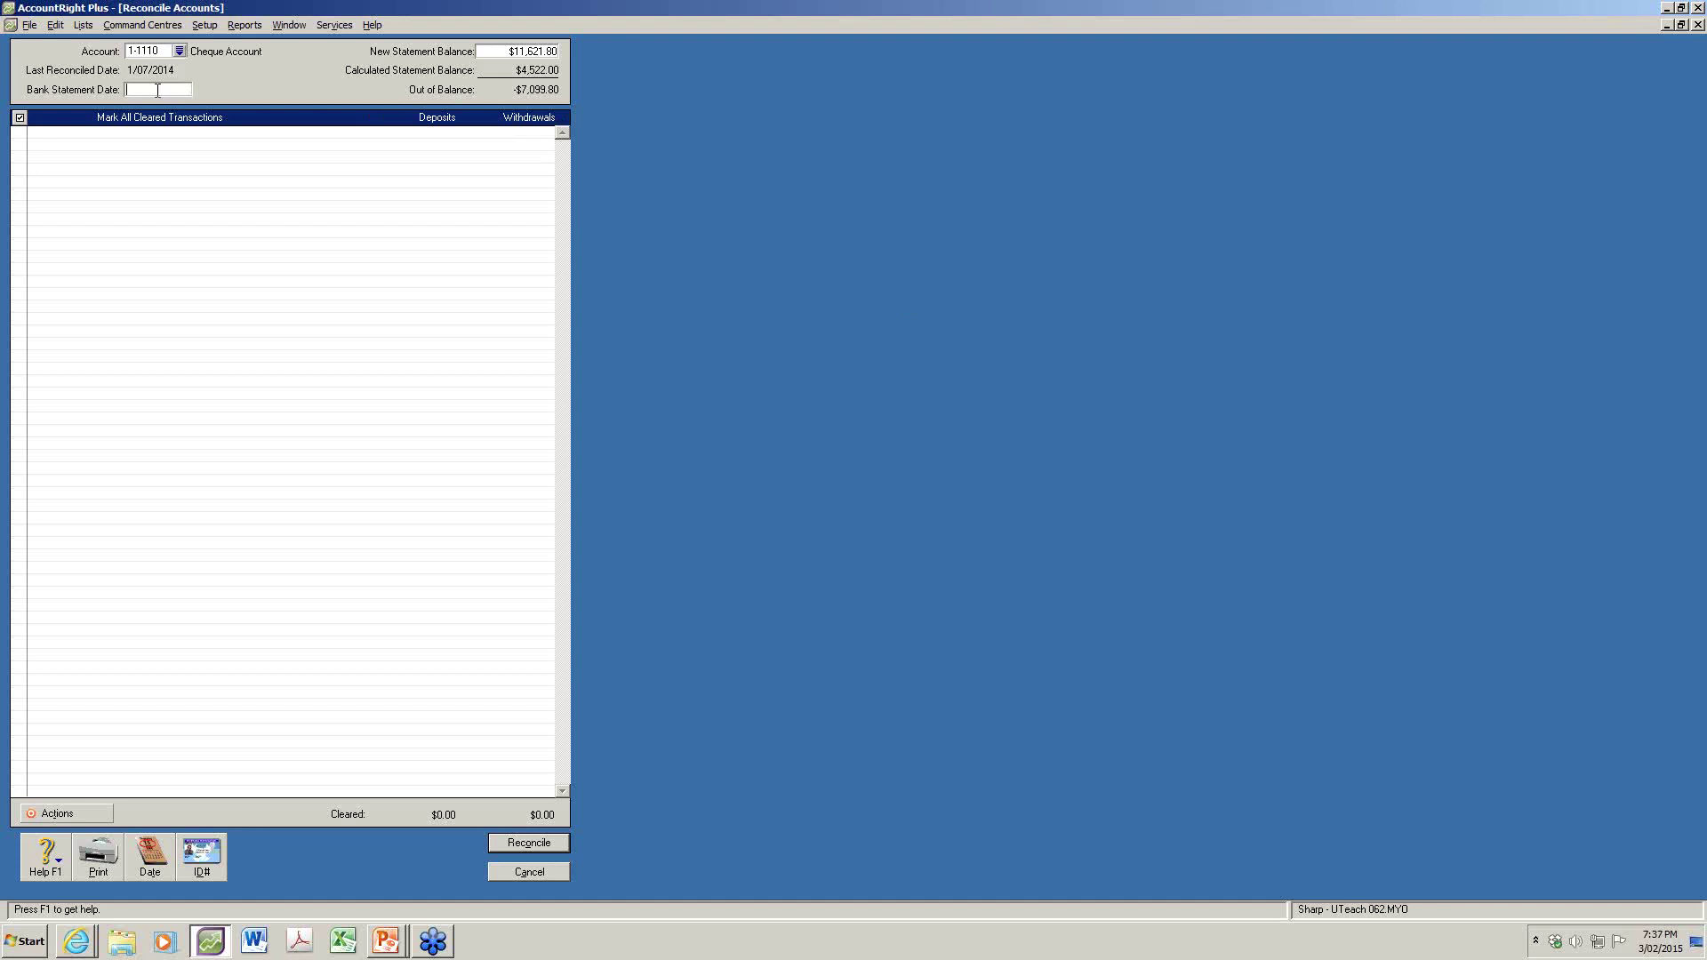
{"action": "type", "text": "31/7/14"}
{"action": "key", "text": "Tab"}
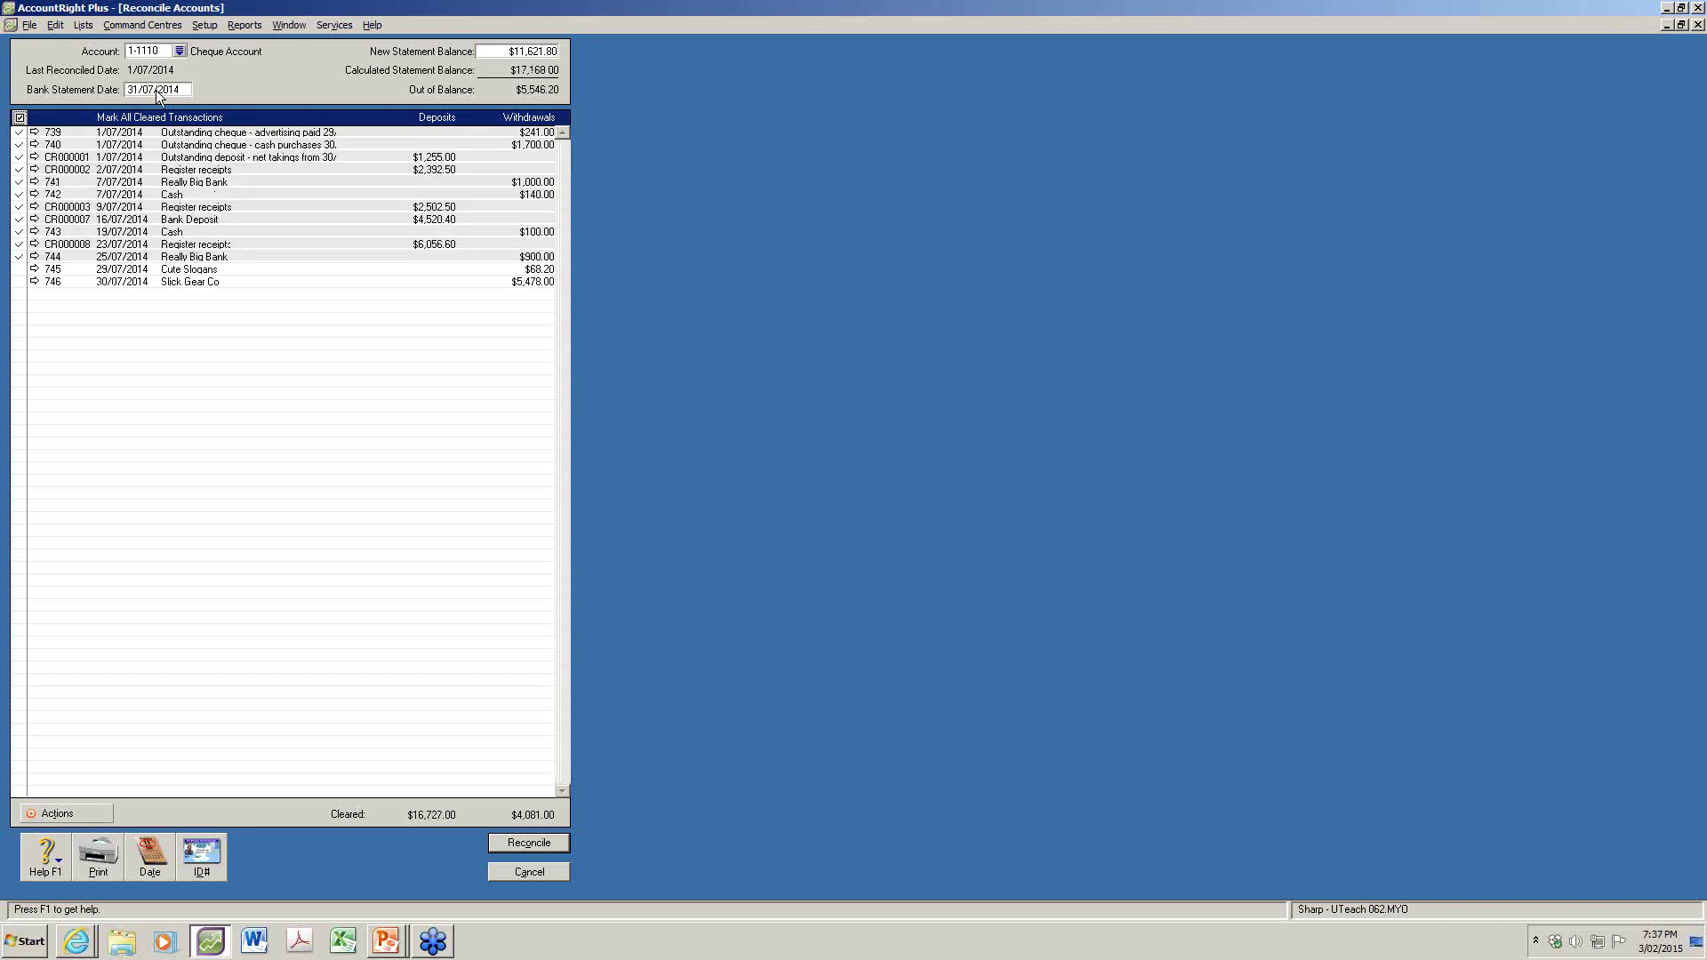
{"action": "left_click", "coordinate": [502, 54]}
{"action": "type", "text": "17150"}
{"action": "type", "text": ".15"}
{"action": "key", "text": "Tab"}
Mark all listed transactions as cleared except outstanding cheques 745 Cute Slogans and 746 Slick Gear Co
{"action": "left_click", "coordinate": [19, 117]}
{"action": "left_click", "coordinate": [19, 117]}
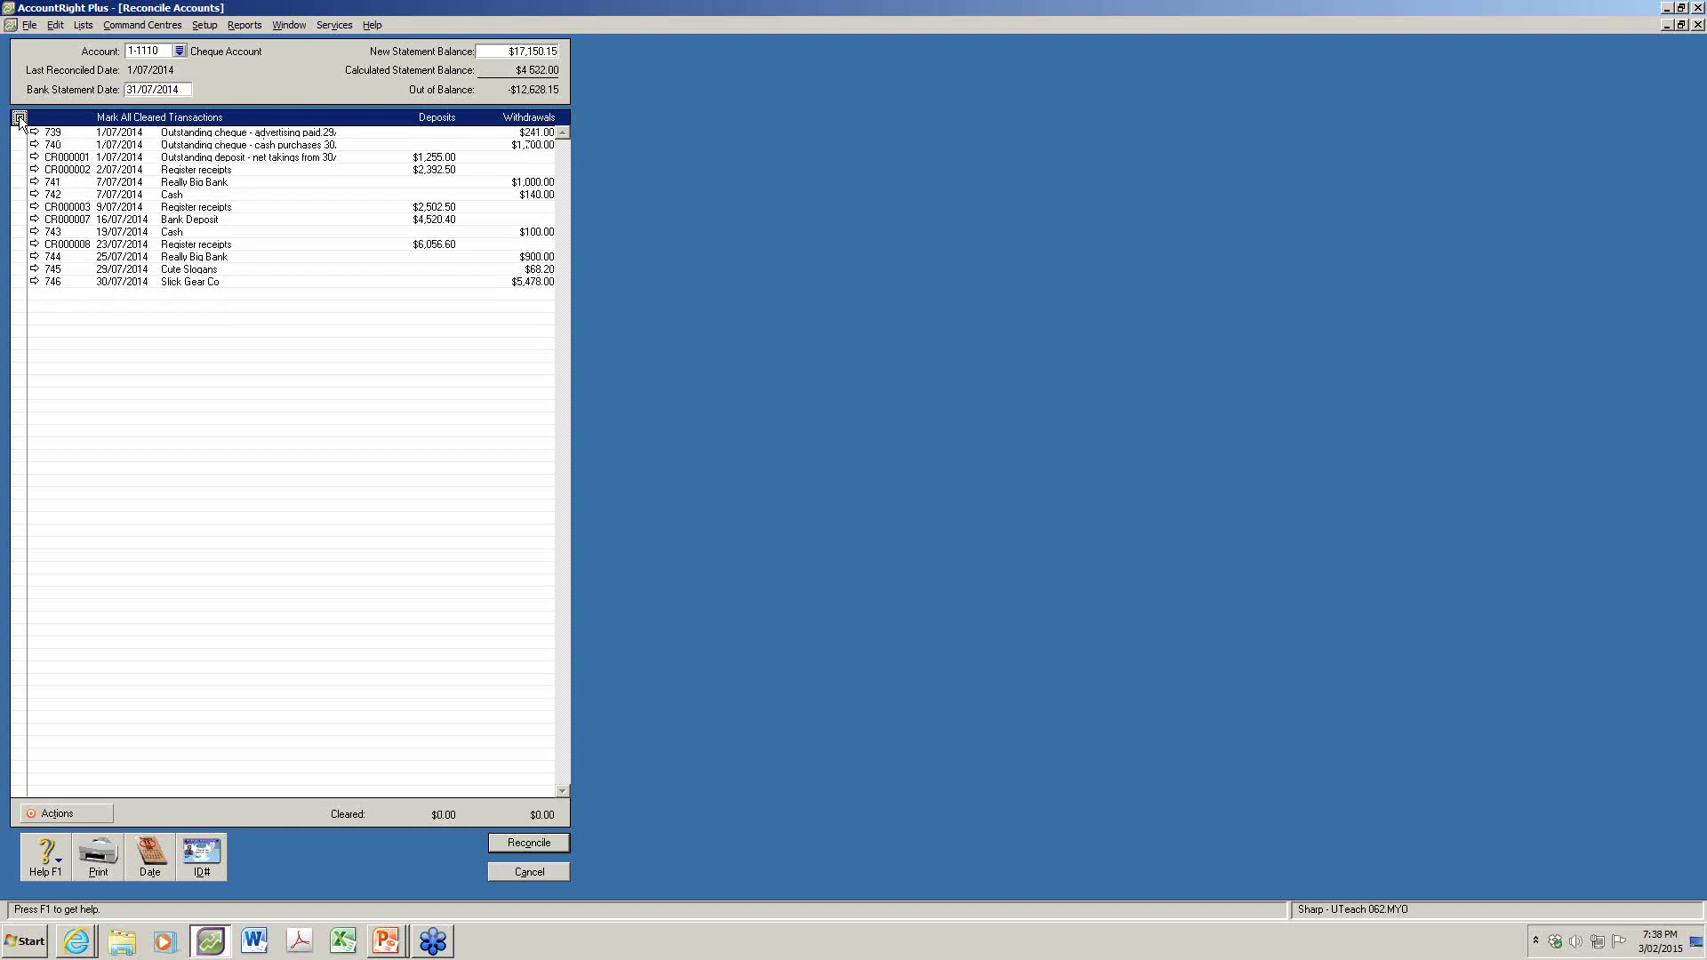
{"action": "left_click", "coordinate": [19, 116]}
{"action": "left_click", "coordinate": [20, 118]}
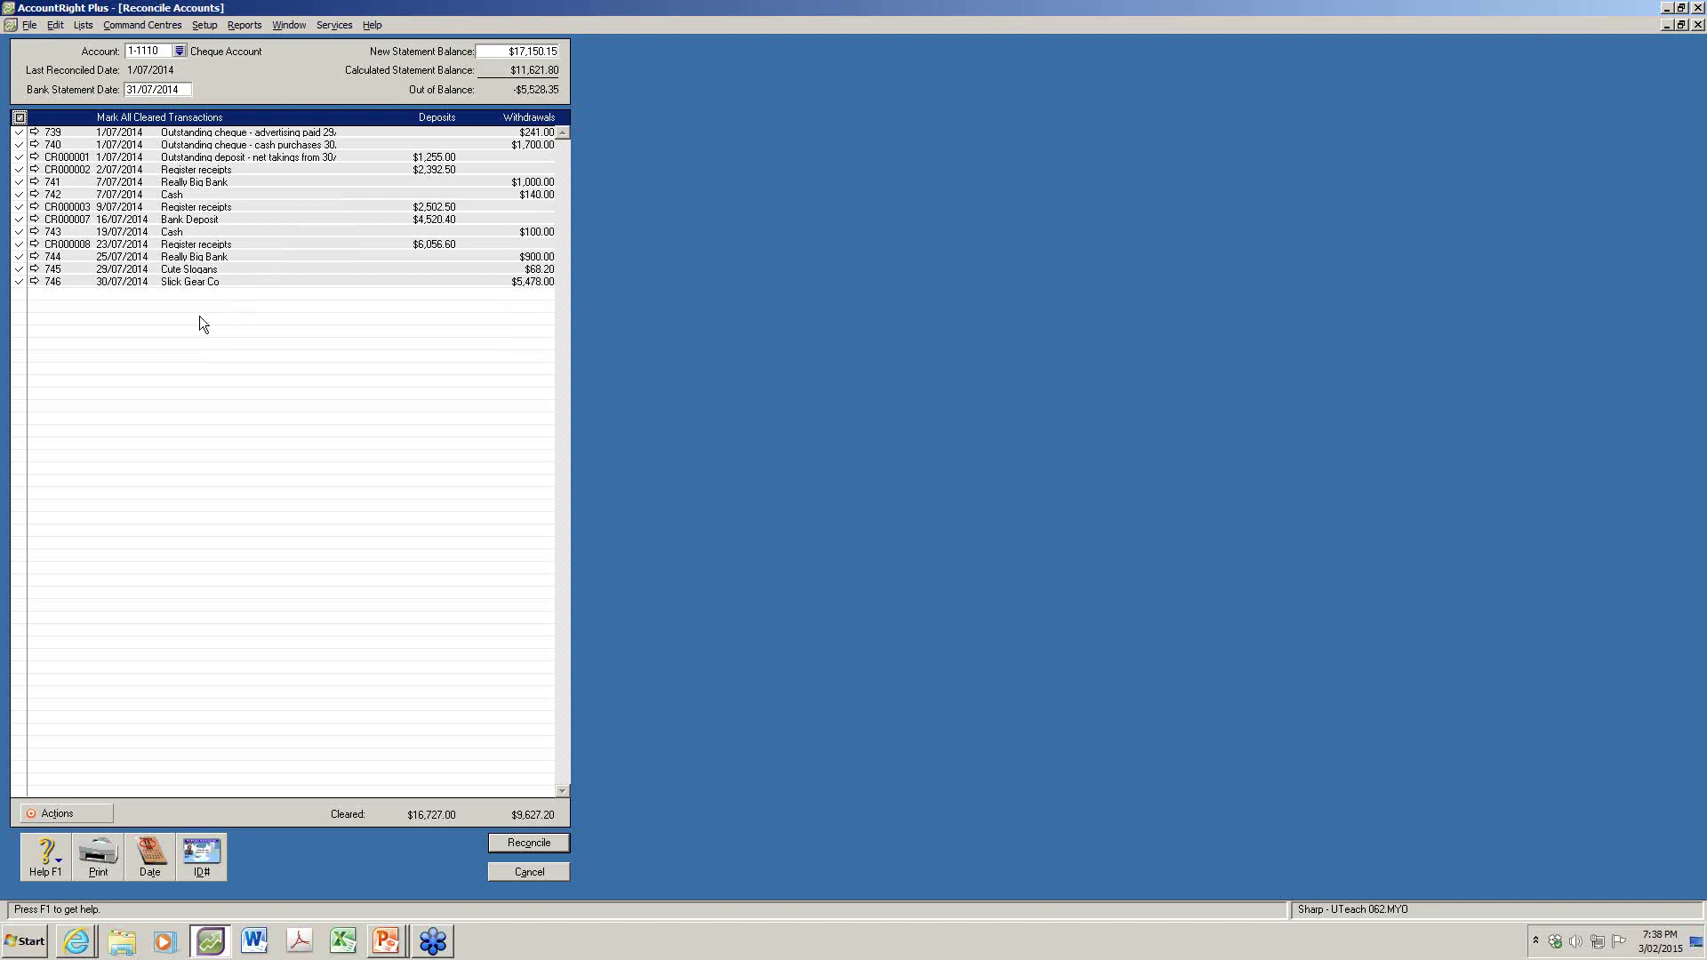
{"action": "left_click", "coordinate": [19, 268]}
{"action": "left_click", "coordinate": [20, 281]}
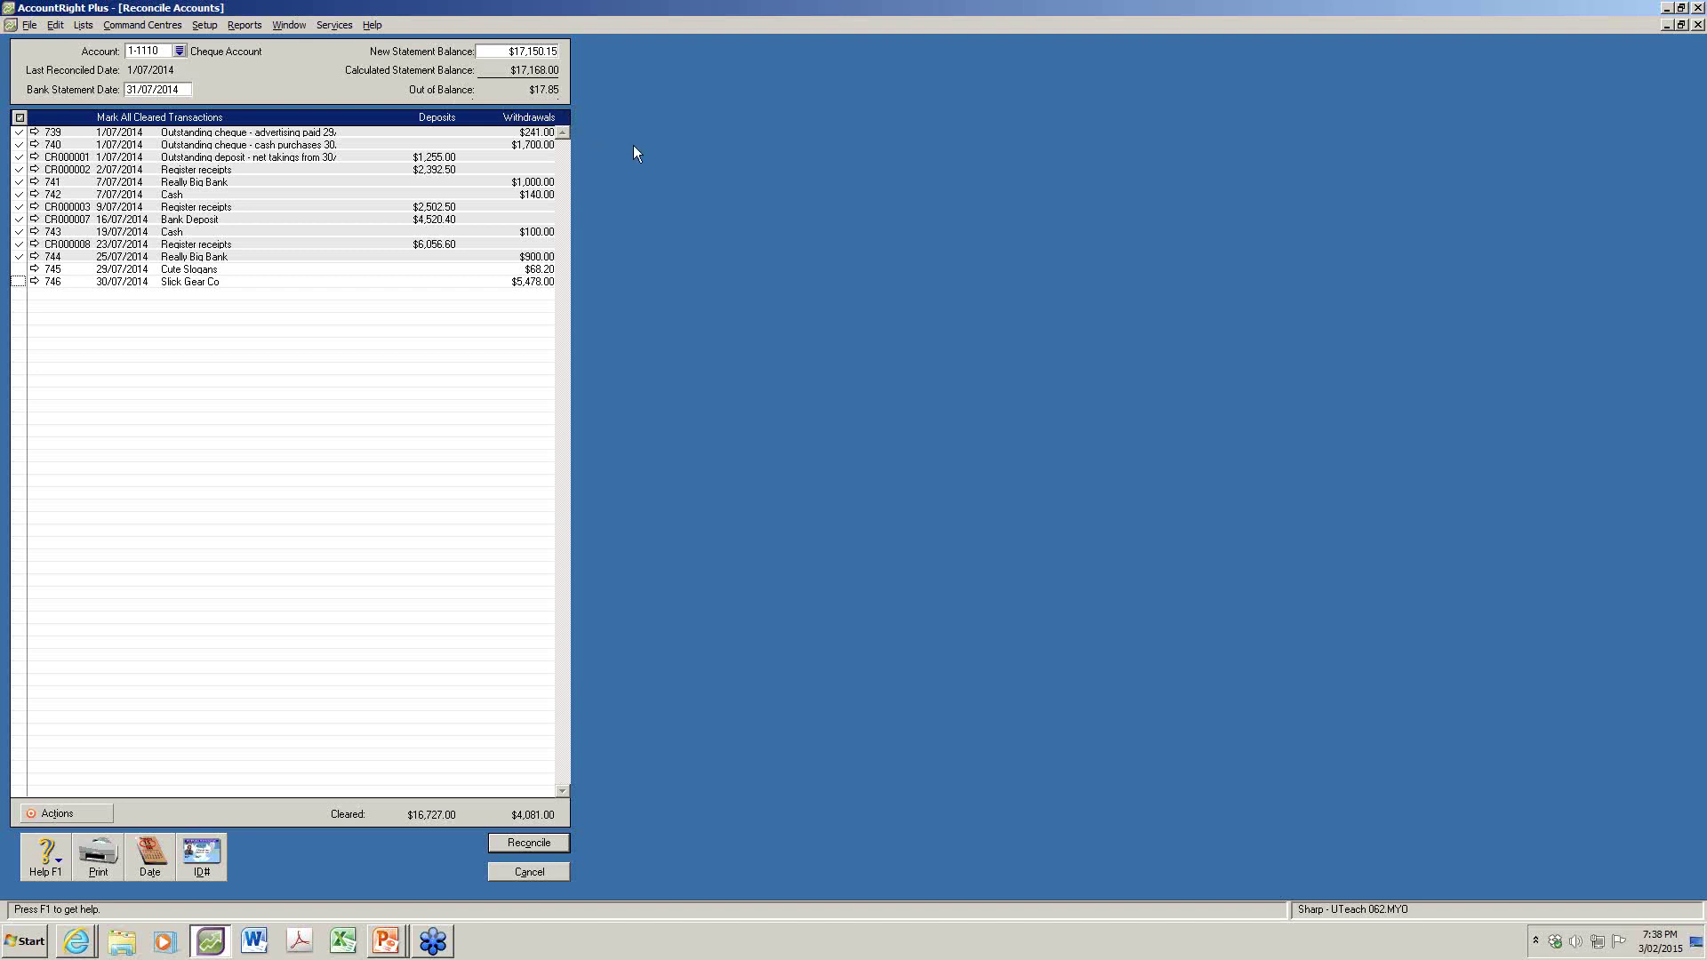
Start a bank entry from the reconciliation and set the service charge amount to $17.85
{"action": "left_click", "coordinate": [55, 812]}
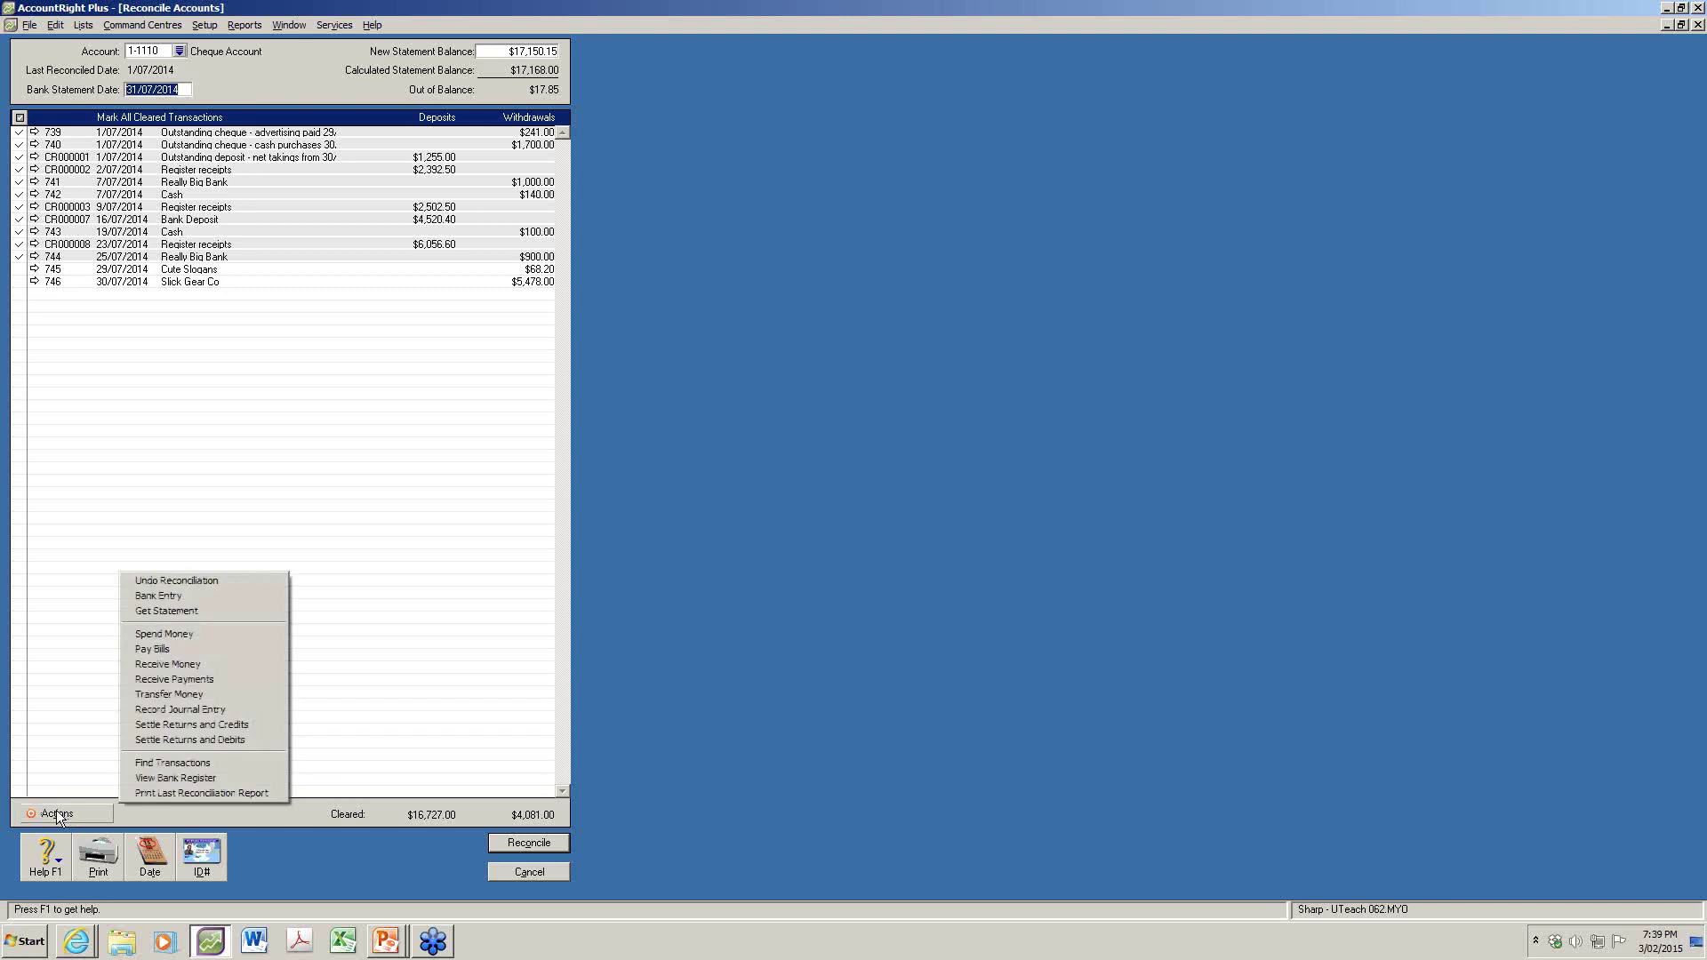
{"action": "left_click", "coordinate": [185, 594]}
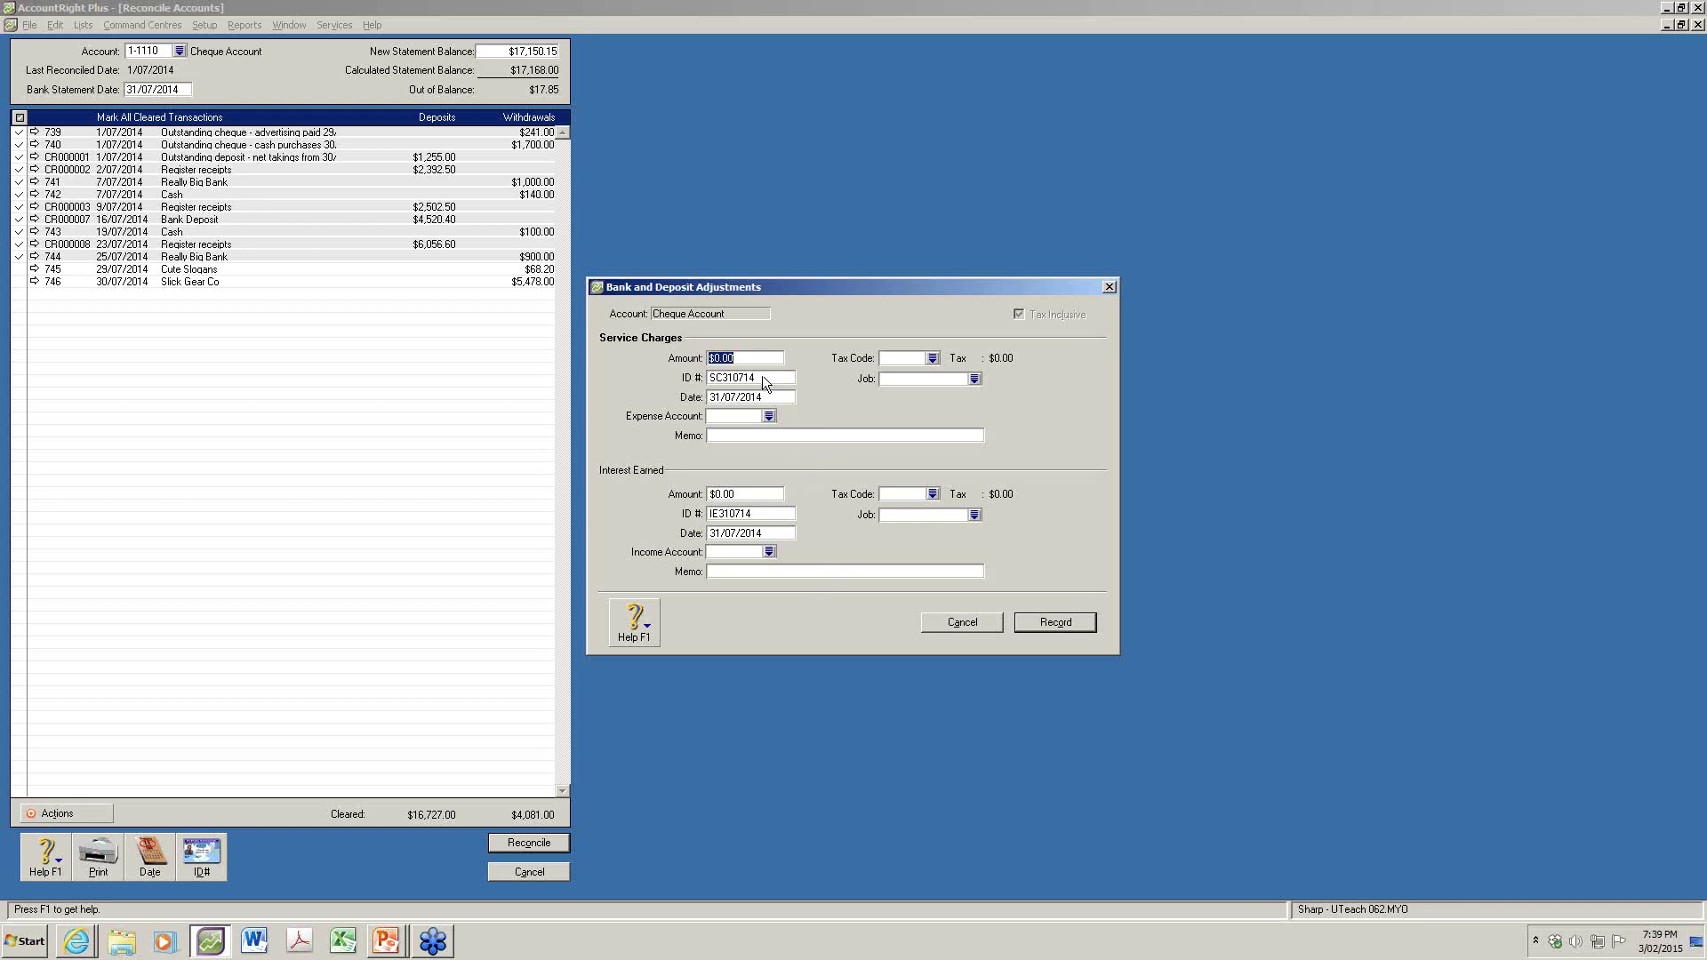
{"action": "left_click_drag", "start_coordinate": [749, 358], "coordinate": [707, 347]}
{"action": "type", "text": "17.85"}
{"action": "key", "text": "Tab"}
{"action": "key", "text": "Tab"}
{"action": "key", "text": "Tab"}
Allocate the service charge to expense account 6-1020 Bank Fees, add the memo Bank fees, and record the adjustment
{"action": "type", "text": "6"}
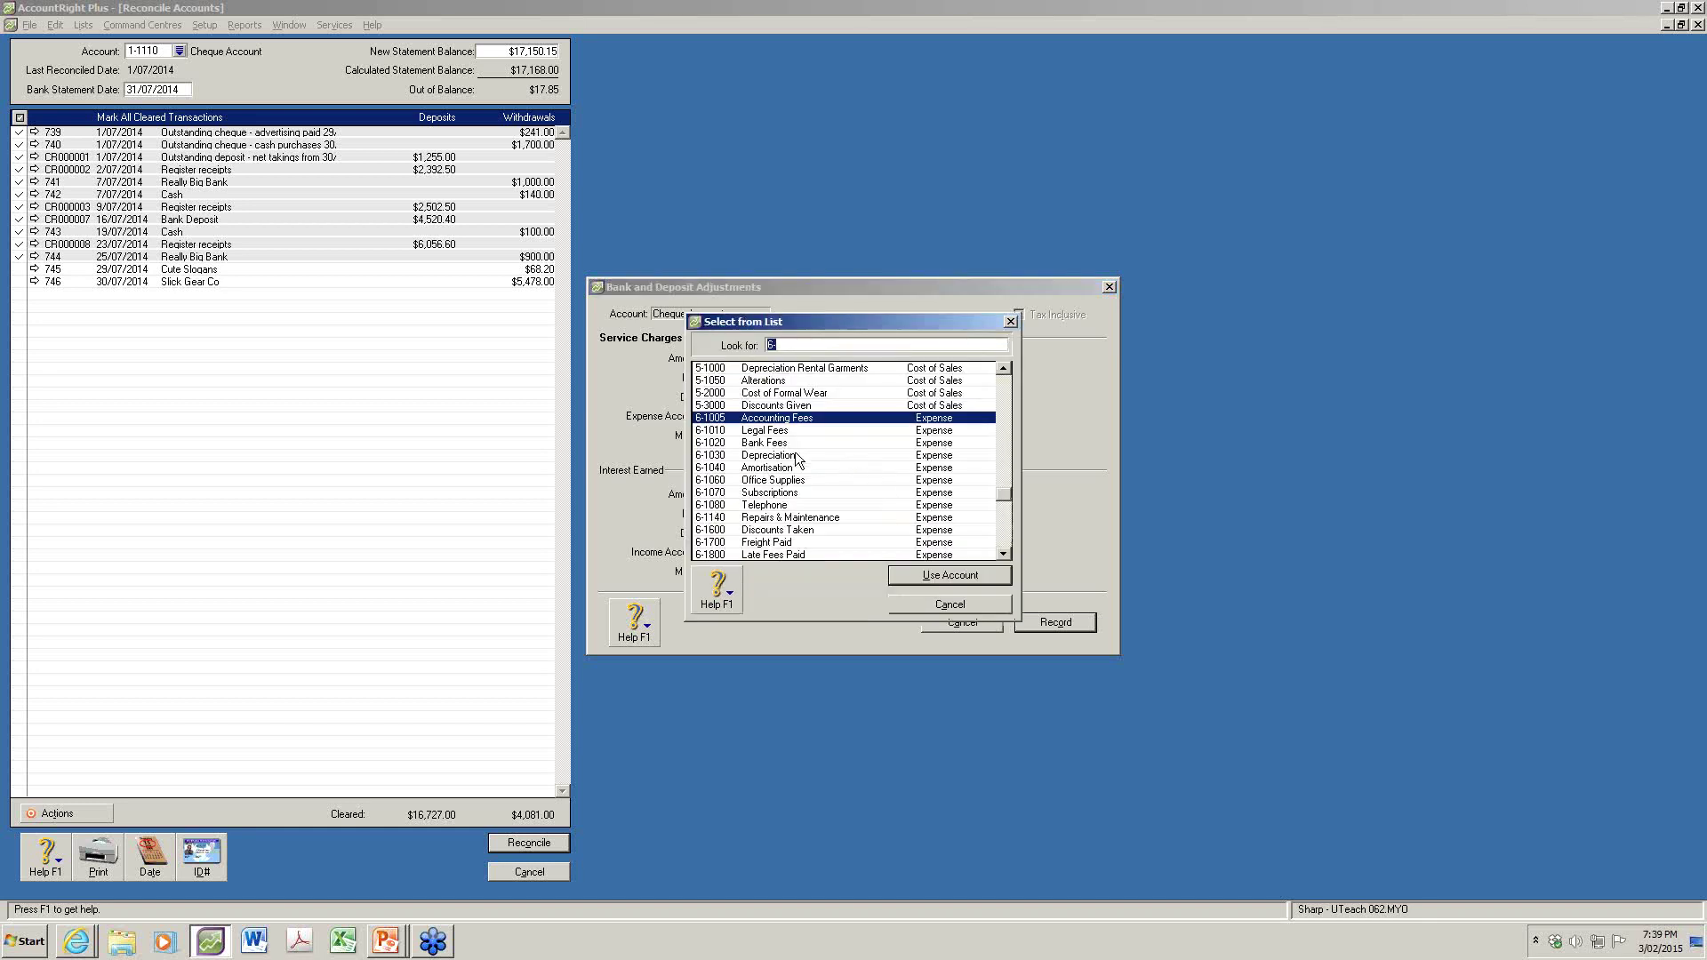
{"action": "left_click", "coordinate": [952, 596]}
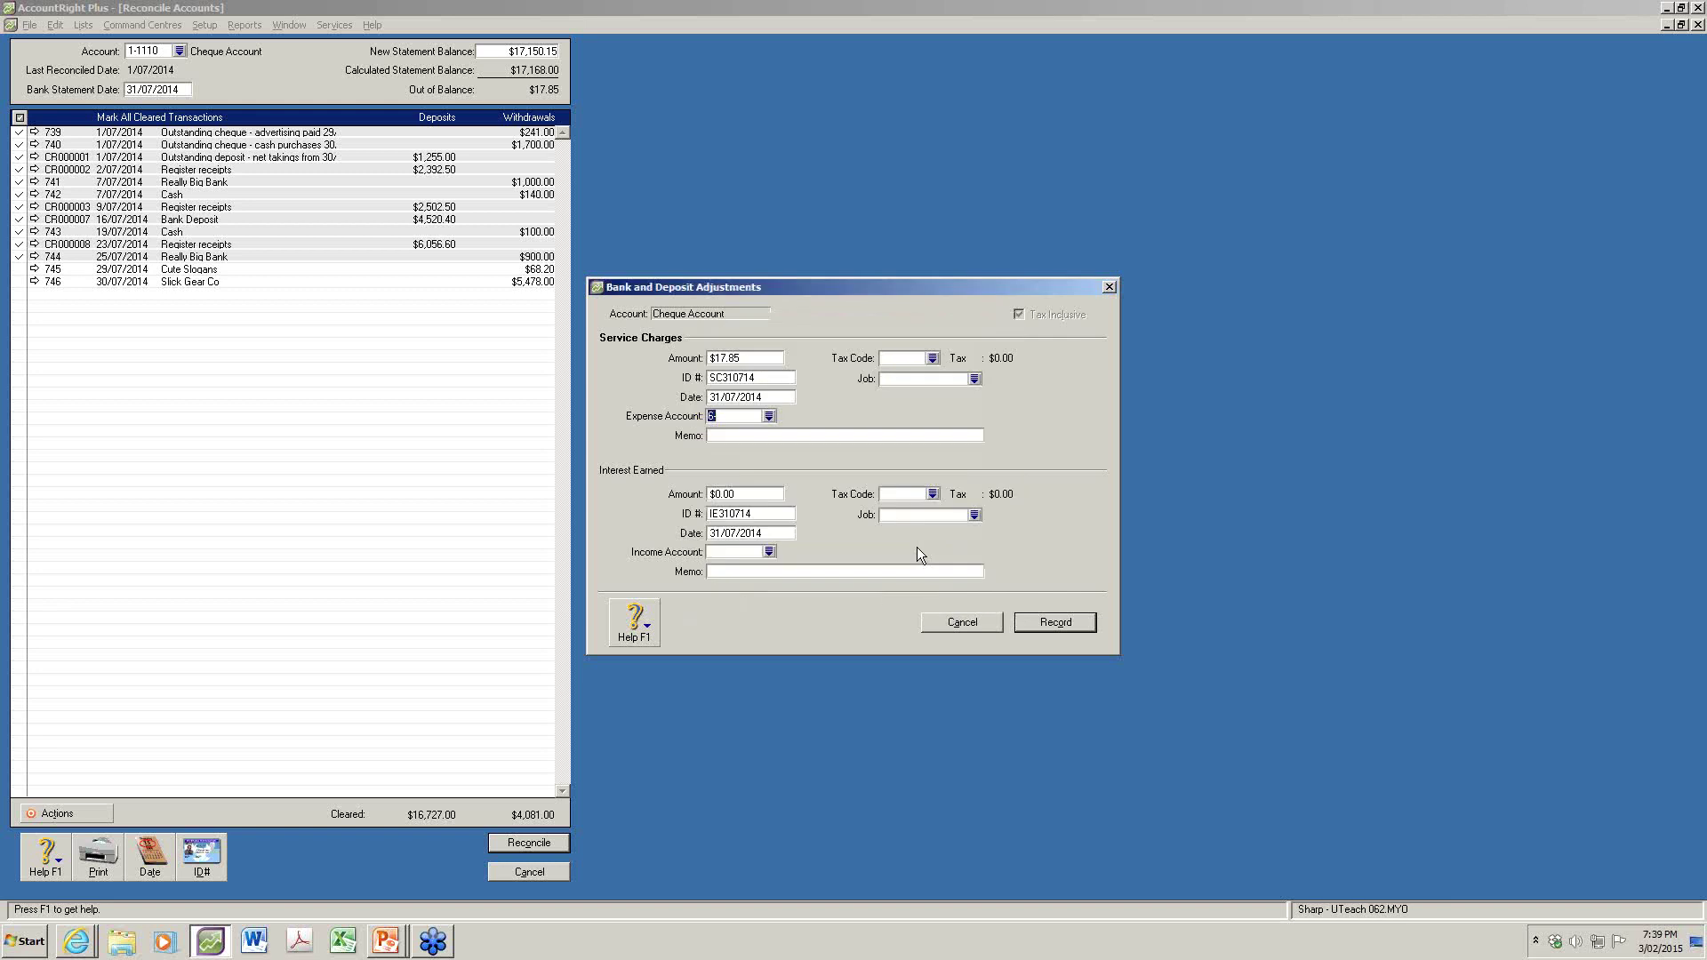
{"action": "left_click", "coordinate": [769, 416]}
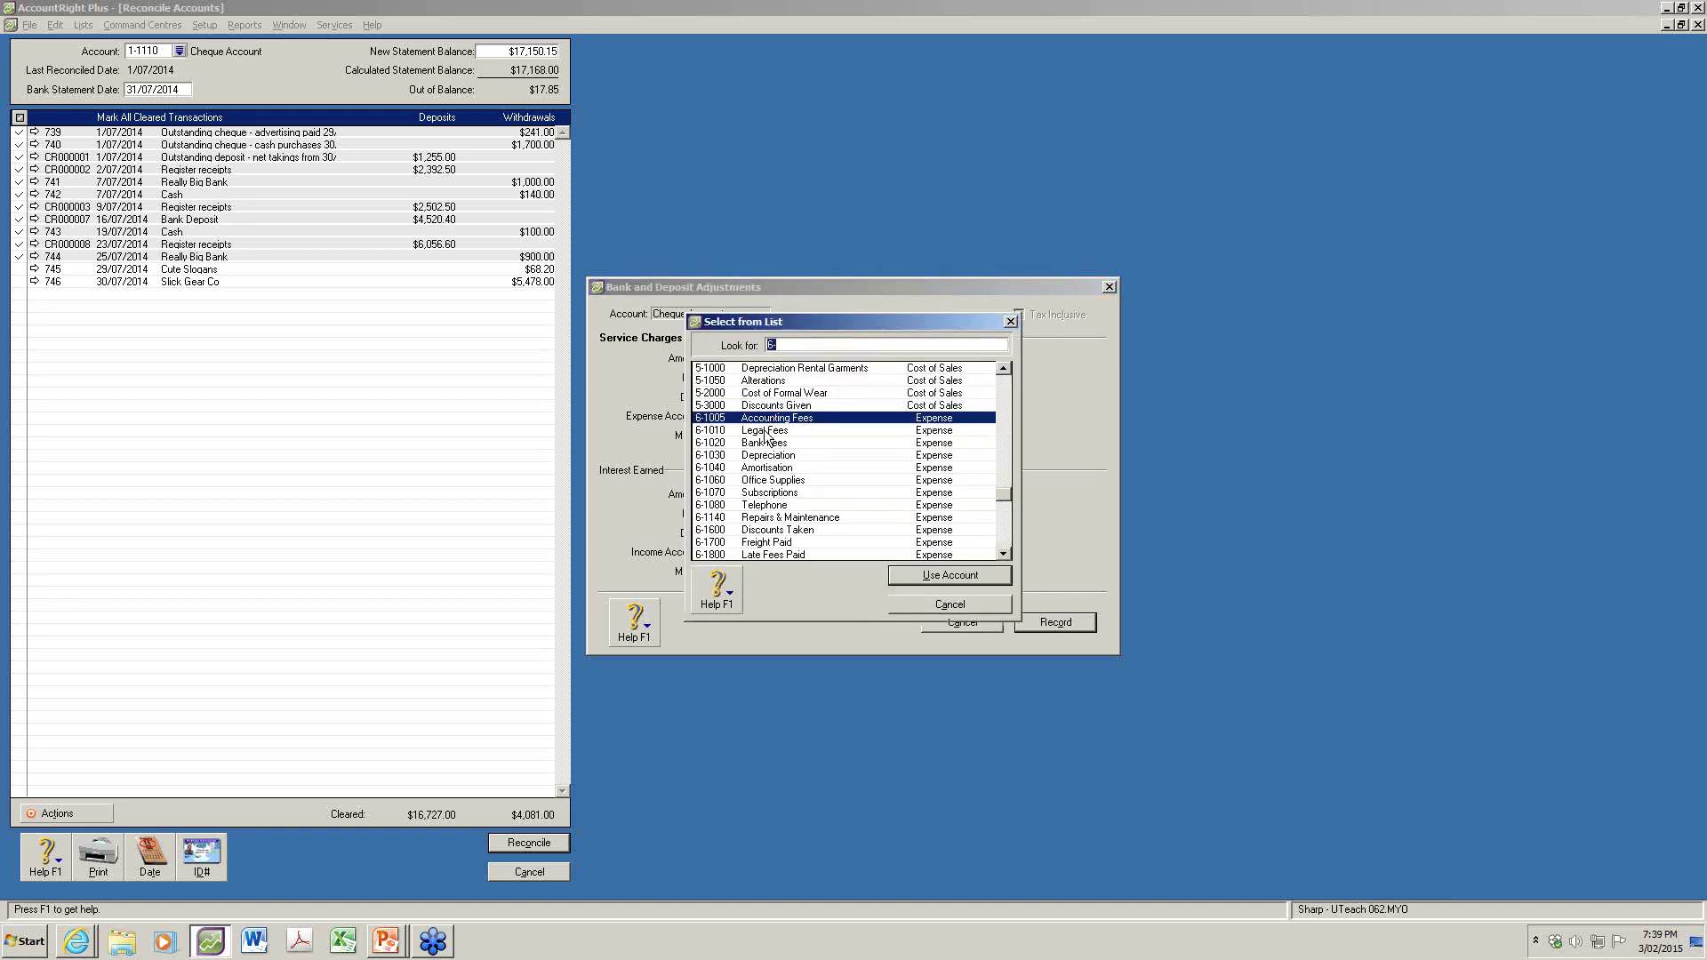
{"action": "left_click", "coordinate": [762, 444]}
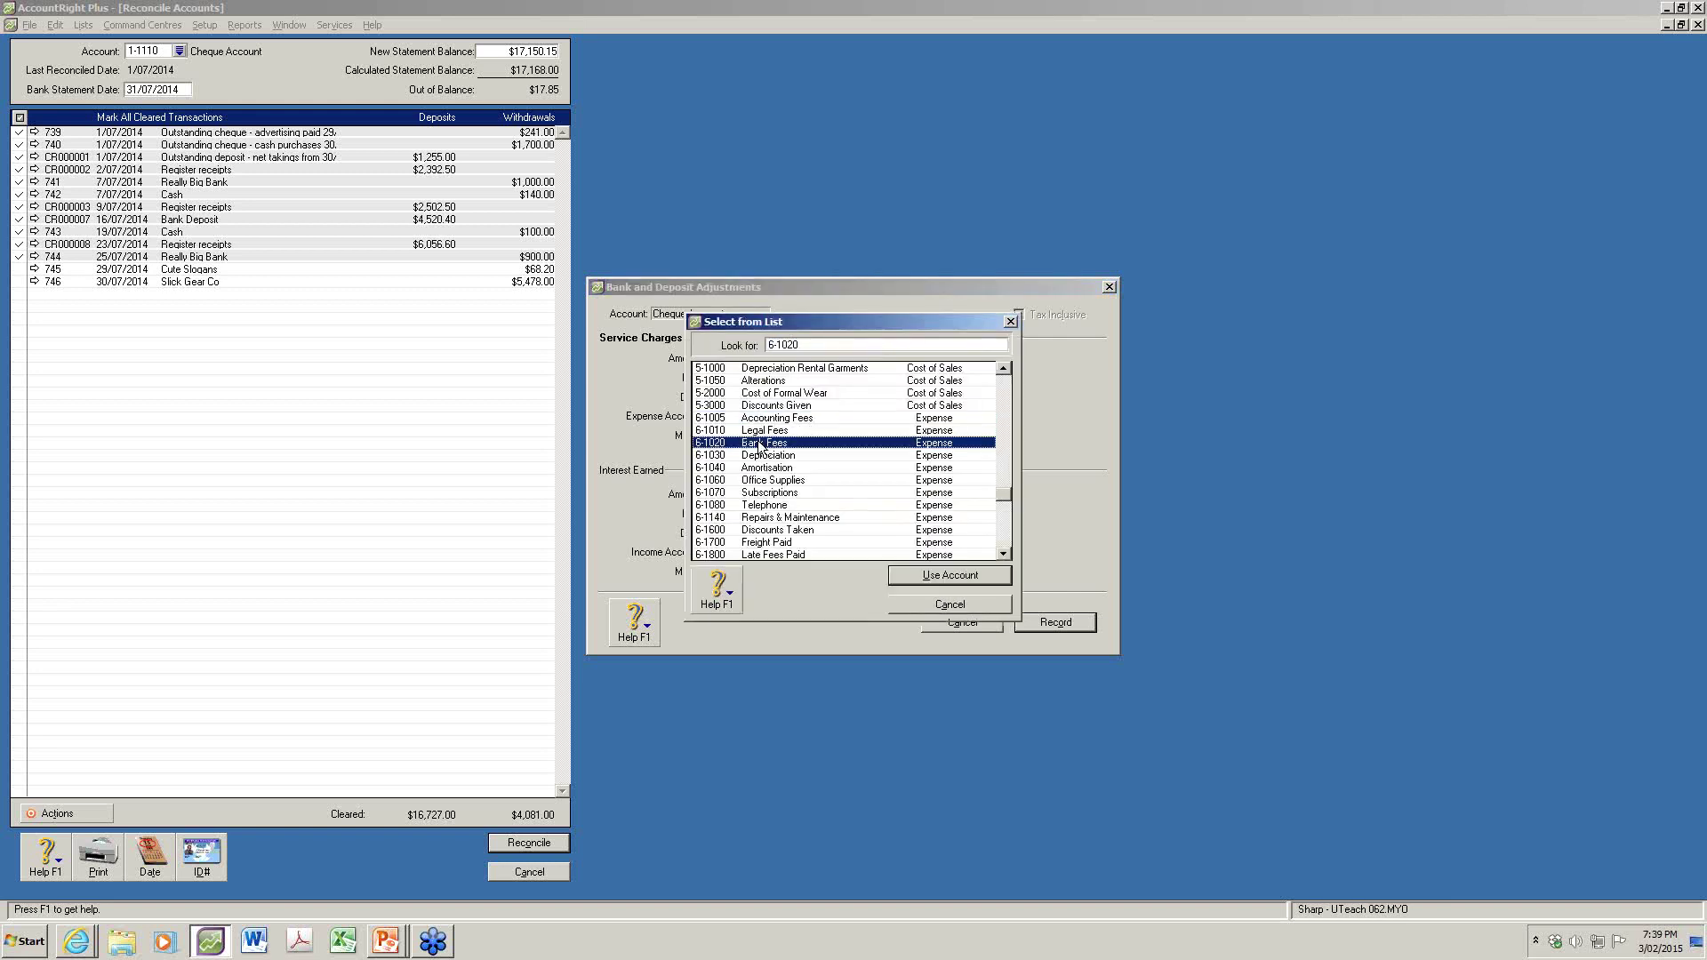
{"action": "left_click", "coordinate": [905, 578]}
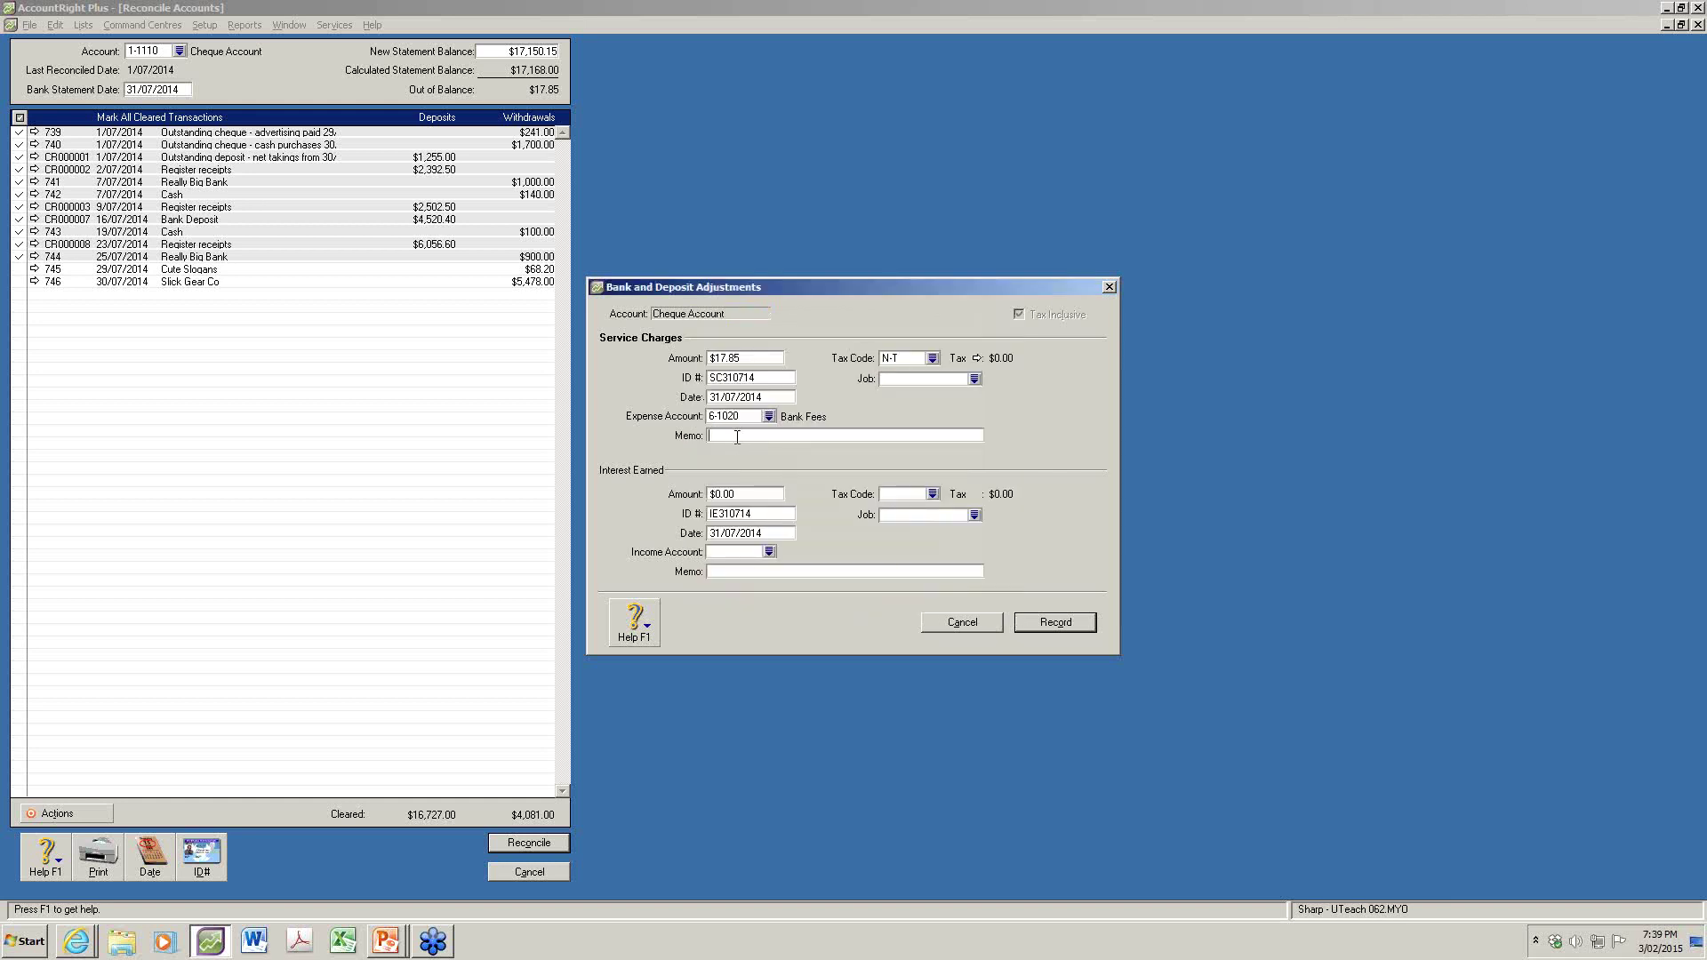
{"action": "type", "text": "Bank fees"}
{"action": "left_click", "coordinate": [1051, 625]}
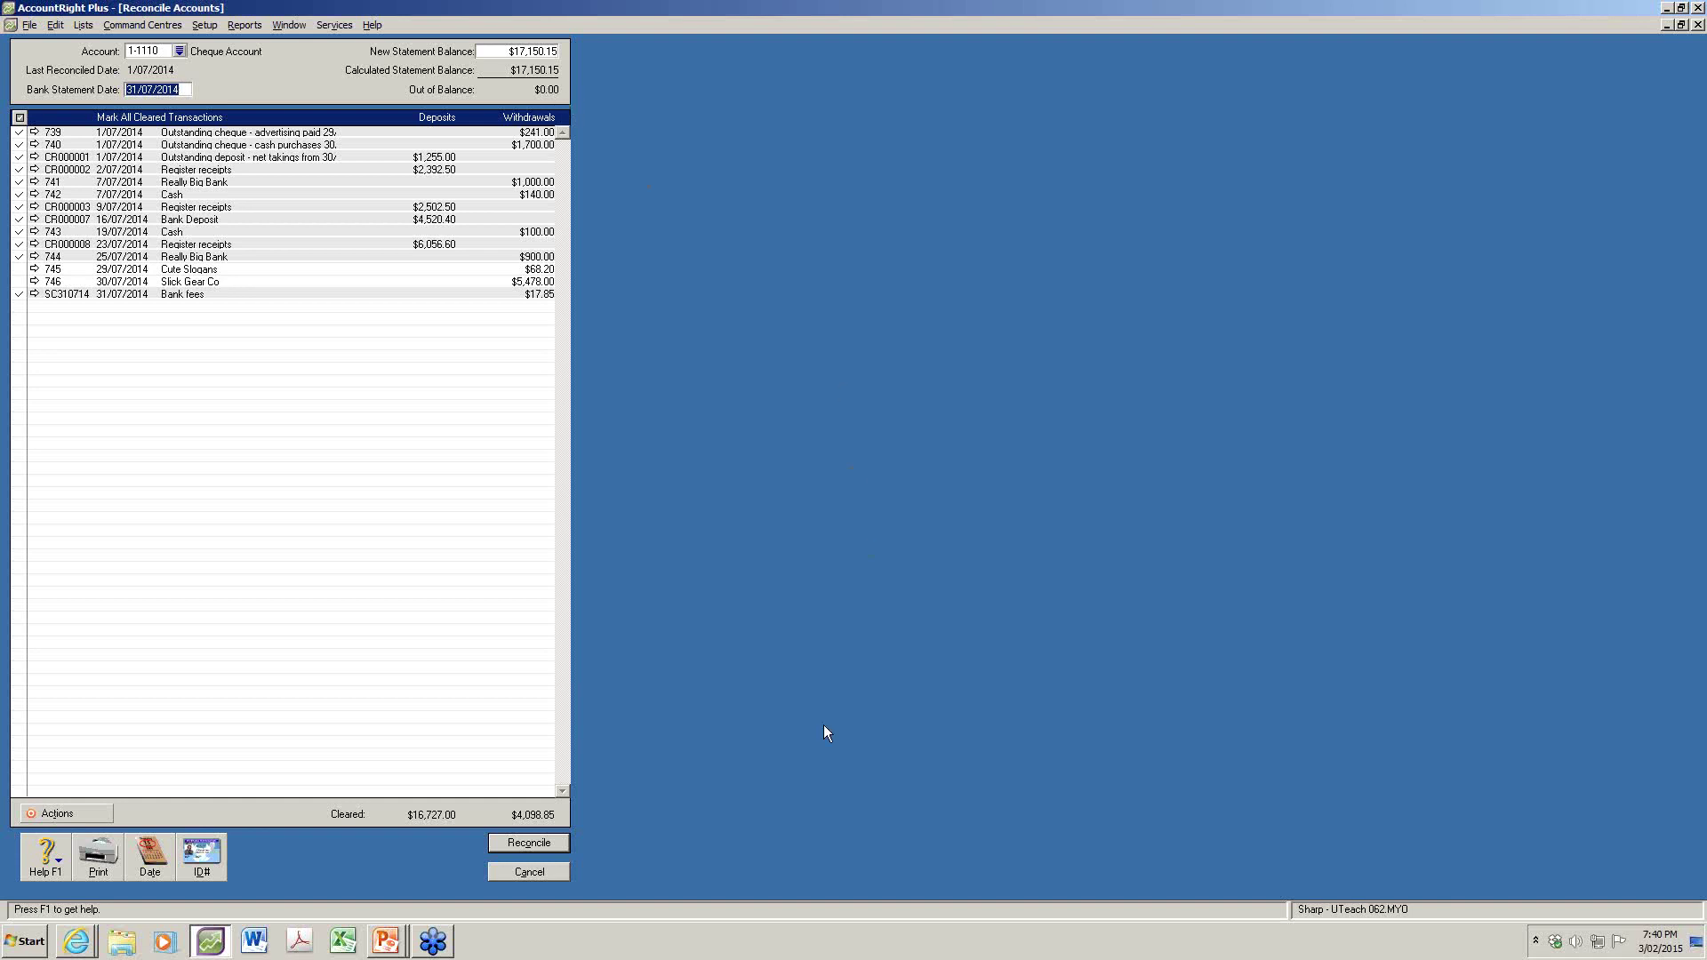
Reconcile the cheque account without printing the report, and close the reconciliation window
{"action": "left_click", "coordinate": [522, 849]}
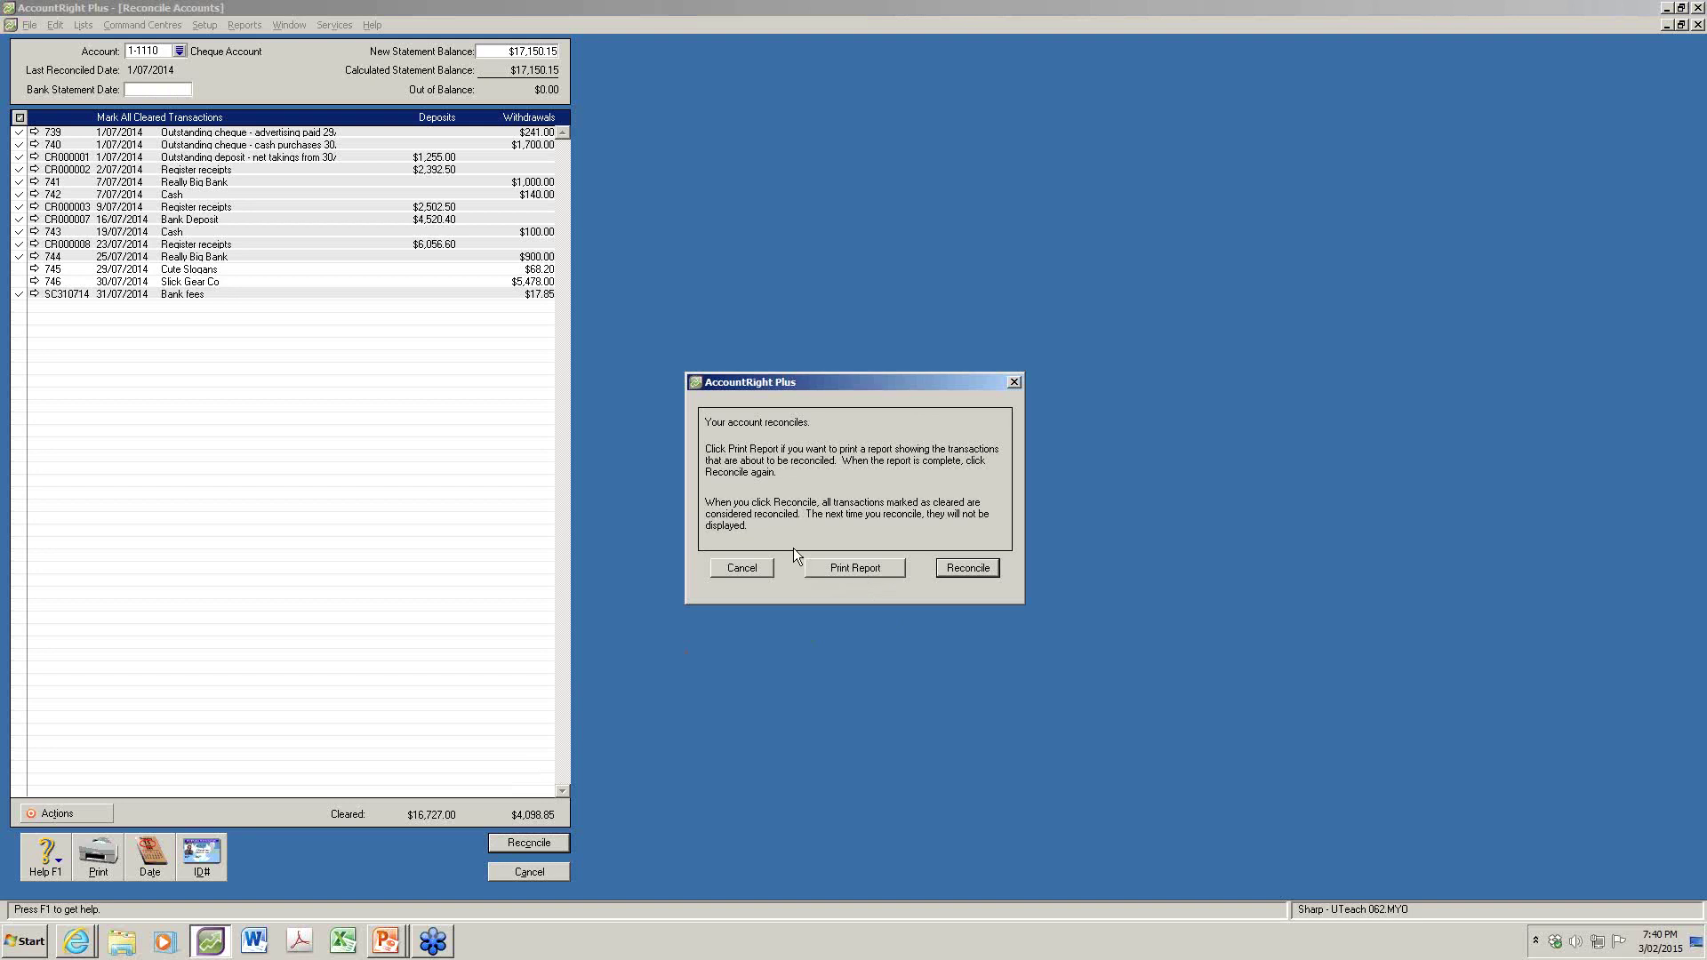
{"action": "left_click", "coordinate": [978, 571]}
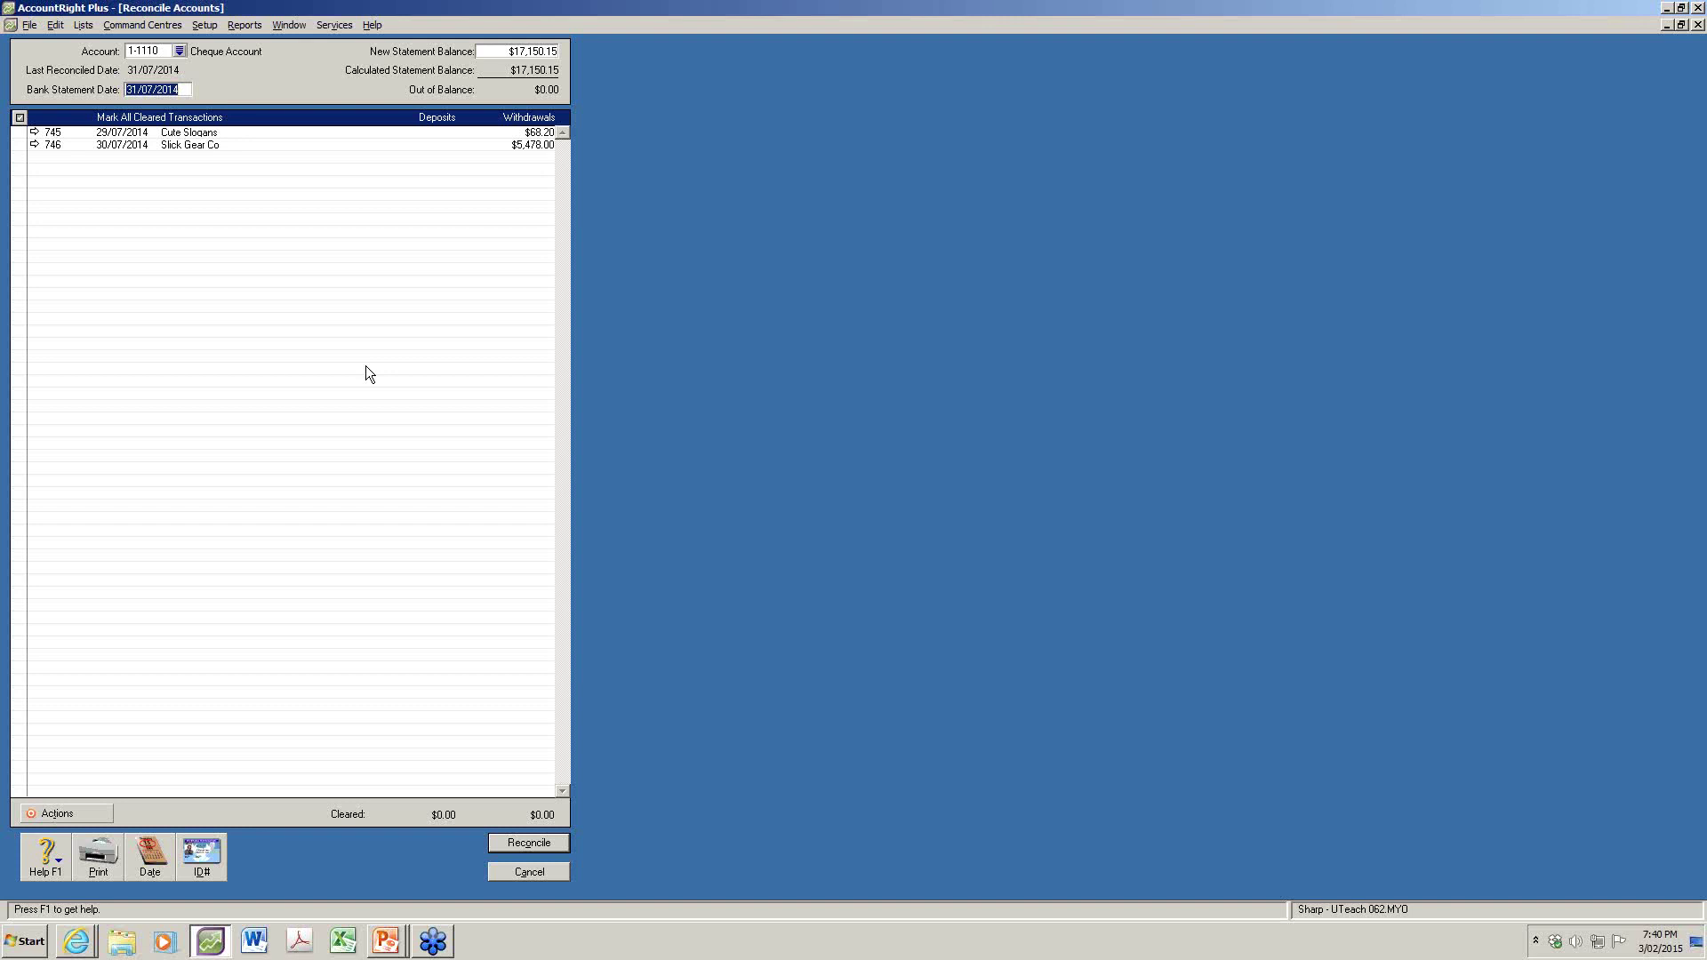
{"action": "left_click", "coordinate": [530, 871]}
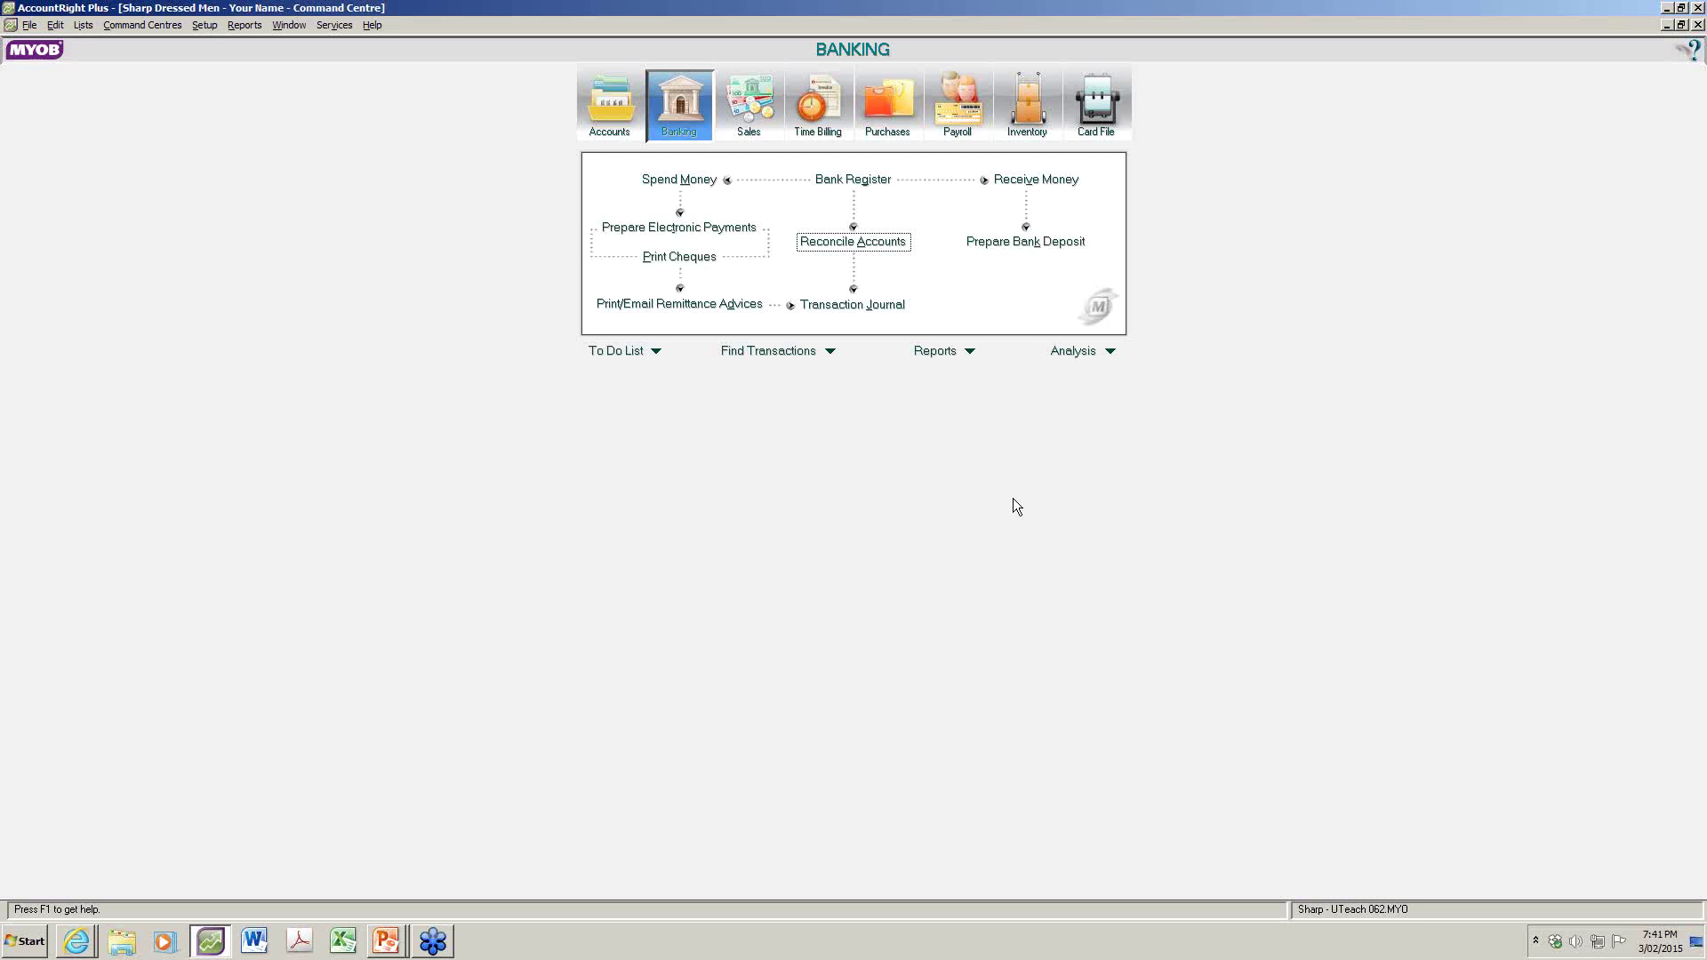
Display the banking Reconciliation Report with the statement date 31/07/2014
{"action": "left_click", "coordinate": [968, 353]}
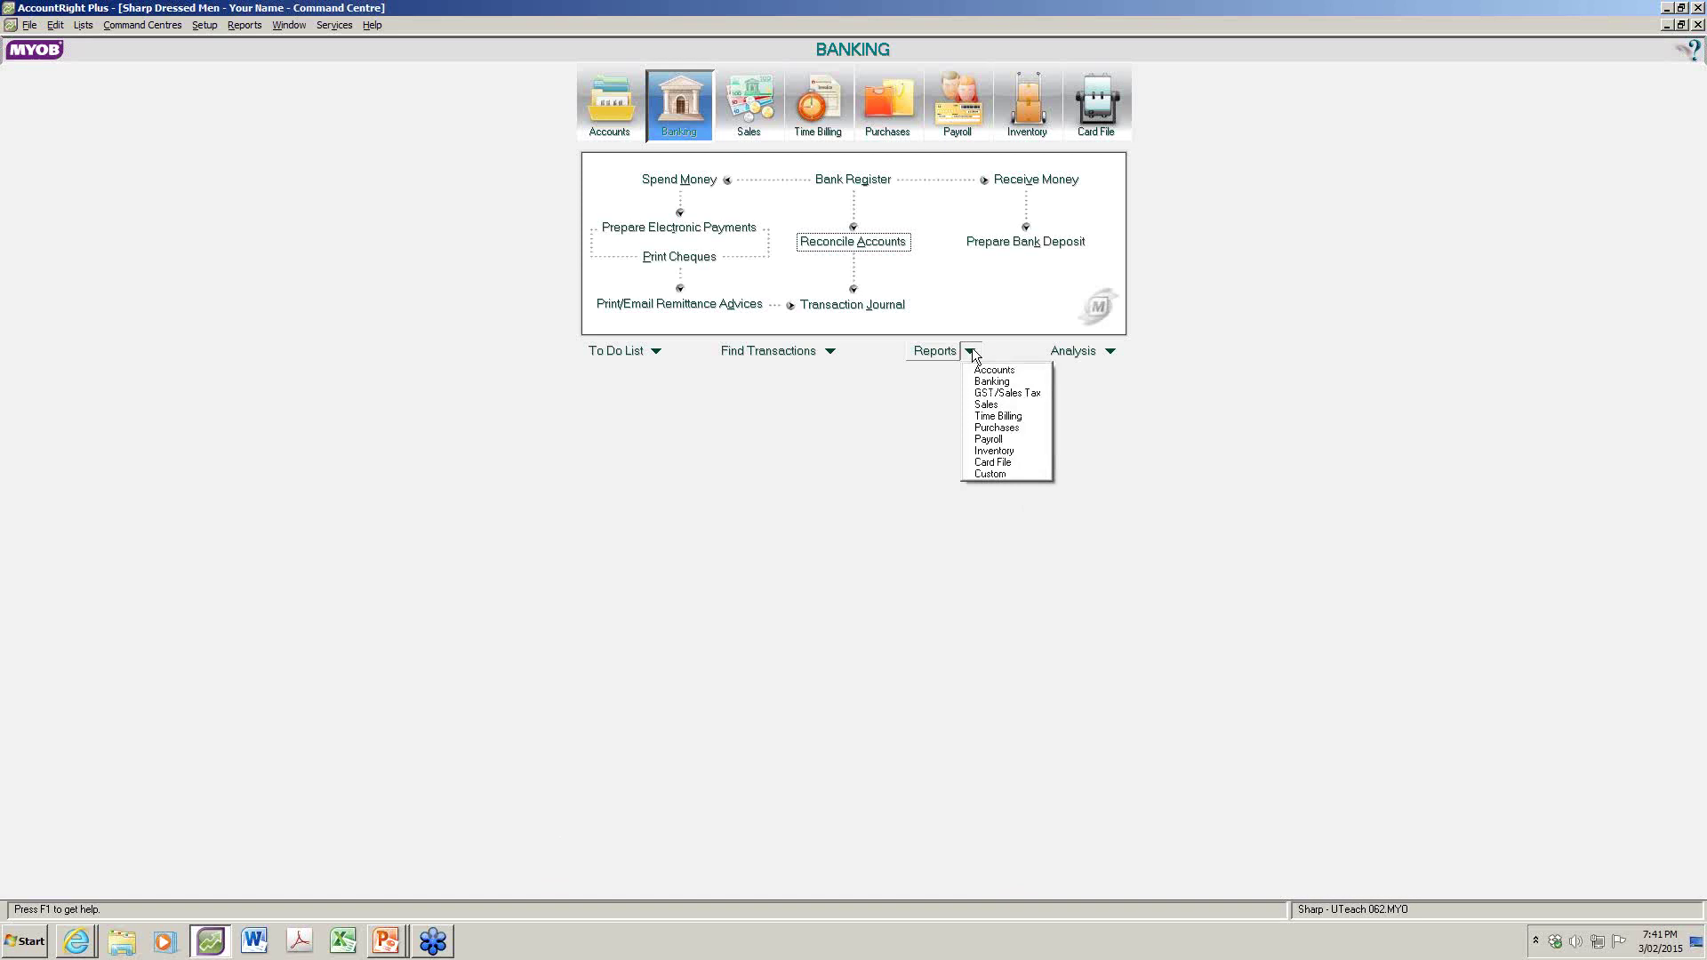
{"action": "left_click", "coordinate": [1008, 383]}
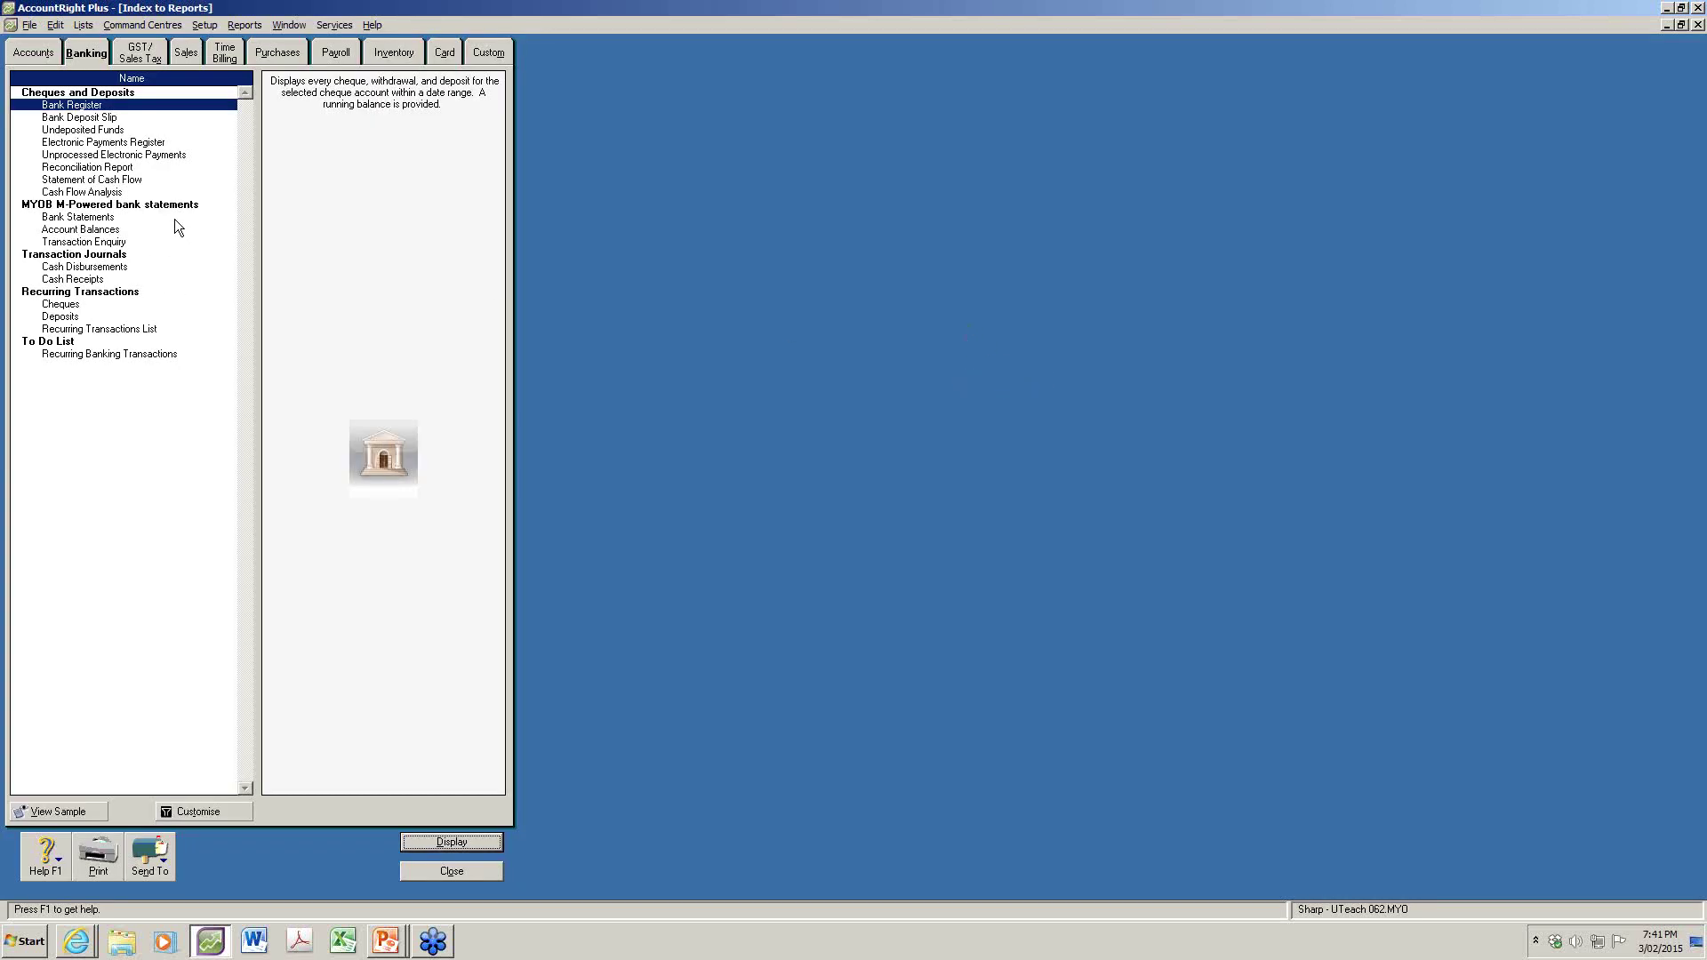
{"action": "left_click", "coordinate": [115, 168]}
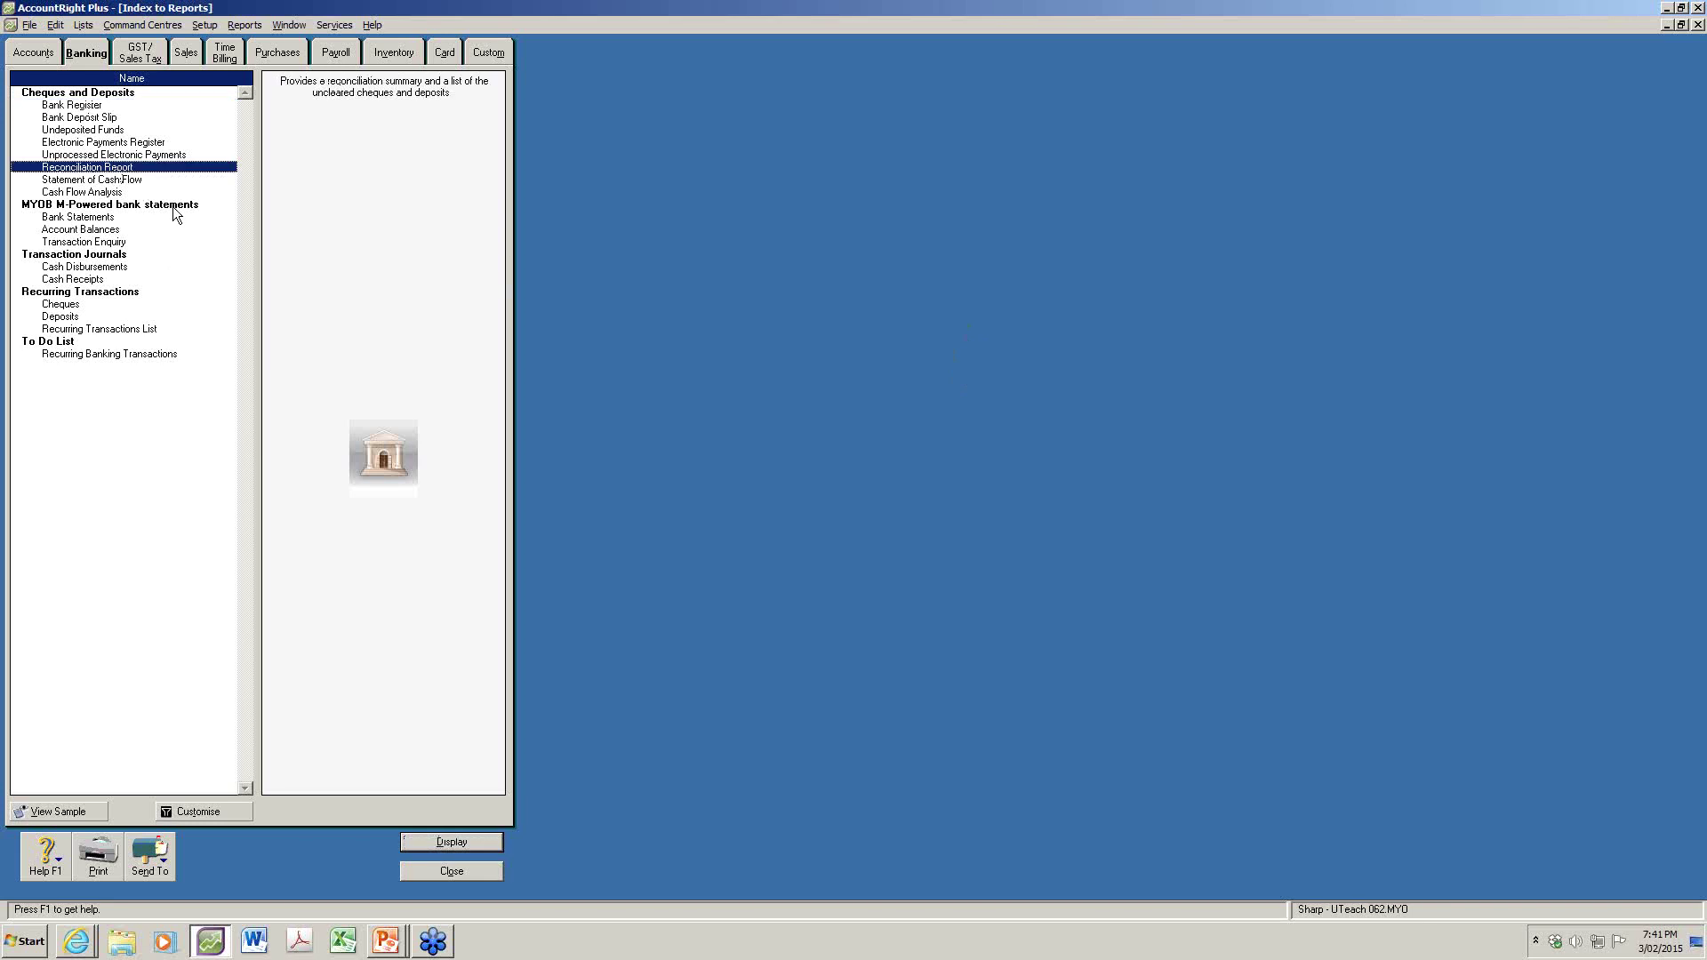
{"action": "left_click", "coordinate": [454, 841]}
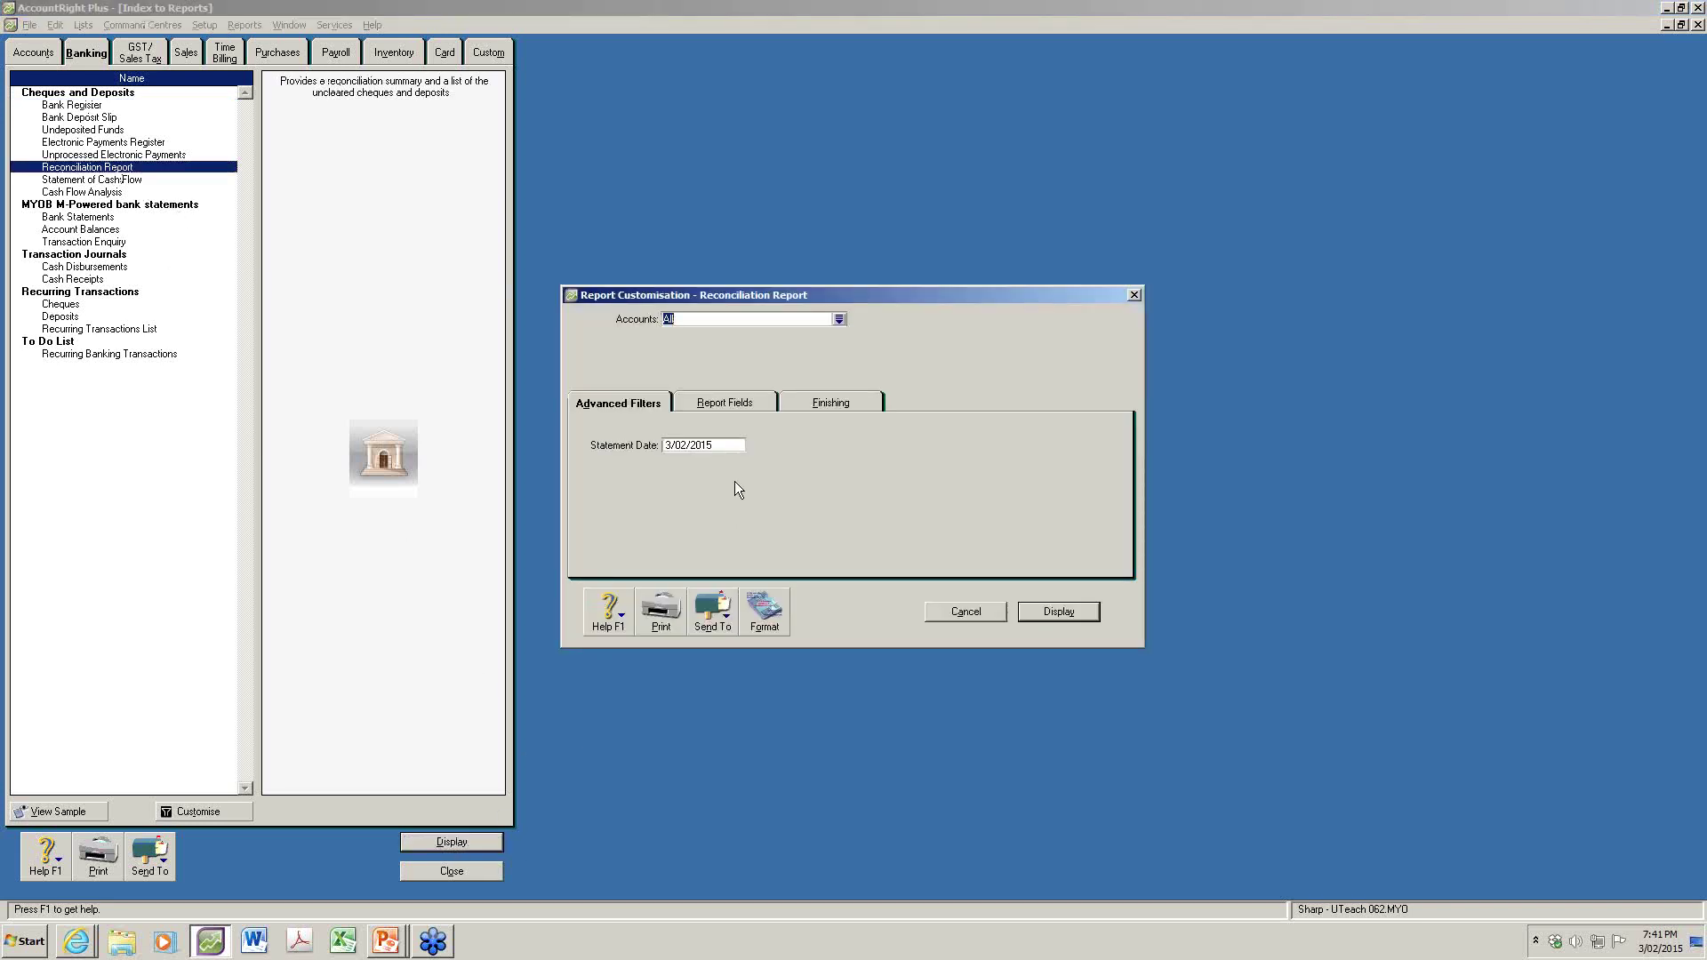
{"action": "left_click", "coordinate": [713, 446]}
{"action": "type", "text": "31/7/14"}
{"action": "key", "text": "Tab"}
{"action": "left_click", "coordinate": [1065, 612]}
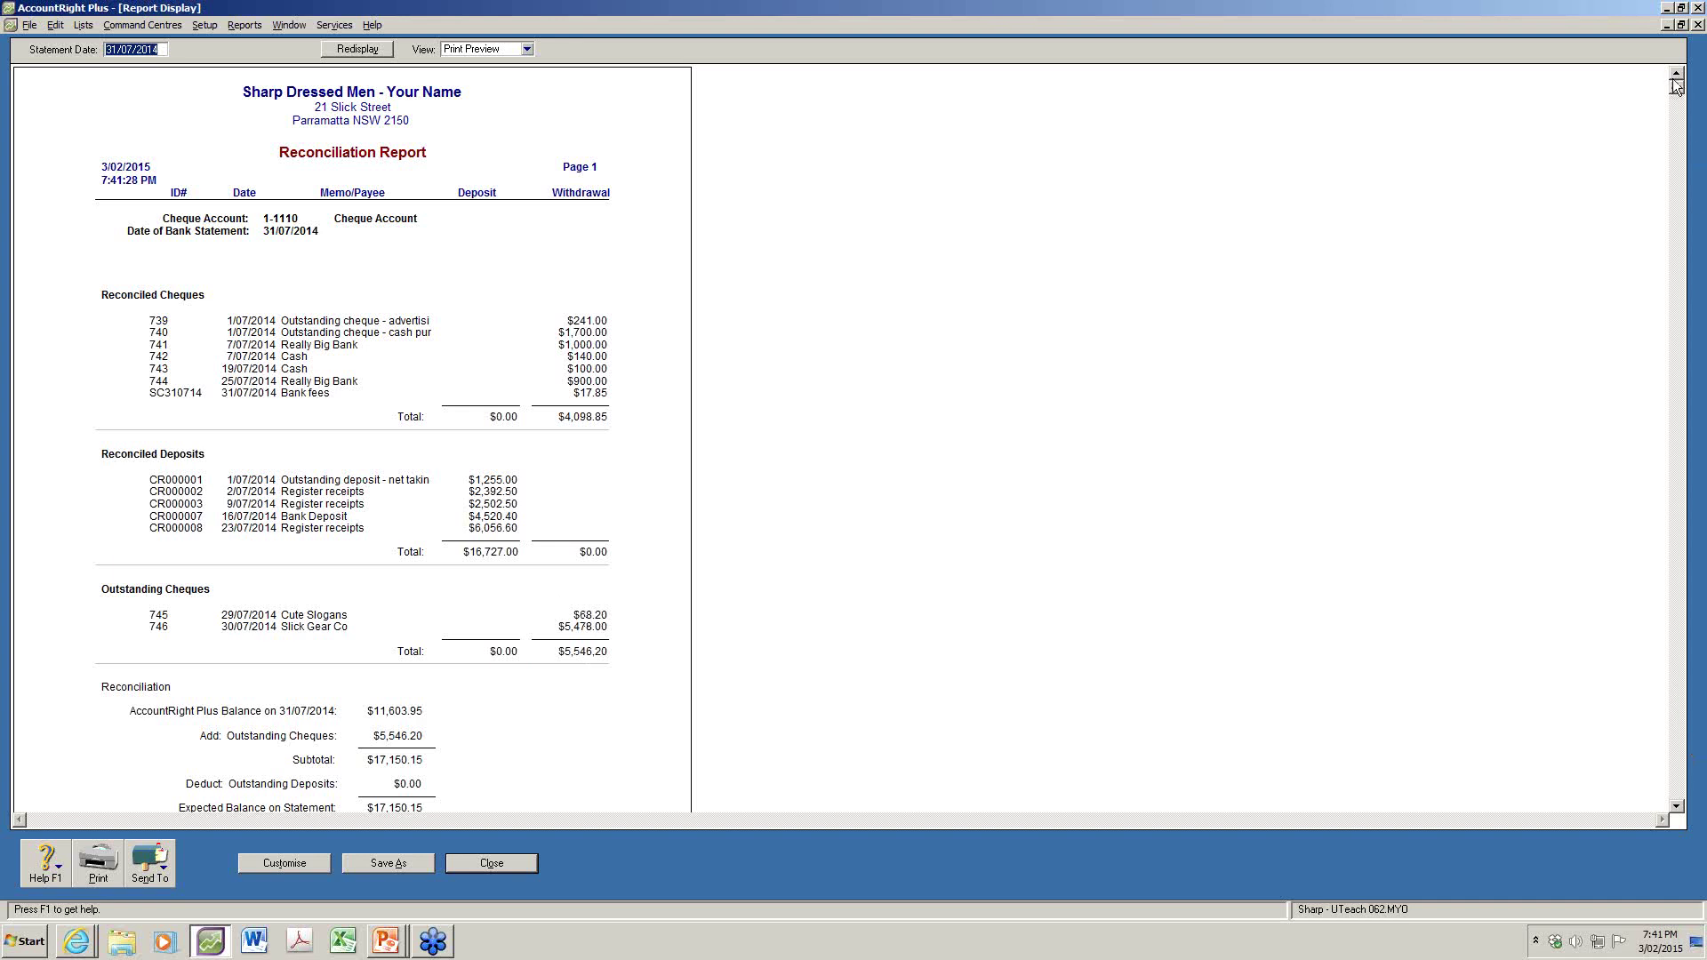
Review the Reconciliation Report's outstanding cheques and expected statement balance, and close the report and the reports index
{"action": "left_click_drag", "start_coordinate": [1678, 94], "coordinate": [1682, 138]}
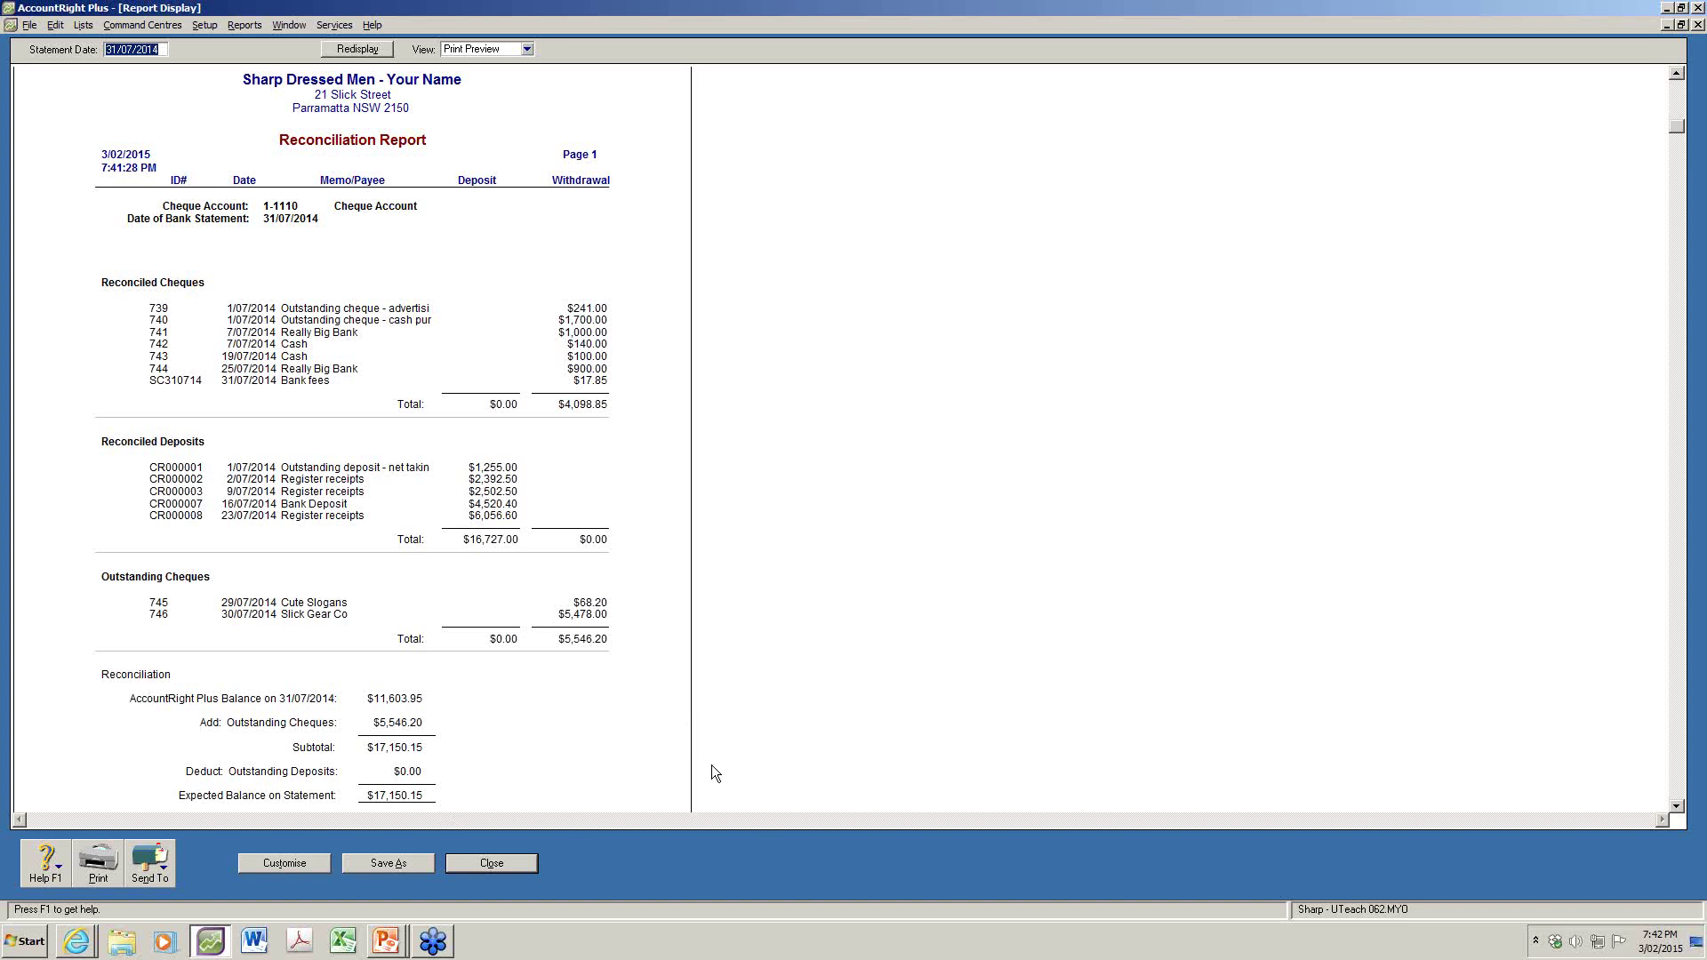
{"action": "left_click", "coordinate": [500, 859]}
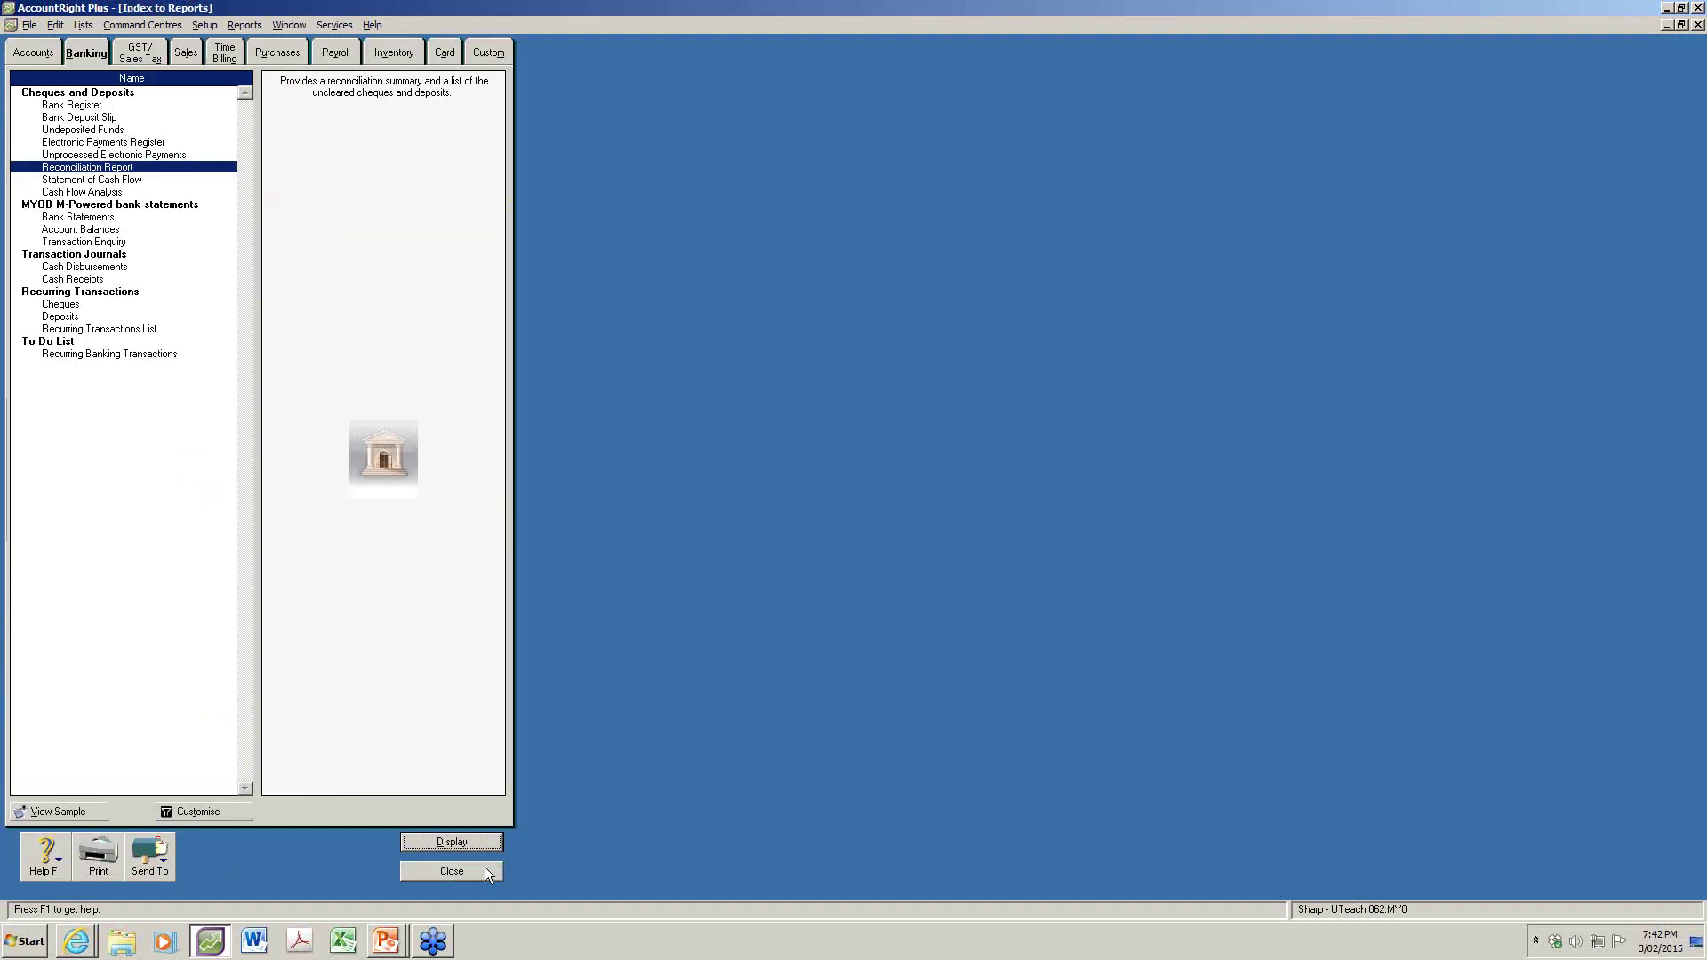
{"action": "left_click", "coordinate": [486, 868]}
Review the PowerPoint slides from preparing a monthly reconciliation to undoing a completed one, and return to AccountRight Plus
{"action": "key", "text": "alt+Tab"}
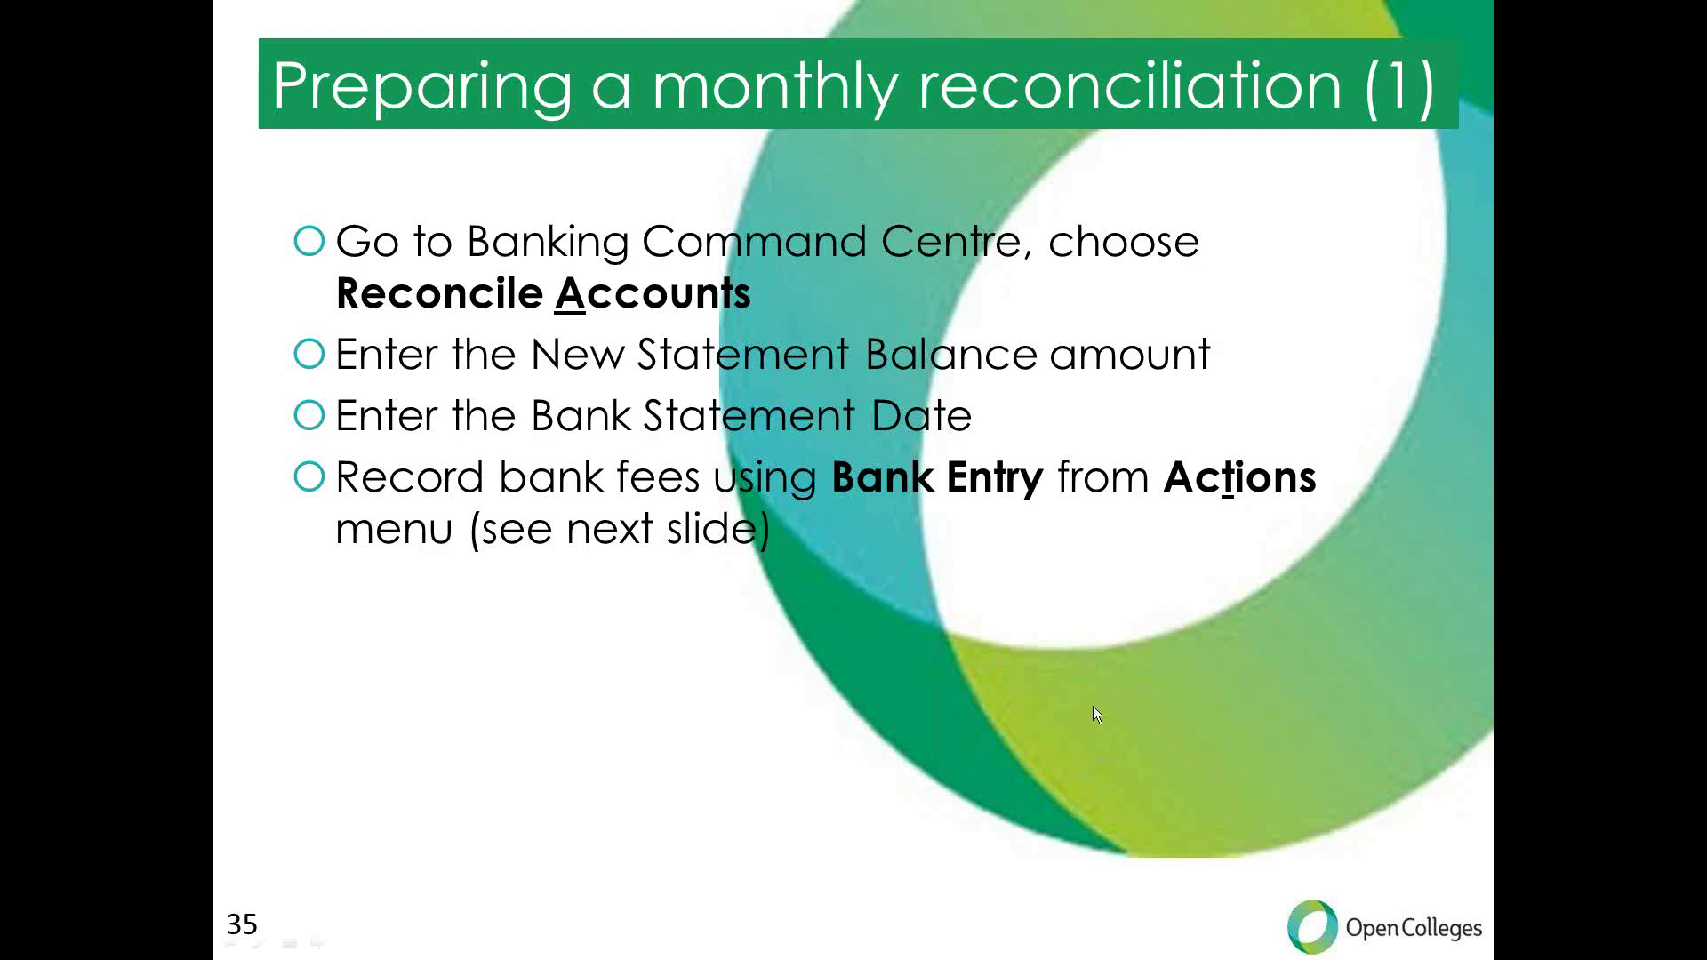
{"action": "left_click", "coordinate": [1093, 709]}
{"action": "left_click", "coordinate": [1184, 690]}
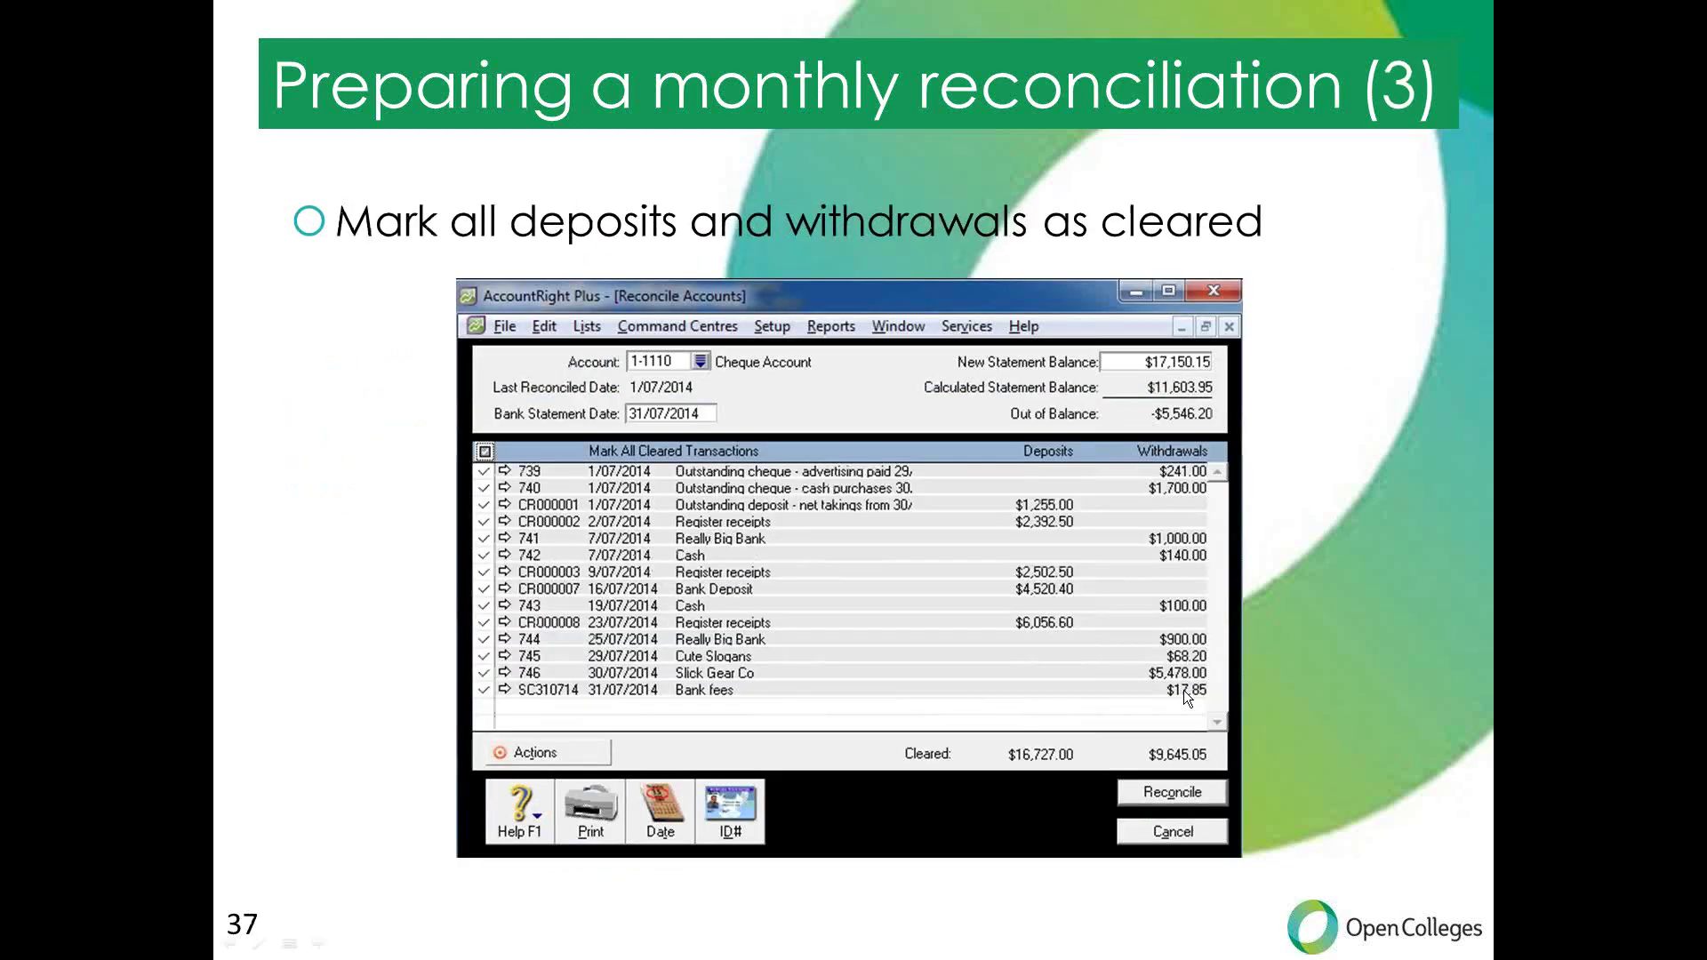
{"action": "left_click", "coordinate": [1269, 686]}
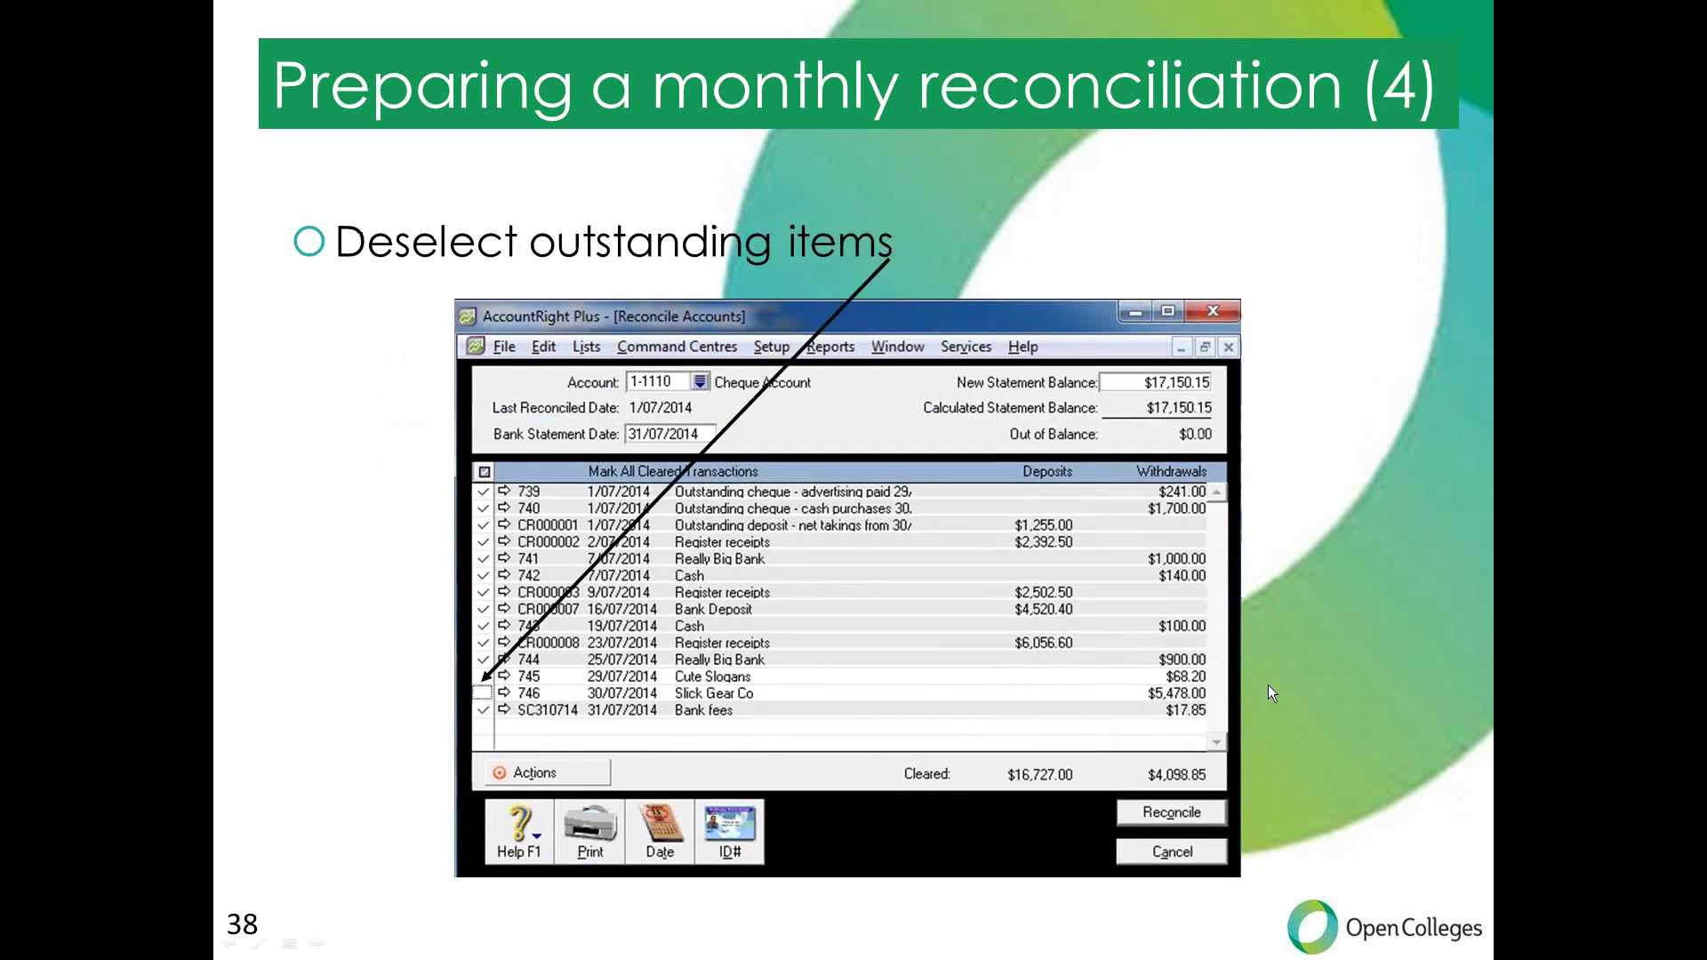
{"action": "left_click", "coordinate": [1323, 638]}
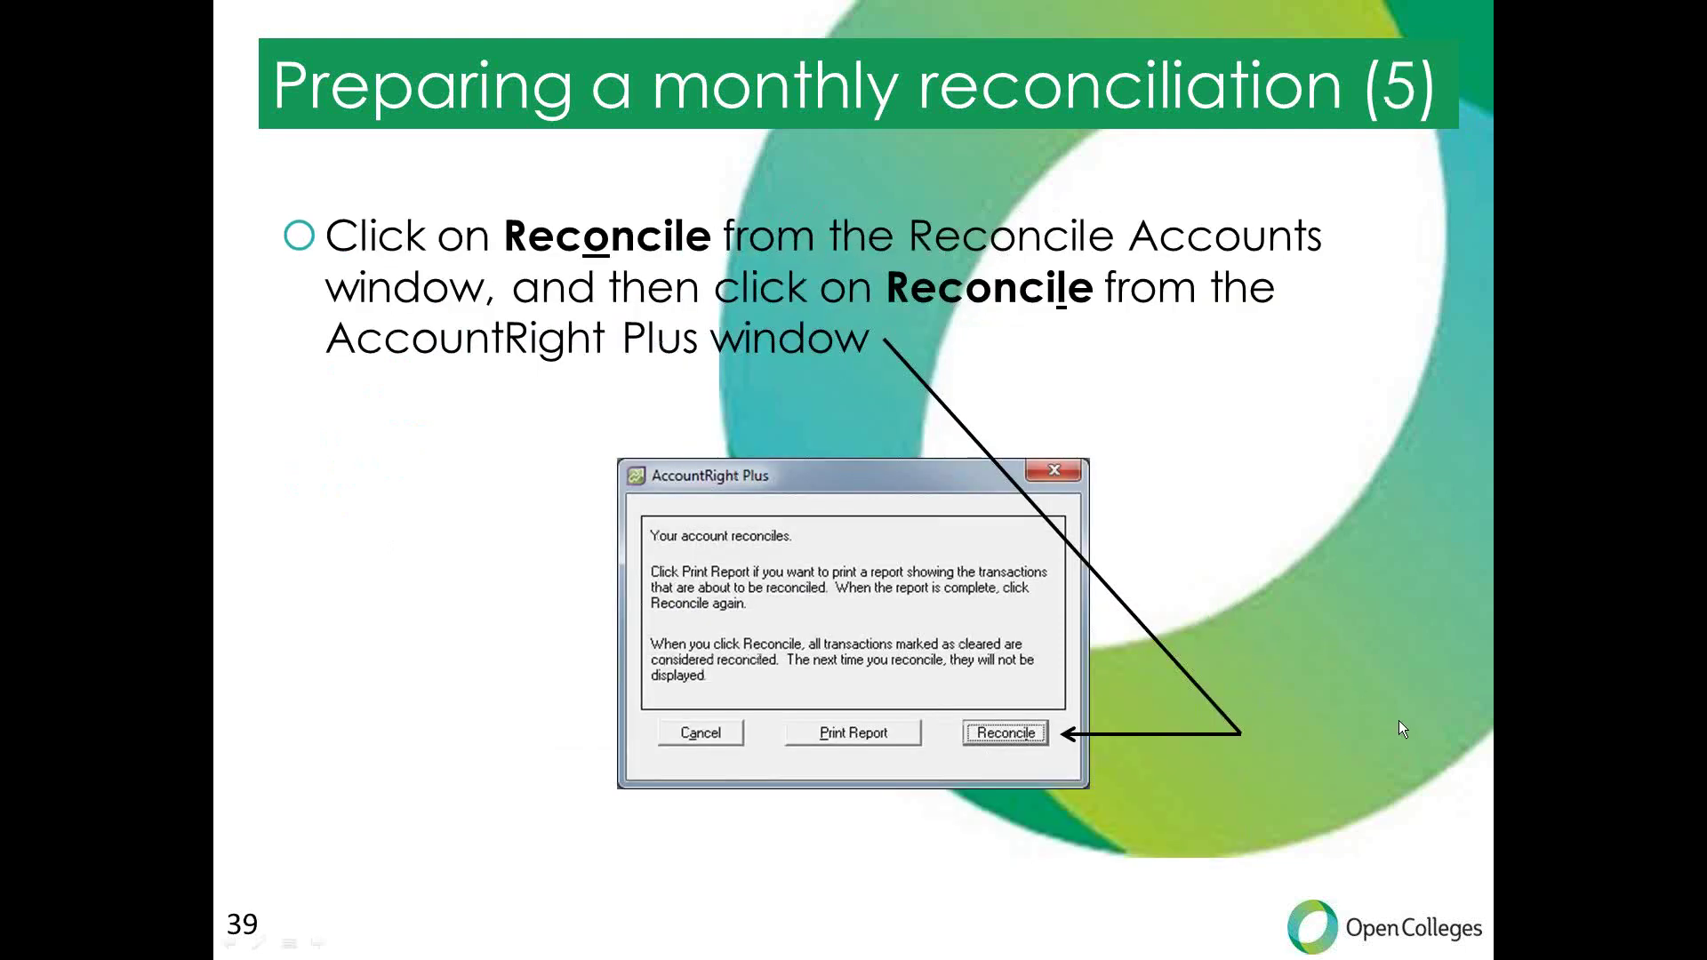
{"action": "left_click", "coordinate": [1400, 718]}
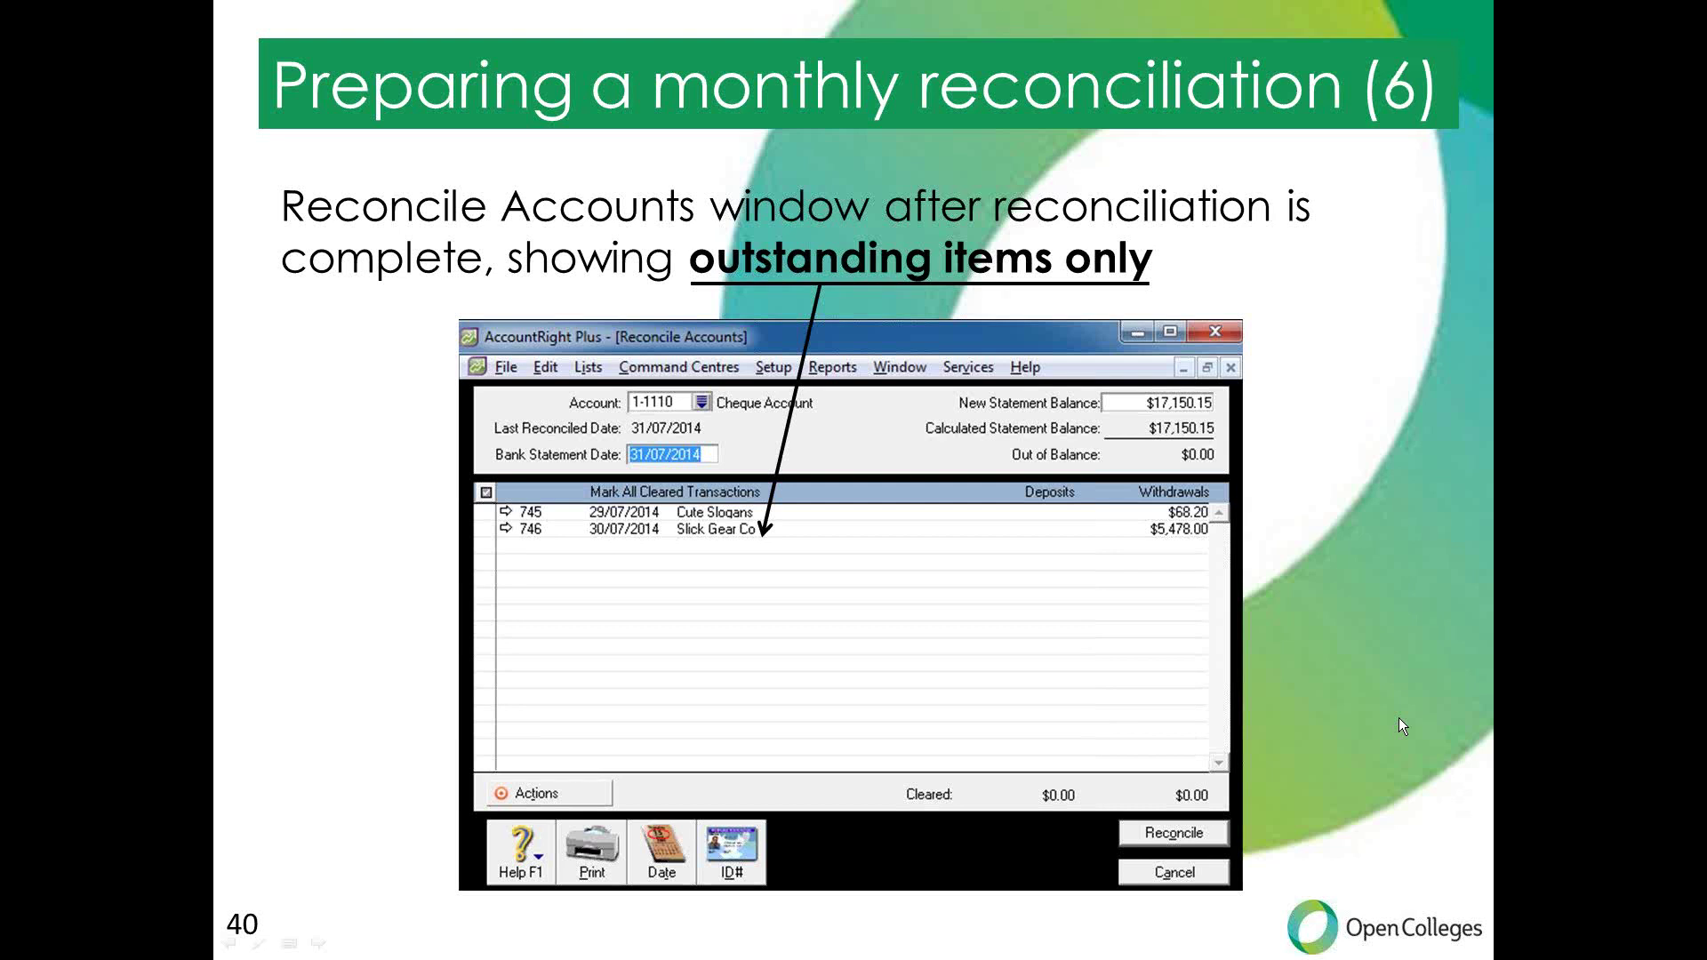
{"action": "left_click", "coordinate": [1400, 718]}
{"action": "left_click", "coordinate": [1411, 722]}
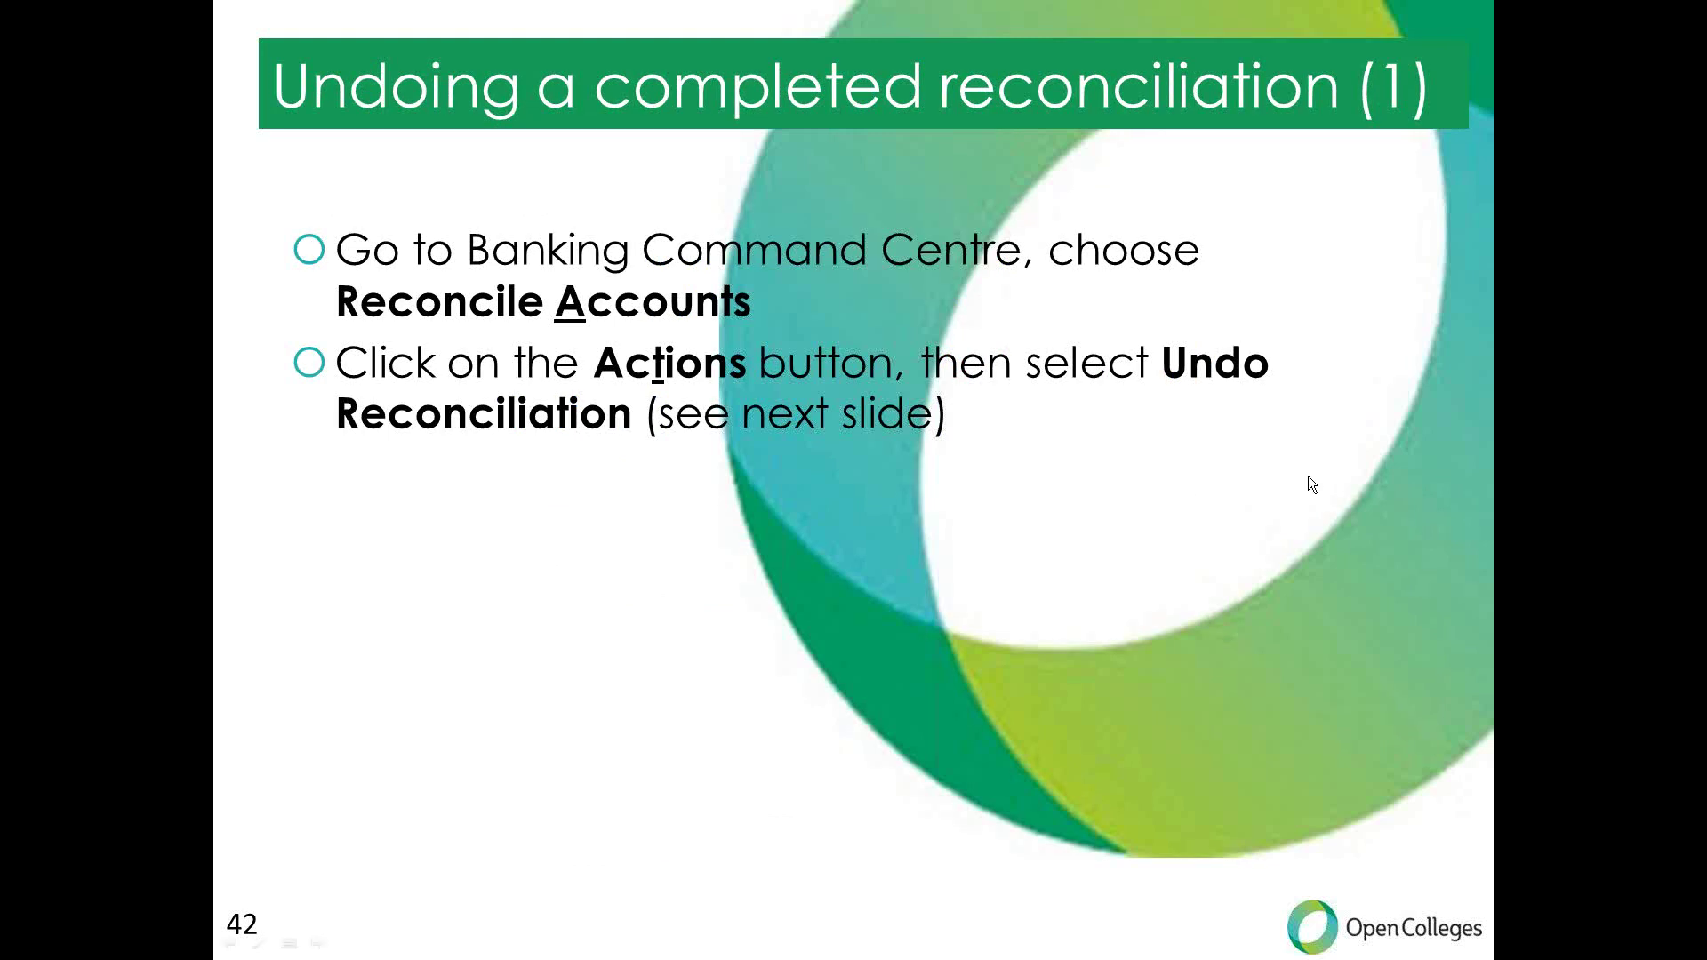
{"action": "key", "text": "alt+Tab"}
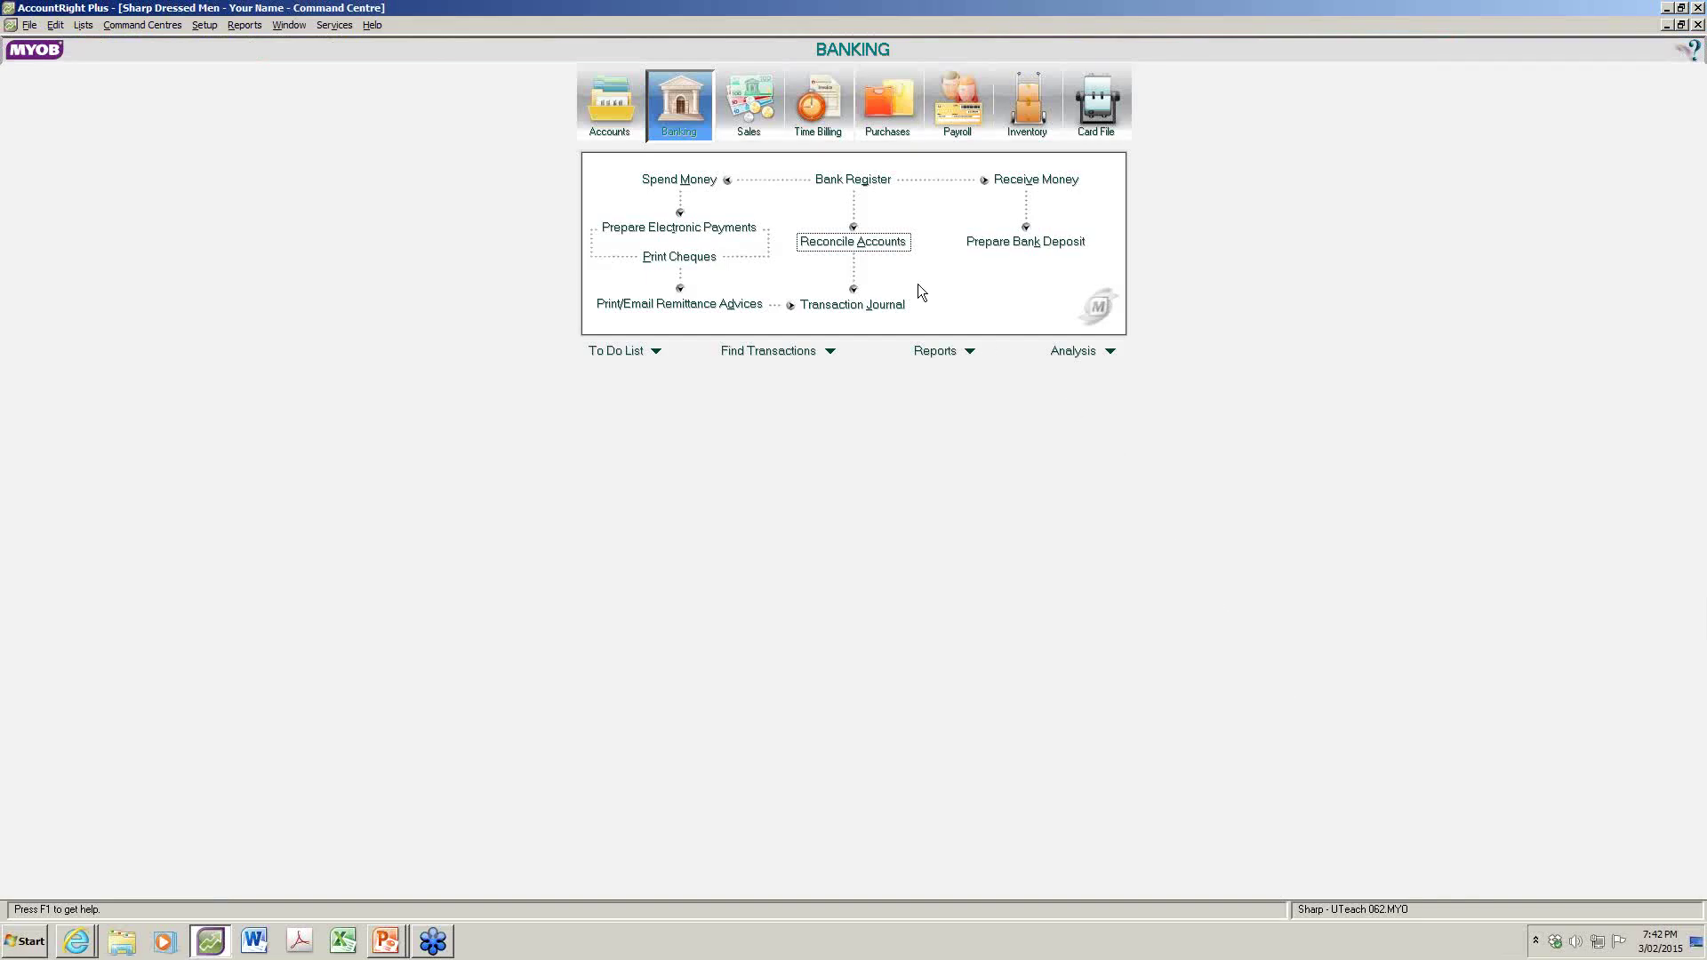
Undo the last reconciliation of the 1-1110 Cheque Account and acknowledge the result
{"action": "left_click", "coordinate": [866, 243]}
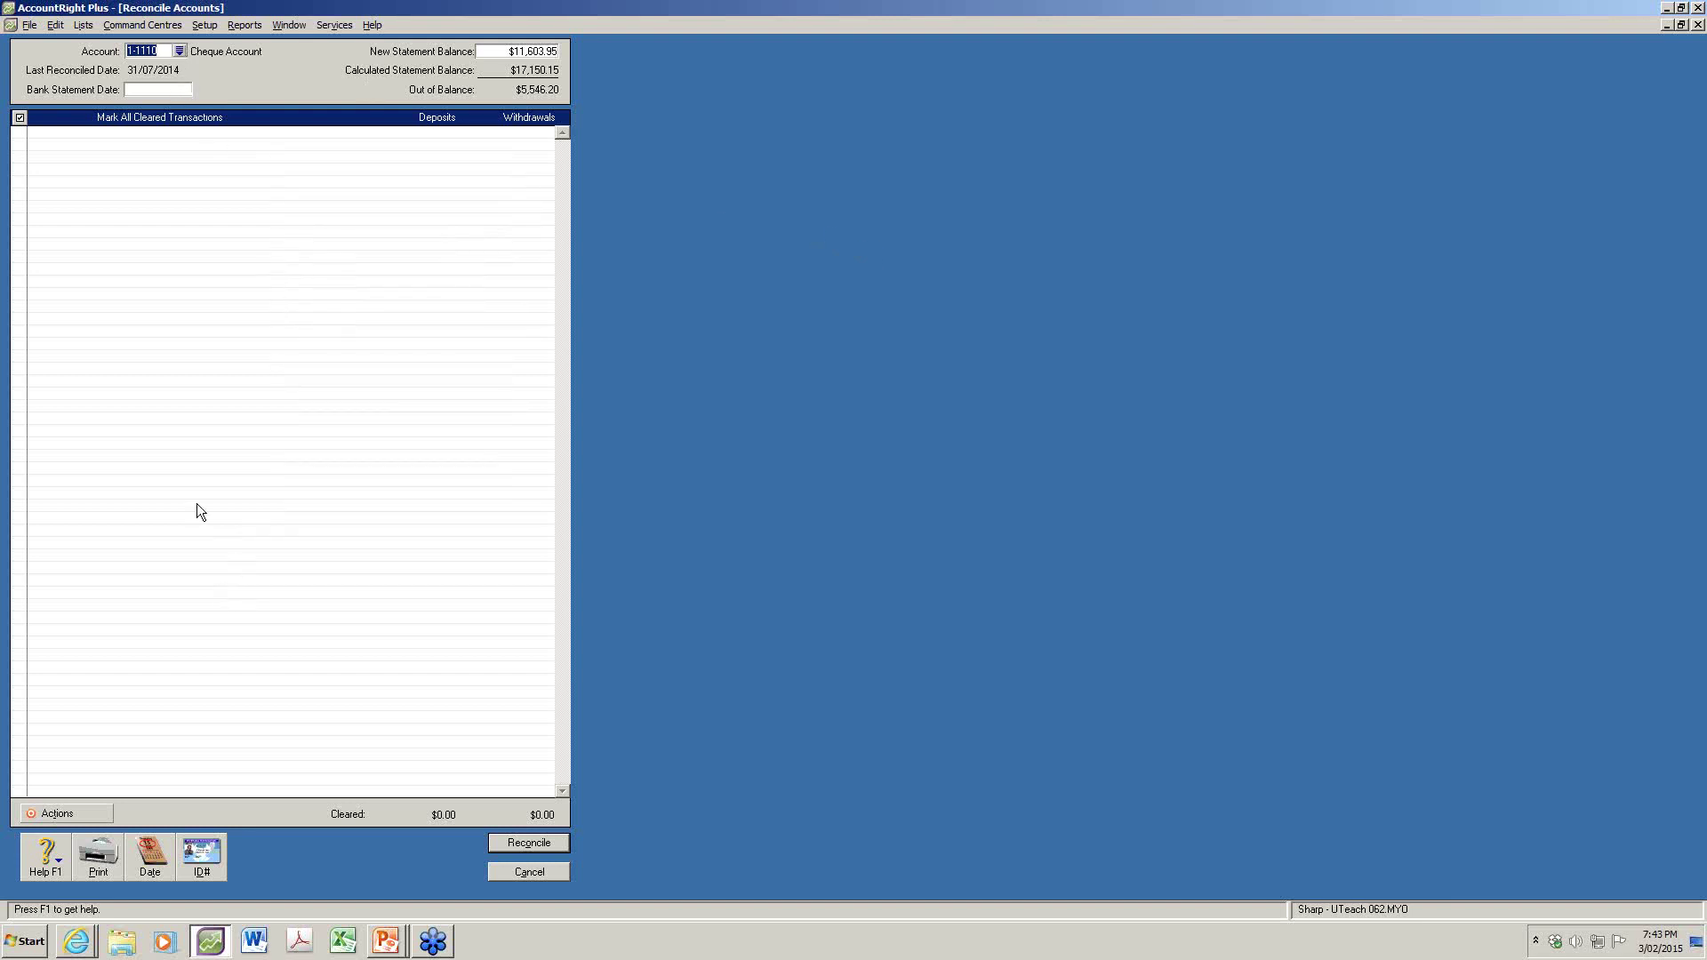
{"action": "left_click", "coordinate": [56, 814]}
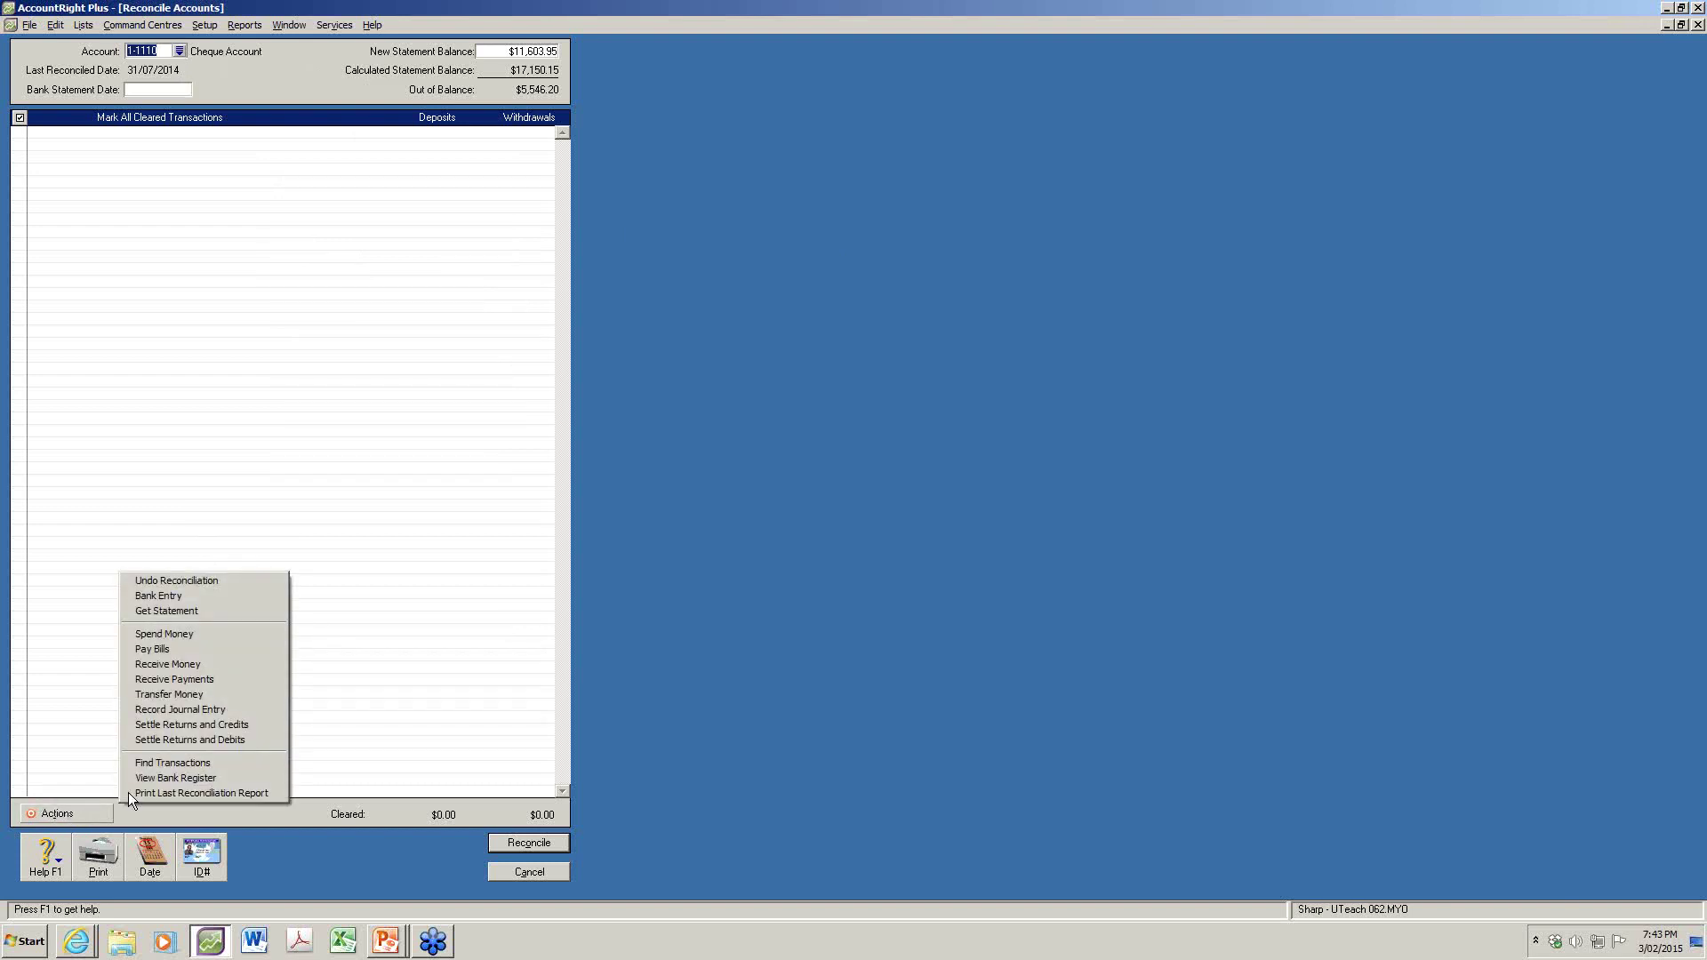
{"action": "left_click", "coordinate": [250, 580]}
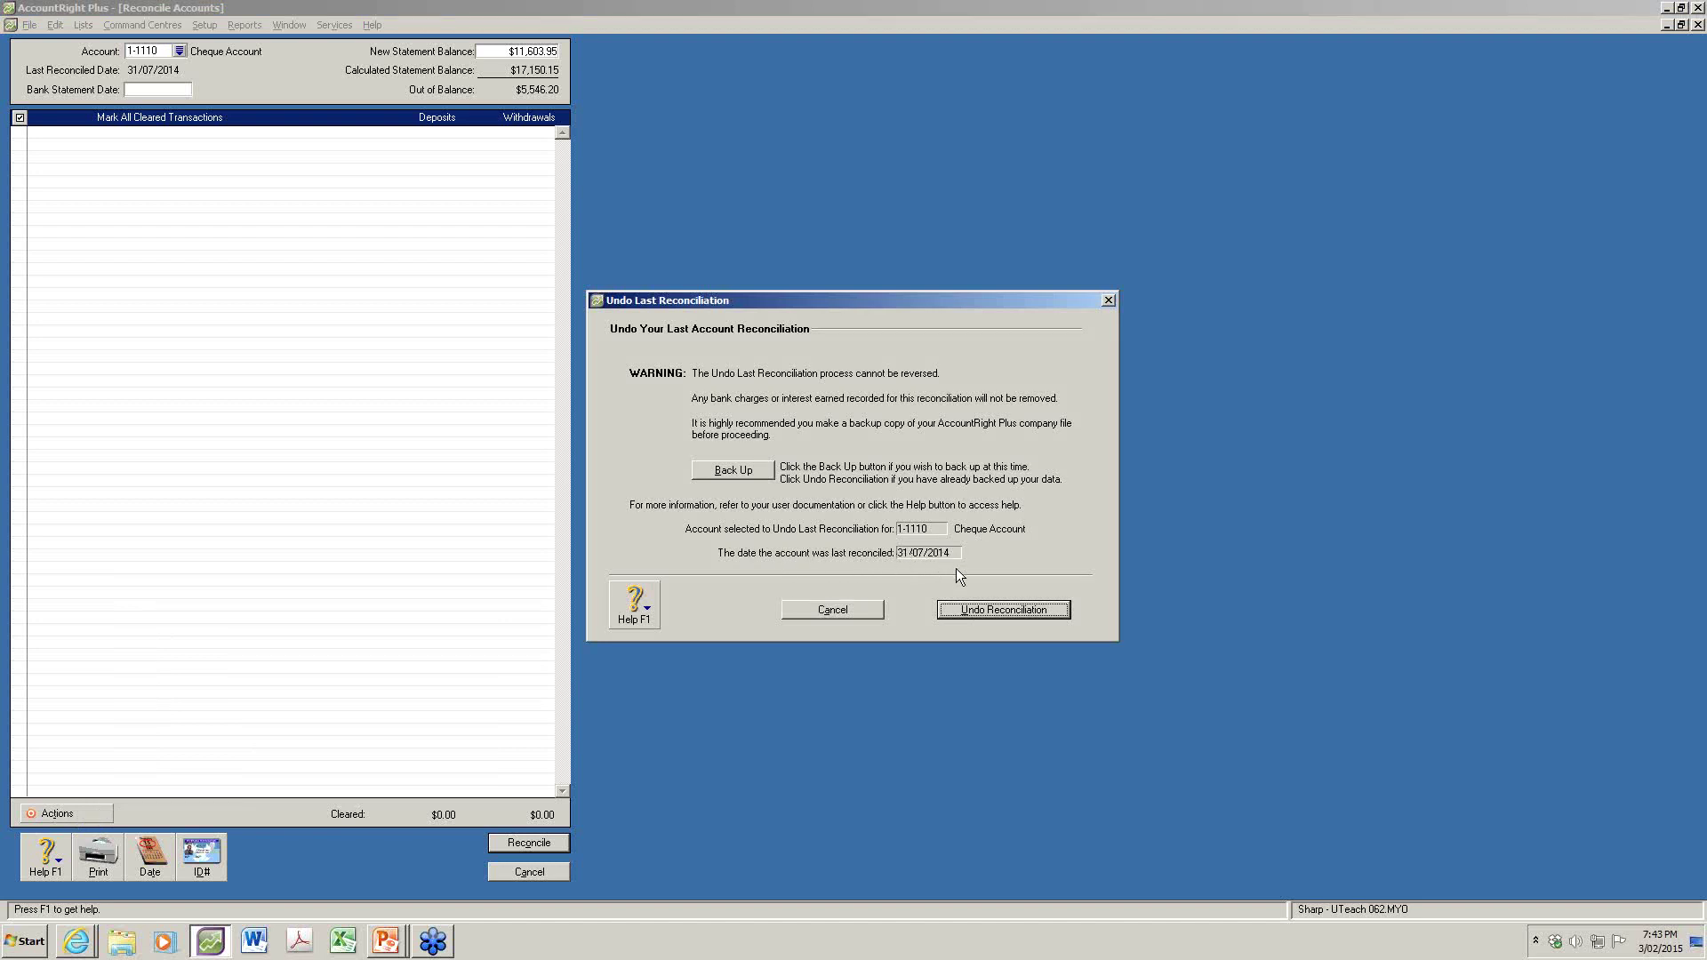
{"action": "left_click", "coordinate": [1011, 608]}
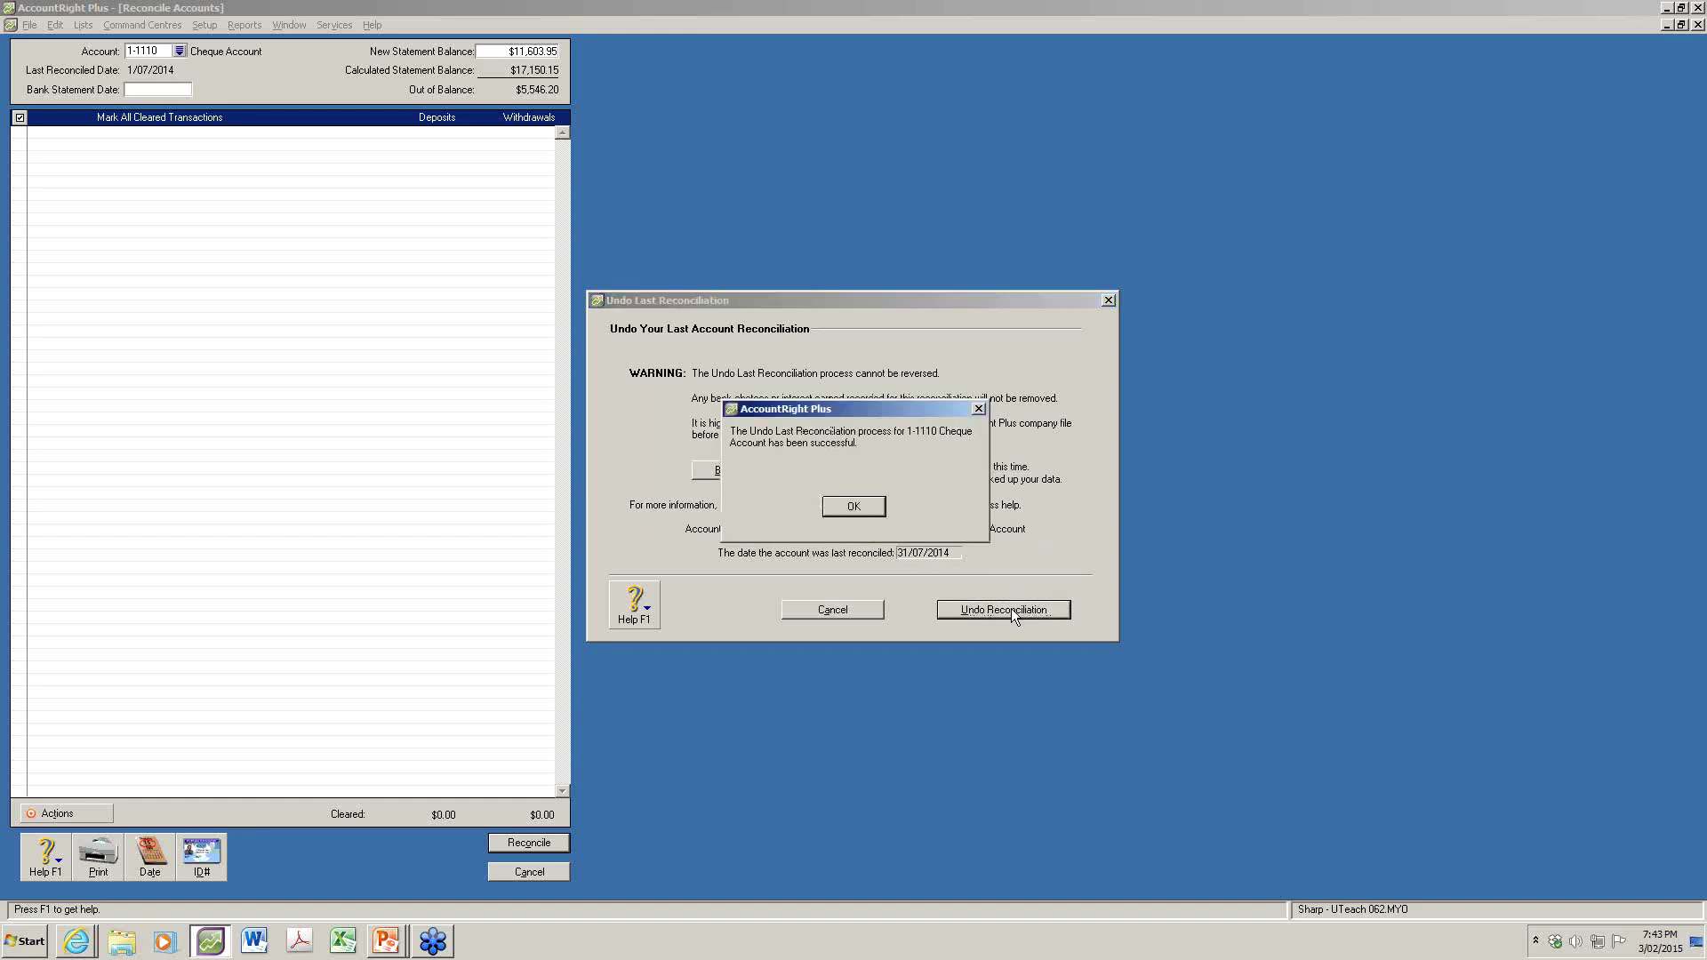
{"action": "left_click", "coordinate": [828, 512]}
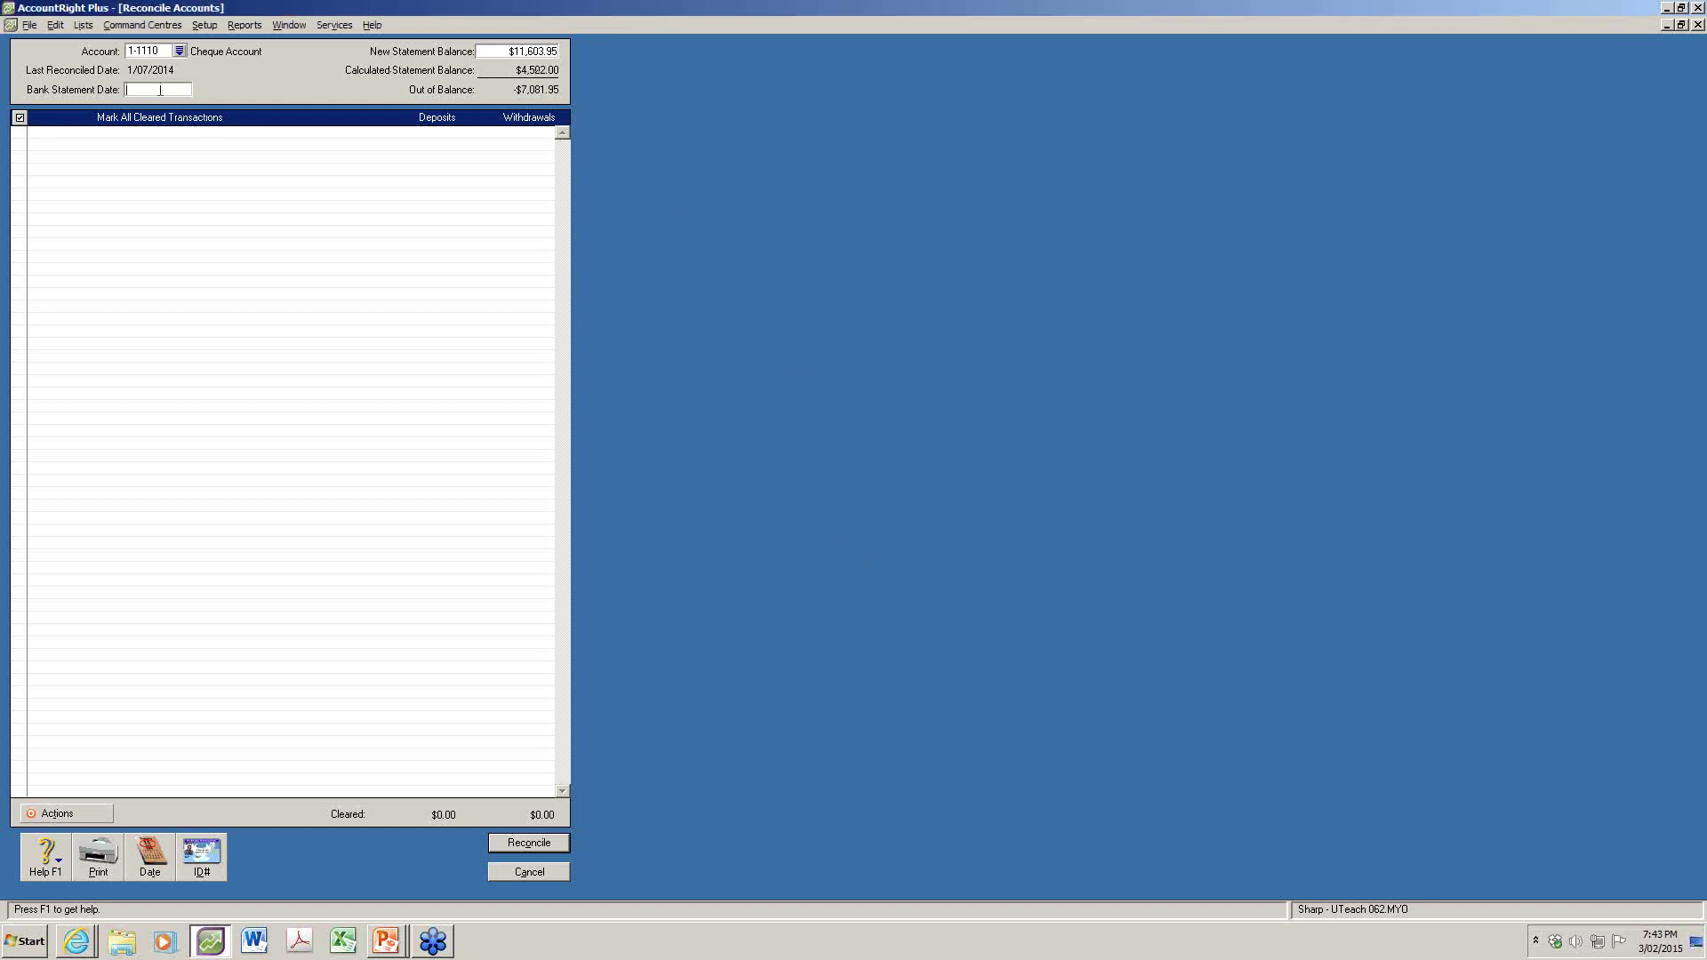
List the cheque account's transactions for bank statement date 31/07/2014 in the reconciliation window, and cancel without reconciling
{"action": "type", "text": "31/7/14"}
{"action": "key", "text": "Tab"}
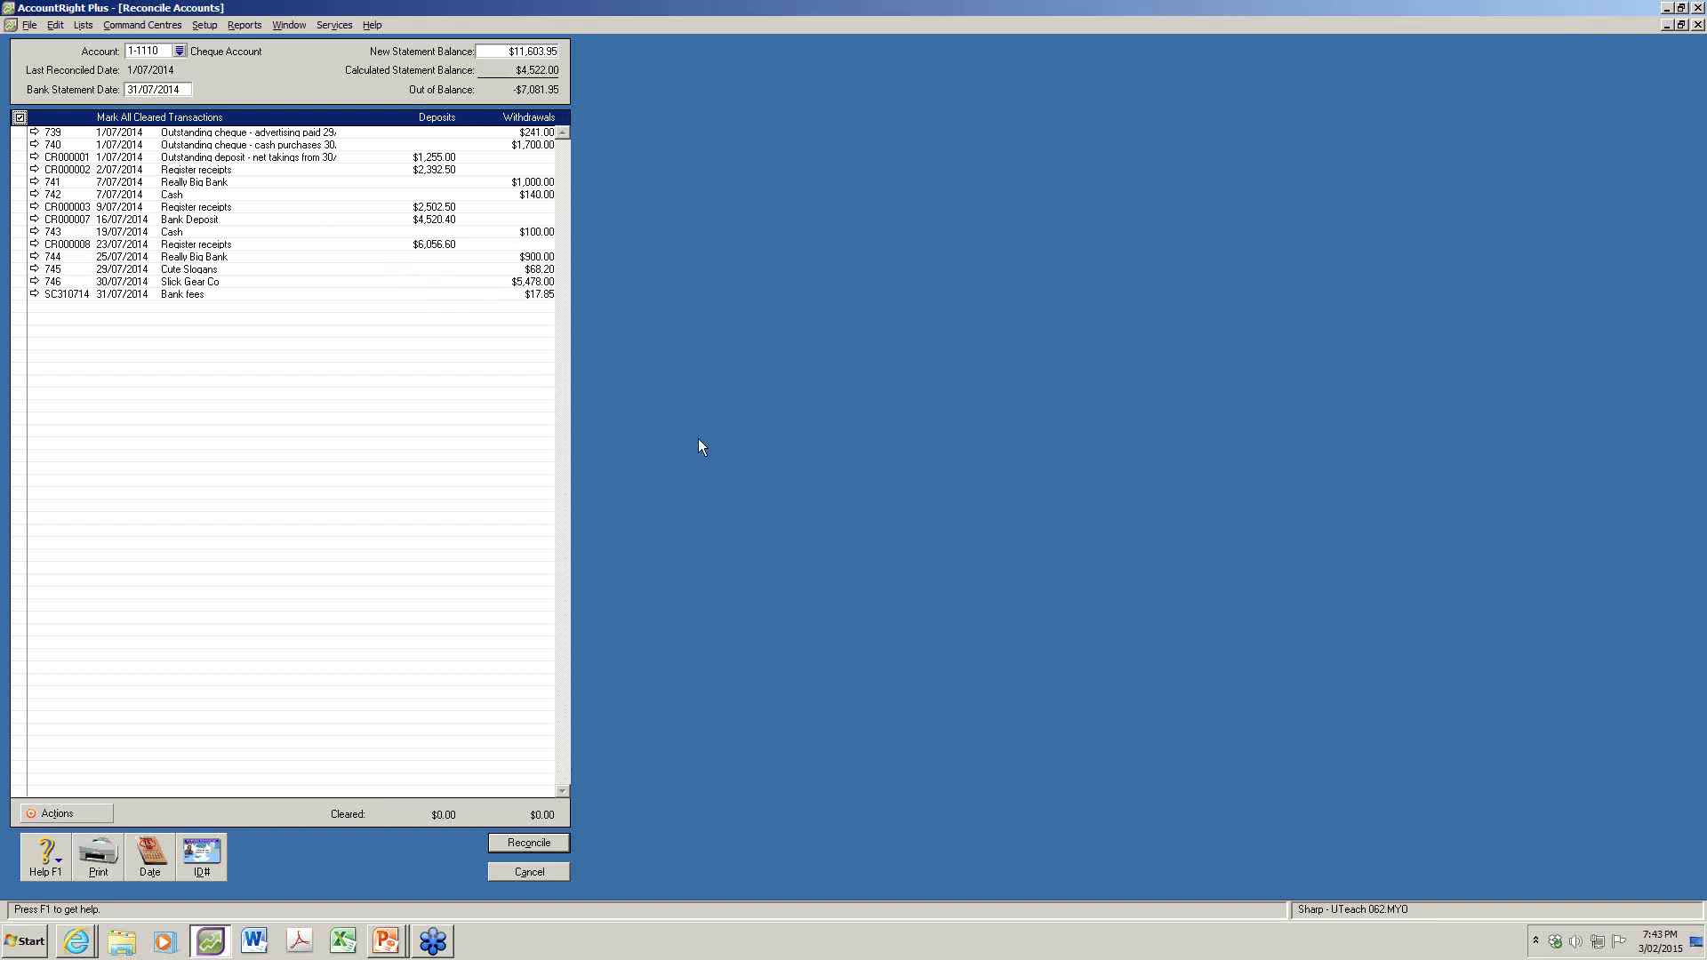
{"action": "left_click", "coordinate": [496, 54]}
{"action": "left_click", "coordinate": [526, 872]}
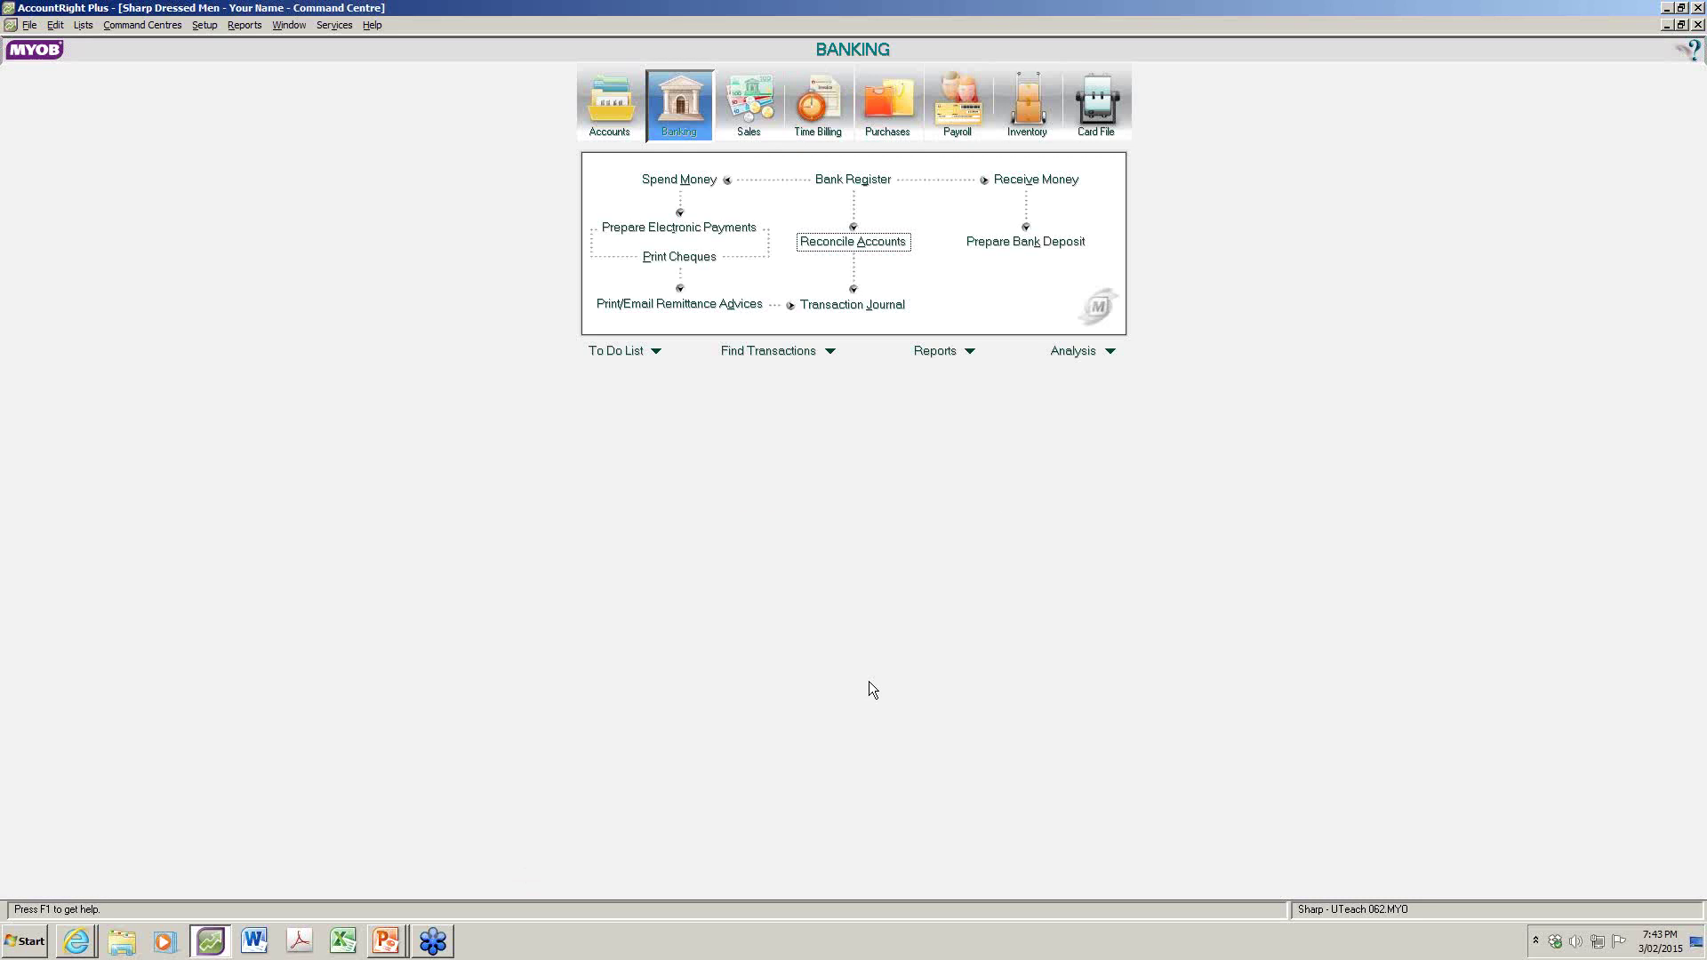
Switch to the PowerPoint slide show and review the slides from undoing a completed reconciliation to the notes on preparing Banking reports
{"action": "key", "text": "alt+Tab"}
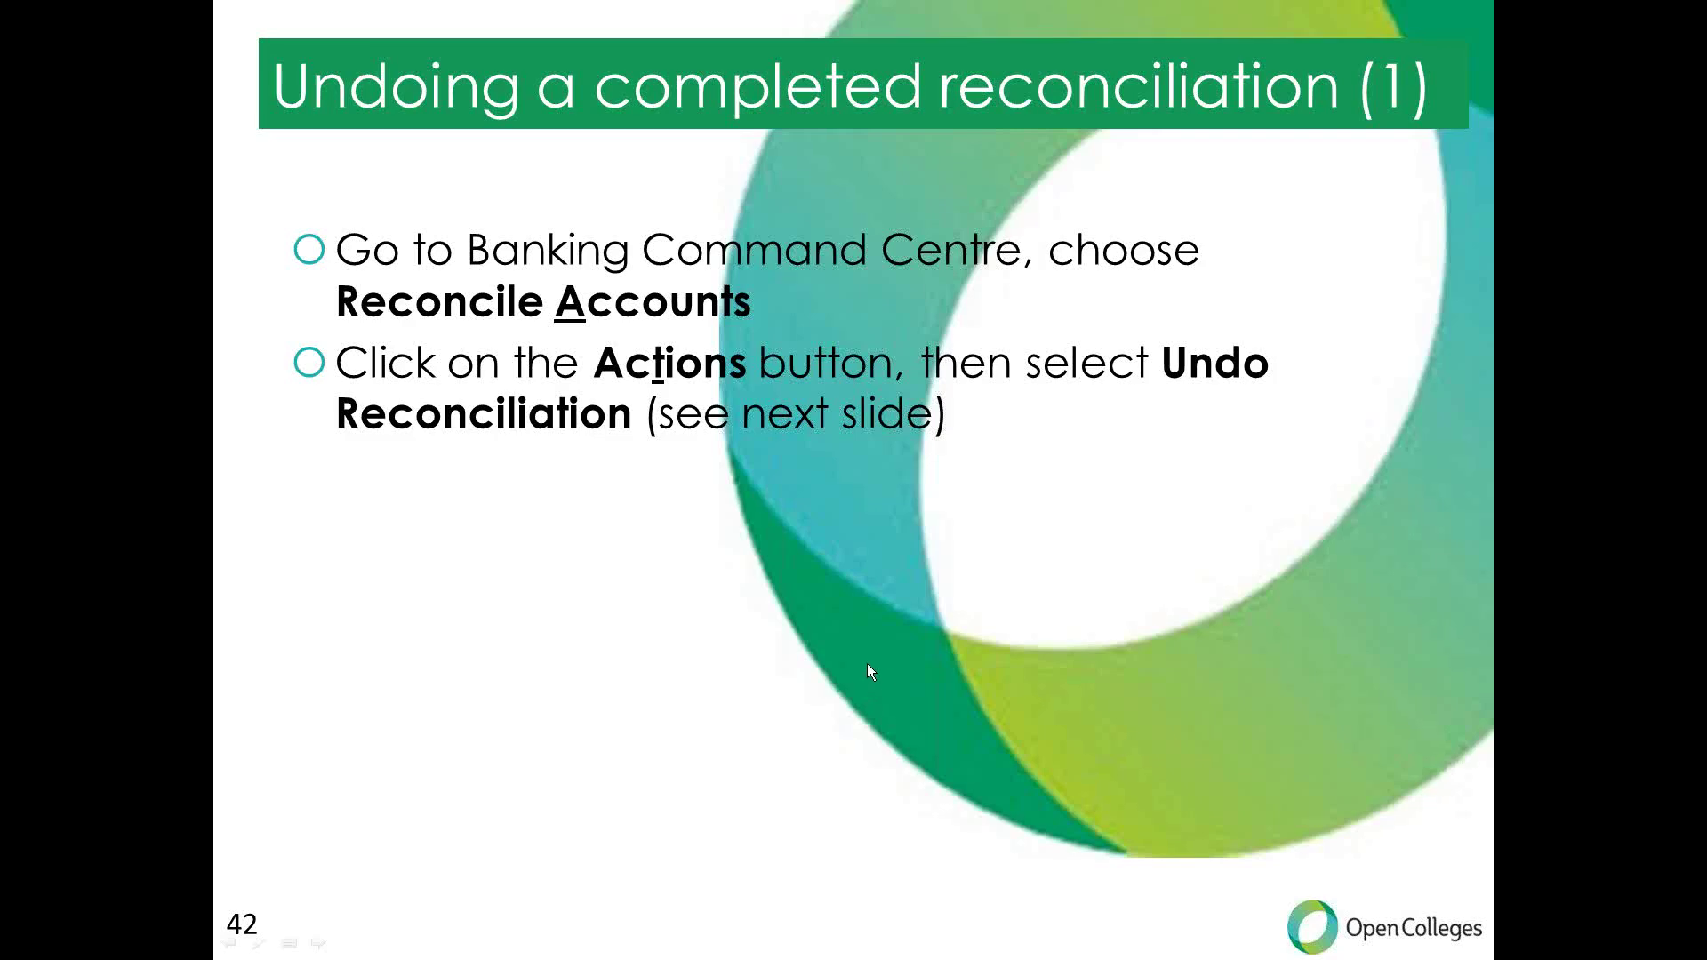
{"action": "left_click", "coordinate": [868, 665]}
{"action": "left_click", "coordinate": [1242, 716]}
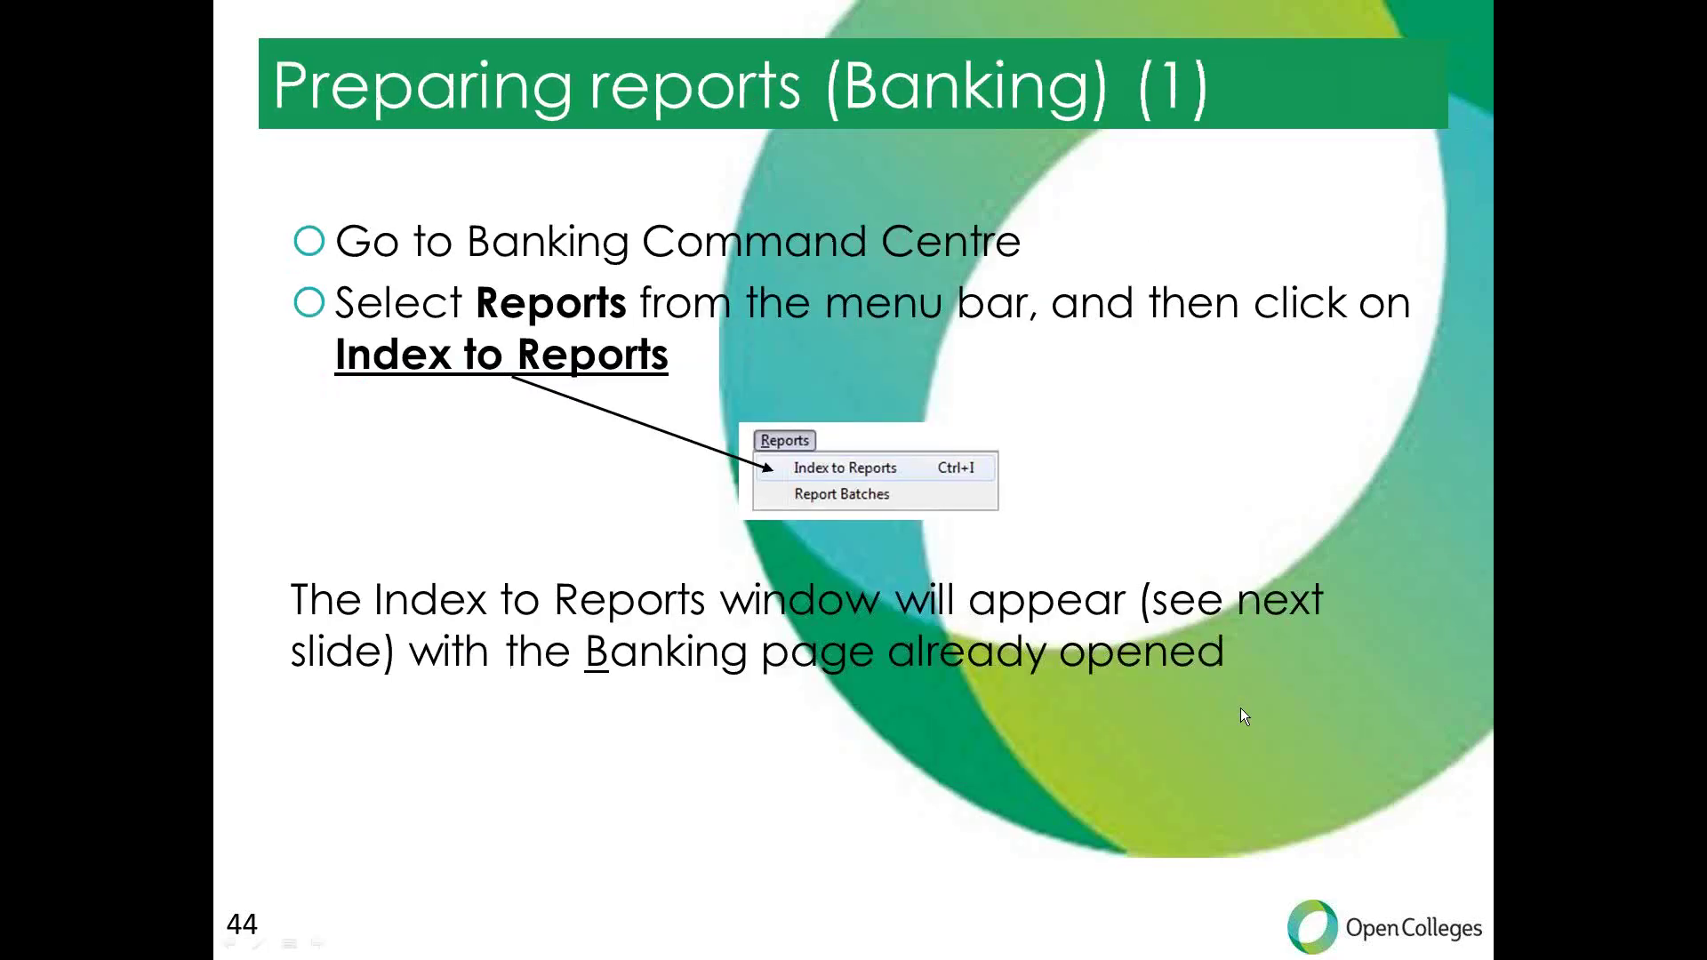
{"action": "left_click", "coordinate": [1241, 709]}
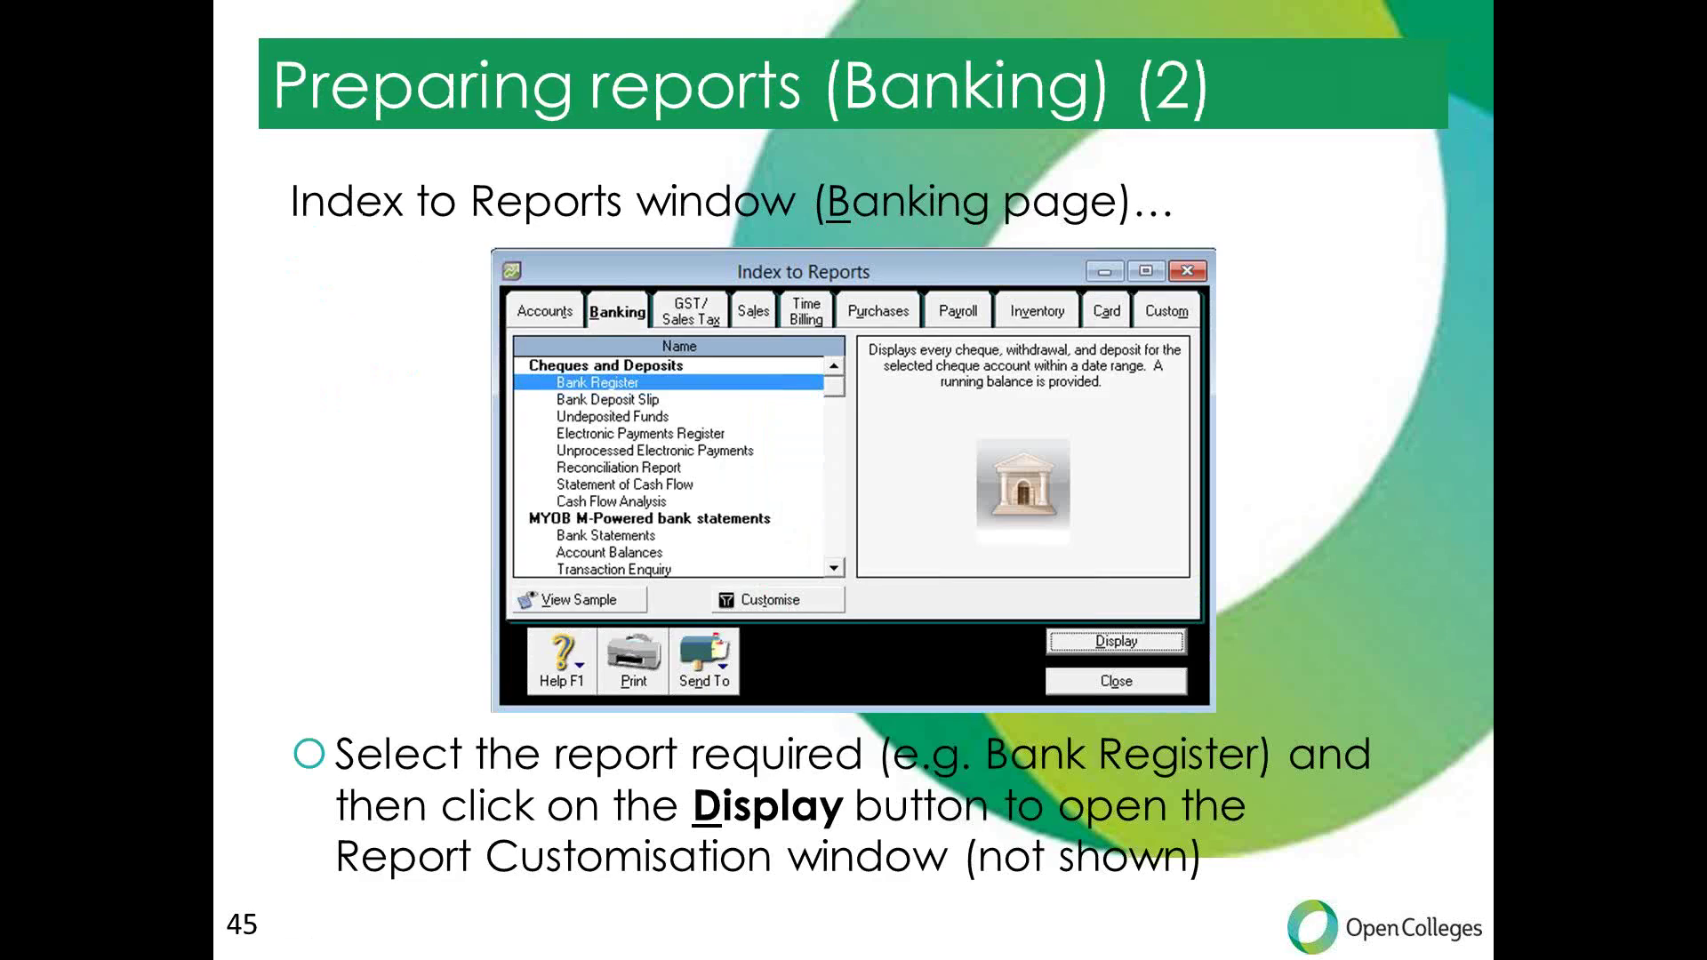
{"action": "key", "text": "Right"}
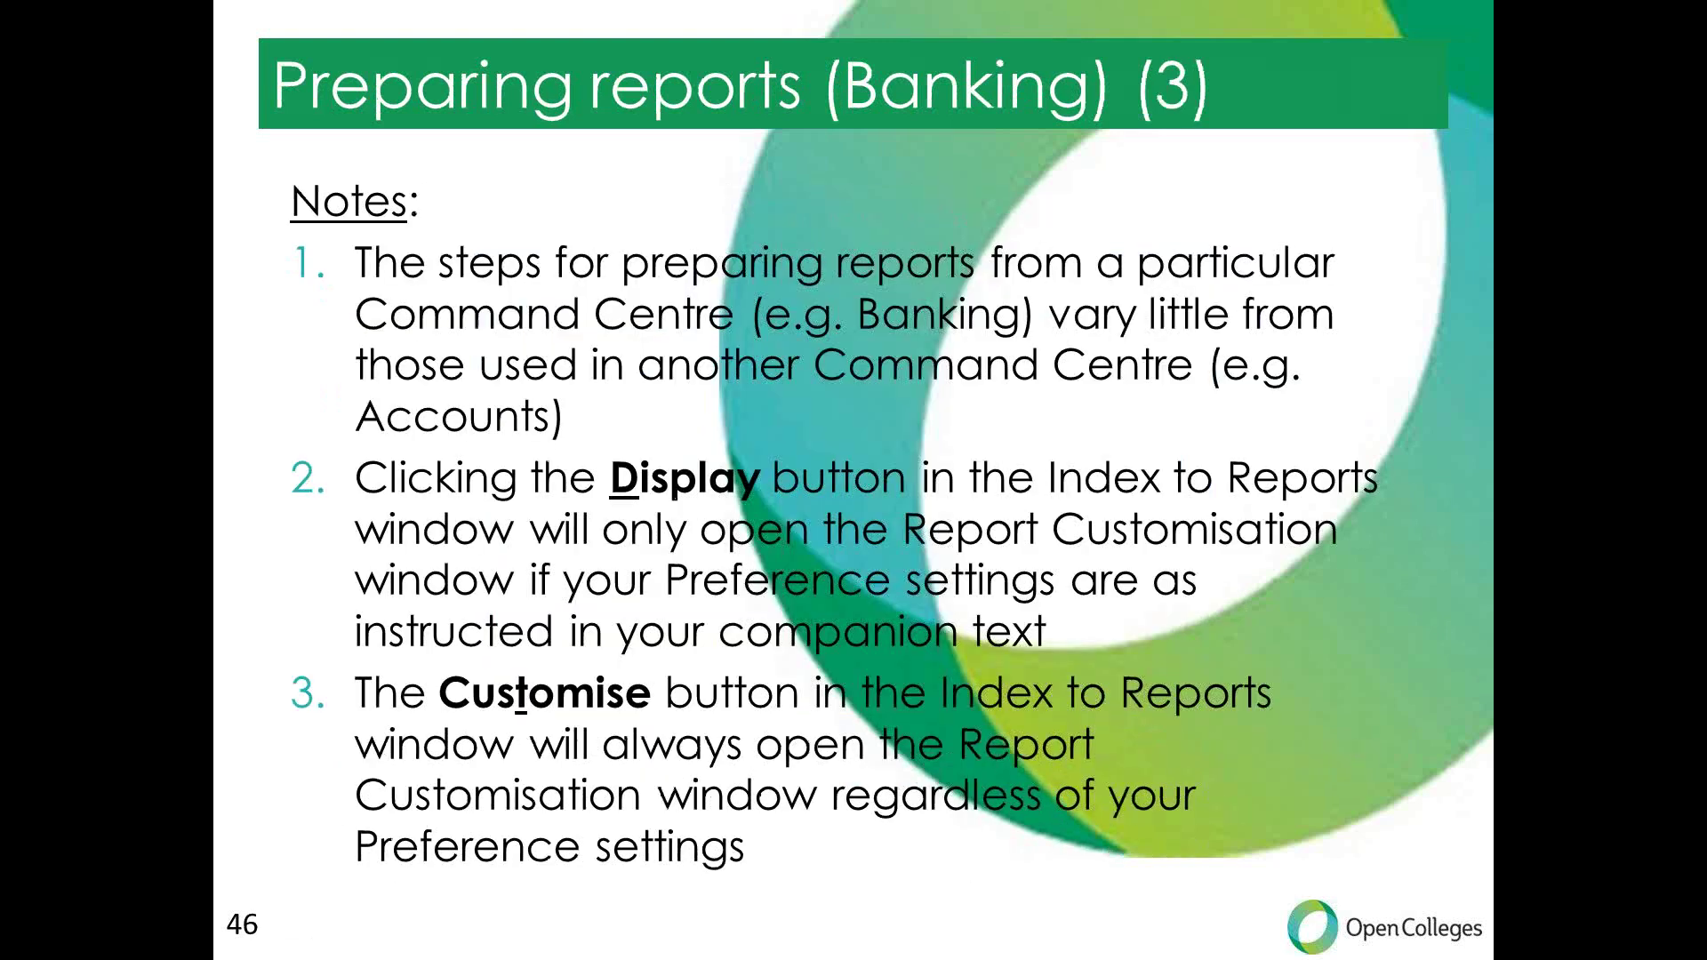